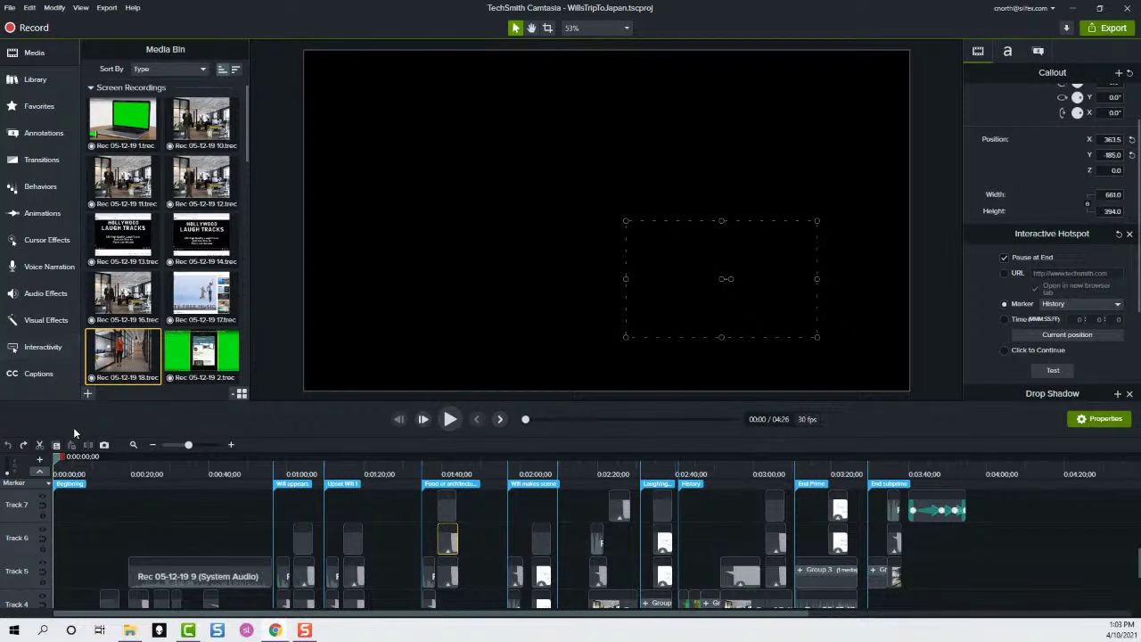
Scrub through the timeline to examine the opening scenes, the marker layout, the stacked tracks and the first choice scene at about 1:06
left_click_drag(57, 462, 220, 467)
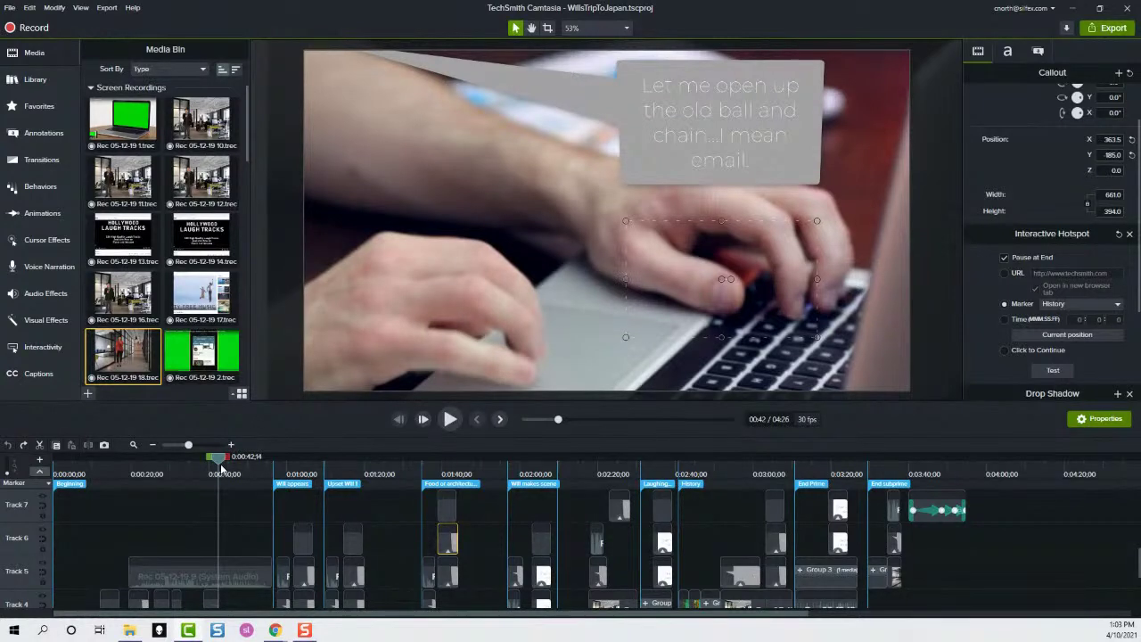
left_click_drag(221, 468, 166, 464)
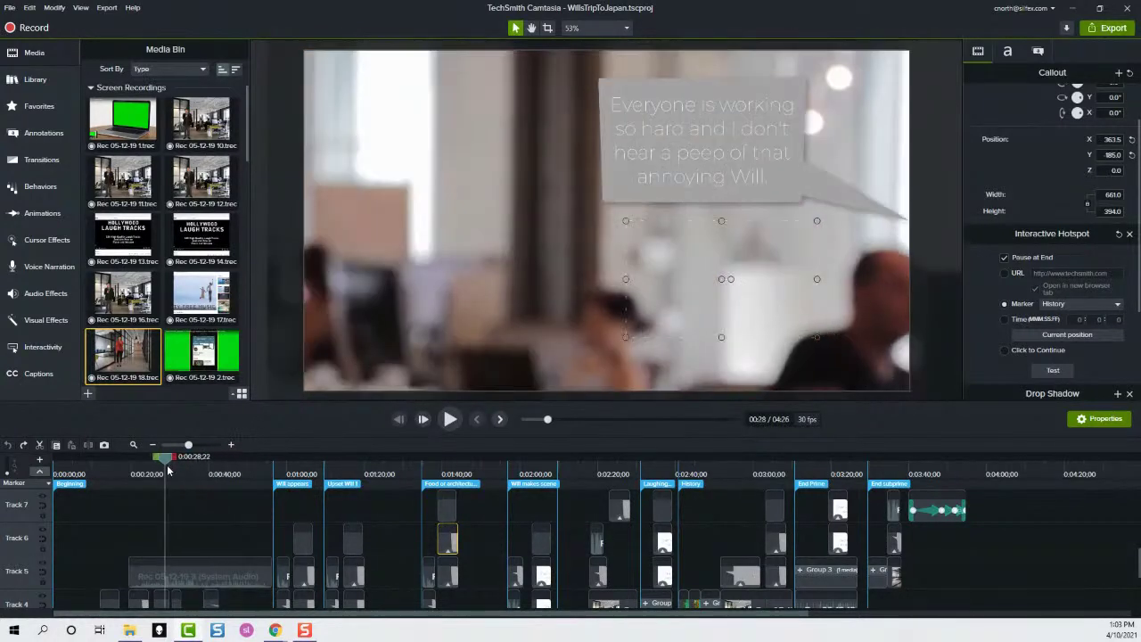
scroll(211, 509, "down", 4)
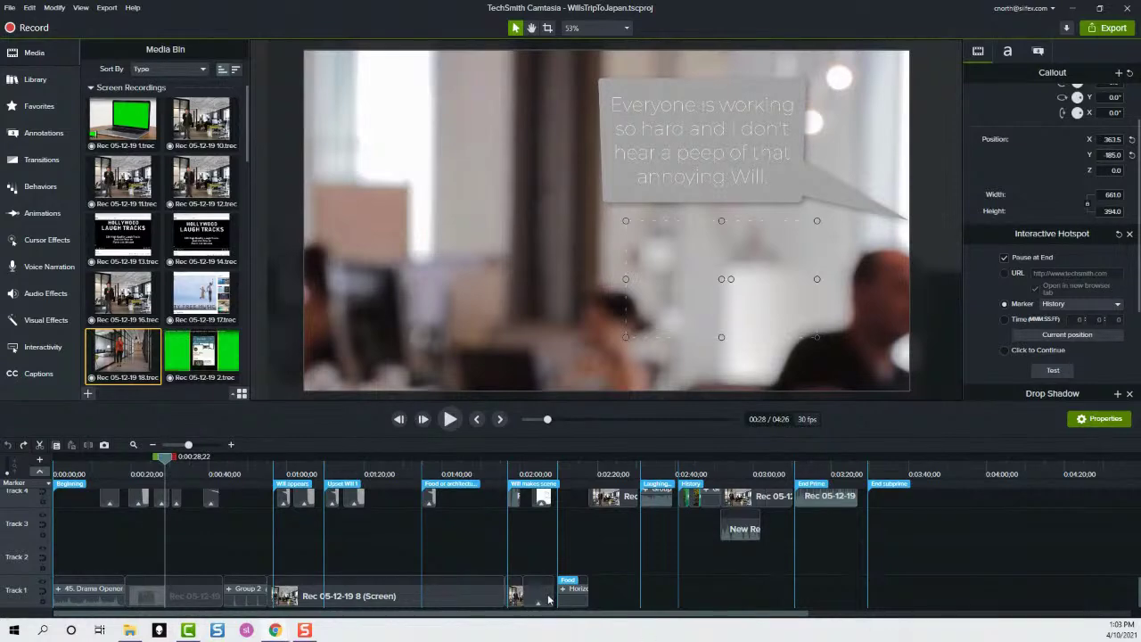
scroll(114, 511, "up", 2)
scroll(114, 511, "up", 2)
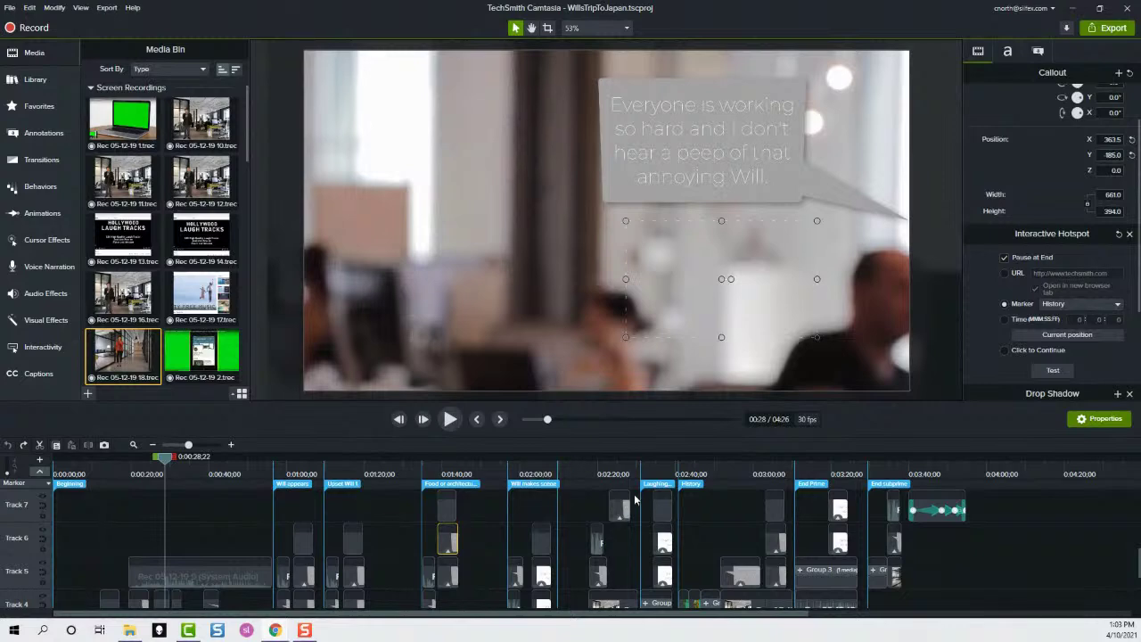
left_click_drag(164, 465, 280, 481)
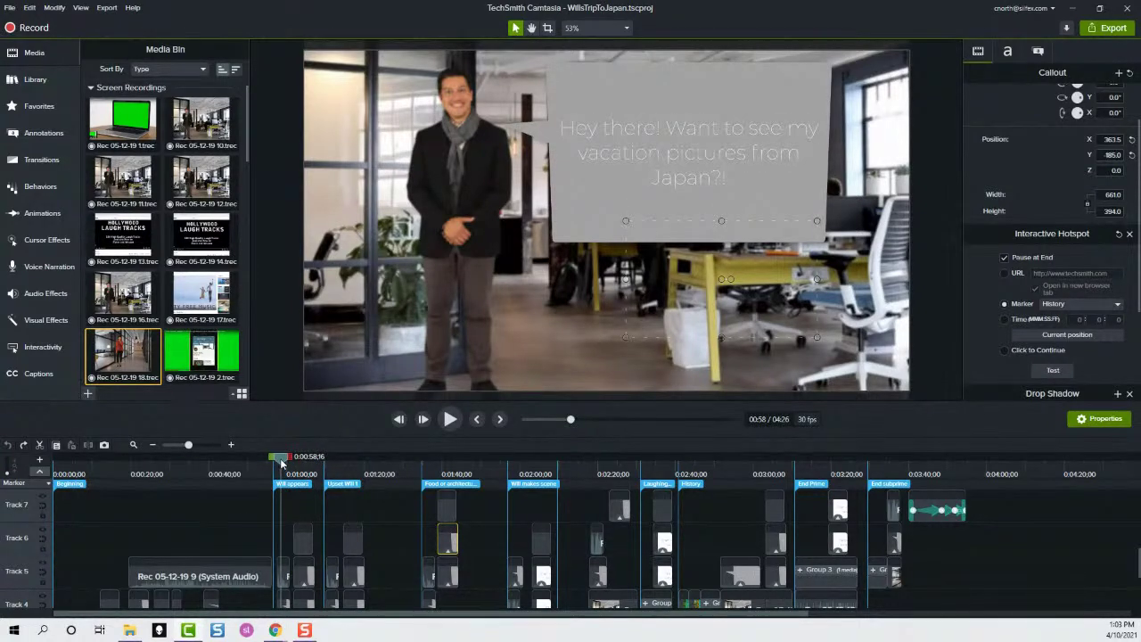
left_click_drag(281, 463, 290, 463)
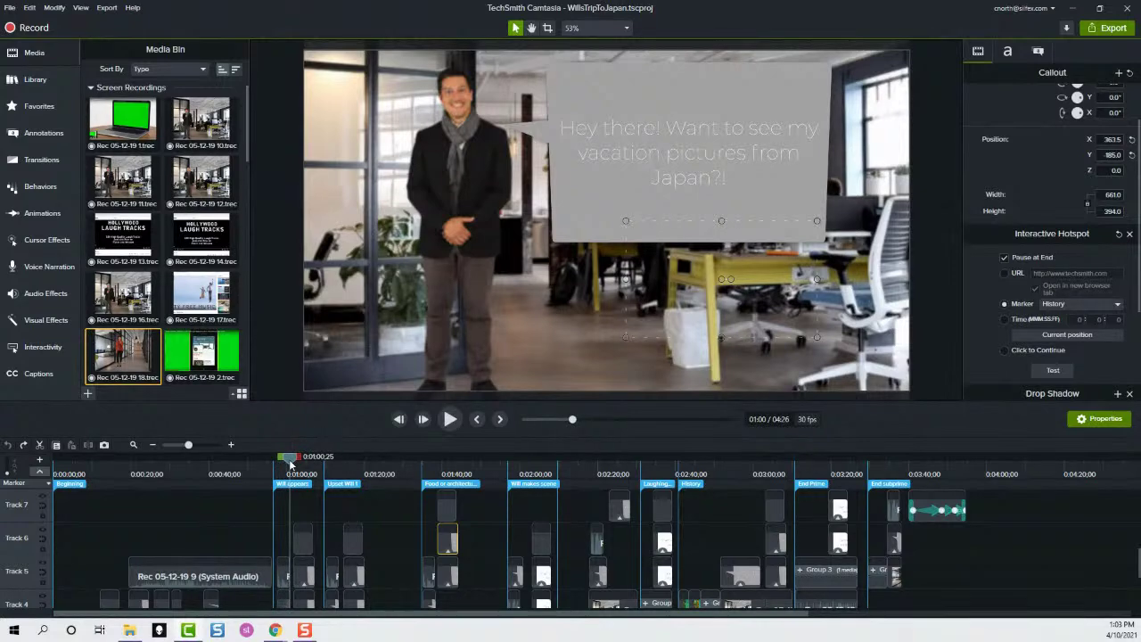
left_click_drag(290, 463, 311, 477)
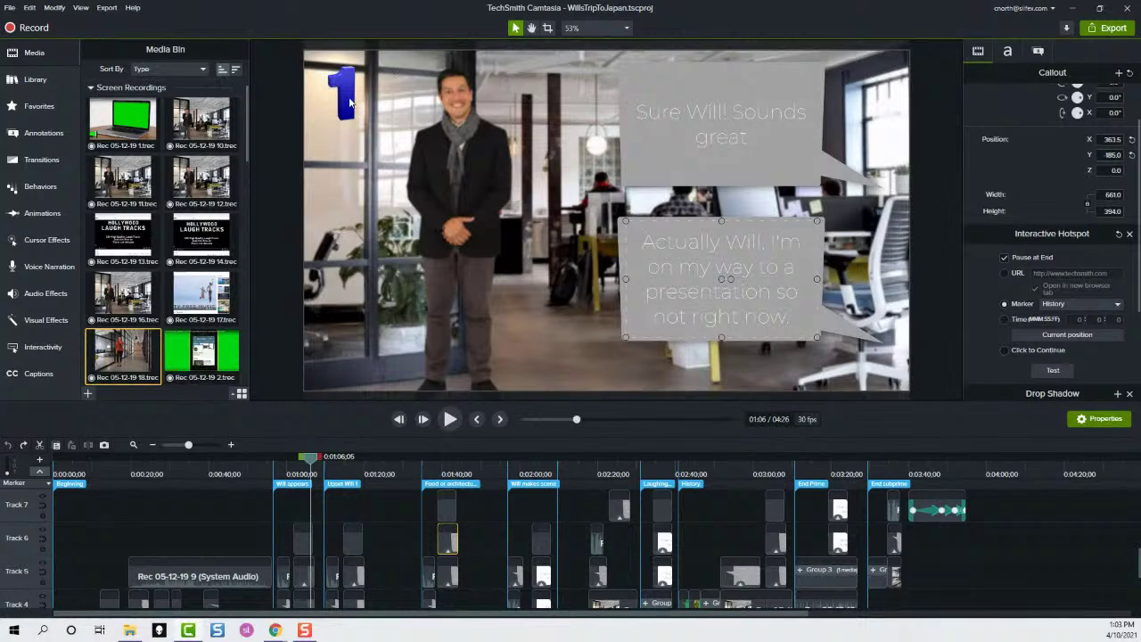
Examine the upper reply callout's interactive hotspot settings and the list of markers it can jump to
left_click(723, 139)
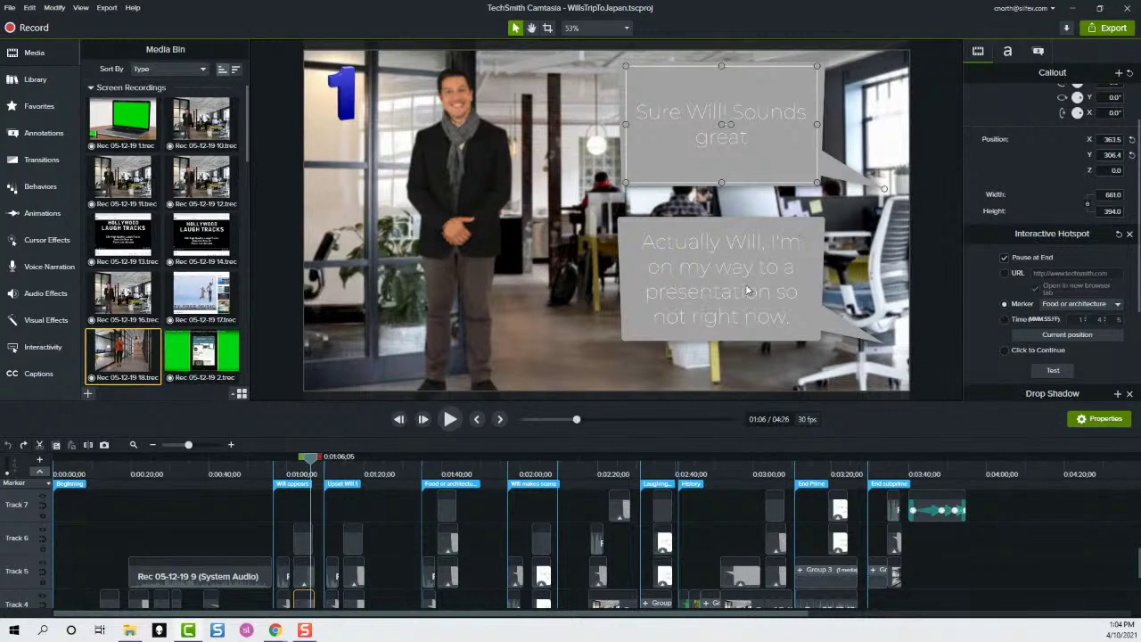
left_click(1117, 305)
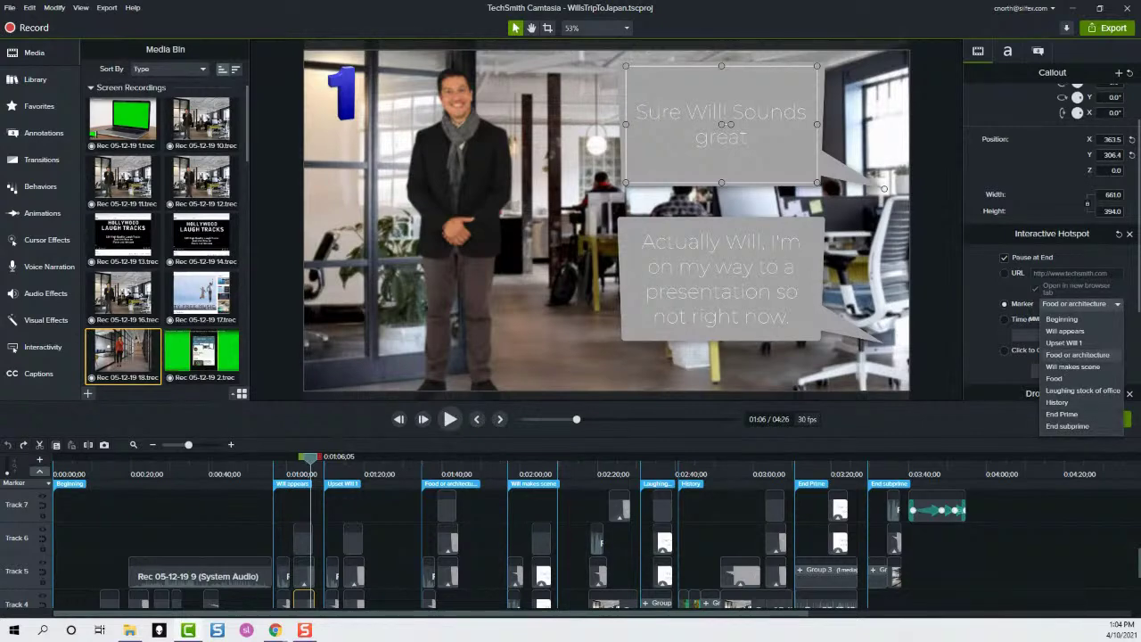
key("Escape")
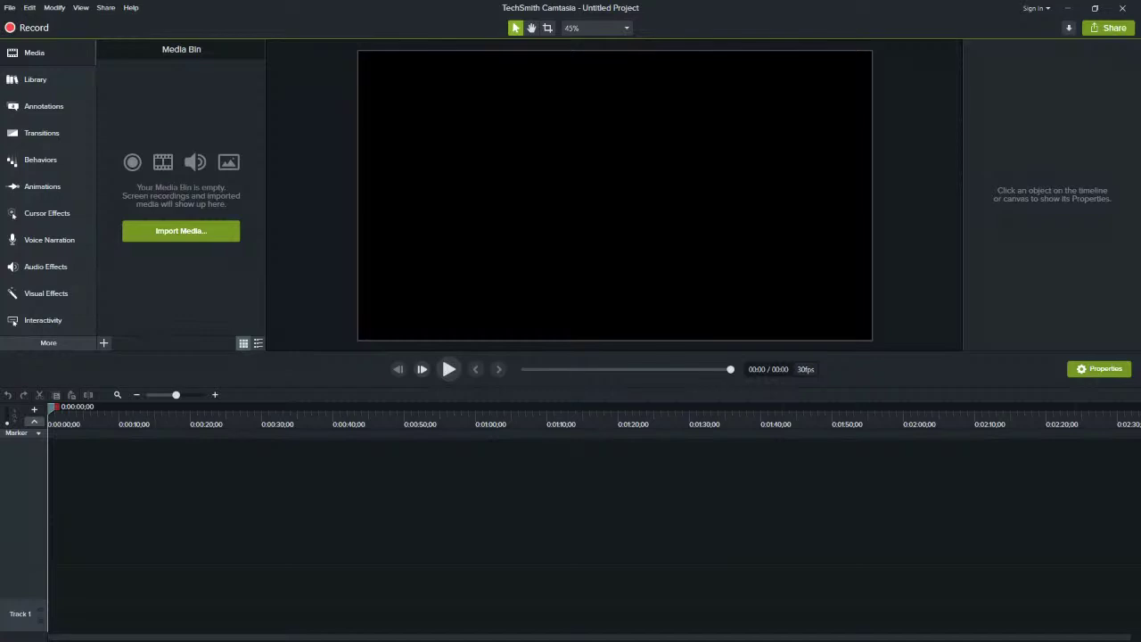
Open the CAMTASIA PROJECT EXAMPLE folder in File Explorer and enlarge and reposition its window over the editor
key("super+e")
left_click_drag(312, 112, 0, 54)
left_click_drag(0, 42, 499, 65)
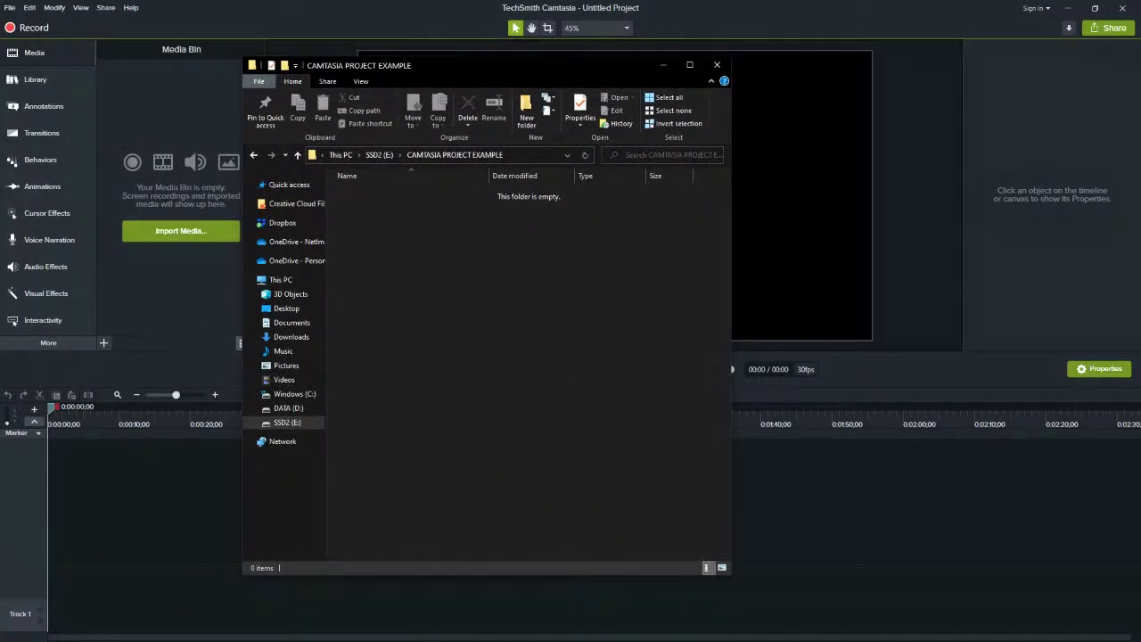
left_click_drag(730, 576, 1005, 593)
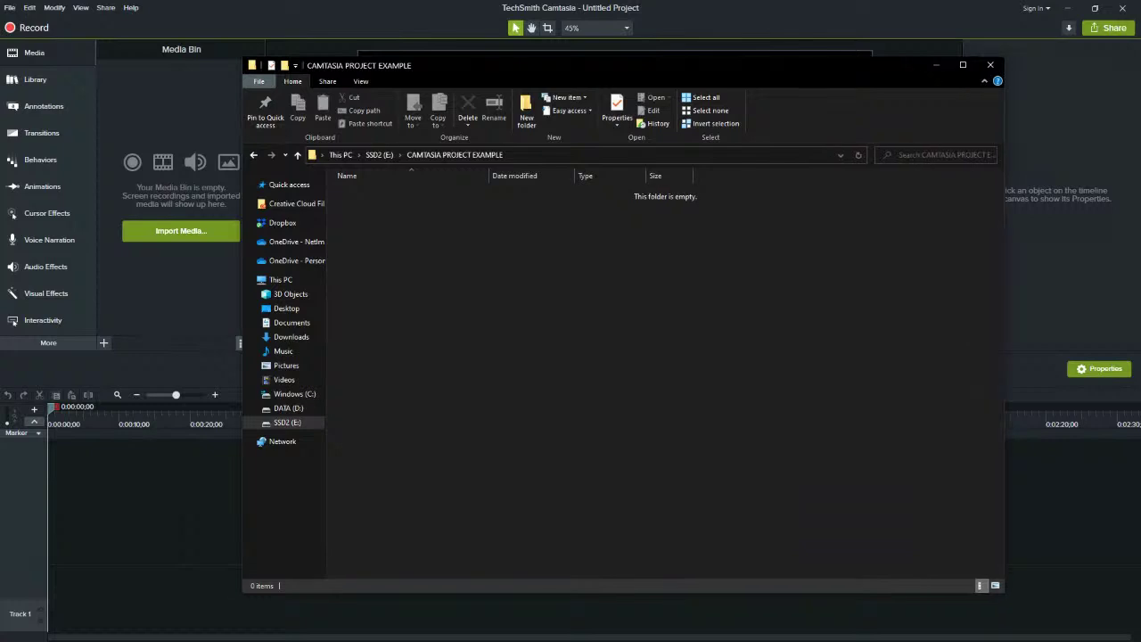
left_click_drag(625, 65, 554, 66)
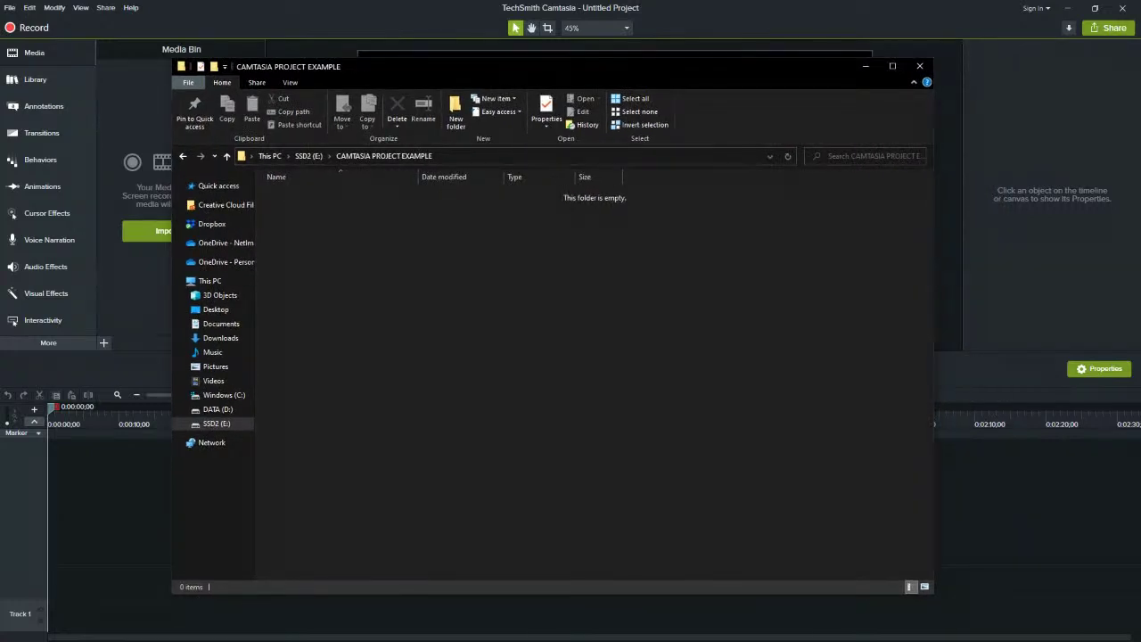
Save the empty project as Untitled Project in the CAMTASIA PROJECT EXAMPLE folder
left_click(10, 8)
left_click(32, 79)
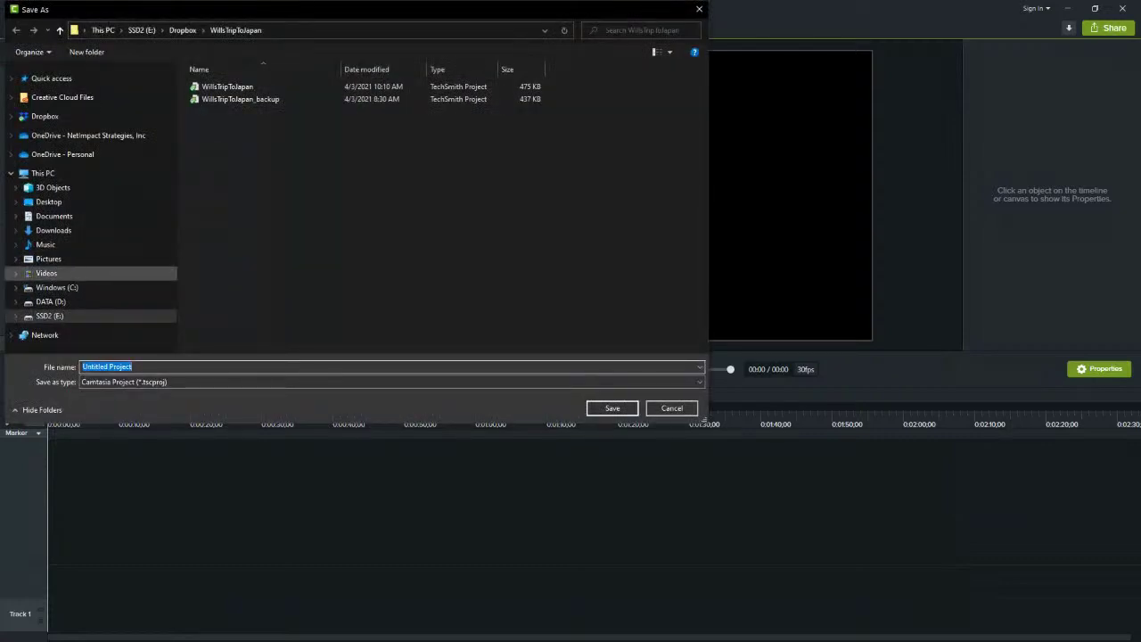
left_click_drag(615, 9, 0, 97)
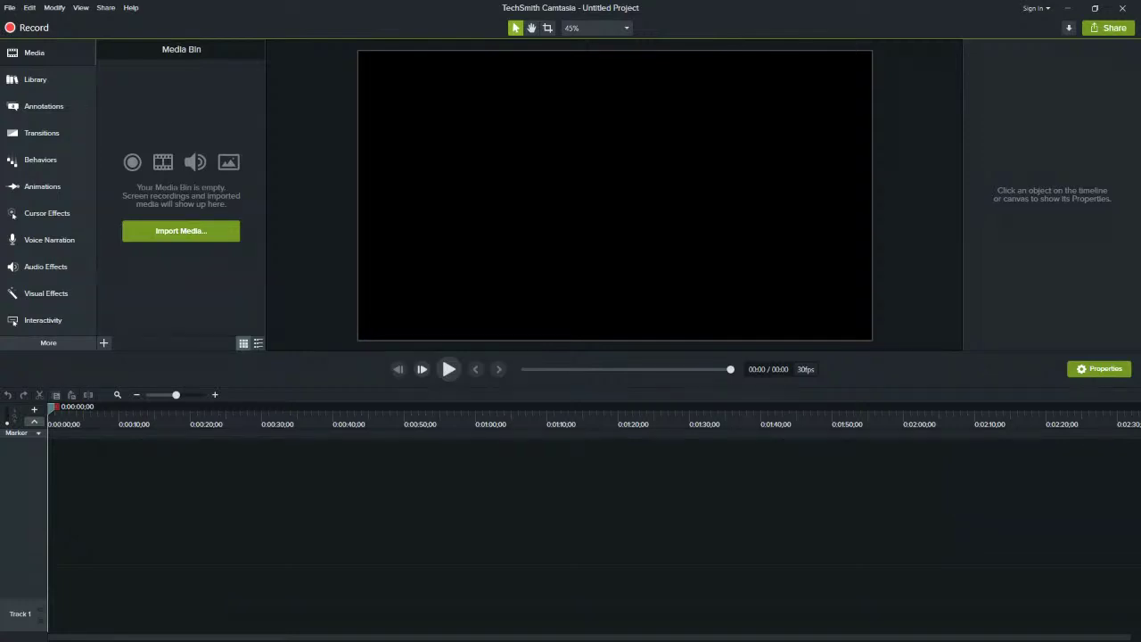
Switch to File Explorer and check the saved project file in the CAMTASIA PROJECT EXAMPLE folder
key("alt+Tab")
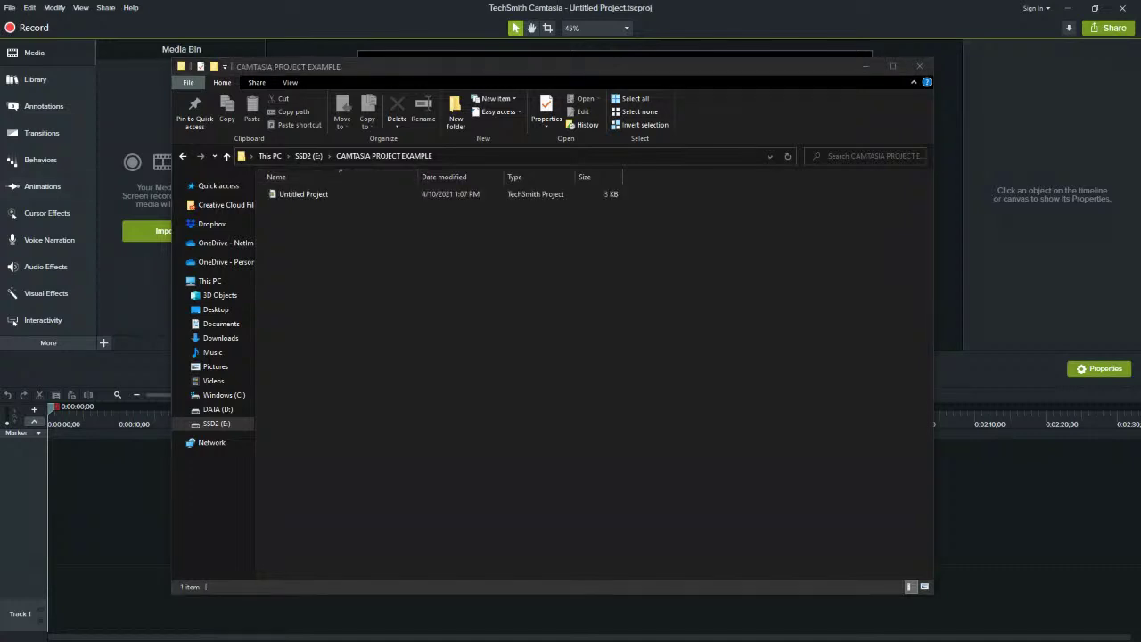
left_click(393, 267)
left_click(304, 195)
left_click(392, 285)
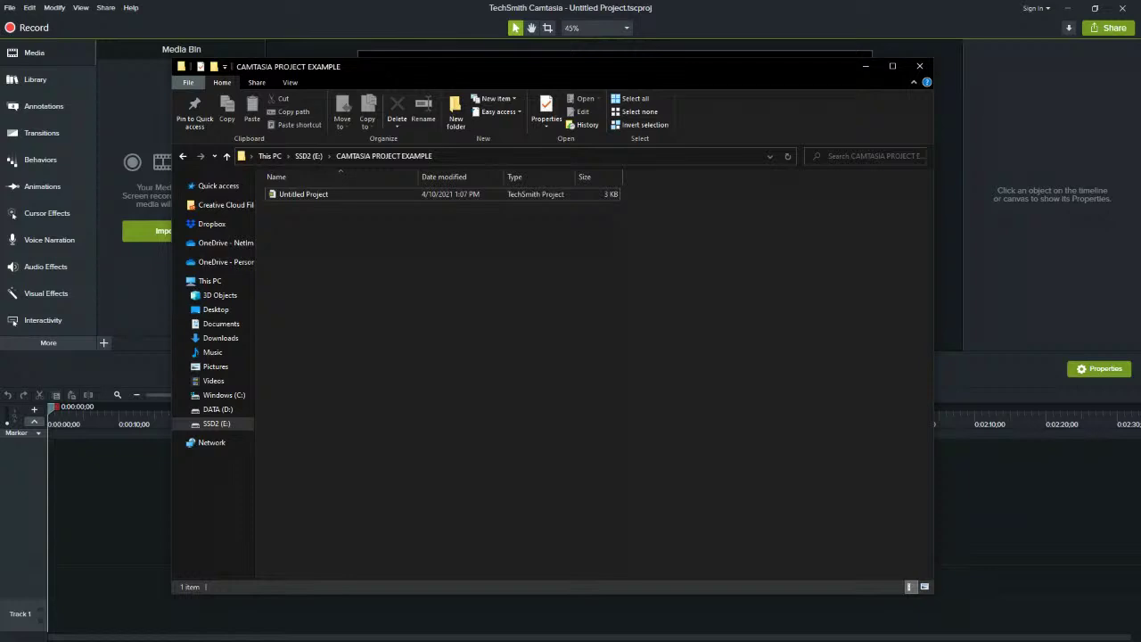
left_click(357, 194)
left_click(374, 246)
Create a folder named Assets next to the project file
right_click(482, 249)
mouse_move(513, 435)
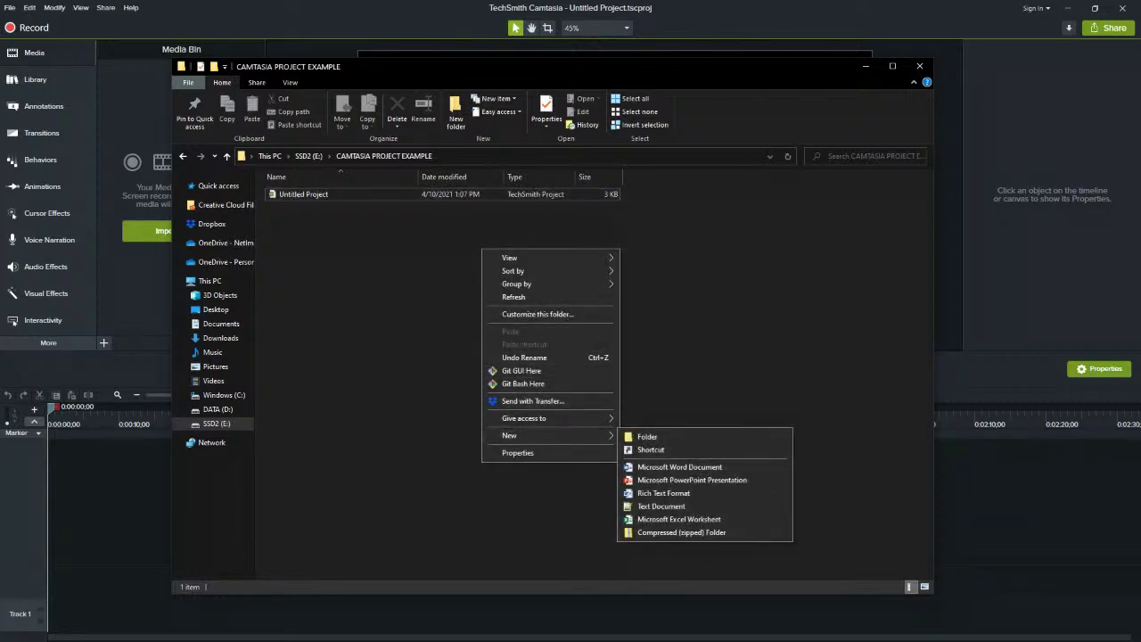
left_click(648, 436)
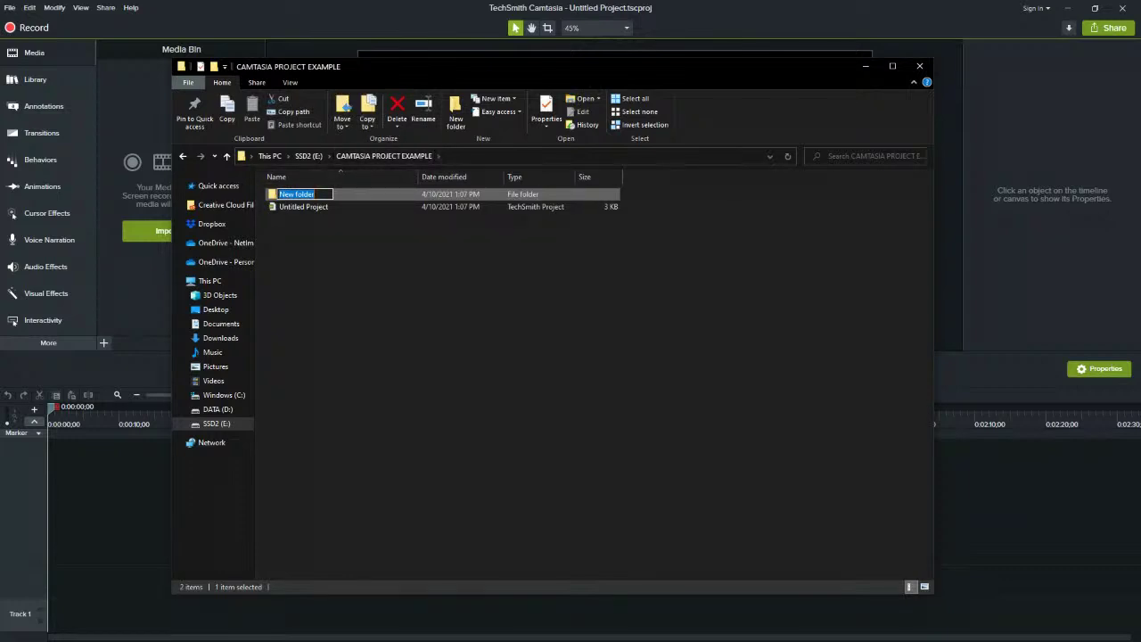
type("Assets")
key("Return")
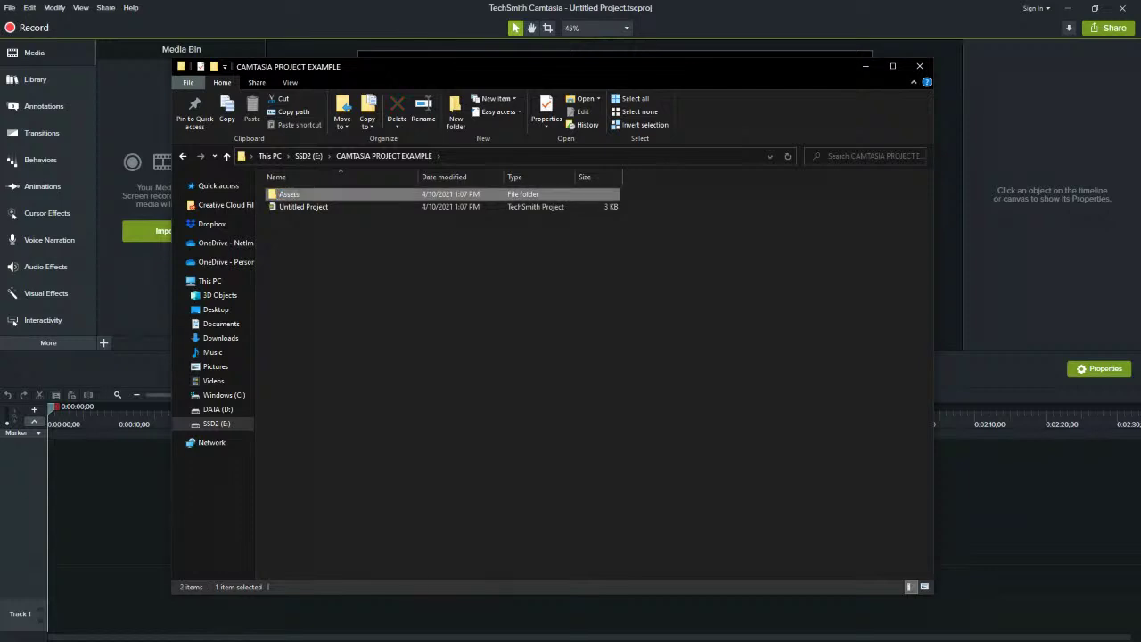
Create a second folder for the exported videos next to Assets and name it Finished Published
right_click(324, 253)
mouse_move(428, 437)
left_click(486, 438)
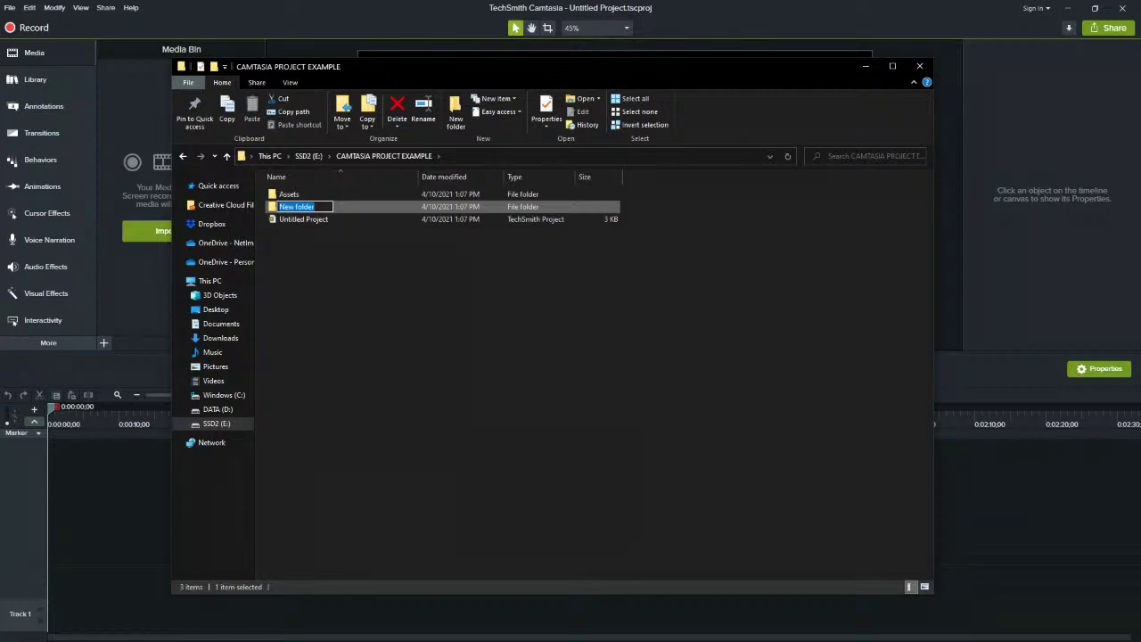
type("Finished Published")
key("Return")
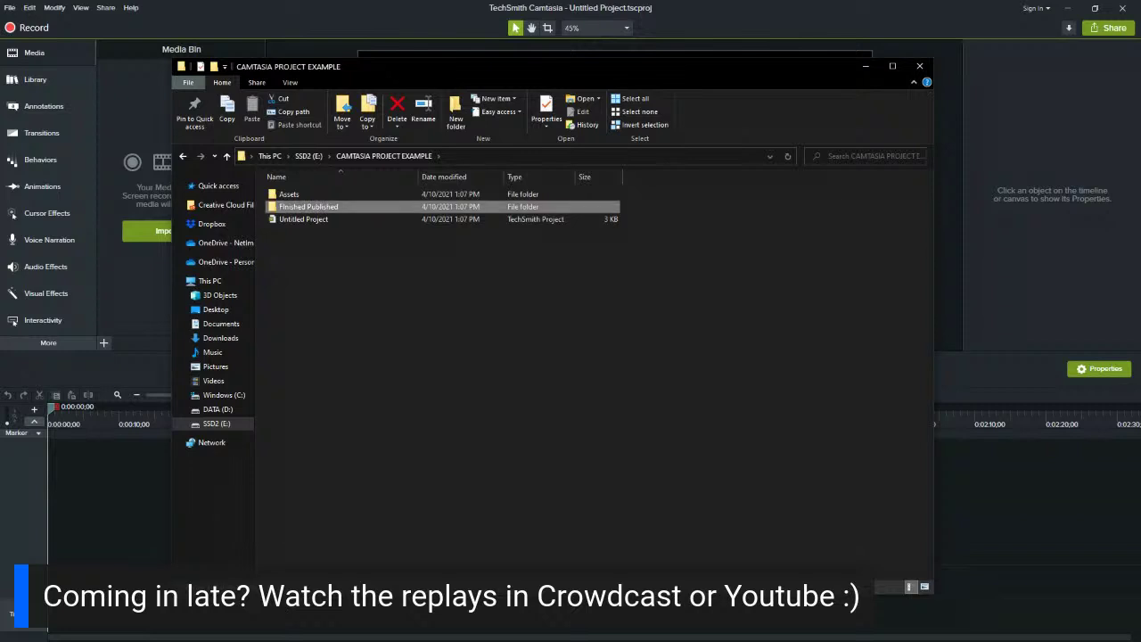
Correct the capitalization of the second letter in the Finished Published folder's name
left_click(284, 207)
left_click(283, 207)
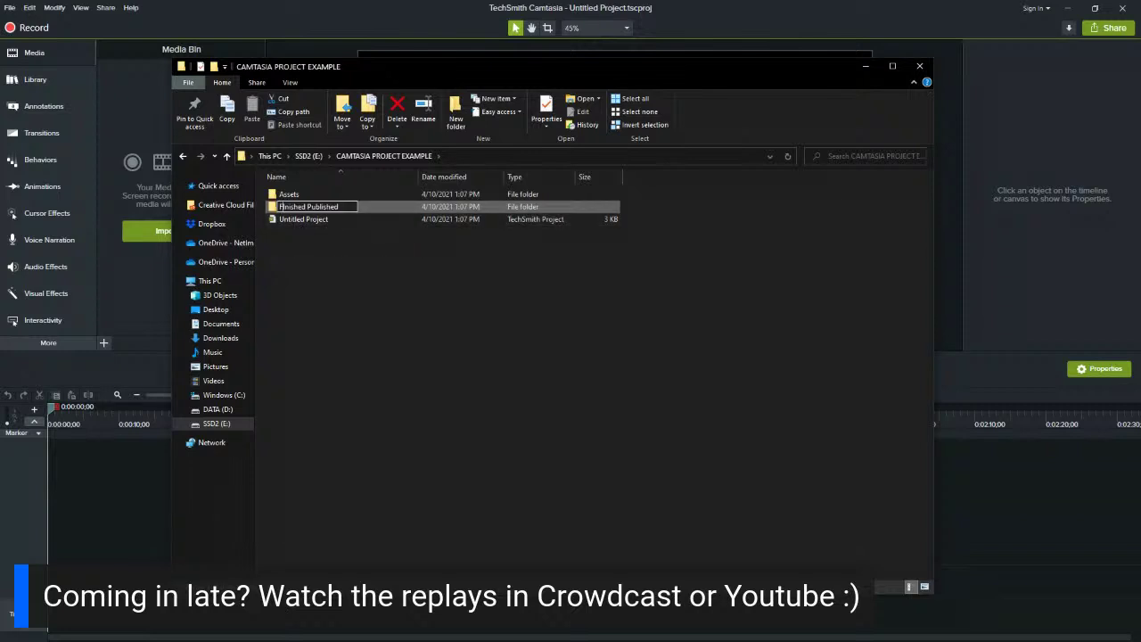
key("Return")
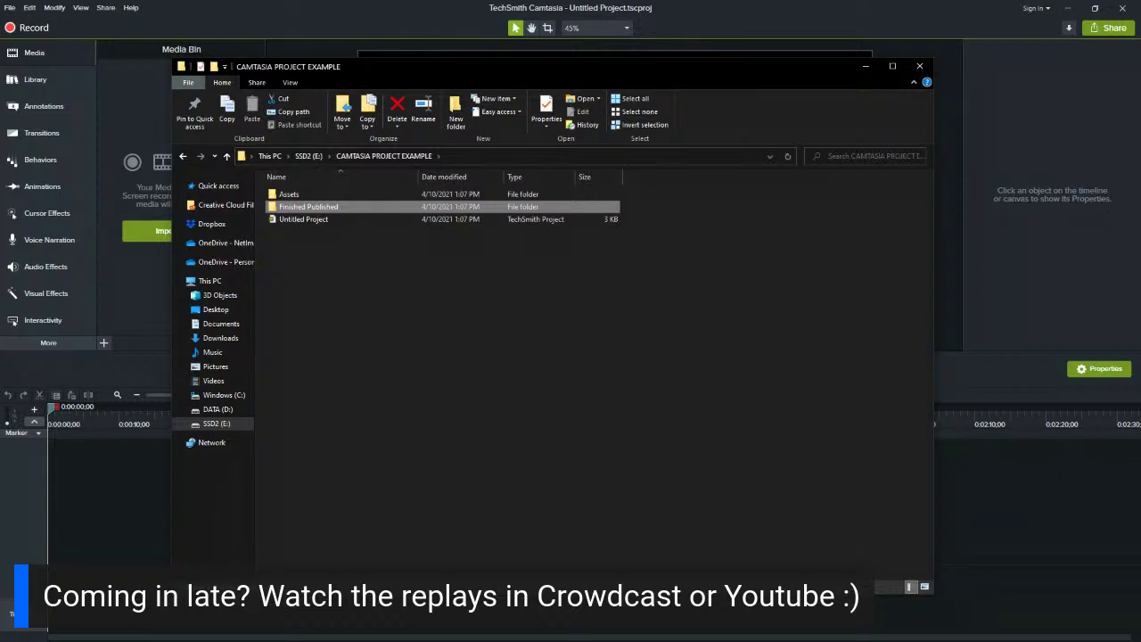
left_click(332, 257)
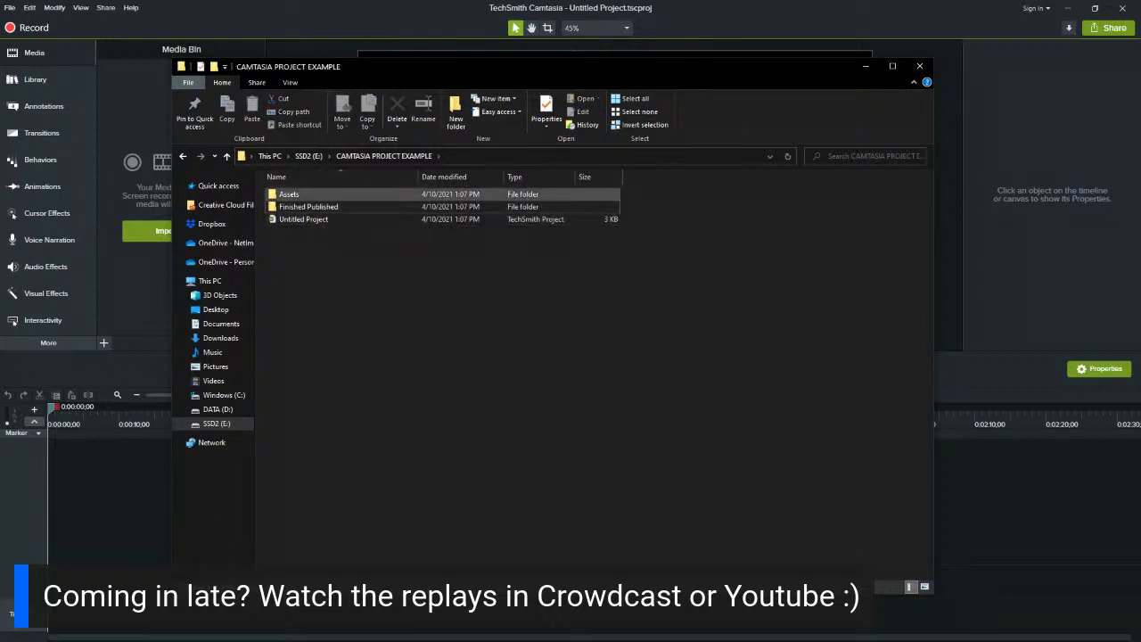
Open the Assets folder and create a new subfolder in it with the default name
left_click(473, 219)
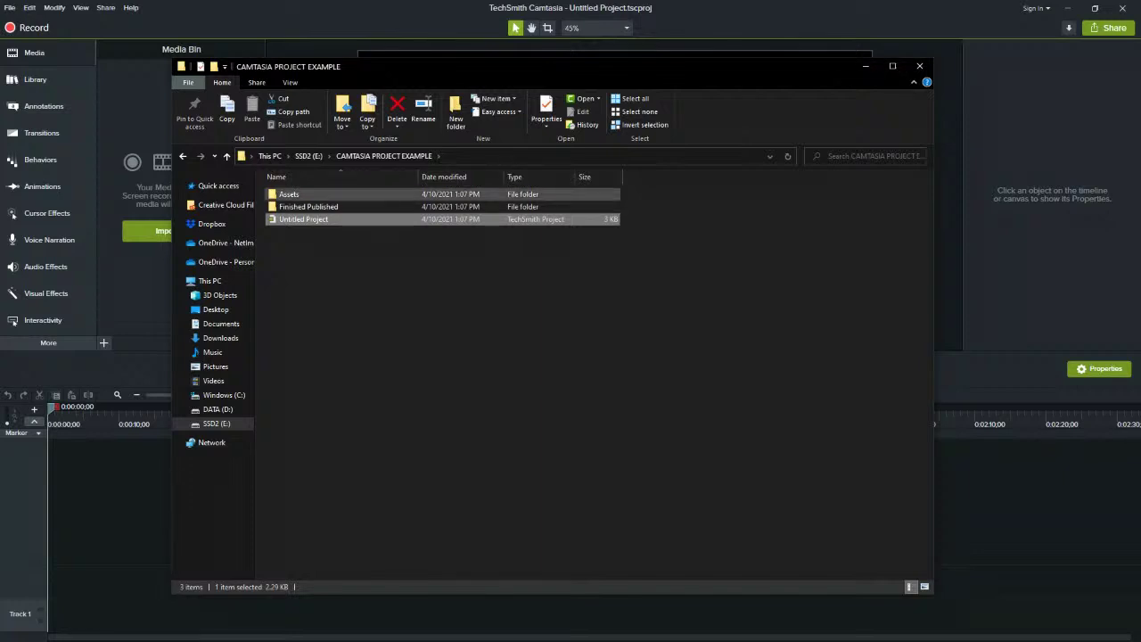
double_click(290, 194)
right_click(346, 240)
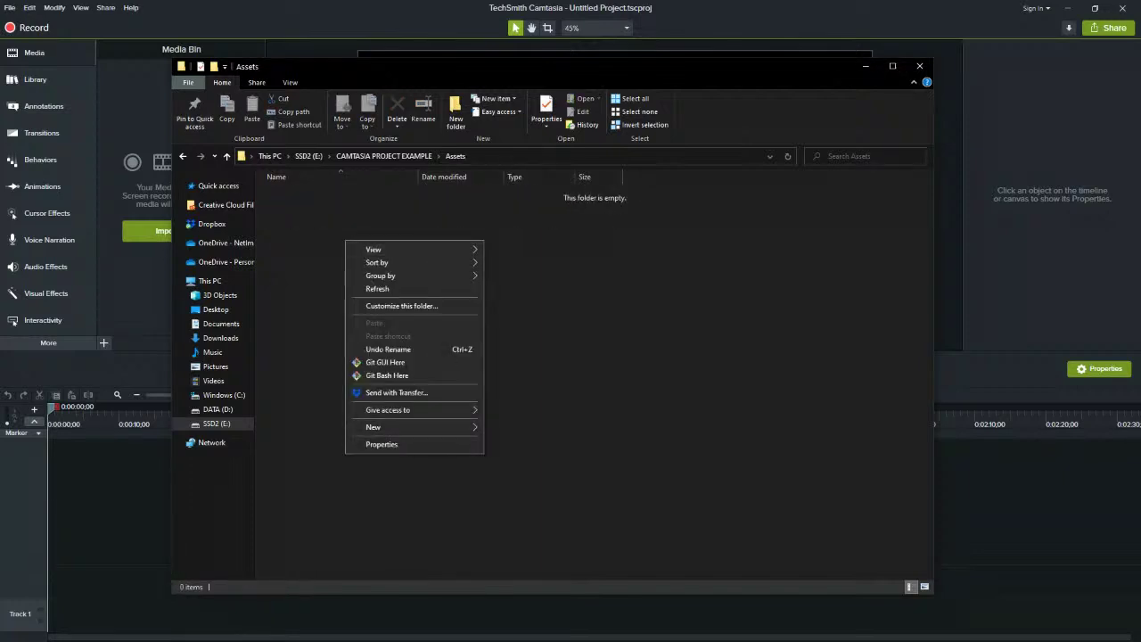
mouse_move(401, 427)
left_click(511, 428)
key("Return")
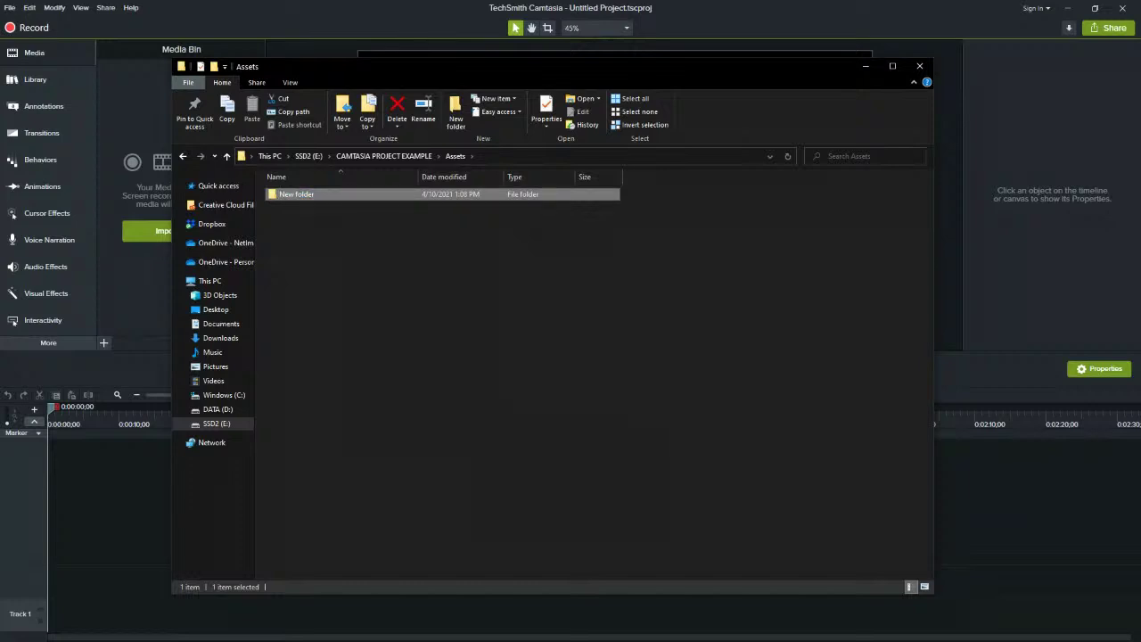
Rename the new subfolder in Assets as video
double_click(307, 194)
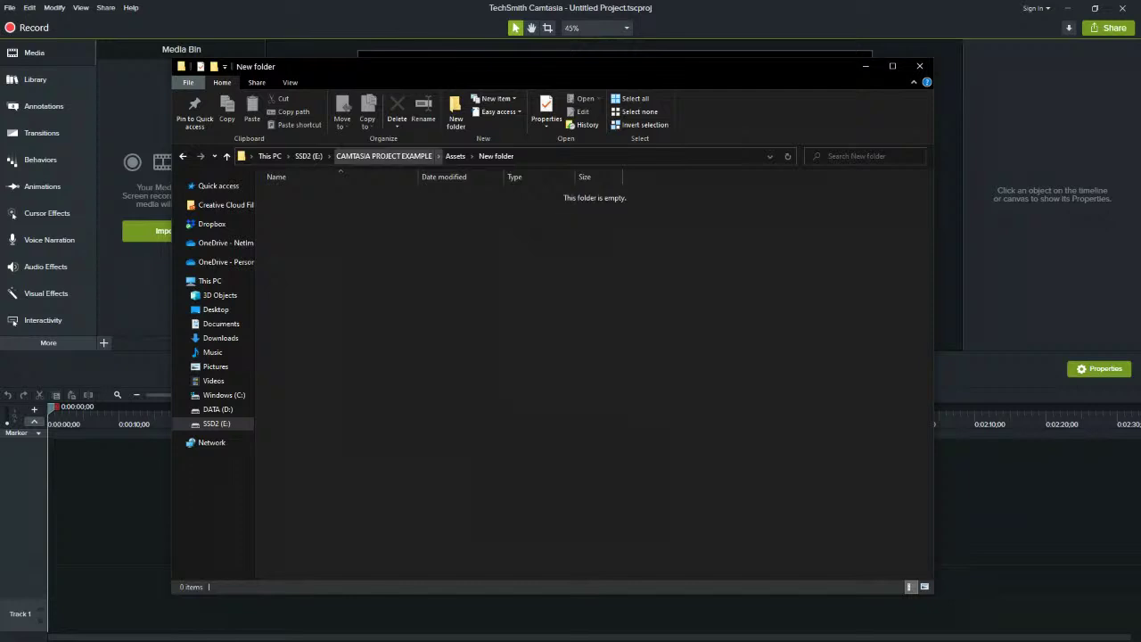
left_click(456, 156)
right_click(318, 195)
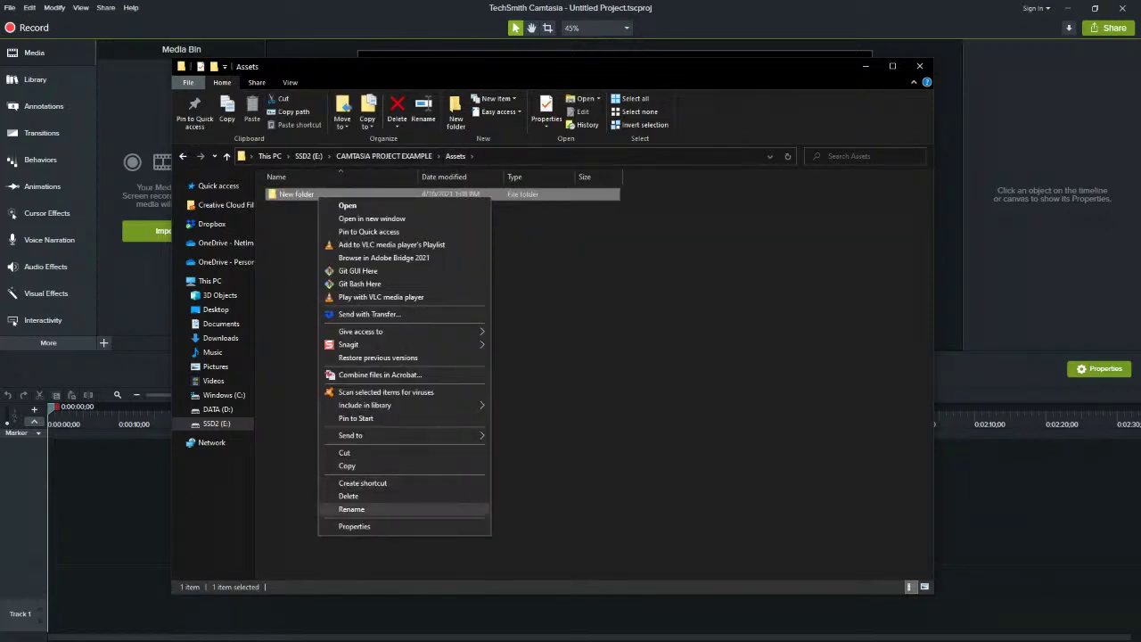
left_click(352, 509)
type("video")
key("Return")
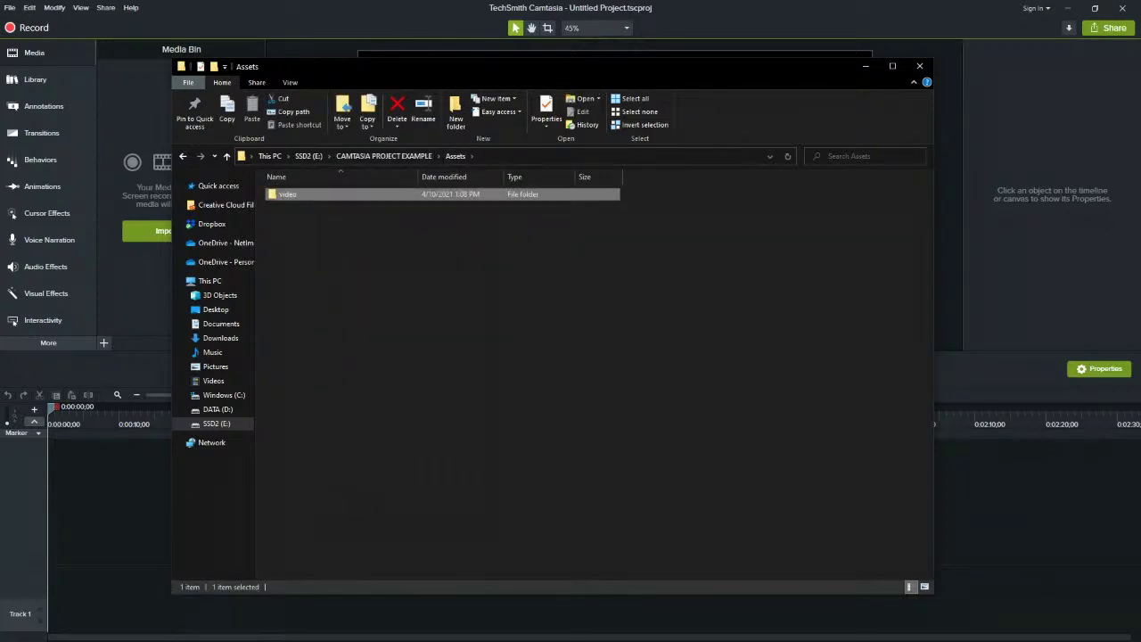
Create a subfolder named audio in the Assets folder
right_click(369, 330)
mouse_move(455, 517)
left_click(535, 518)
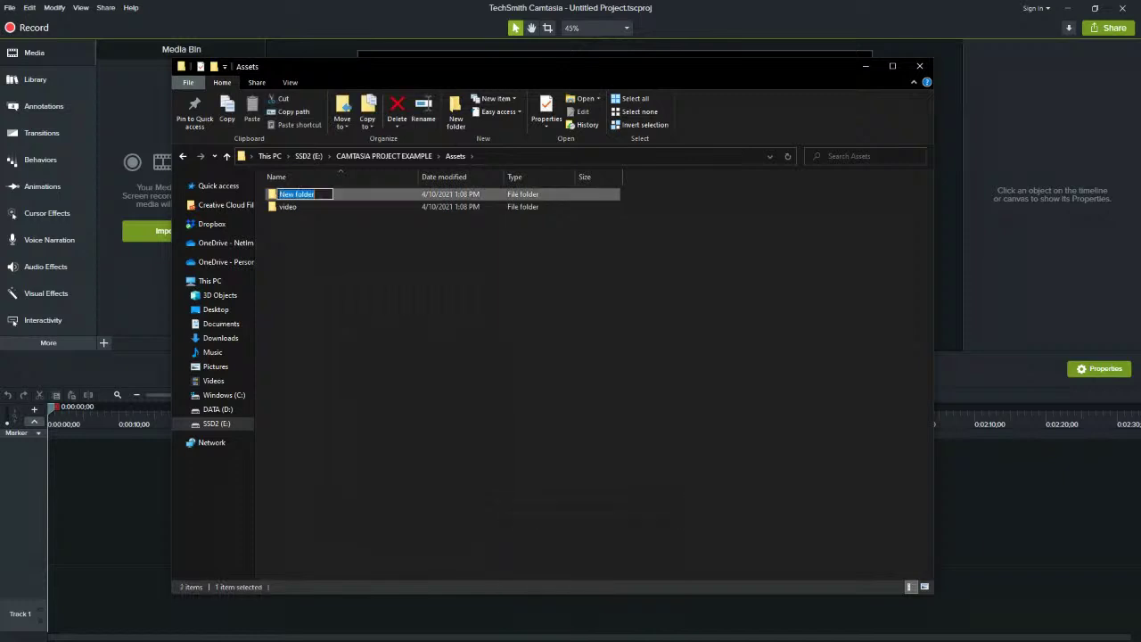
type("audio")
key("Return")
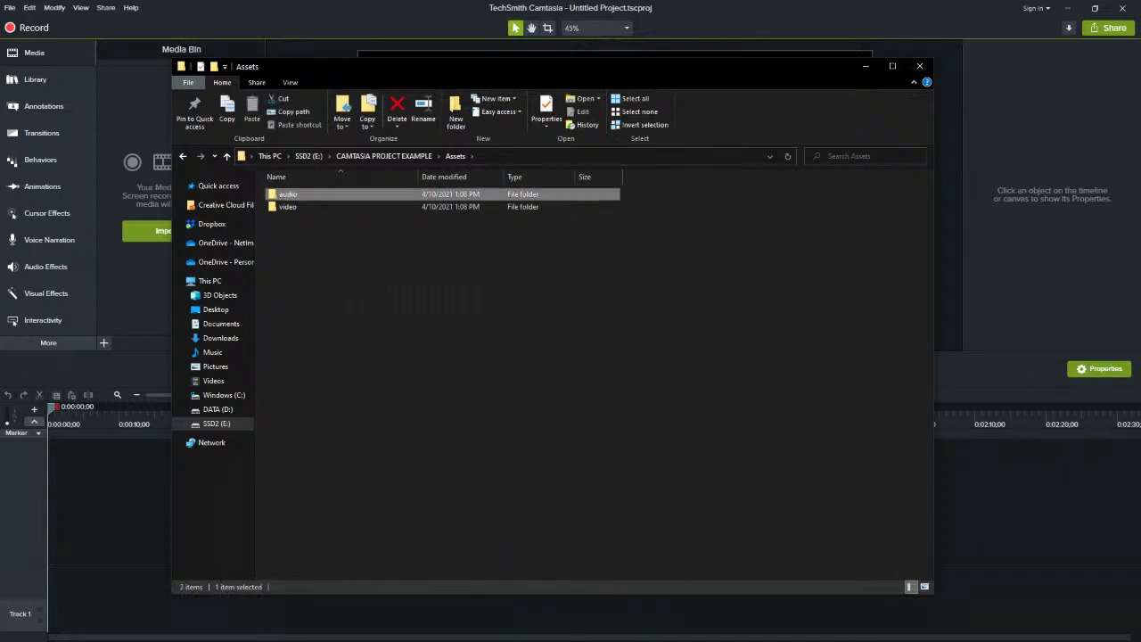
Create a subfolder named images in the Assets folder
right_click(322, 241)
mouse_move(357, 425)
left_click(486, 426)
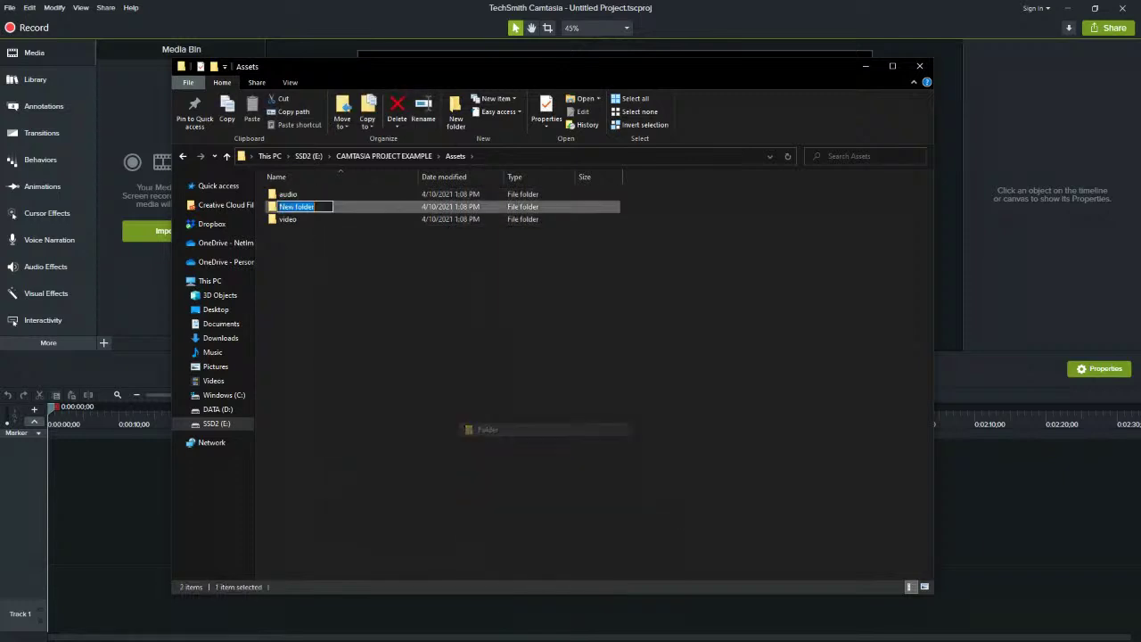
type("images")
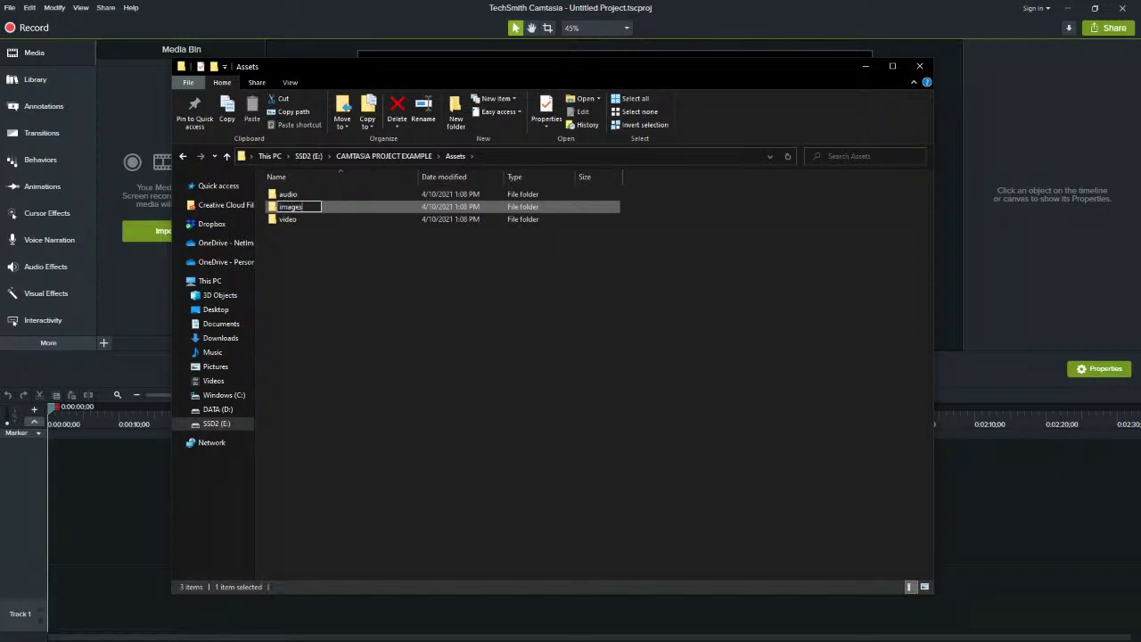
key("Return")
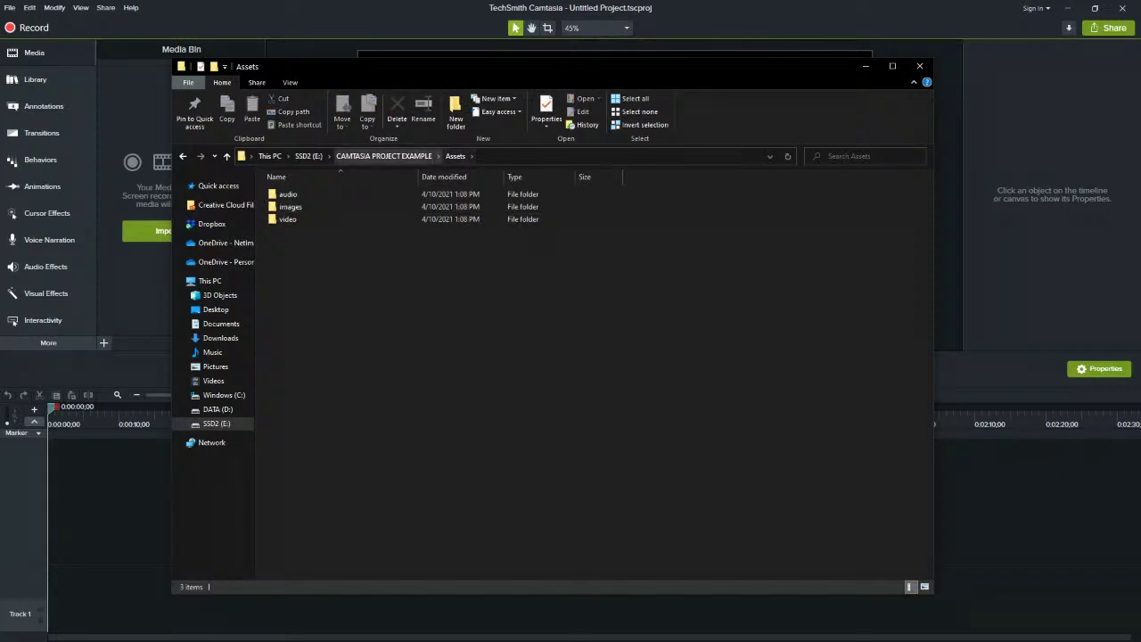
Return to the CAMTASIA PROJECT EXAMPLE folder and clear its window away to show the Camtasia project
left_click(384, 156)
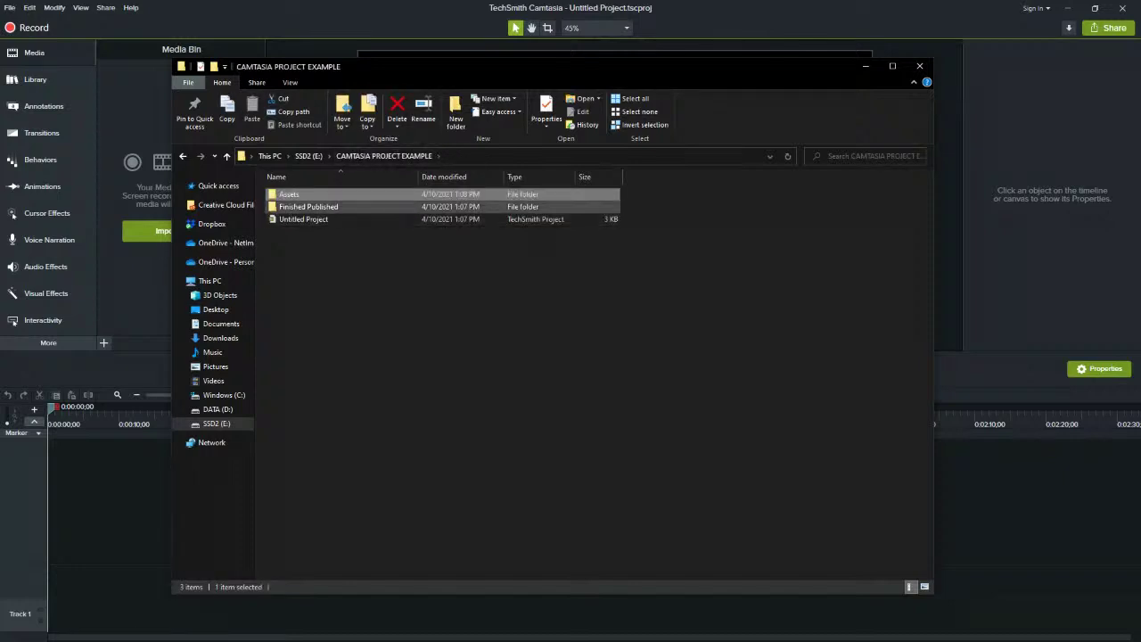
left_click(695, 254)
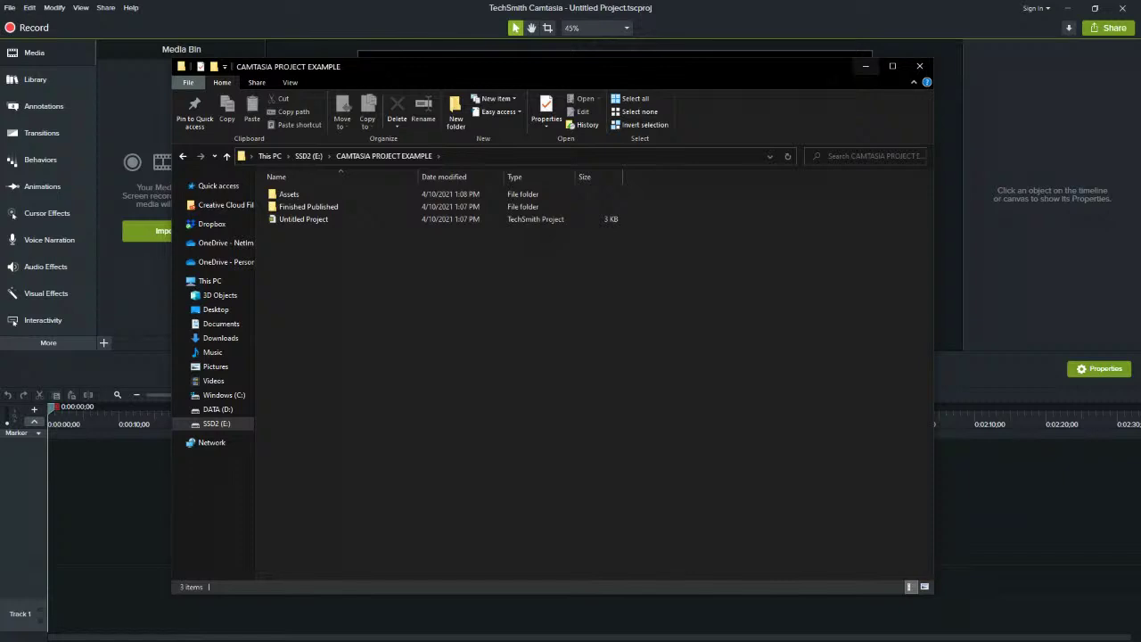
left_click_drag(821, 67, 0, 69)
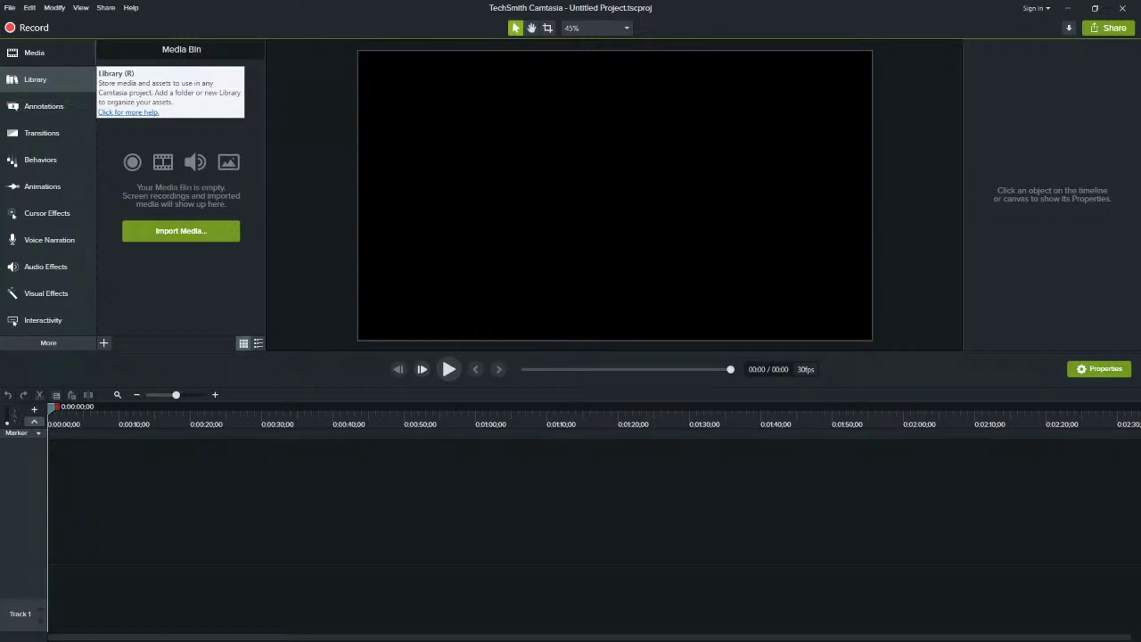
Show the Media Bin and view the media import file browser, closing it without importing anything
left_click(35, 53)
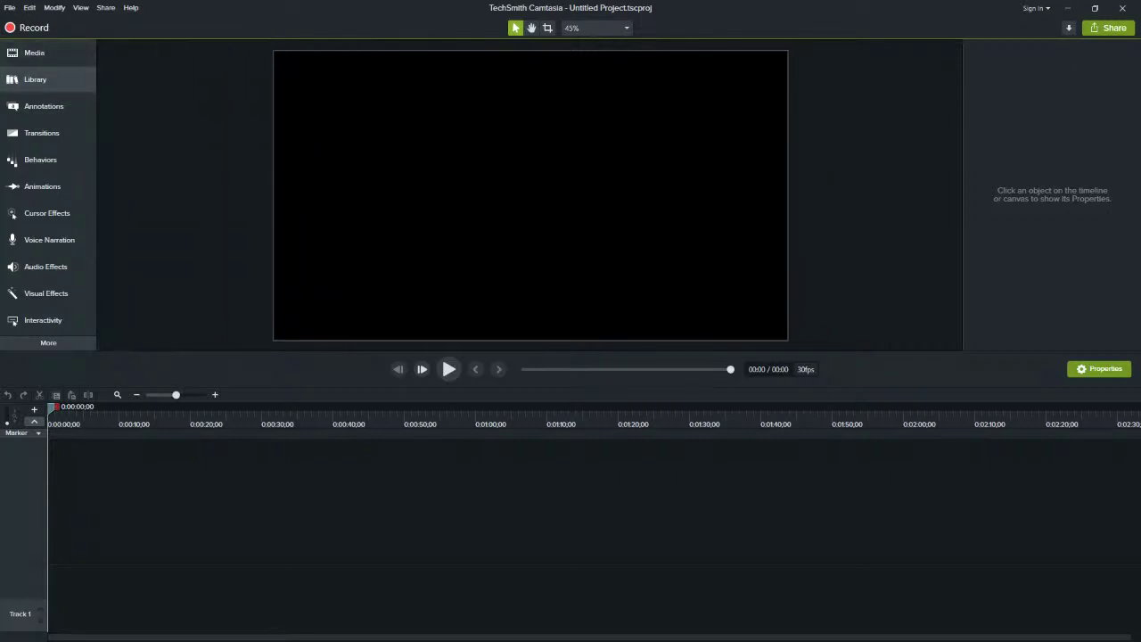
left_click(34, 54)
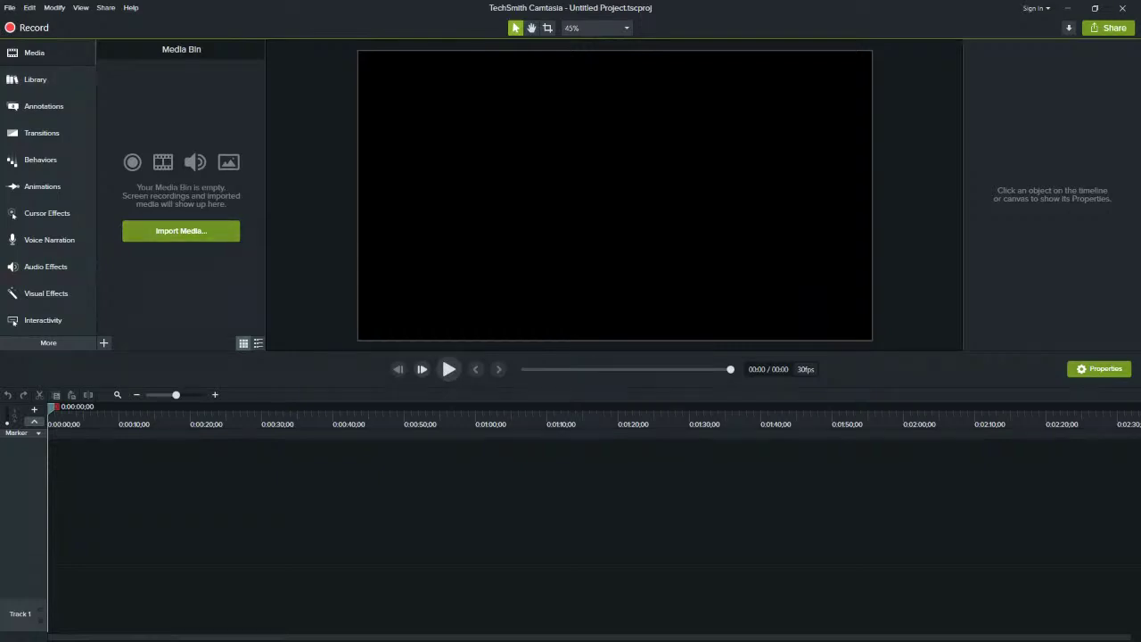
left_click(182, 231)
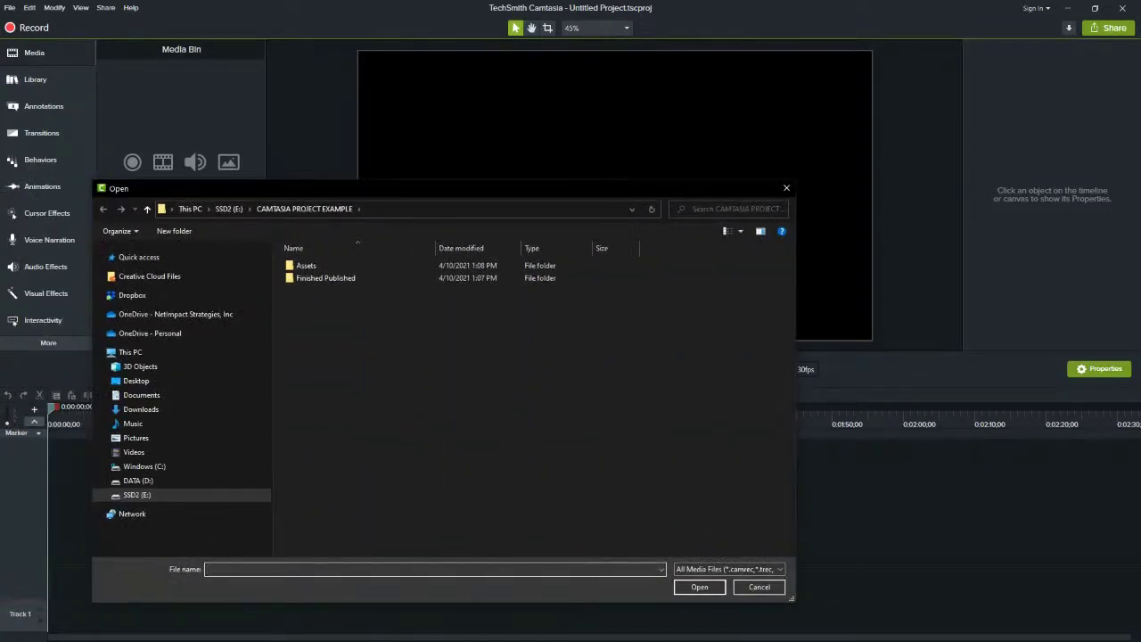
key("Escape")
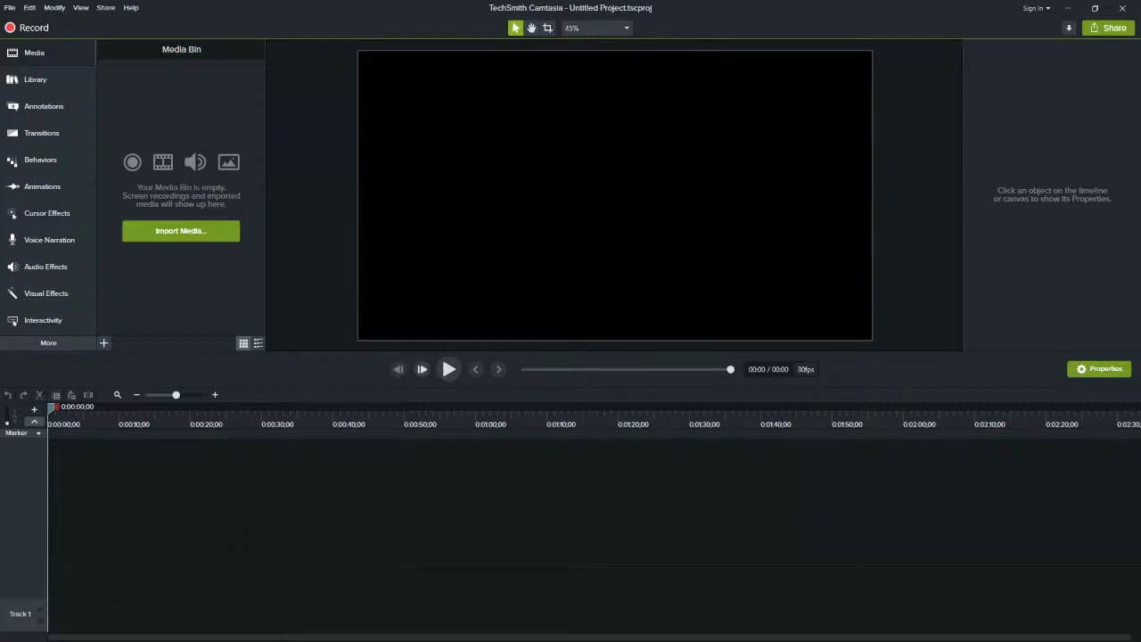
Open the Library and check the available library choices, keeping Camtasia 2019 selected
left_click(36, 79)
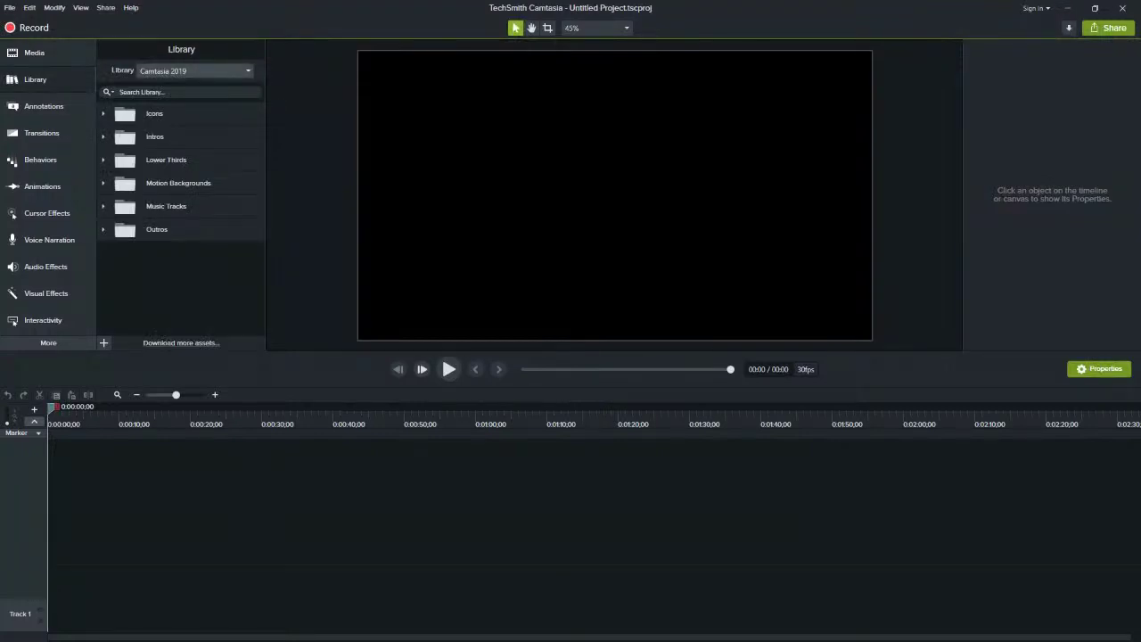
left_click(195, 71)
left_click(195, 71)
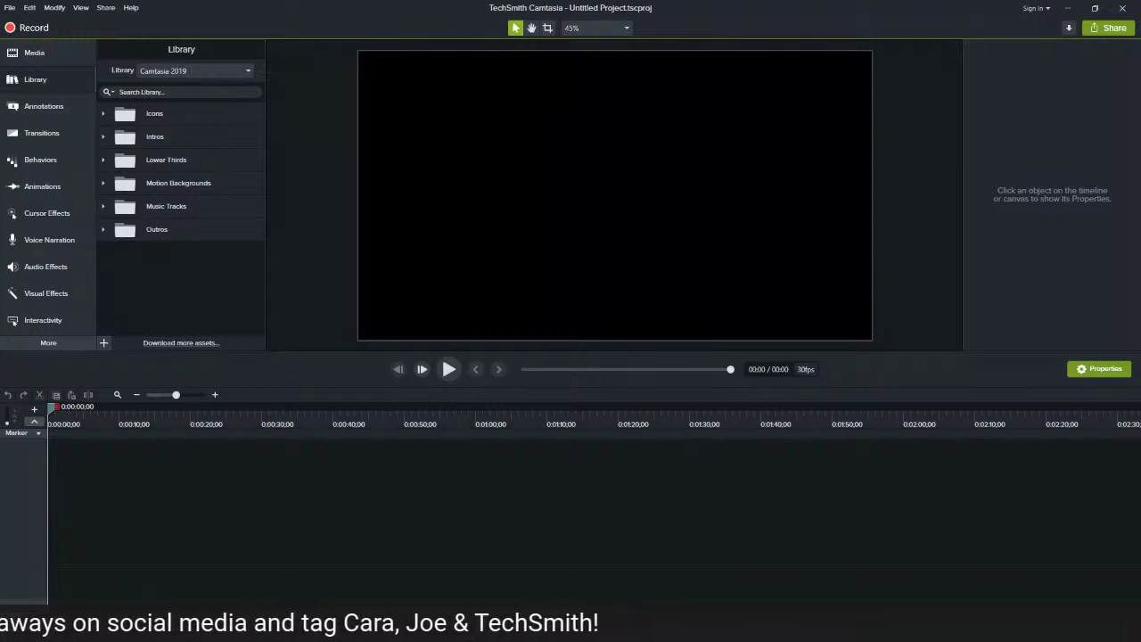
Move the playhead to about 12 seconds and expand the Buildings folder under Icons in the Library
left_click_drag(50, 408, 134, 406)
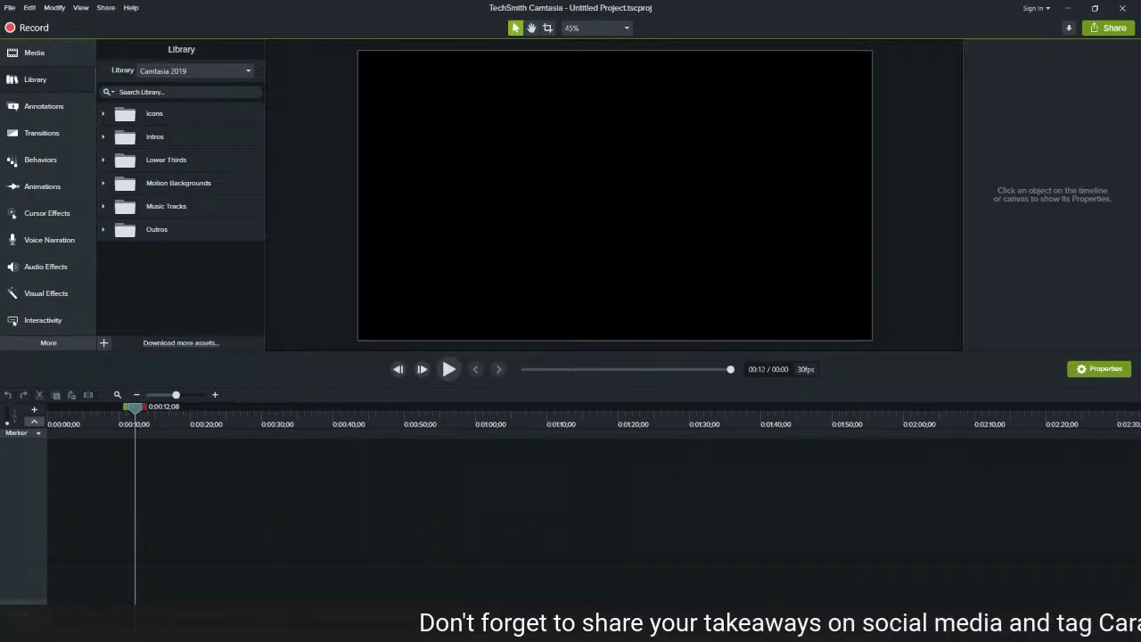
left_click(104, 114)
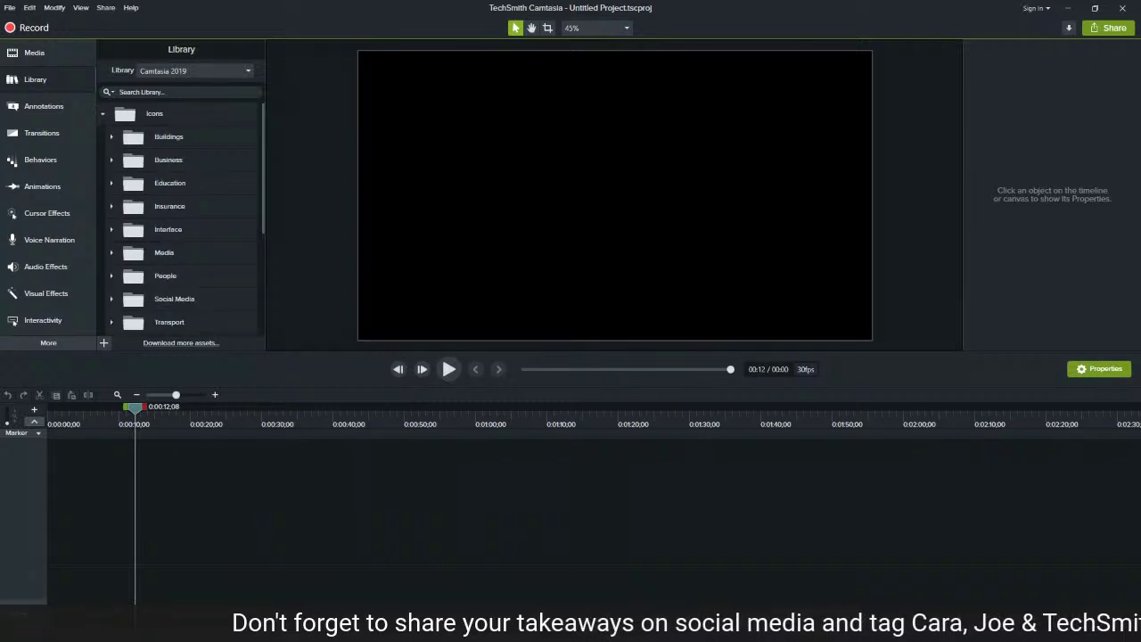
left_click(169, 137)
left_click(111, 137)
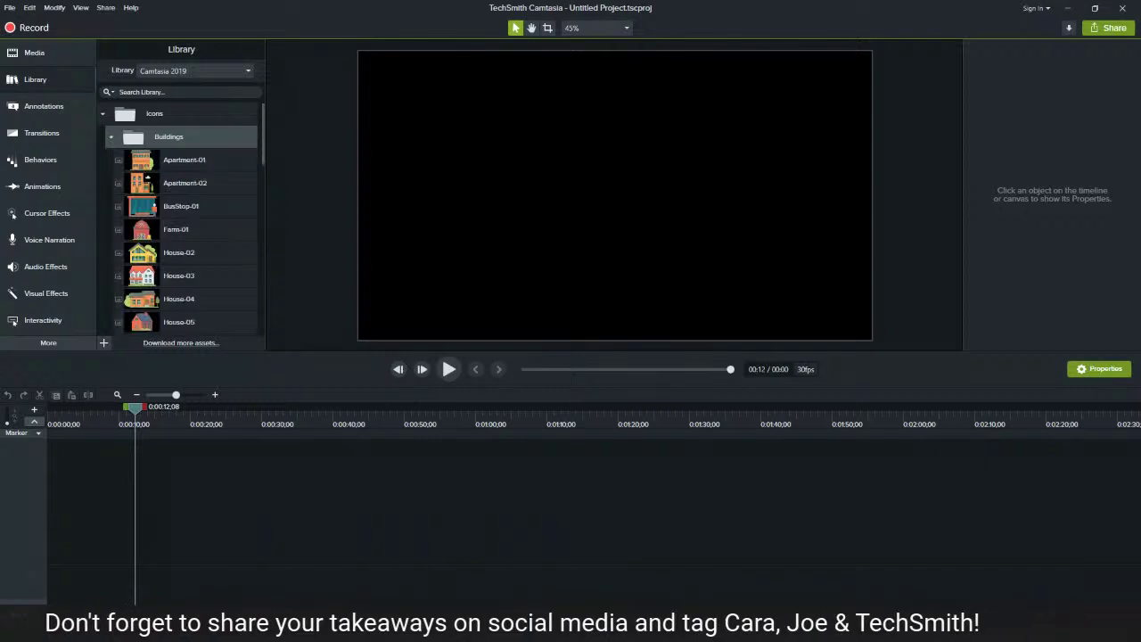
Add the House-03 icon from the Buildings folder to the center of the canvas
scroll(181, 223, "down", 1)
scroll(181, 223, "down", 3)
scroll(181, 223, "up", 3)
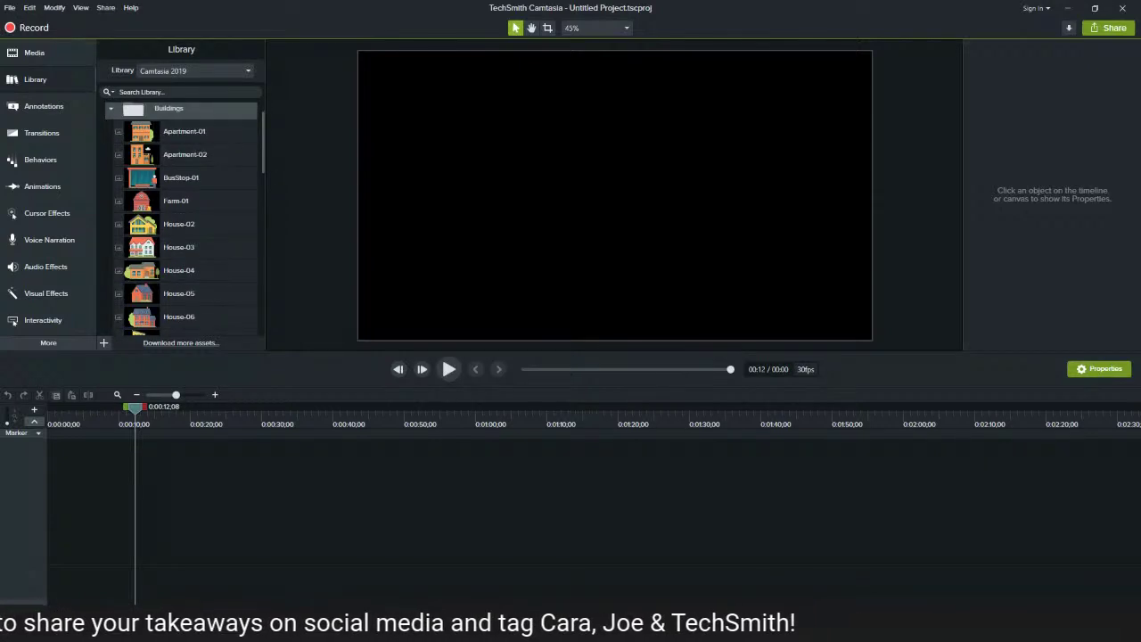
scroll(181, 223, "down", 1)
left_click(179, 219)
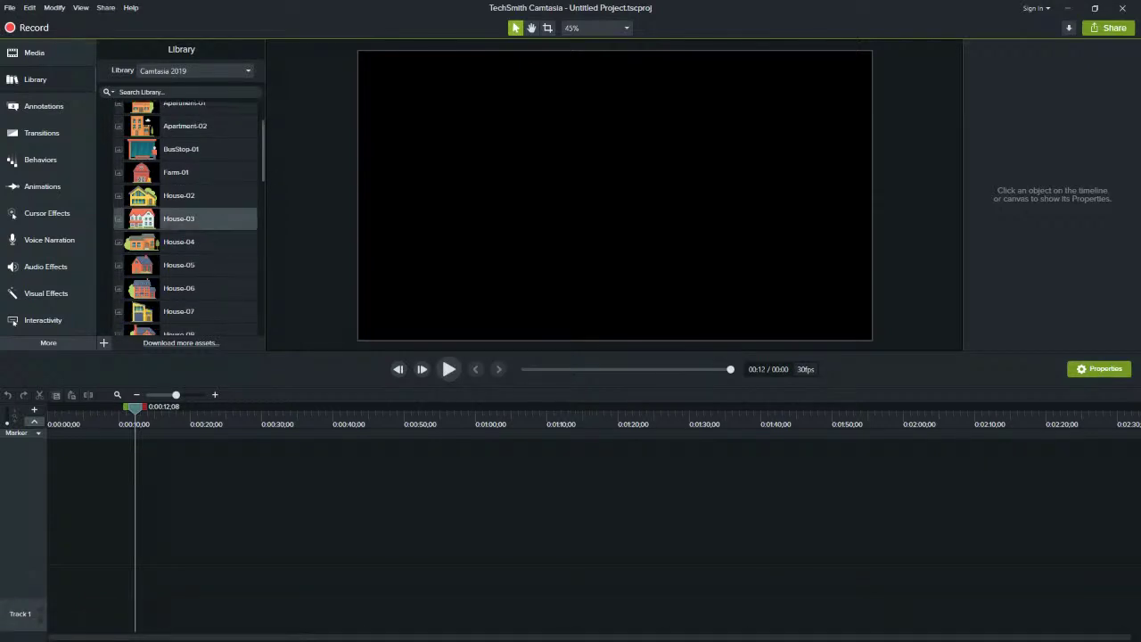
left_click_drag(182, 219, 614, 196)
Move the House-03 clip to the start of Track 2 and extend it to about one minute
left_click_drag(152, 615, 66, 581)
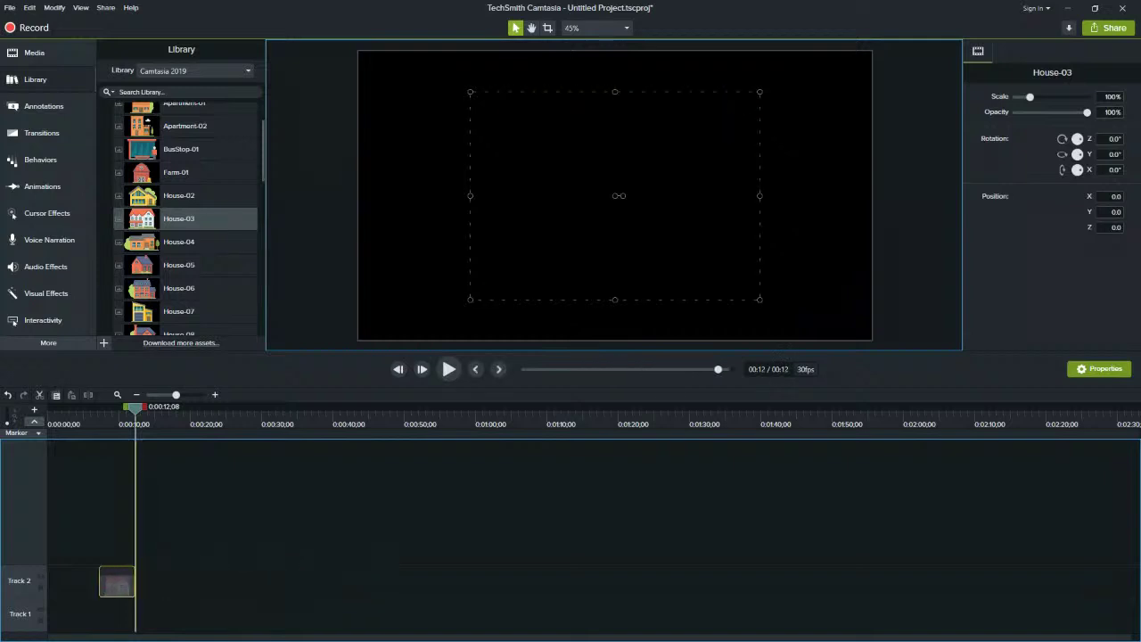
left_click_drag(134, 409, 62, 407)
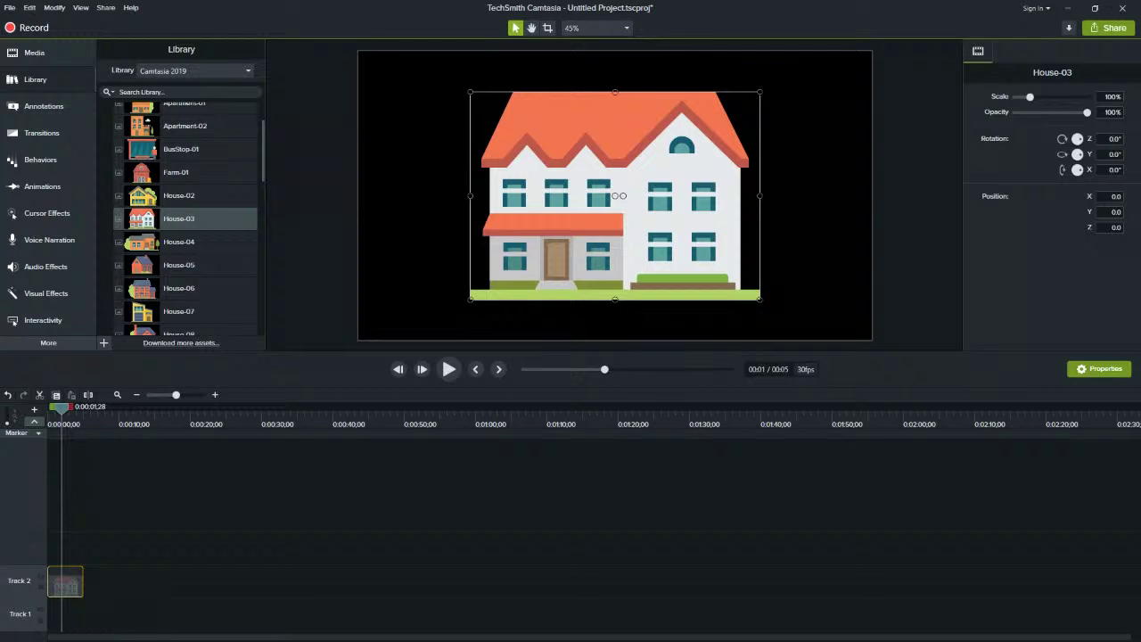
left_click_drag(82, 584, 476, 584)
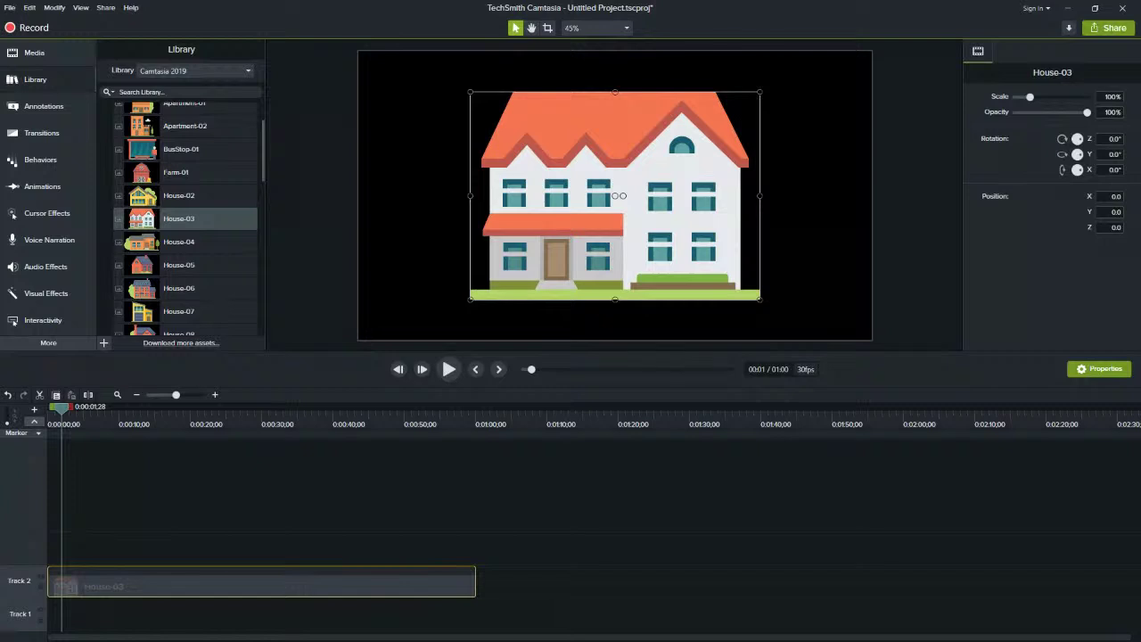
Shrink the House-03 image to about half its size and place it in the left half of the canvas
scroll(187, 218, "down", 4)
scroll(186, 218, "up", 1)
scroll(616, 196, "up", 1)
scroll(615, 196, "down", 3)
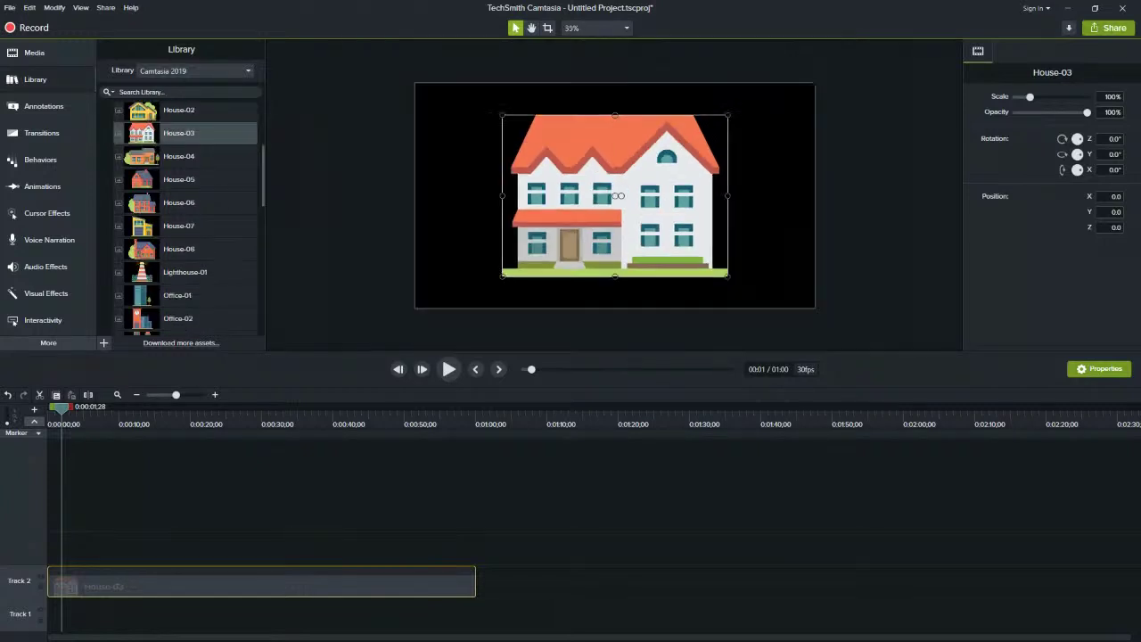
left_click_drag(728, 115, 626, 188)
left_click_drag(567, 232, 524, 210)
Look through the remaining Buildings icons, collapse that folder, and review the other Icons categories
scroll(185, 218, "down", 3)
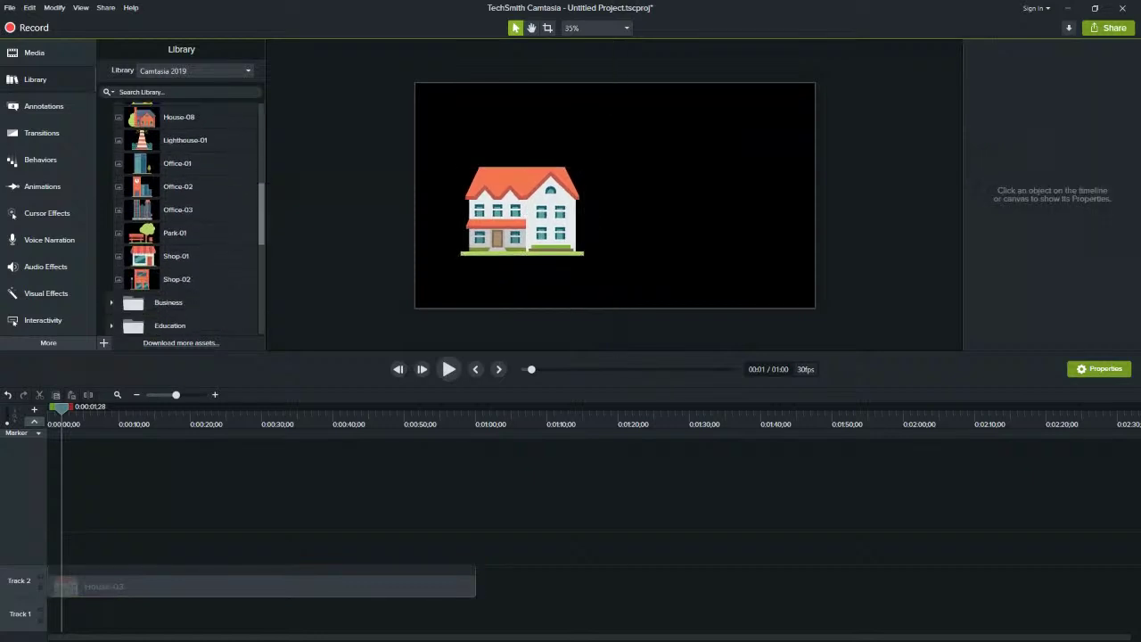
left_click_drag(261, 192, 262, 134)
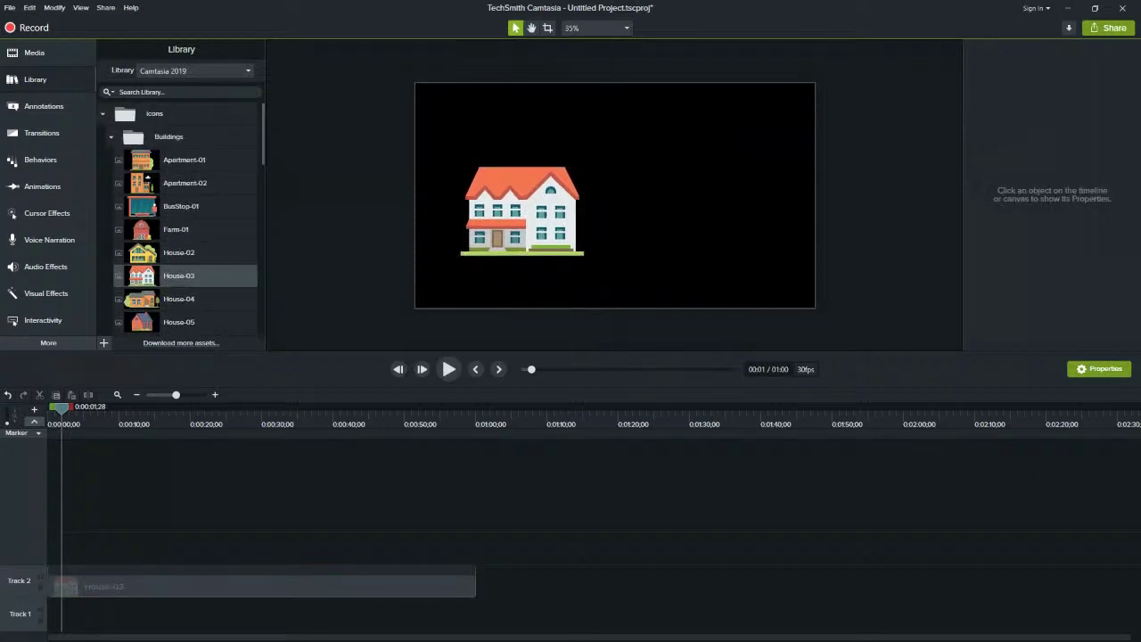
left_click(112, 137)
scroll(181, 218, "down", 3)
scroll(181, 218, "up", 3)
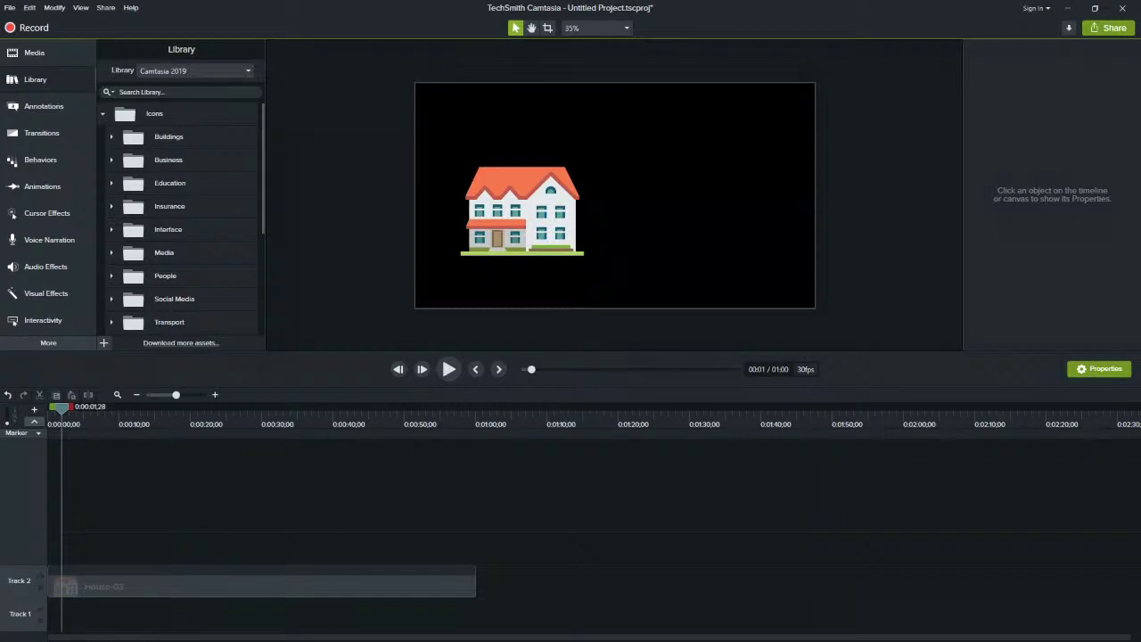
scroll(178, 219, "down", 2)
scroll(179, 218, "up", 2)
View the Camtasia and user library options again, including the management choices, without switching libraries
left_click(196, 71)
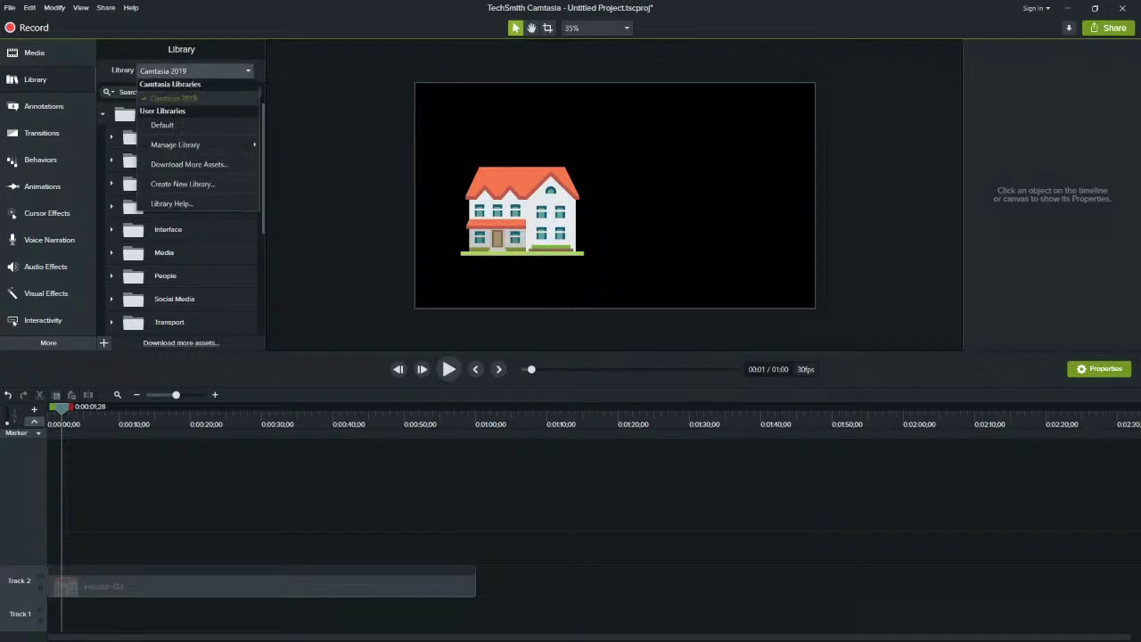
left_click(195, 71)
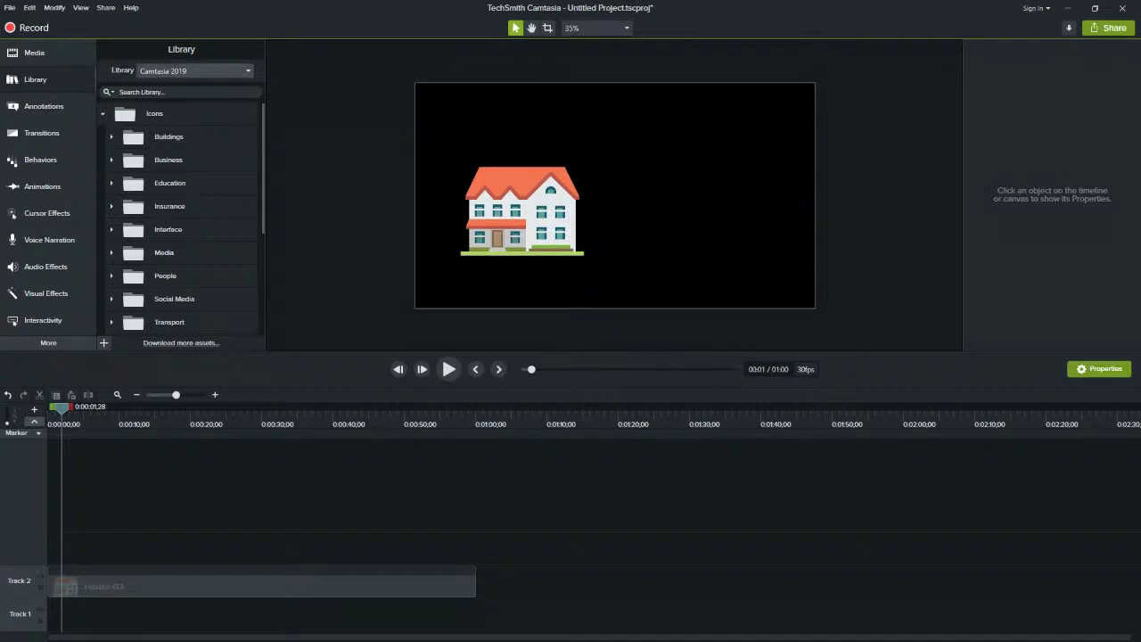
left_click(196, 70)
left_click(196, 71)
left_click(195, 70)
key("Escape")
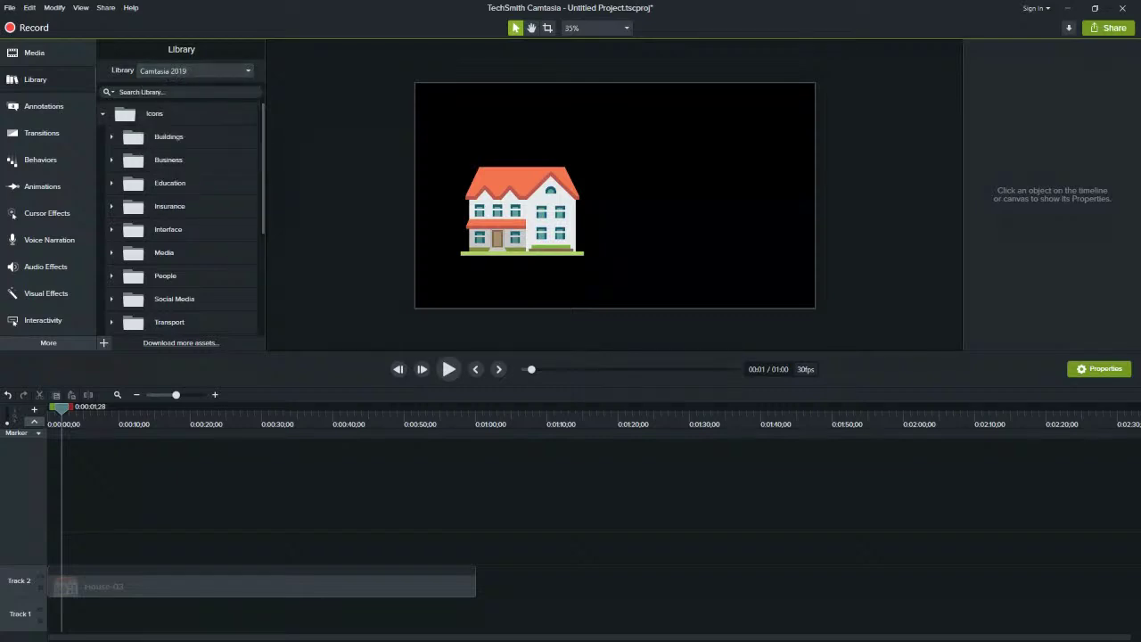
Expand the Insurance folder under Icons and add its family-01 icon to the canvas on a new track above the house
scroll(181, 217, "down", 2)
scroll(181, 217, "up", 2)
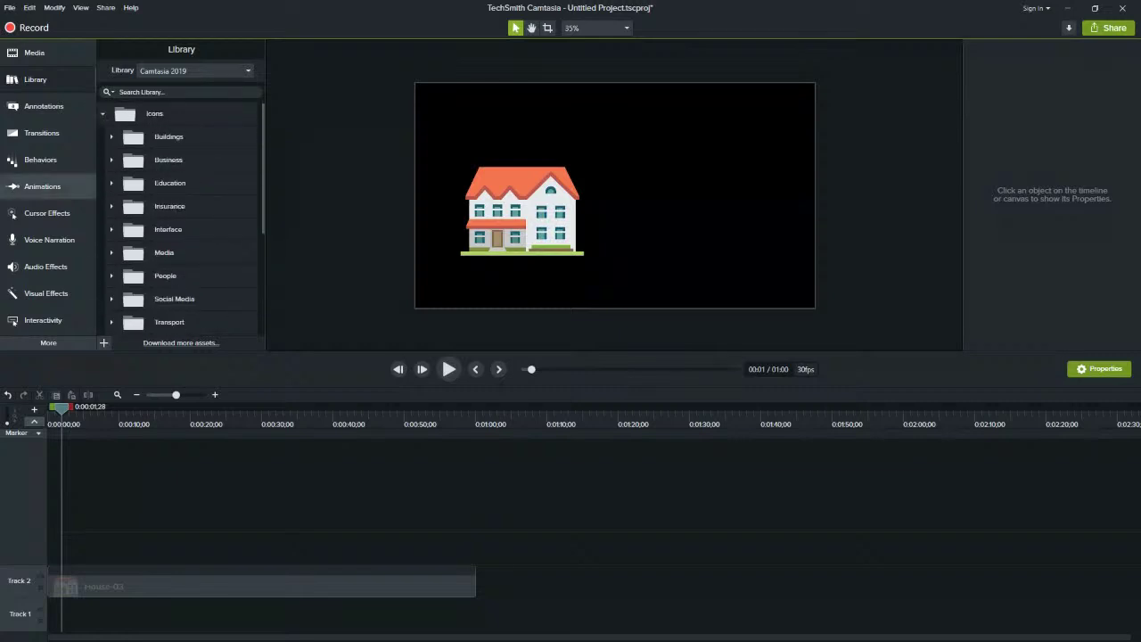
scroll(181, 217, "down", 1)
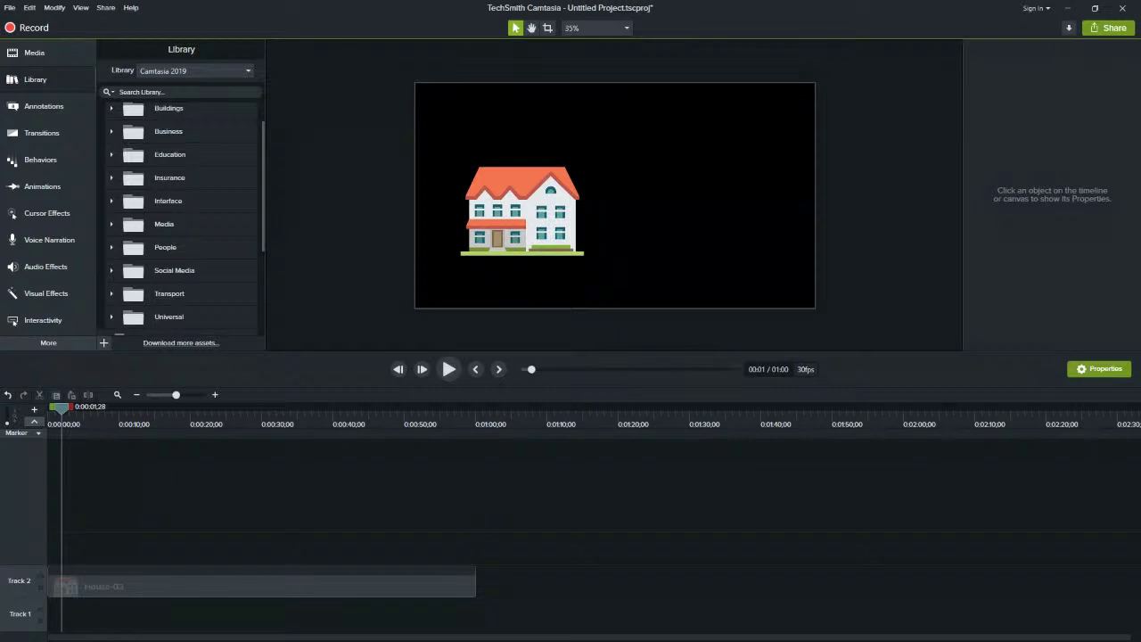
scroll(181, 218, "up", 1)
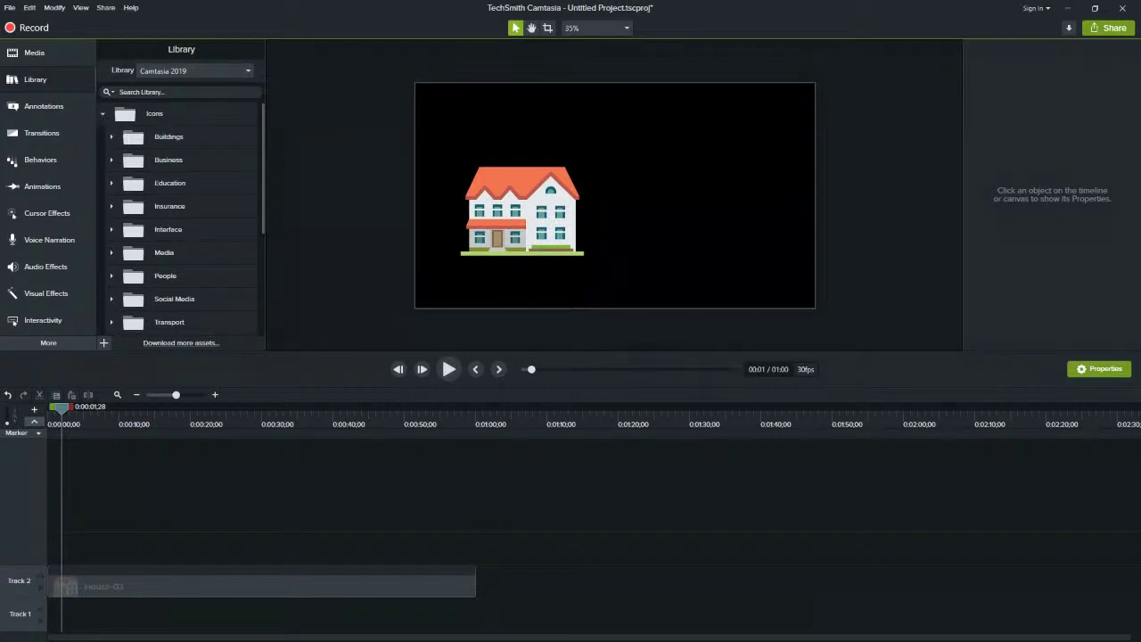
left_click(111, 206)
scroll(181, 219, "down", 1)
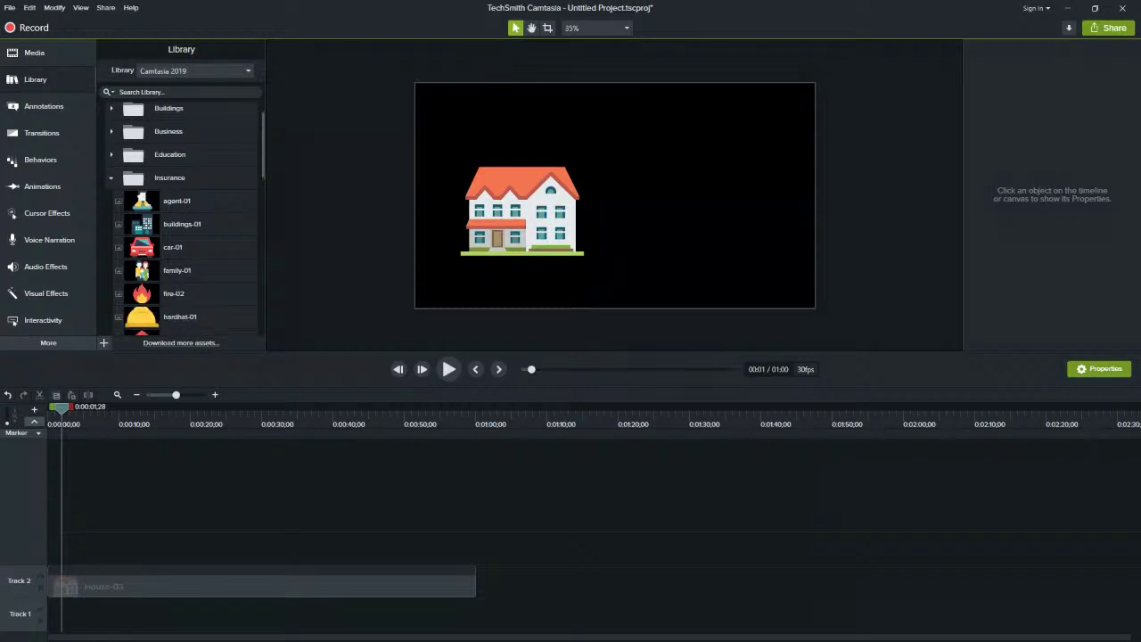
scroll(179, 242, "down", 1)
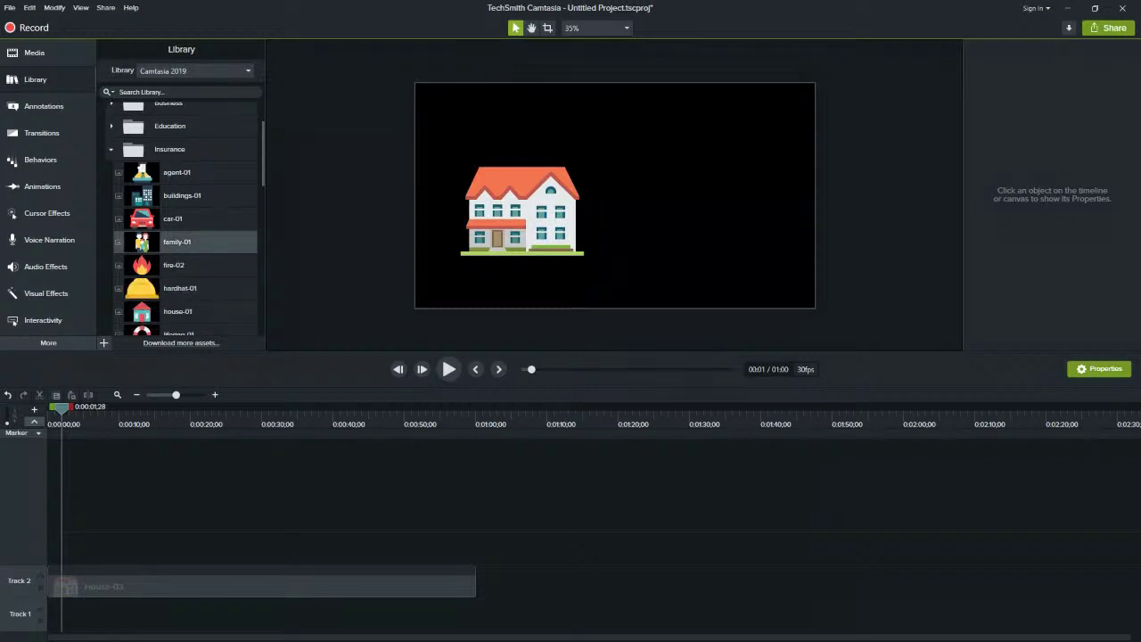
scroll(178, 242, "down", 2)
scroll(178, 241, "up", 2)
left_click_drag(179, 241, 615, 230)
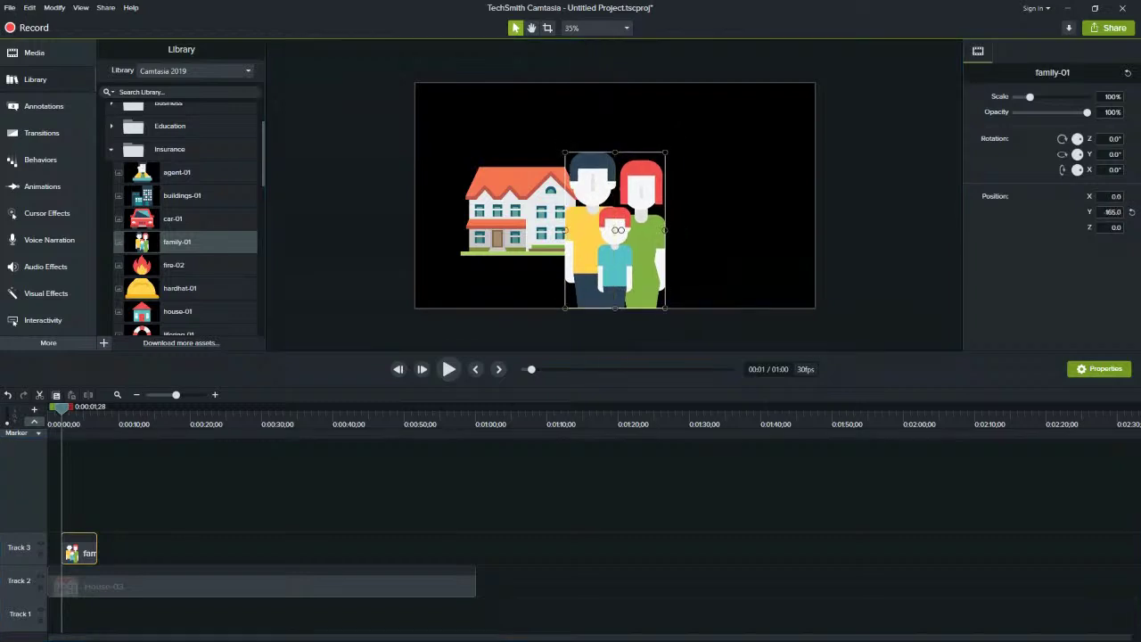
Scale the family-01 image down to about 61.8% and place it just to the right of the house
left_click_drag(665, 152, 647, 194)
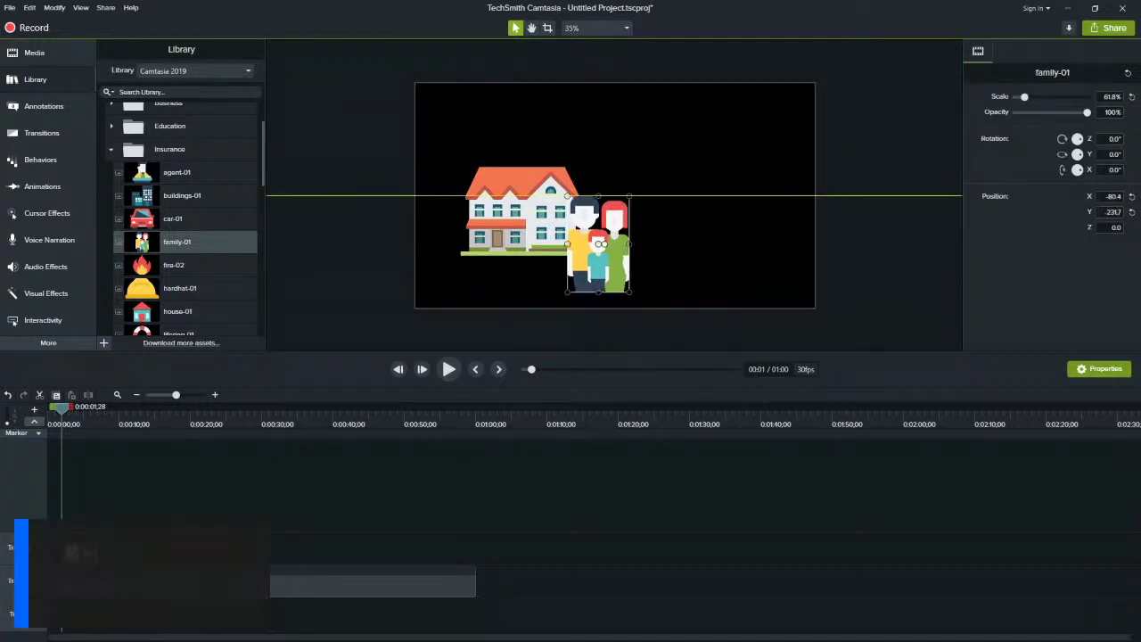
left_click_drag(616, 245, 627, 244)
left_click(713, 234)
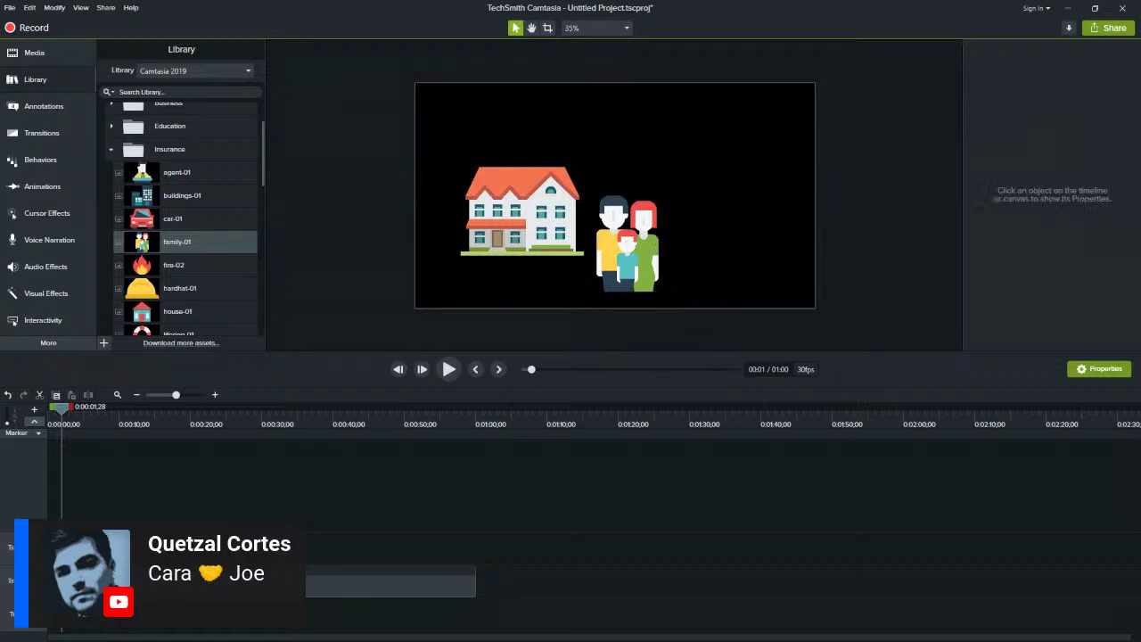
left_click(628, 245)
left_click(713, 234)
left_click(526, 211)
left_click(629, 243)
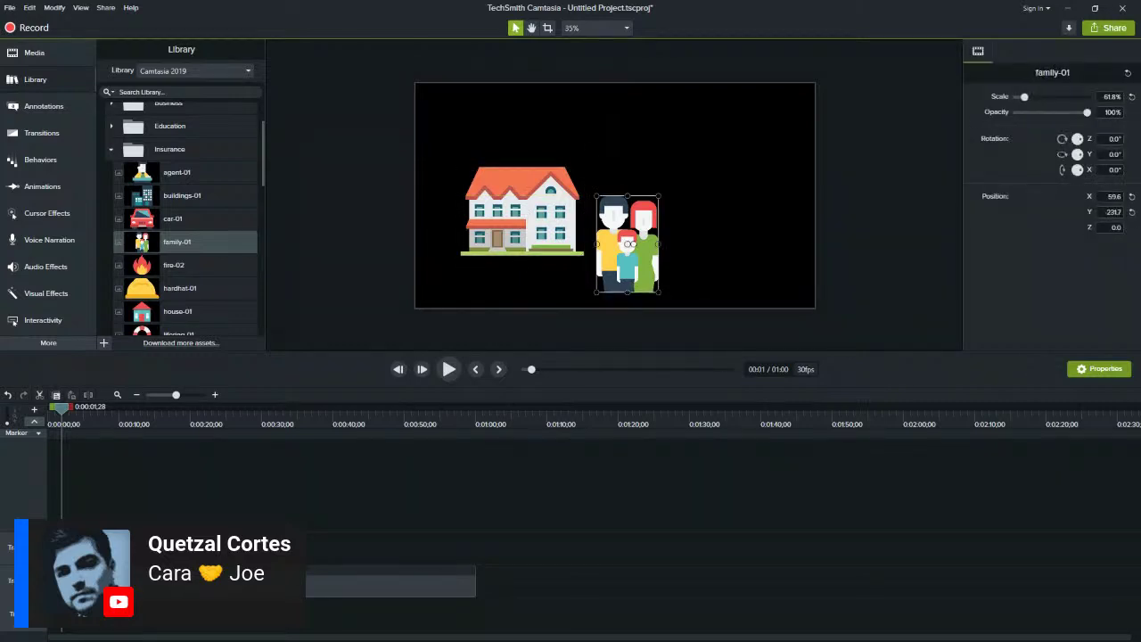
Add the car-01 icon from the Insurance folder to the canvas beyond the family and scale it down to about 55%
left_click_drag(173, 218, 753, 212)
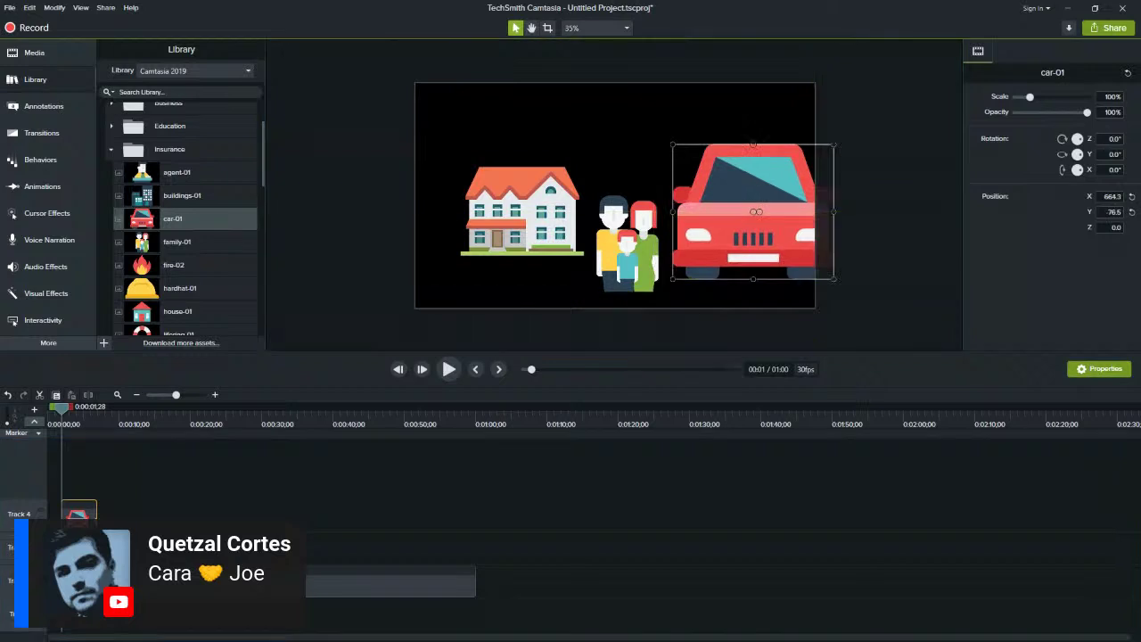
left_click_drag(834, 144, 747, 202)
left_click(704, 286)
Add the fire-02 icon from the Insurance folder, scale it down to about 42.9%, and place it in front of the house
scroll(178, 214, "down", 1)
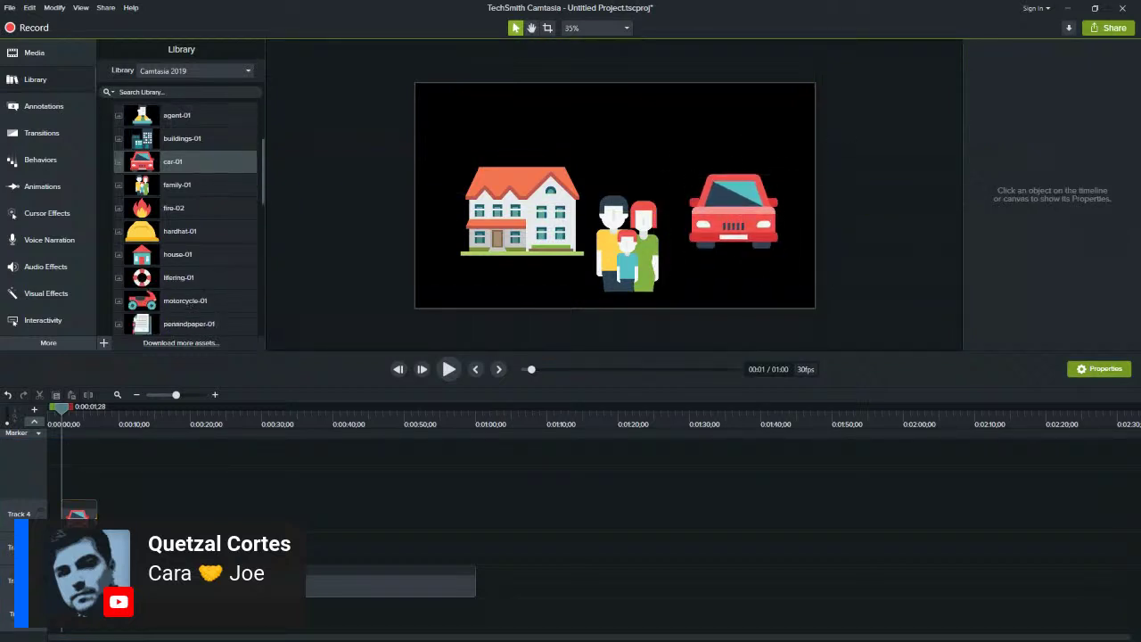
left_click(174, 208)
left_click_drag(179, 208, 335, 235)
left_click_drag(409, 148, 323, 248)
left_click_drag(293, 286, 522, 227)
left_click(535, 289)
left_click(523, 230)
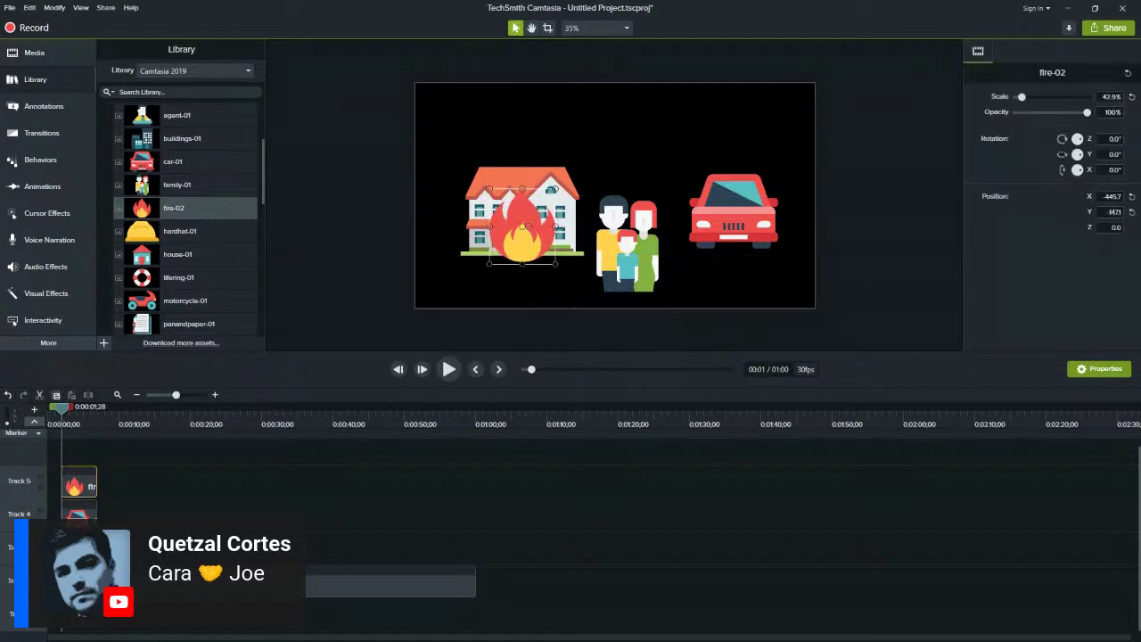
left_click(535, 290)
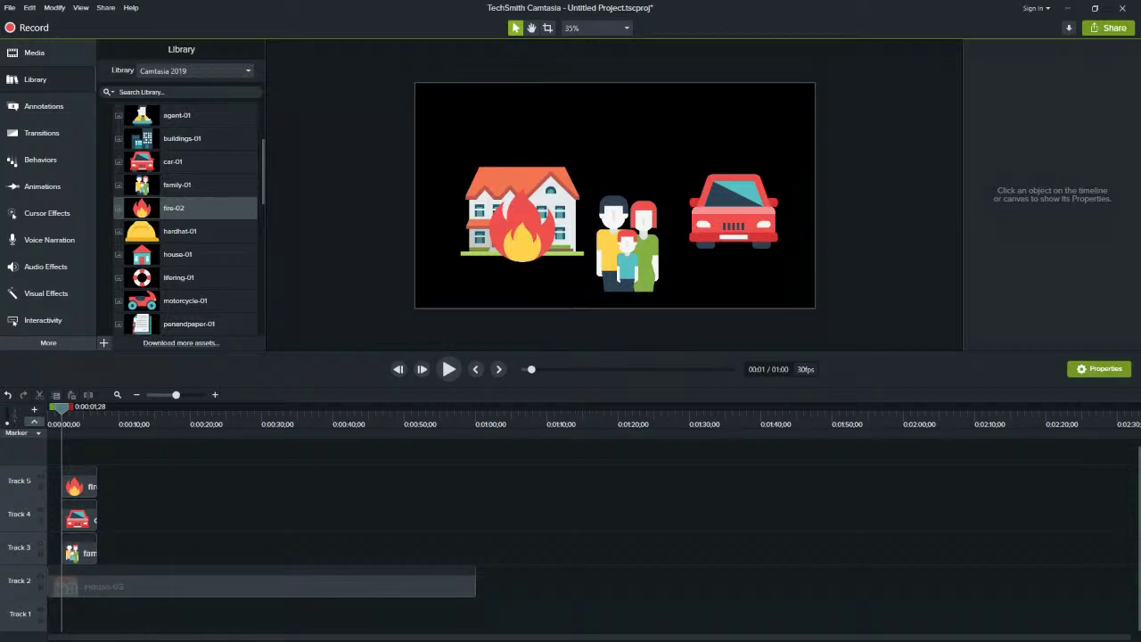
Shift the fire-02 image on the canvas so it sits centred over the lower edge of the house
left_click_drag(522, 230, 513, 219)
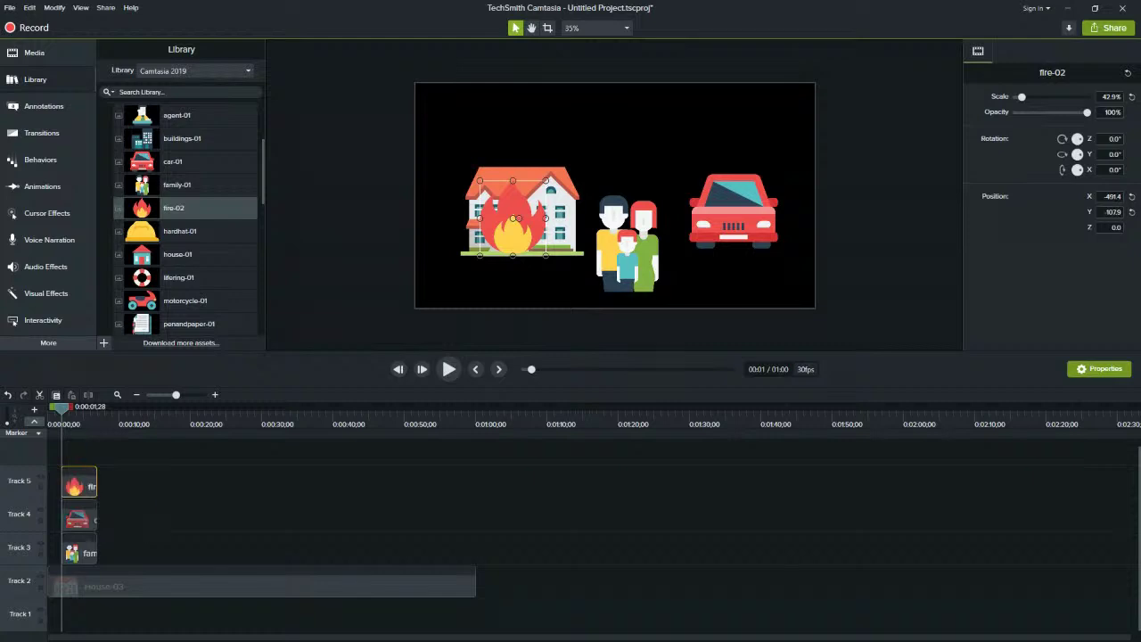
left_click_drag(514, 219, 524, 233)
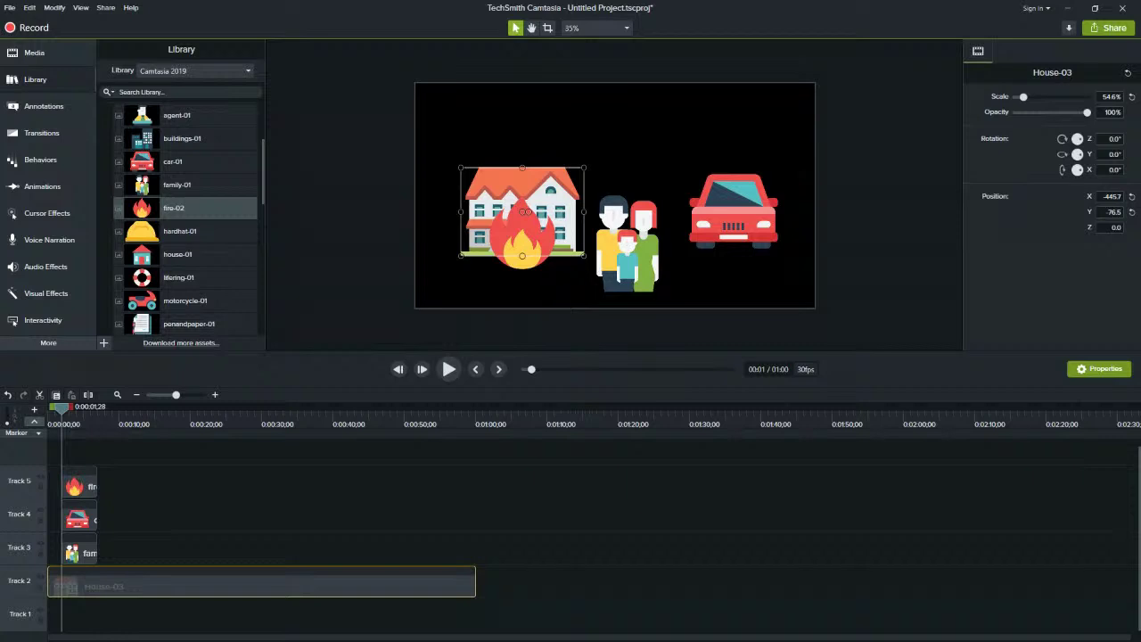
left_click(78, 486)
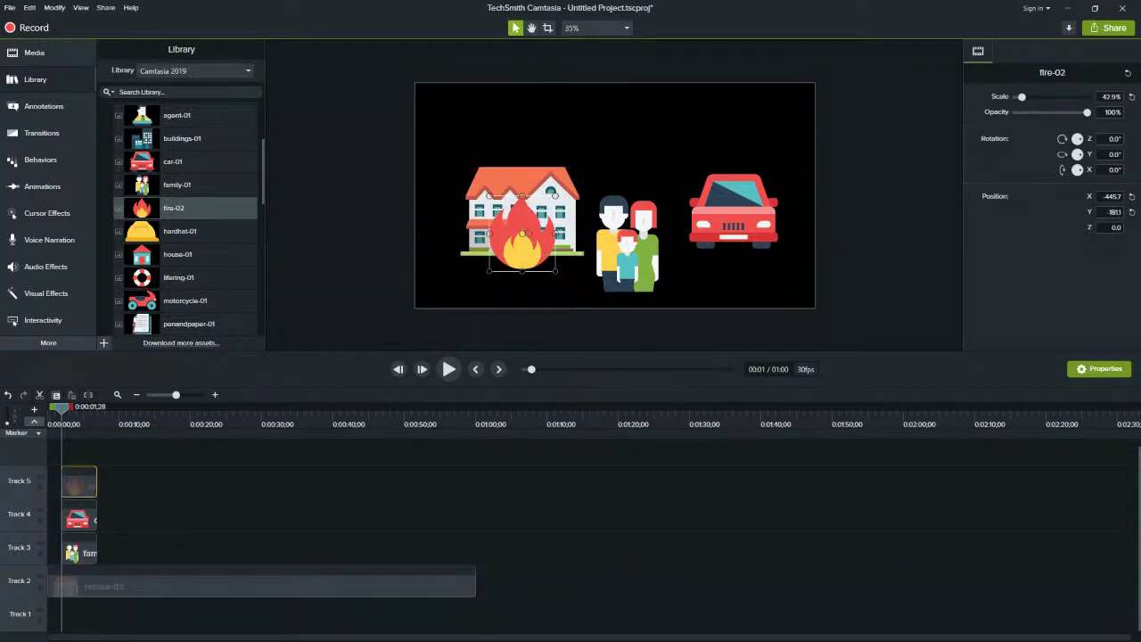
Try placing the House-03 clip on Track 5 above fire-02 on Track 4 so the house covers the fire
left_click_drag(107, 582, 180, 483)
left_click_drag(78, 486, 160, 520)
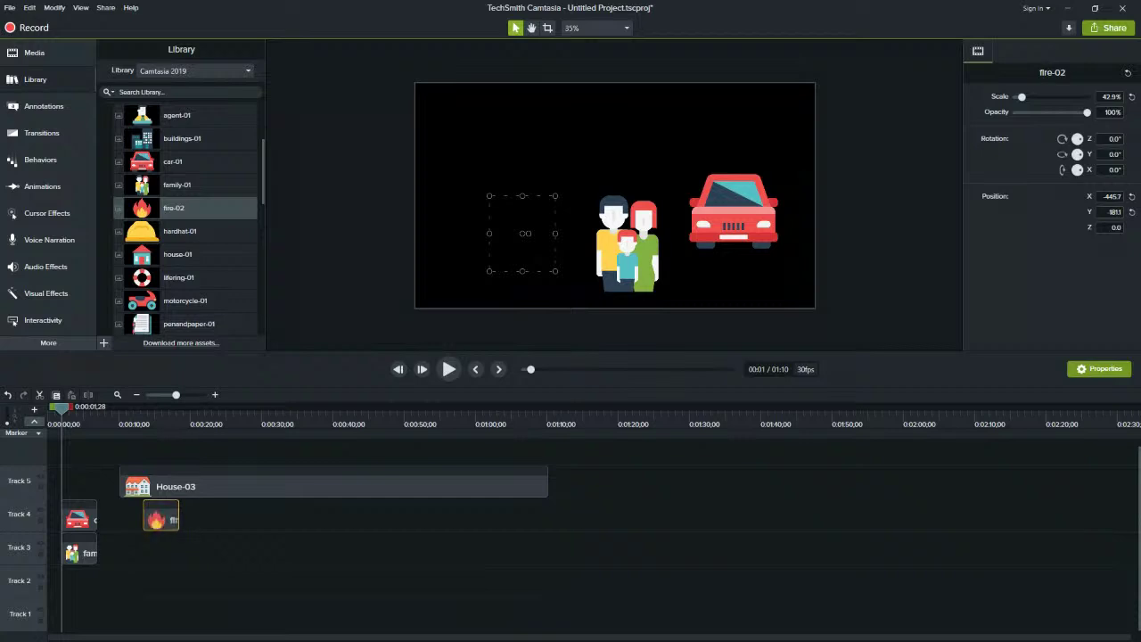
left_click_drag(155, 410, 166, 411)
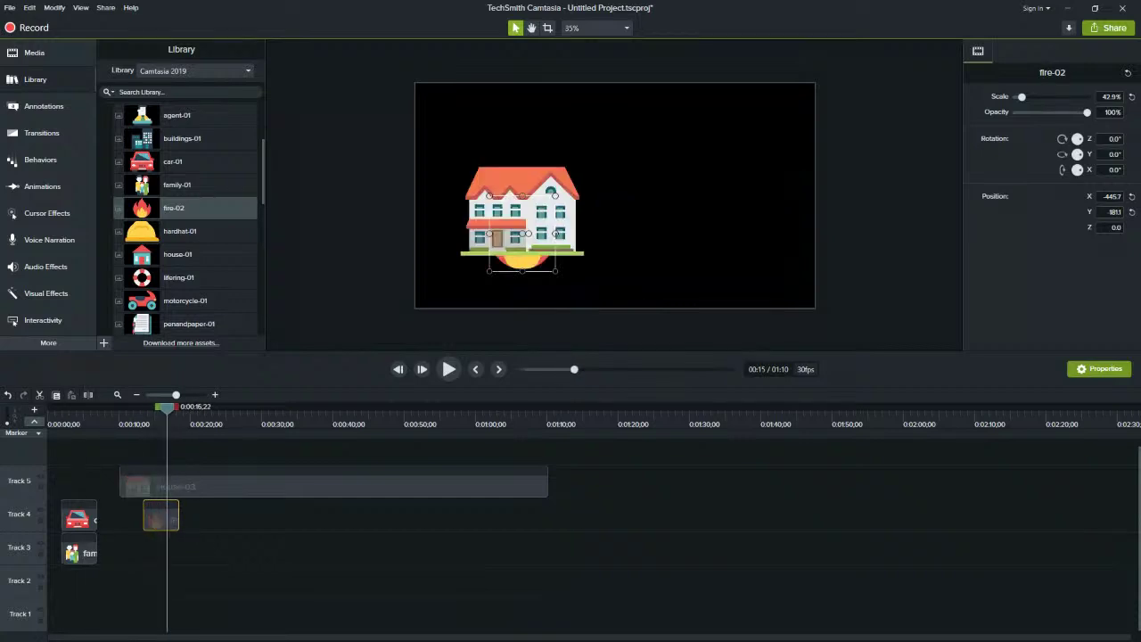
left_click(259, 553)
left_click_drag(523, 262, 522, 280)
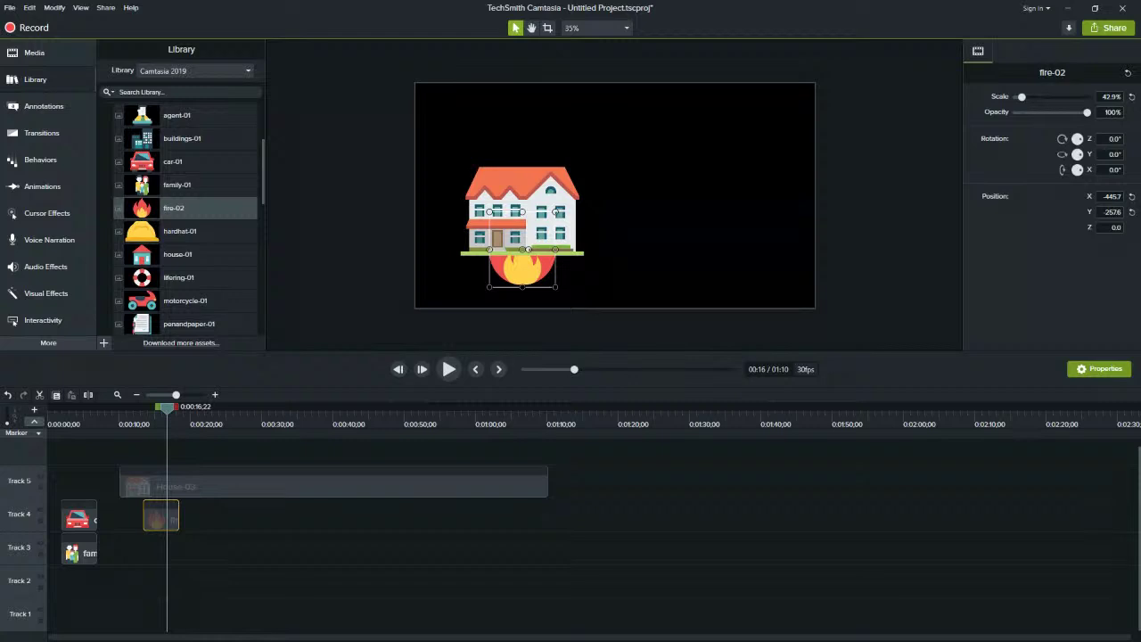
Return fire-02 to Track 5 and House-03 to Track 2, and undo the trial changes to the track order and fire position
left_click_drag(163, 516, 81, 482)
left_click_drag(267, 481, 209, 582)
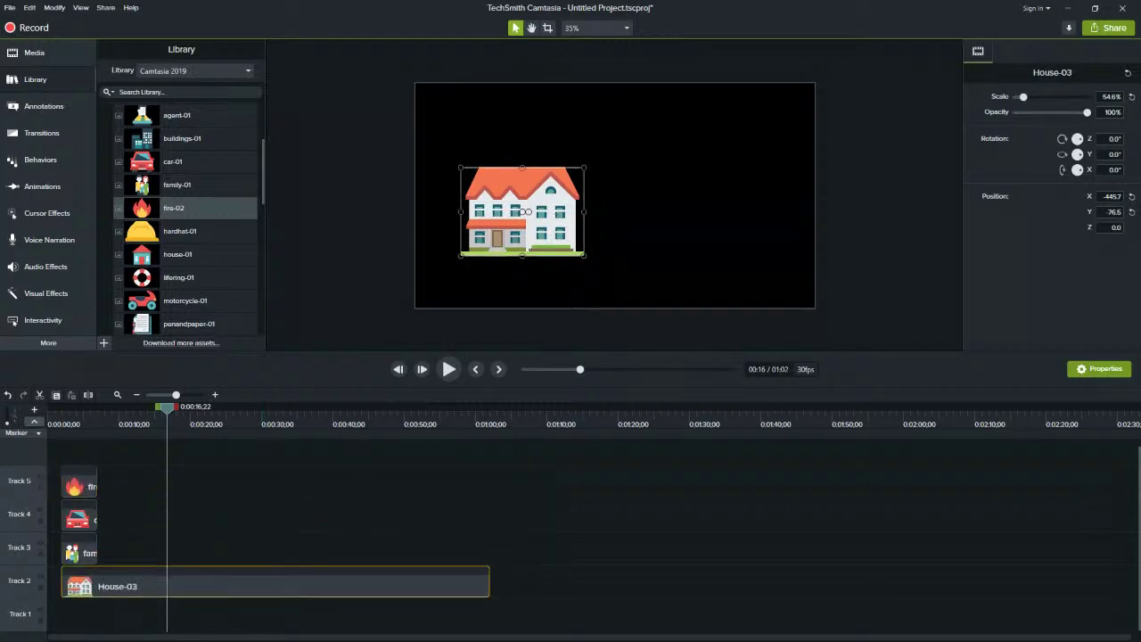
key("ctrl+z")
key("ctrl+z")
key("ctrl+z")
key("ctrl+z")
key("ctrl+z")
key("ctrl+z")
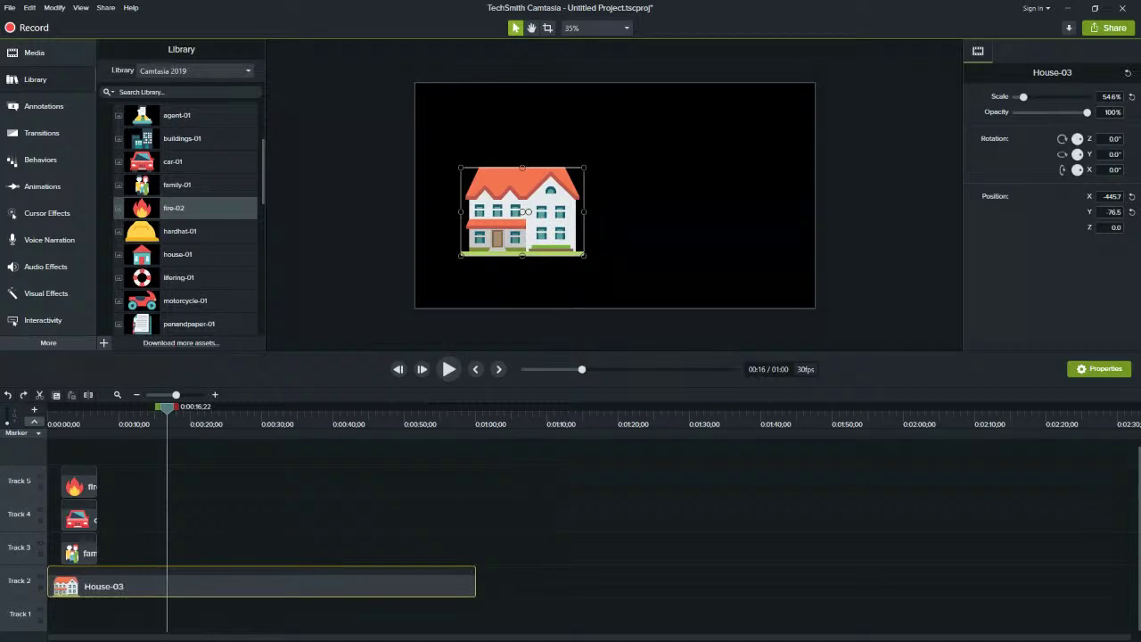
Place the playhead at 0:00:07;14 and shift the family-01 clip along Track 3 to start just after it
left_click_drag(166, 407, 101, 408)
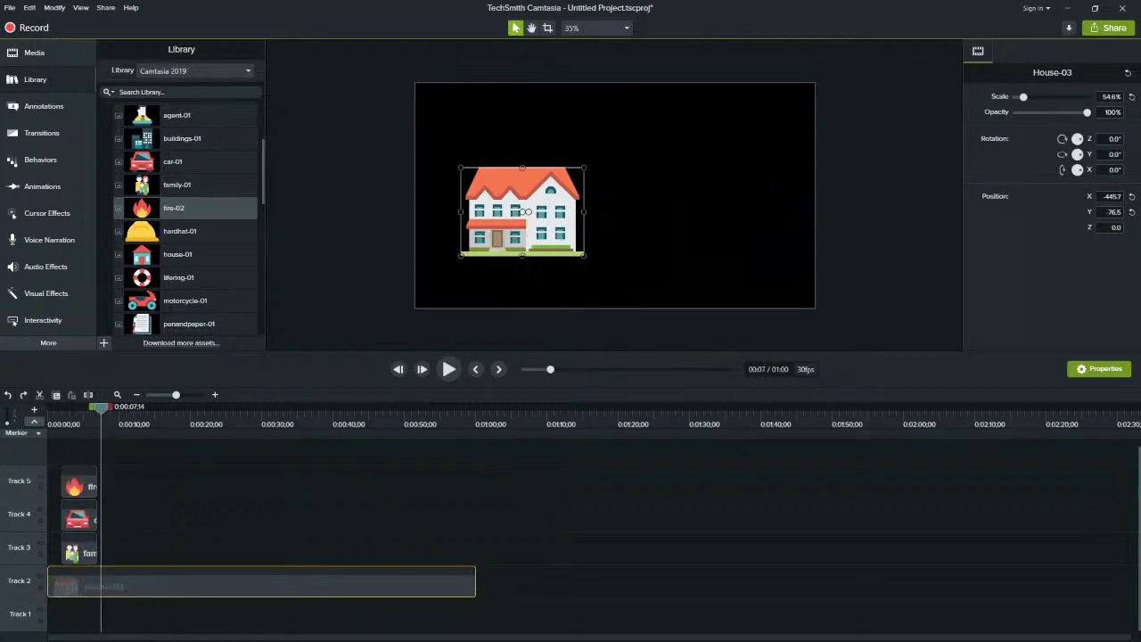
left_click_drag(79, 553, 128, 553)
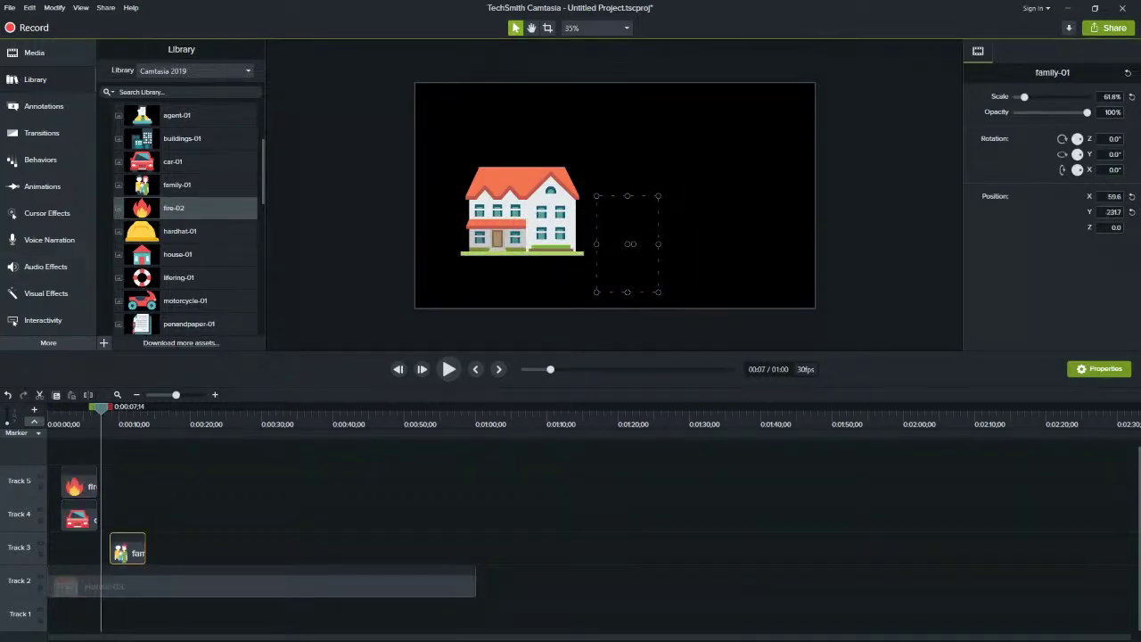
left_click(35, 106)
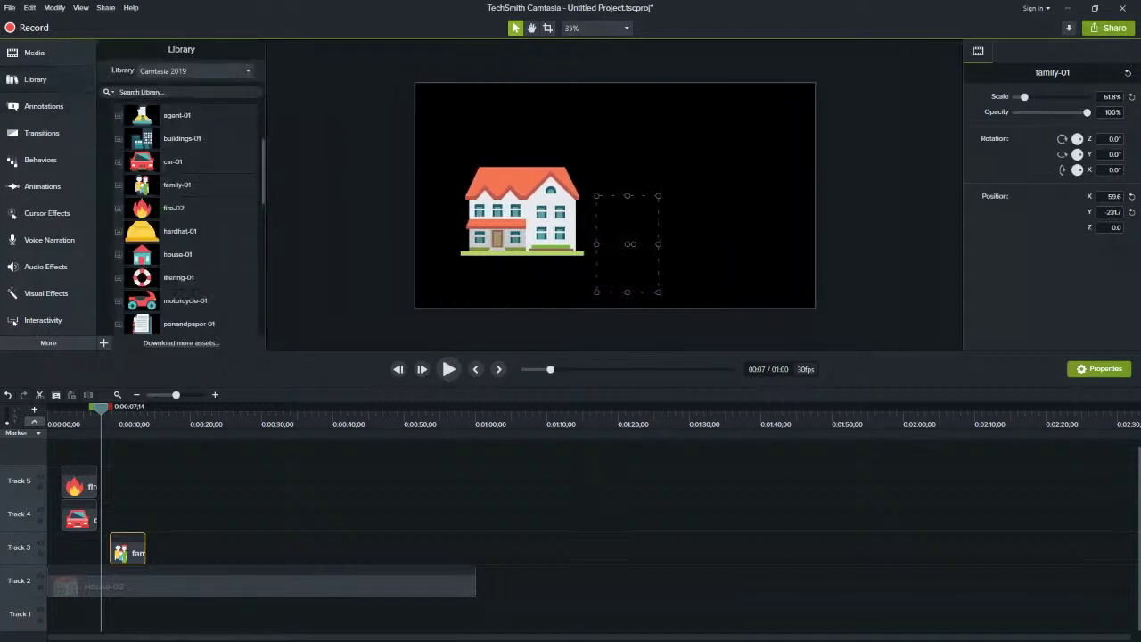
left_click(43, 106)
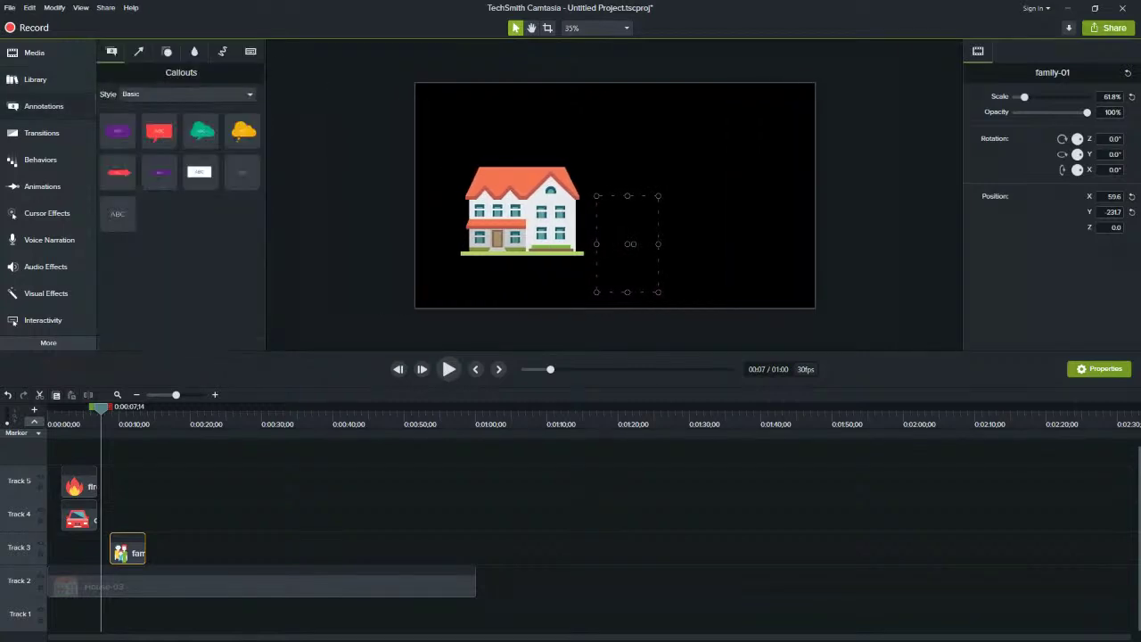
Add the asweetfeeling music track from the Library's Music Tracks to a new top track, starting at the beginning of the timeline
left_click(35, 79)
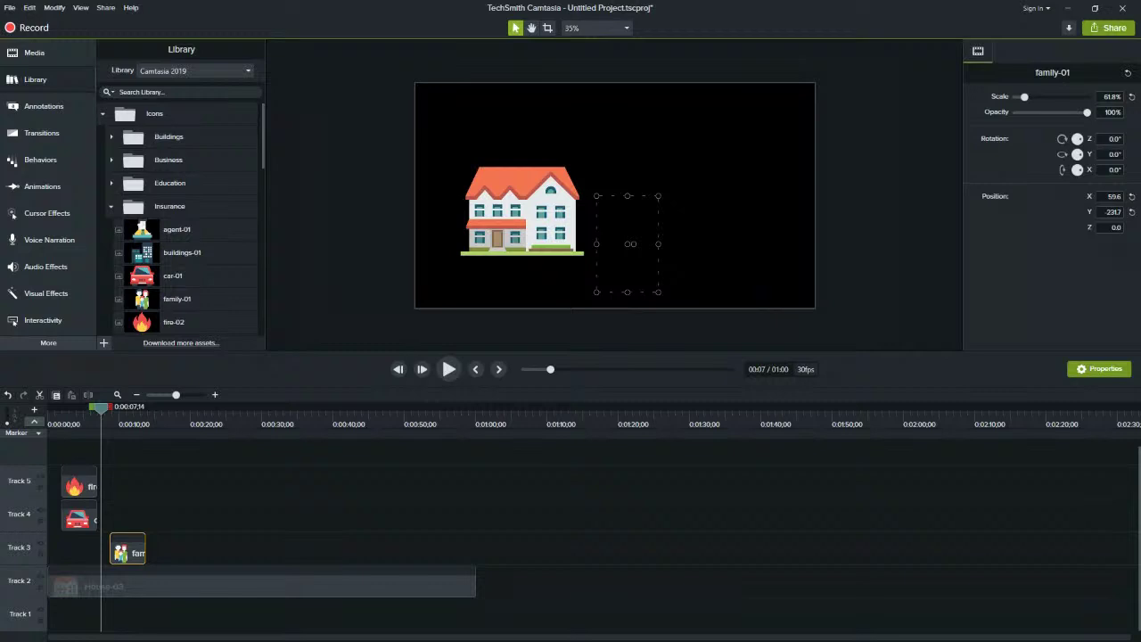
left_click(111, 207)
scroll(179, 220, "down", 5)
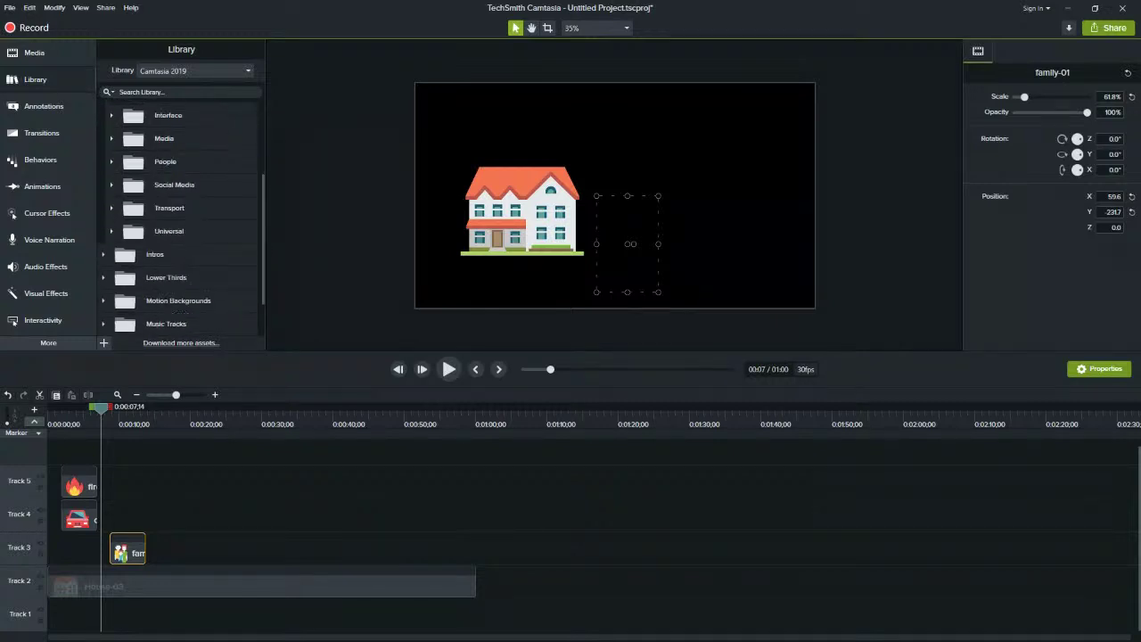
scroll(178, 253, "down", 1)
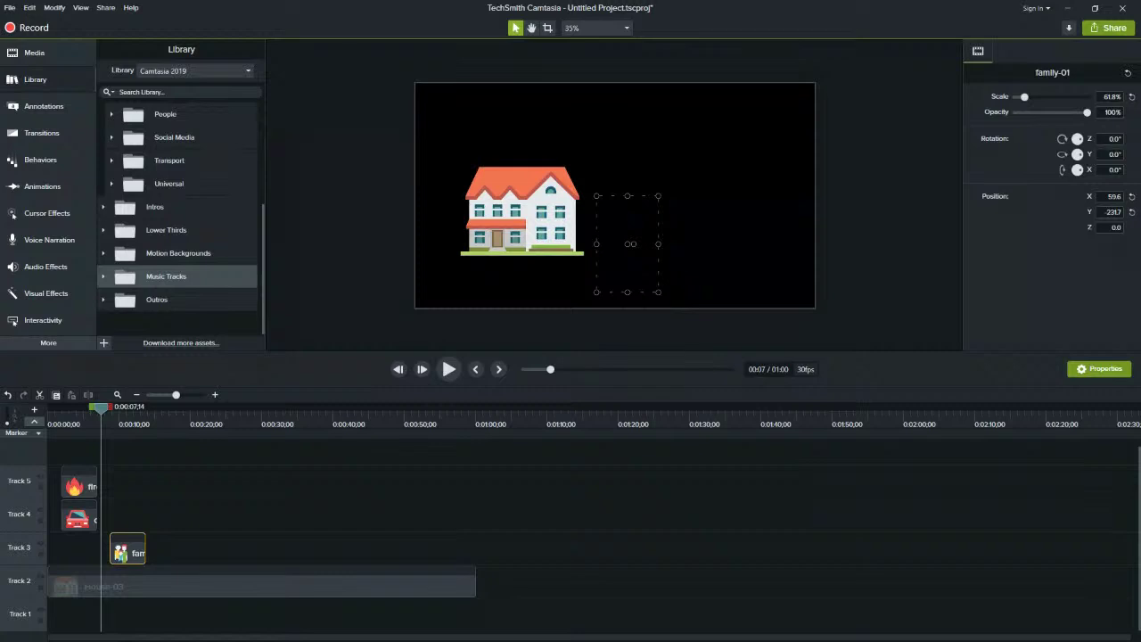
left_click(103, 276)
scroll(178, 267, "down", 2)
scroll(178, 218, "down", 1)
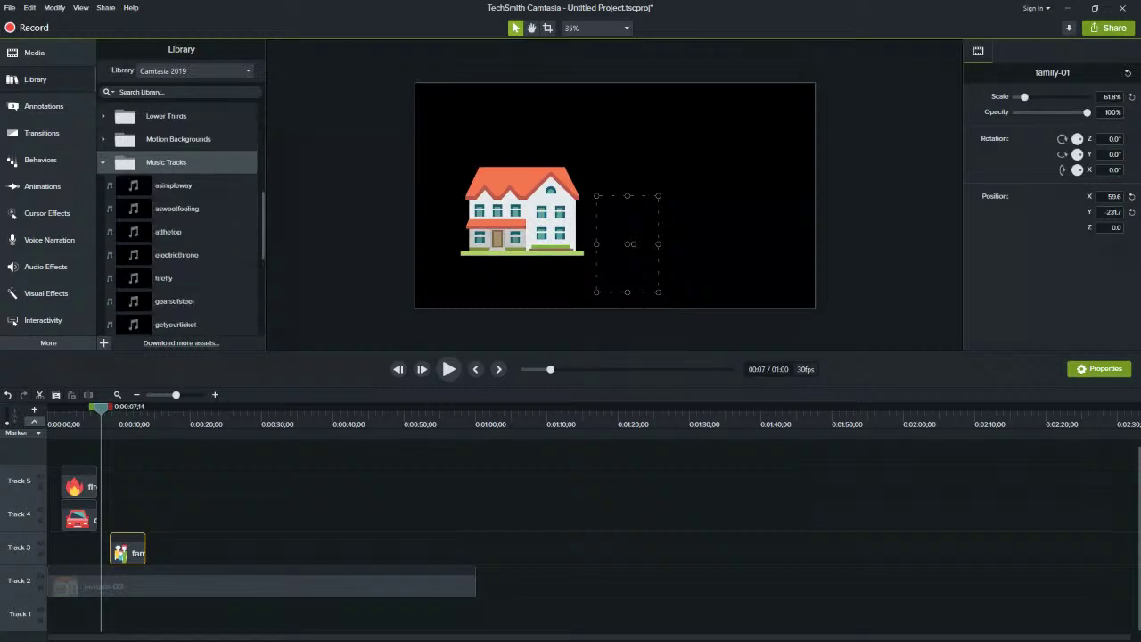
left_click_drag(176, 209, 49, 457)
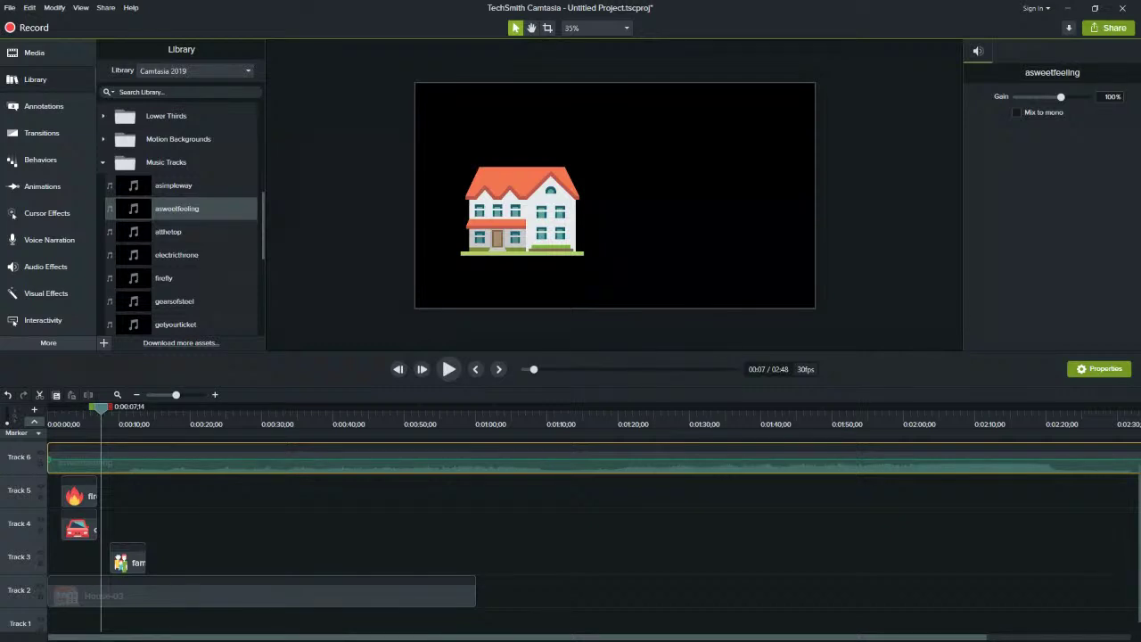
key("ctrl+d")
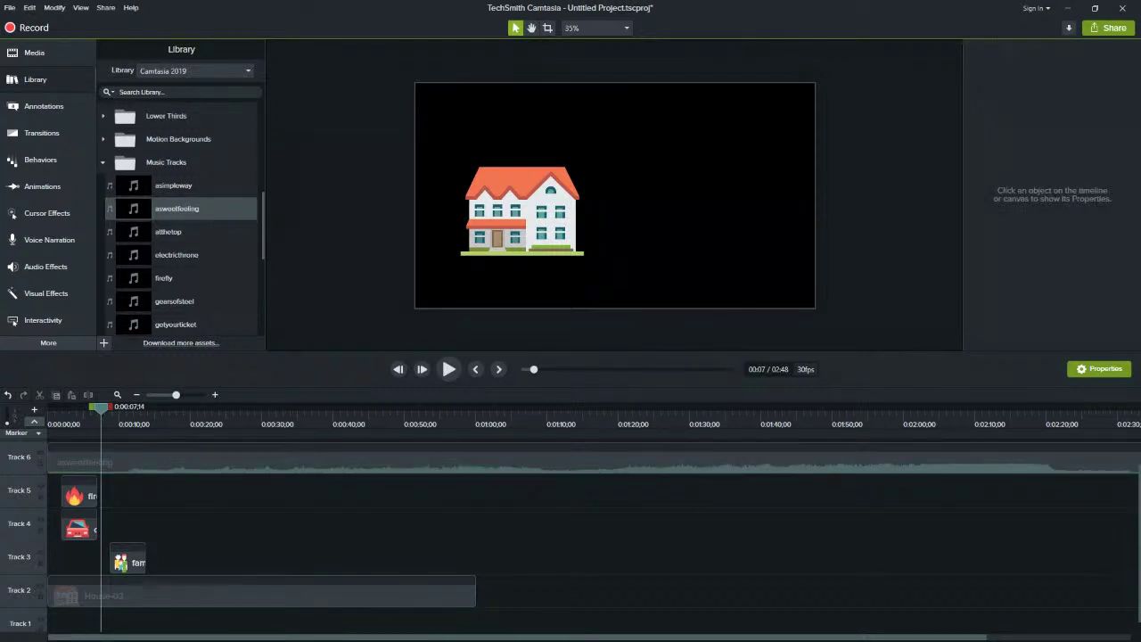
left_click(102, 162)
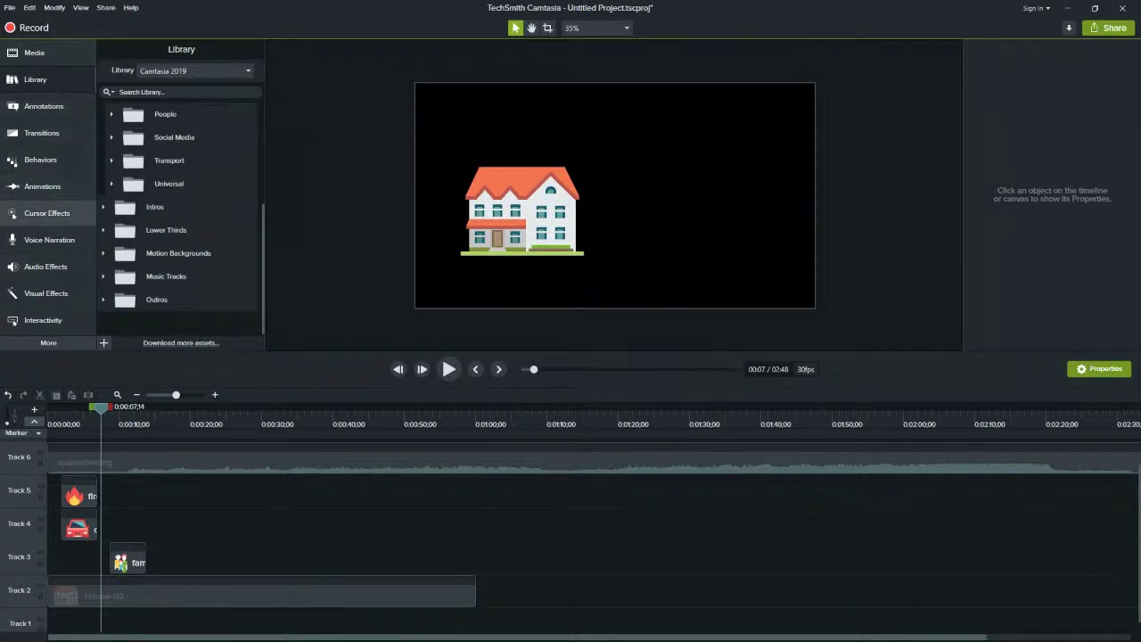
Choose Line 1/2 (M-Audio M-Track 2X2) as the Voice Narration recording device and leave the script text empty
left_click(45, 266)
left_click(49, 240)
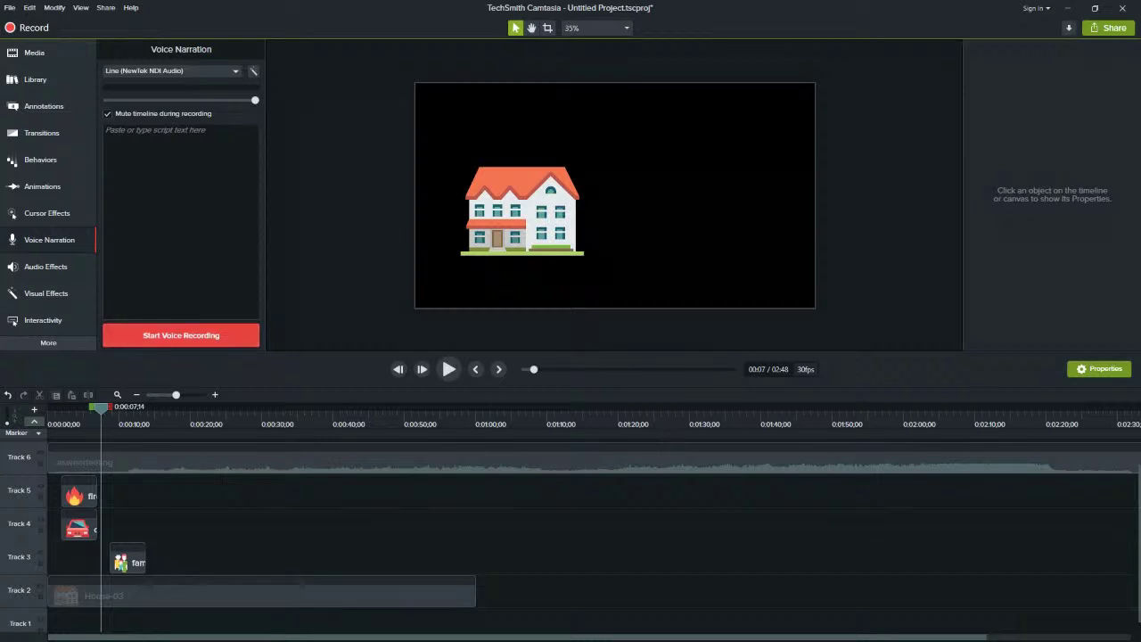
left_click(173, 71)
left_click(169, 87)
left_click(181, 221)
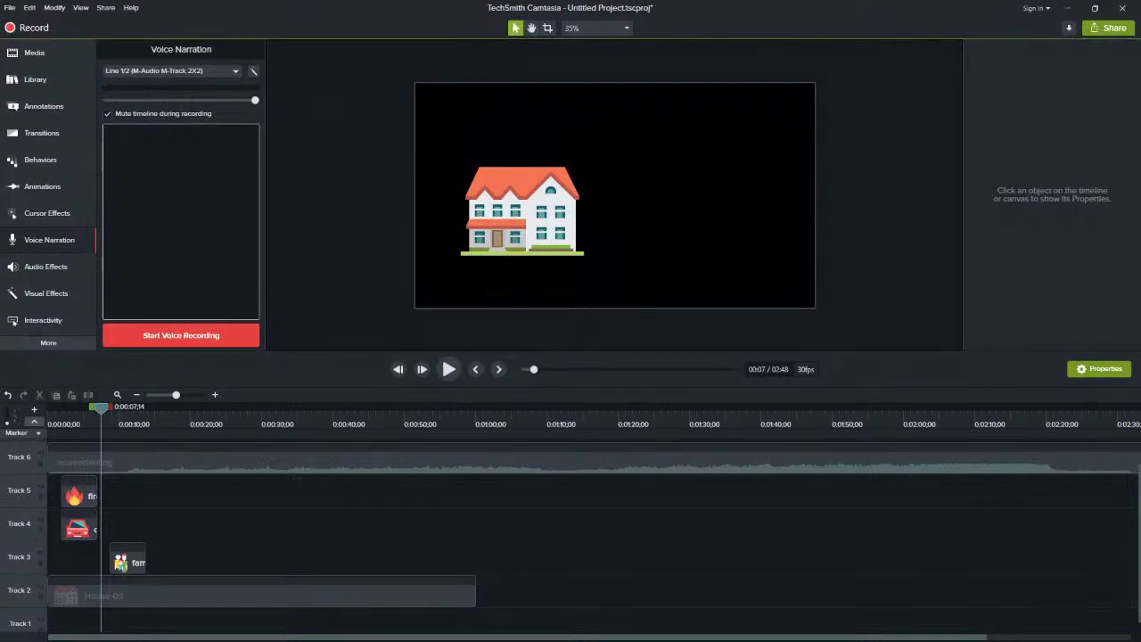
key("Escape")
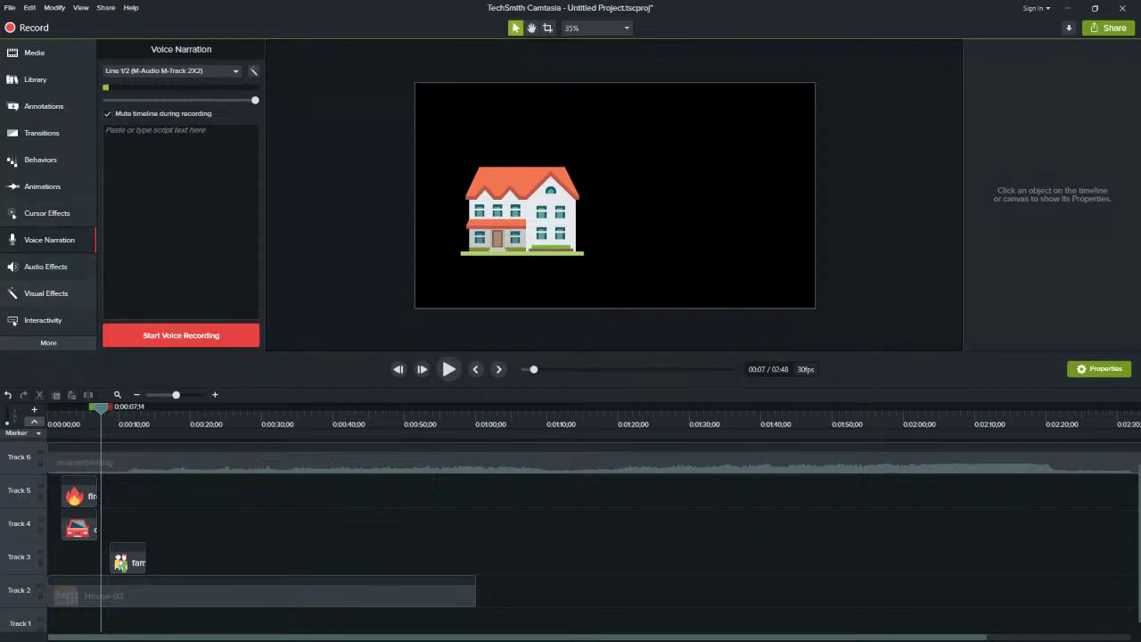
View the available audio effects and the options for Track 6 without applying any
left_click(45, 267)
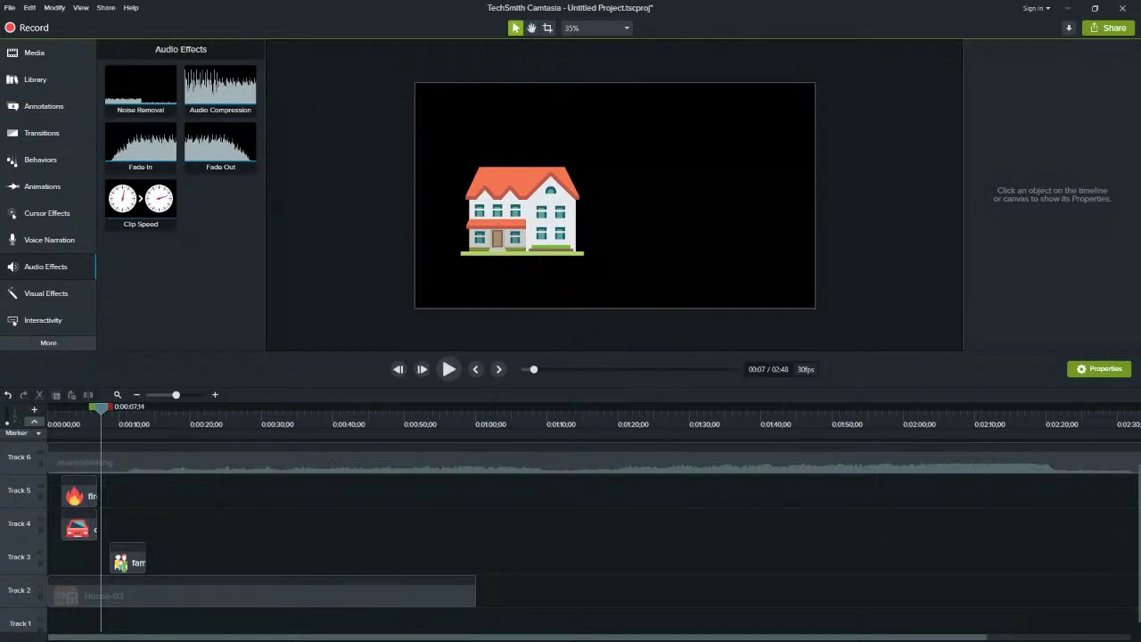
right_click(31, 464)
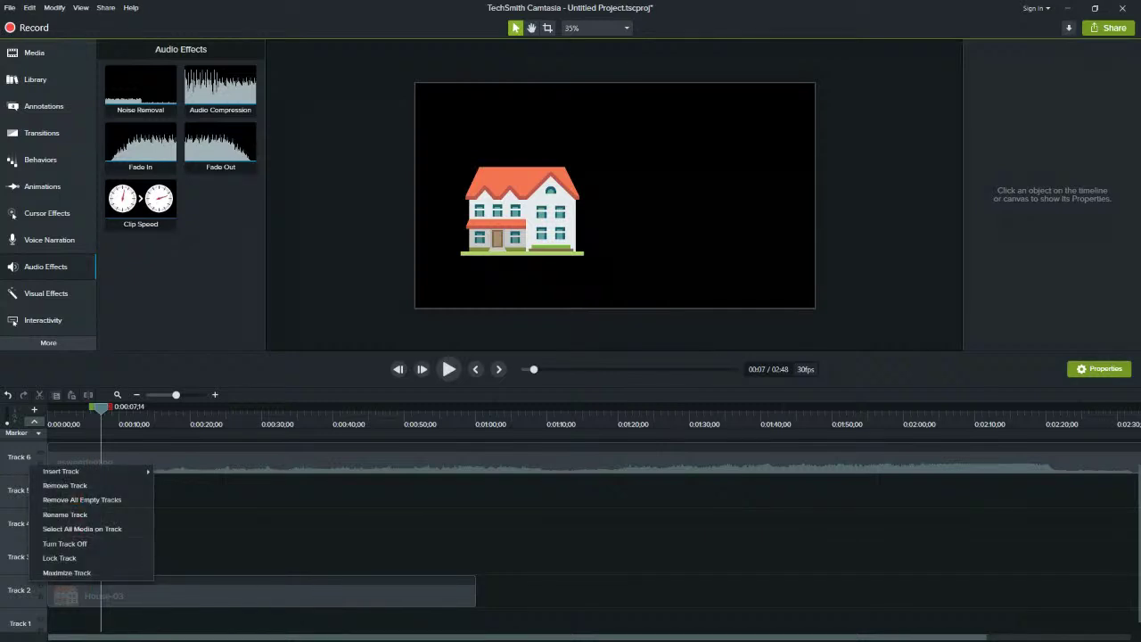
key("Escape")
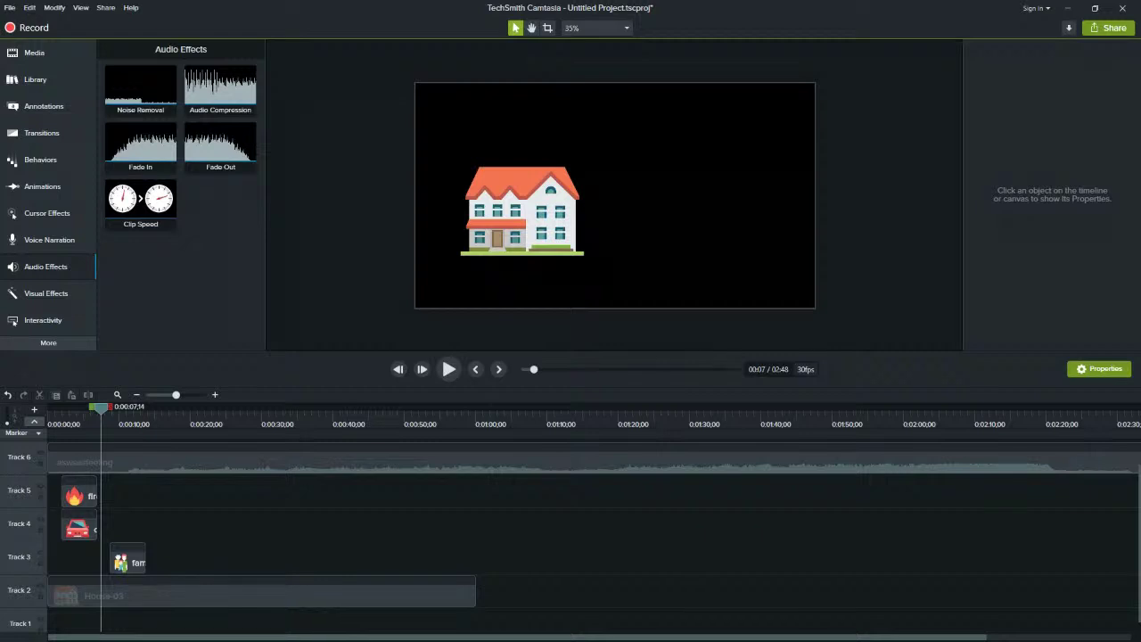
At 0:00:04;04, move the car-01 image to about X -445.7, Y -225.1, in front of the house and behind the fire
left_click_drag(101, 407, 77, 408)
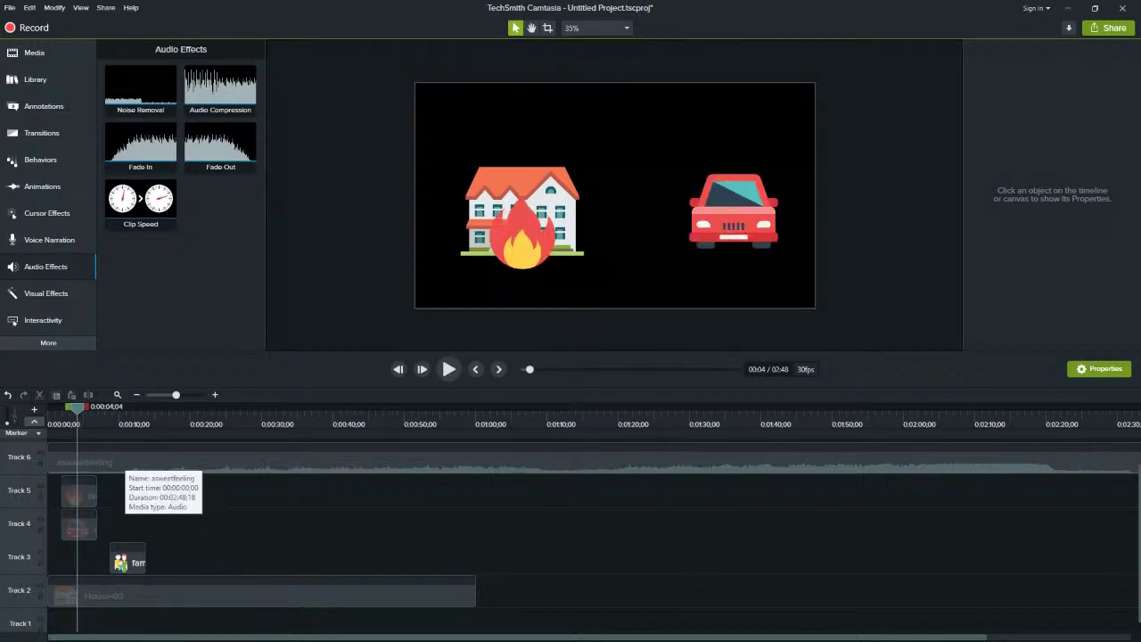
left_click(80, 526)
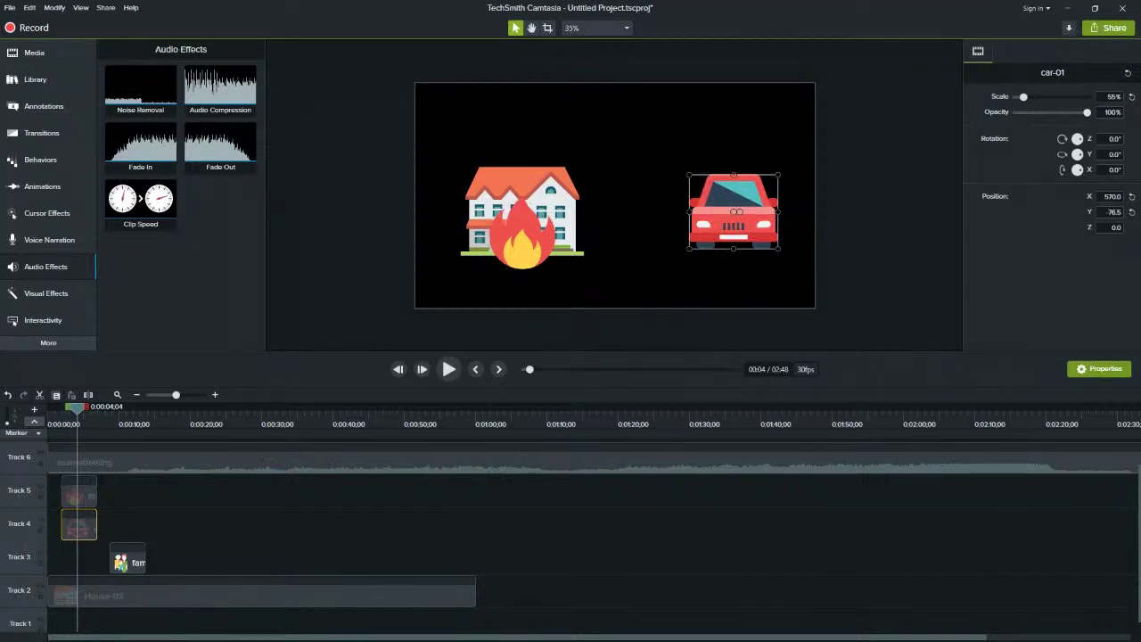
left_click(78, 491)
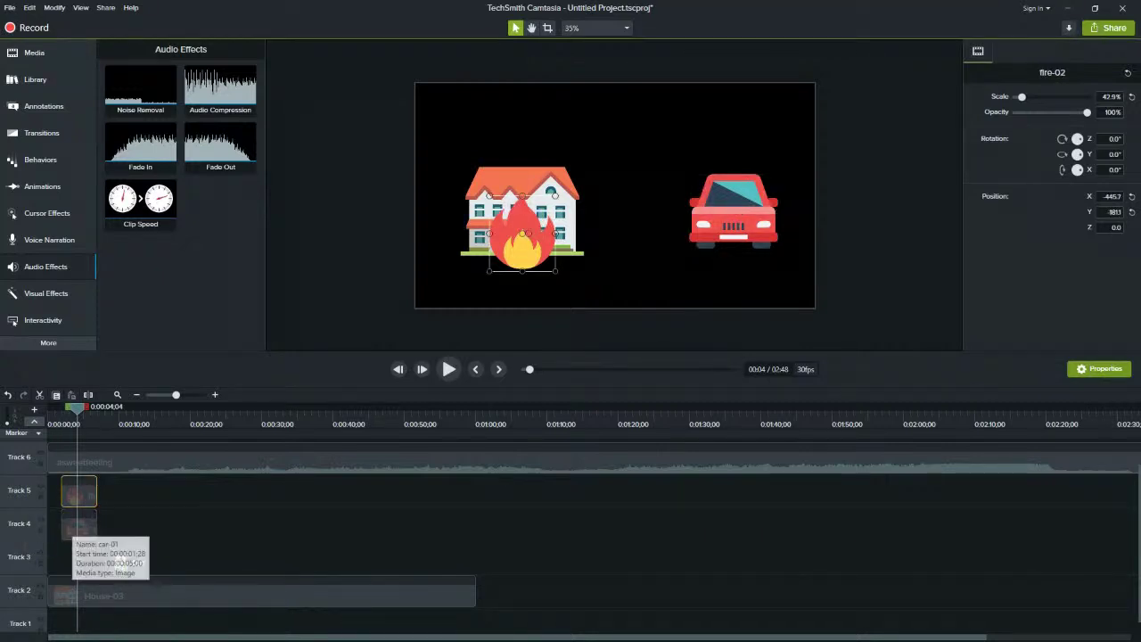
left_click(78, 524)
mouse_move(733, 224)
left_mouse_down()
mouse_move(720, 246)
mouse_move(569, 252)
mouse_move(476, 230)
mouse_move(510, 243)
mouse_move(744, 239)
mouse_move(713, 211)
mouse_move(734, 214)
mouse_move(509, 242)
mouse_move(520, 258)
left_mouse_up()
left_click(651, 267)
left_click(731, 228)
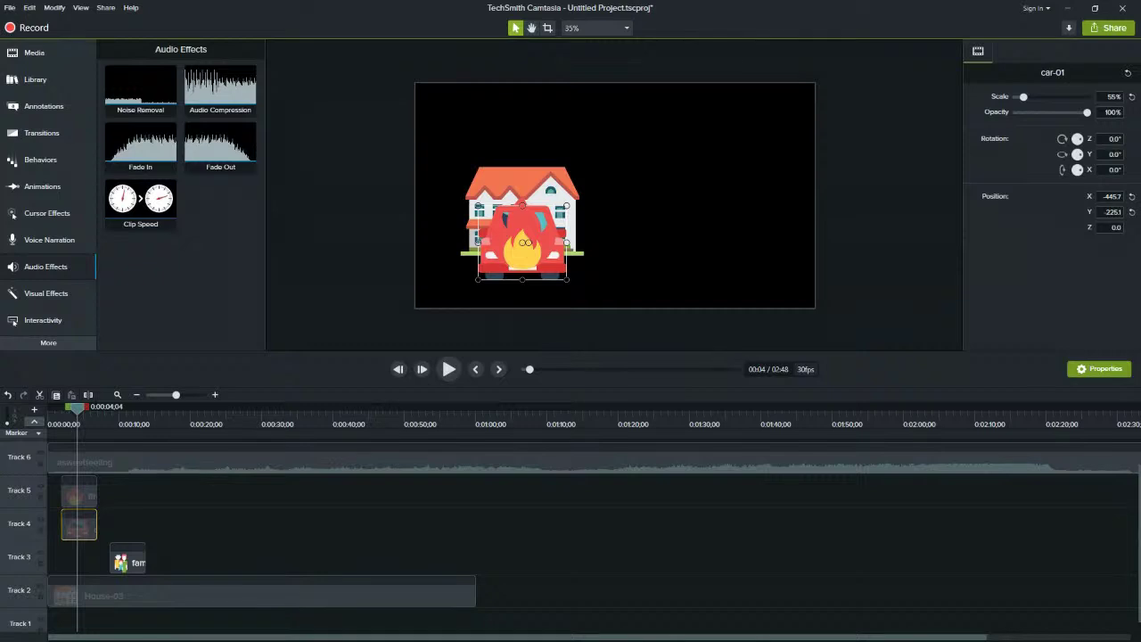
left_click(651, 258)
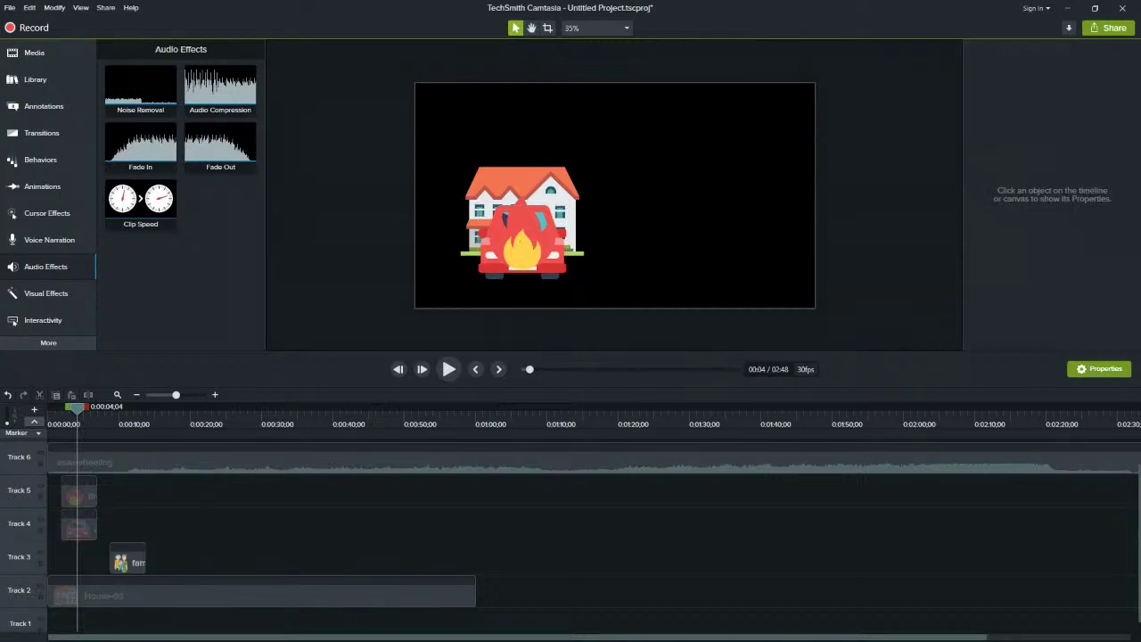
Move the family clip on Track 3 to start at about 0:00:06 and set the playhead to 0:00:24;03 with nothing selected
mouse_move(127, 560)
left_mouse_down()
mouse_move(96, 560)
mouse_move(106, 560)
left_mouse_up()
left_click(205, 592)
left_click_drag(78, 409, 220, 408)
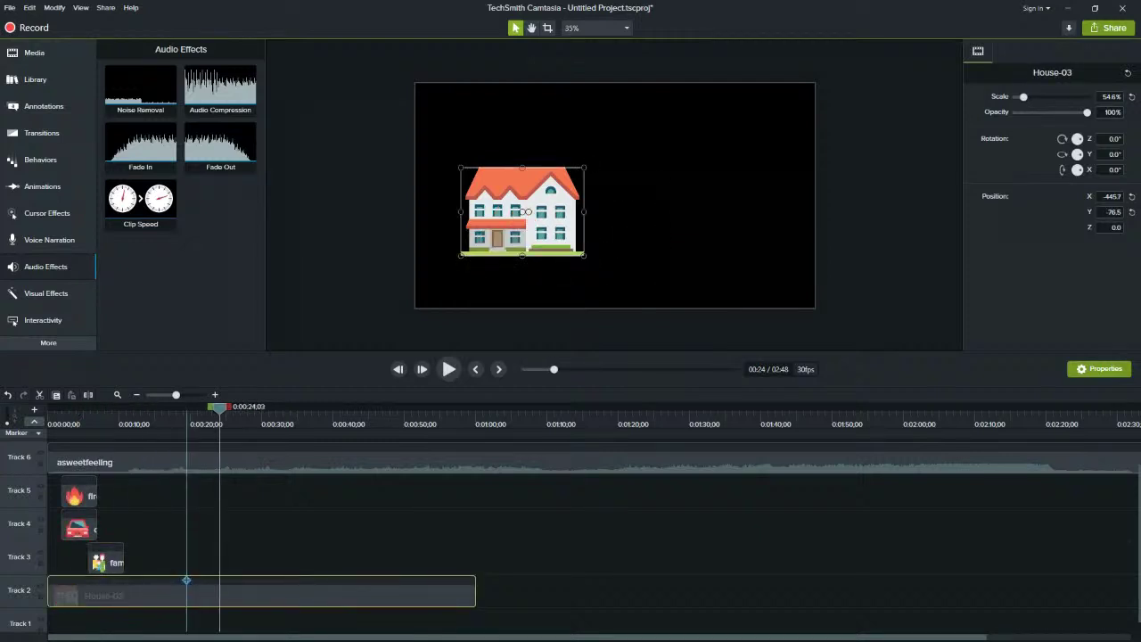
key("ctrl+d")
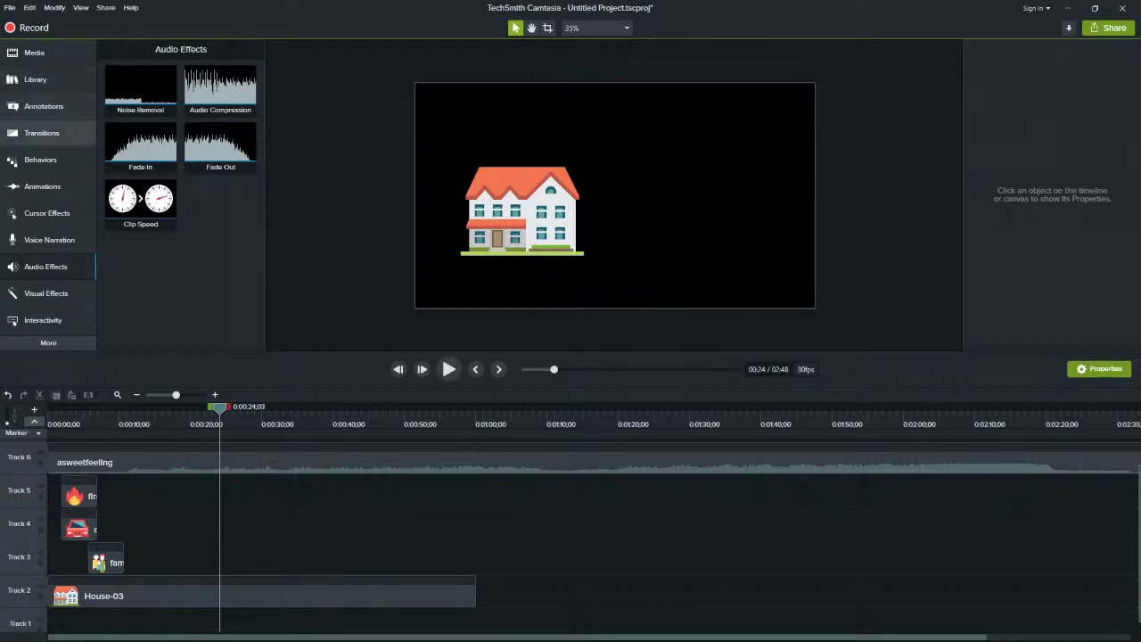
Add a solid white rectangle shape annotation at the playhead, sized to cover the whole canvas
left_click(44, 107)
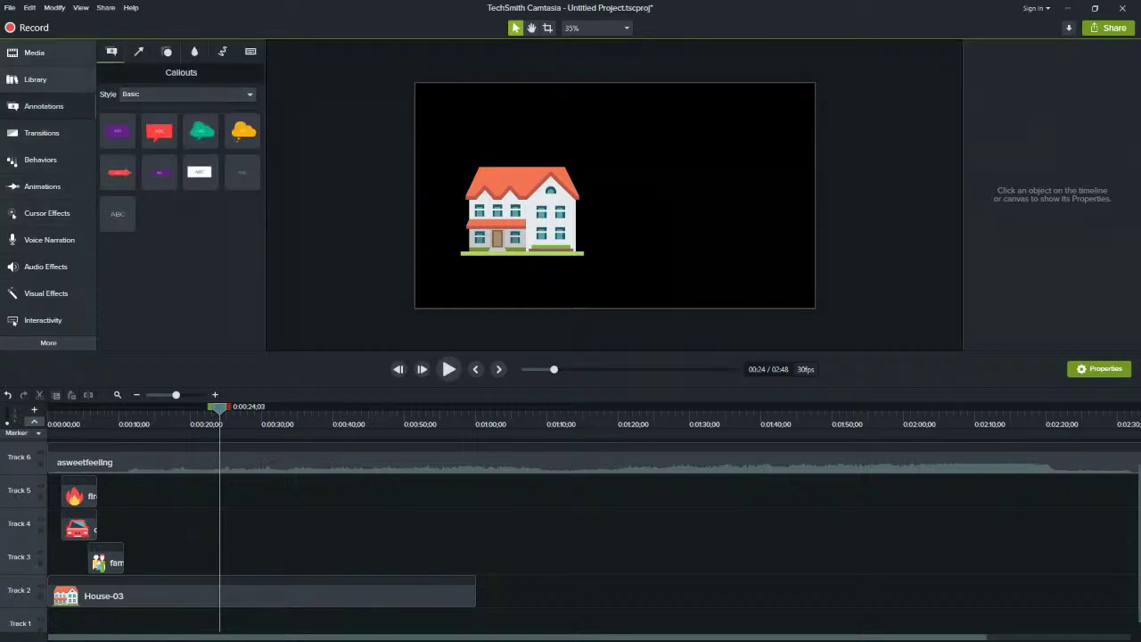
left_click(45, 106)
left_click(45, 106)
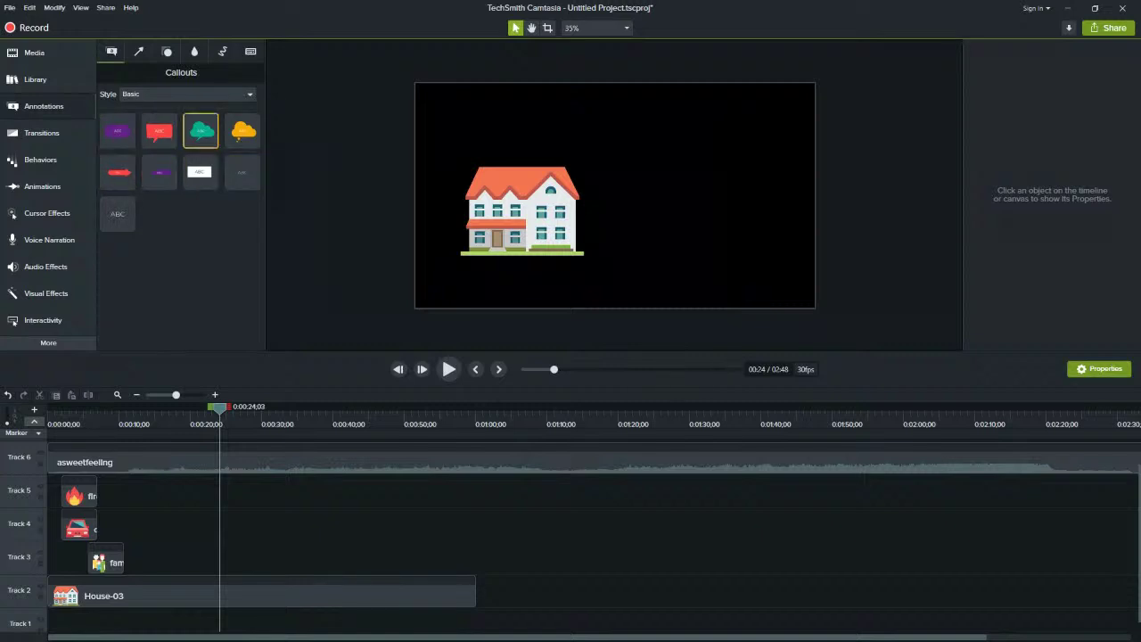
left_click(166, 52)
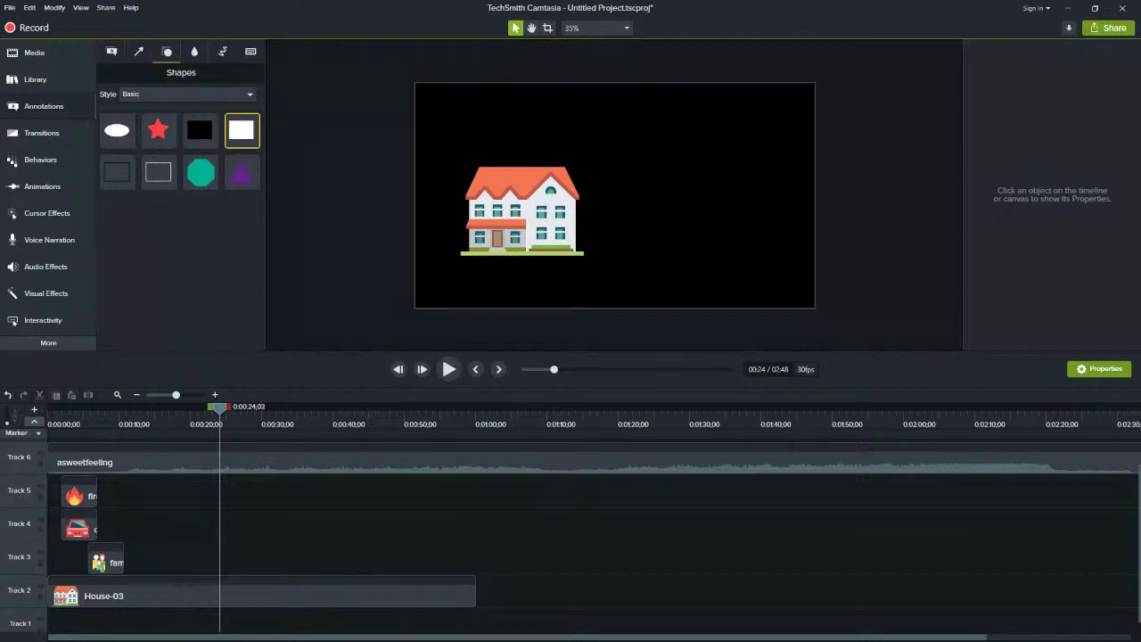
left_click_drag(240, 130, 814, 307)
scroll(171, 509, "up", 2)
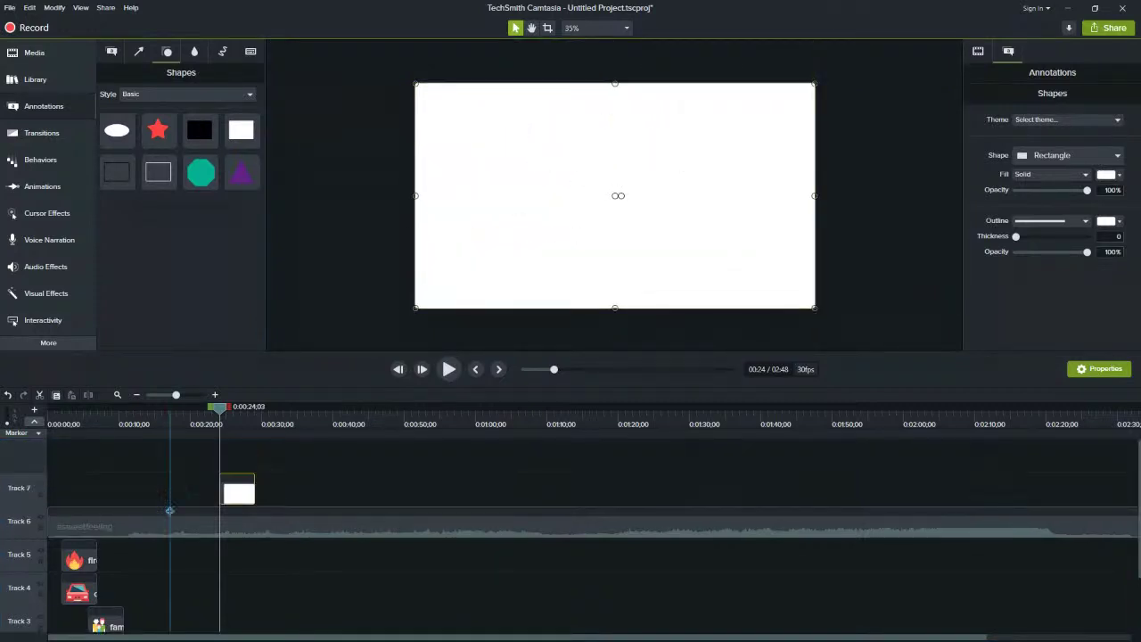
Move the white shape clip to the beginning of Track 1 and extend it to end together with House-03, at about 0:01:00
scroll(201, 496, "down", 1)
left_click_drag(236, 460, 163, 593)
scroll(170, 590, "down", 1)
left_click_drag(165, 550, 477, 615)
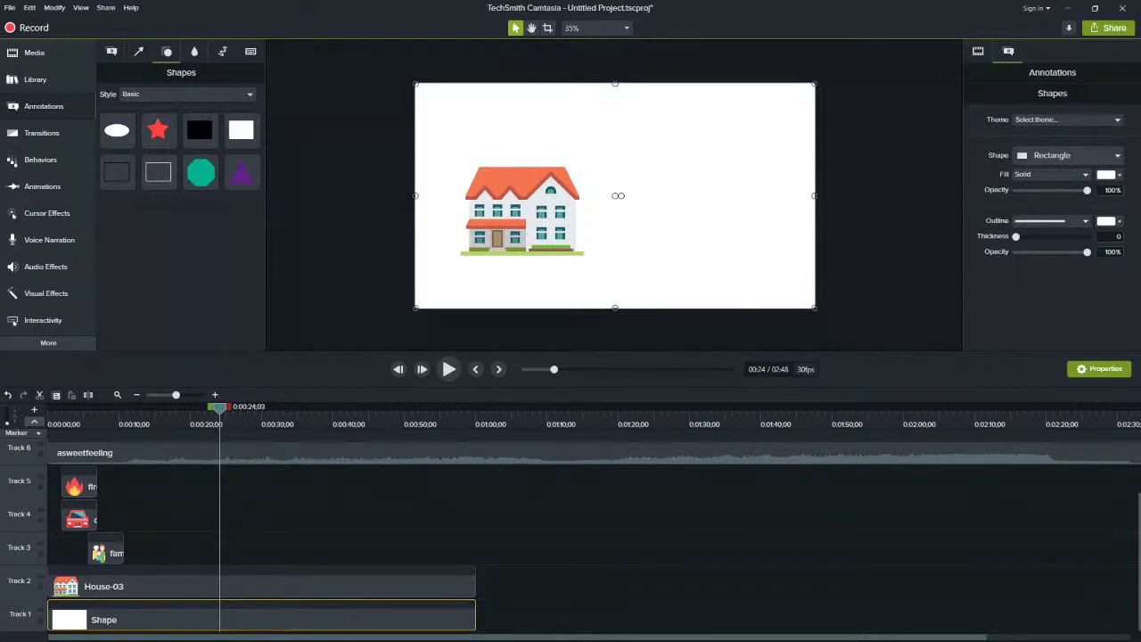
Keep the background shape a rectangle and give it a gradient fill in bright blue, about #4571FF
left_click(1067, 155)
left_click(1067, 216)
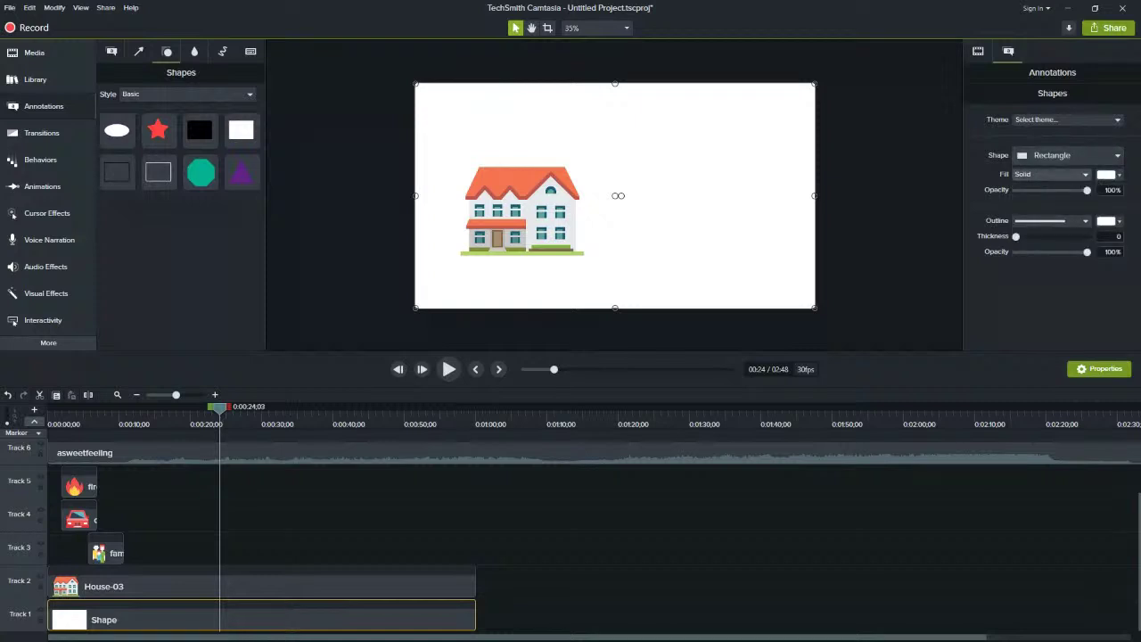
left_click(1085, 175)
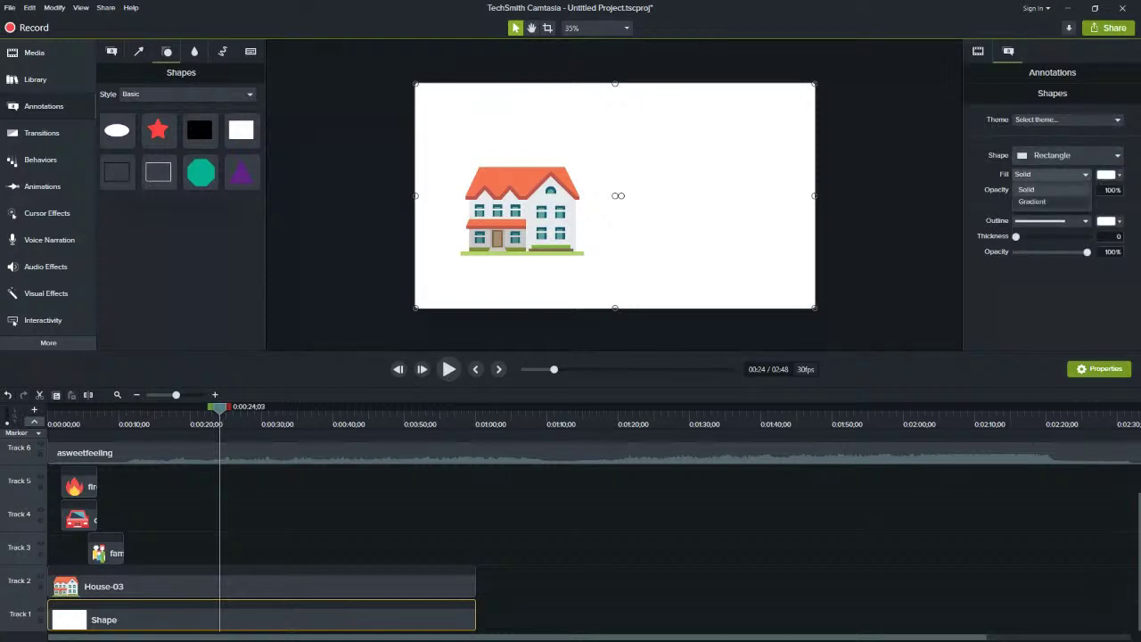
left_click(1033, 202)
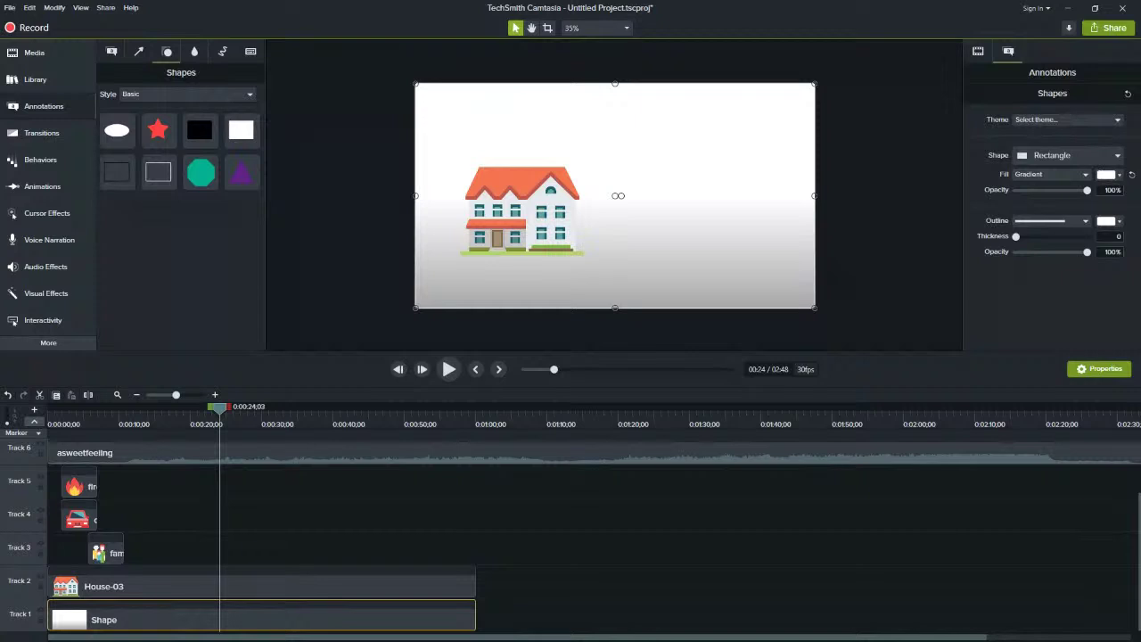
left_click(1115, 175)
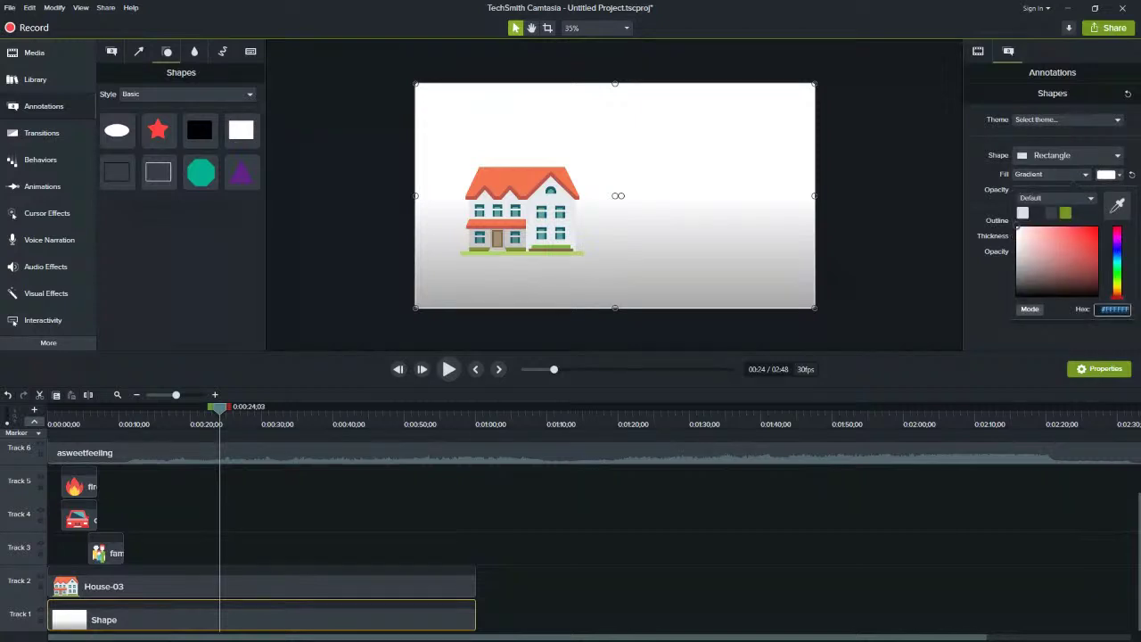
left_click(1090, 198)
left_click(1091, 198)
mouse_move(1118, 296)
left_mouse_down()
mouse_move(1117, 250)
mouse_move(1065, 239)
mouse_move(1098, 228)
mouse_move(1063, 260)
mouse_move(1017, 227)
mouse_move(1099, 227)
mouse_move(1056, 228)
mouse_move(1049, 241)
mouse_move(1047, 225)
left_mouse_up()
left_click_drag(1118, 250, 1118, 252)
mouse_move(1048, 228)
left_mouse_down()
mouse_move(1053, 247)
mouse_move(1077, 228)
left_mouse_up()
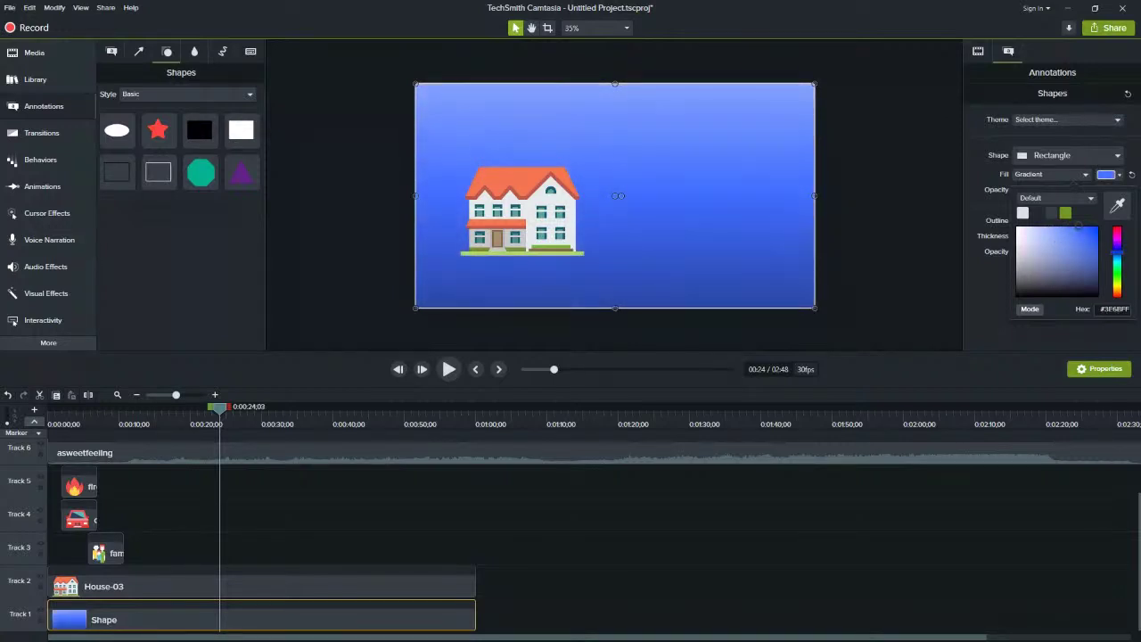
left_click(892, 223)
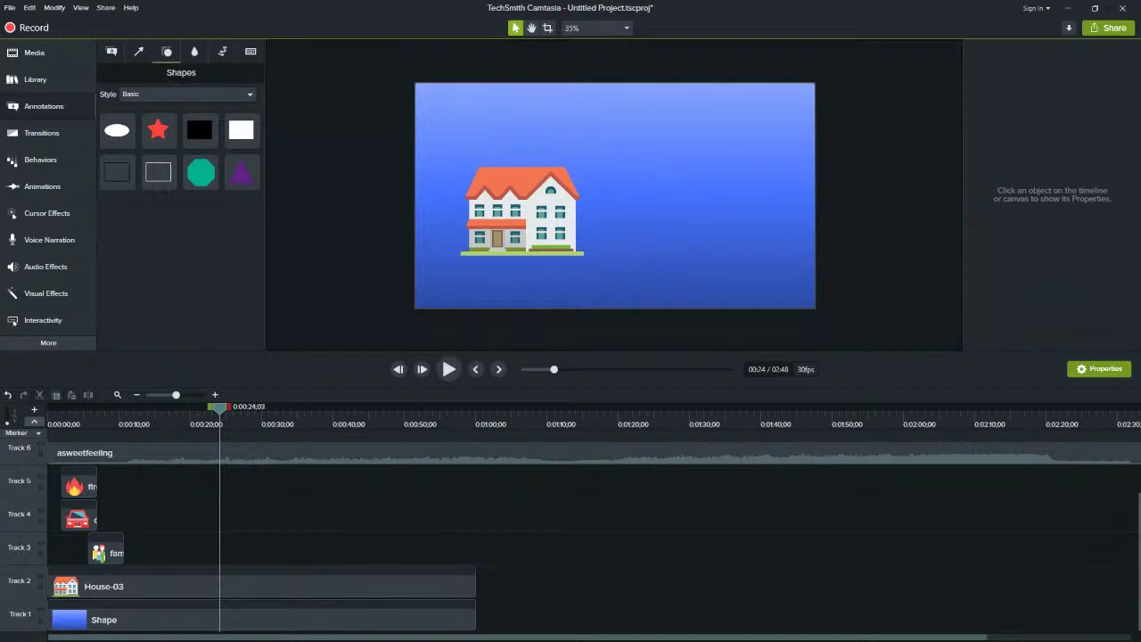
Duplicate the blue background clip and place the copy on Track 2, after the end of House-03
left_click(295, 584)
left_click(295, 617)
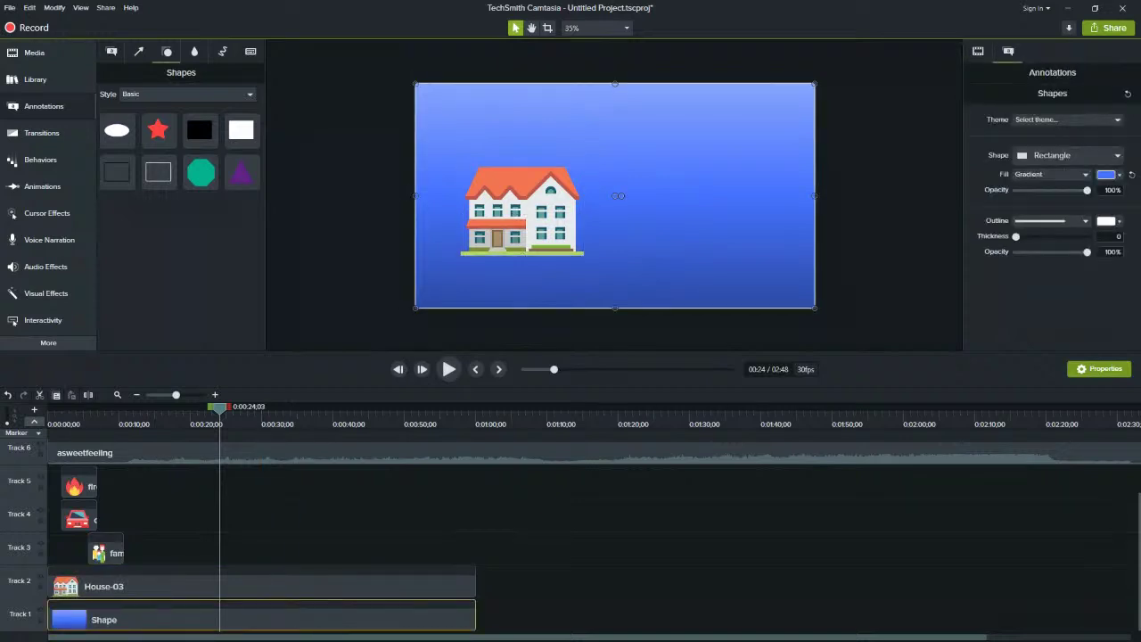
key("ctrl+c")
key("ctrl+v")
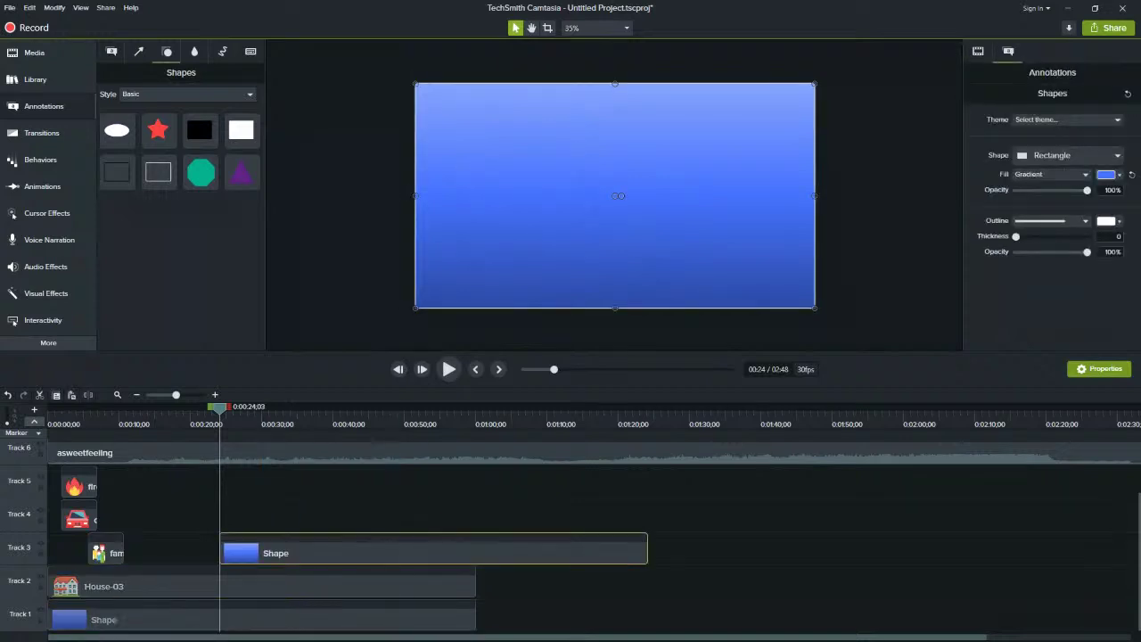
left_click_drag(299, 549, 617, 582)
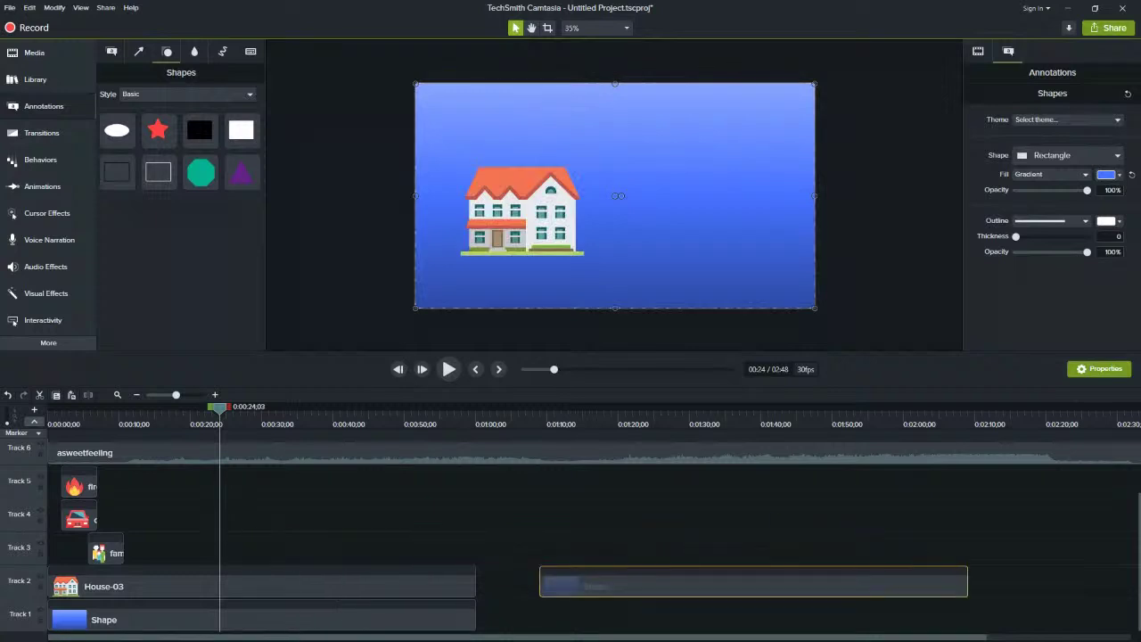
Insert a new track below the House-03 track and move the duplicated shape onto it, starting at the beginning of the timeline
right_click(33, 456)
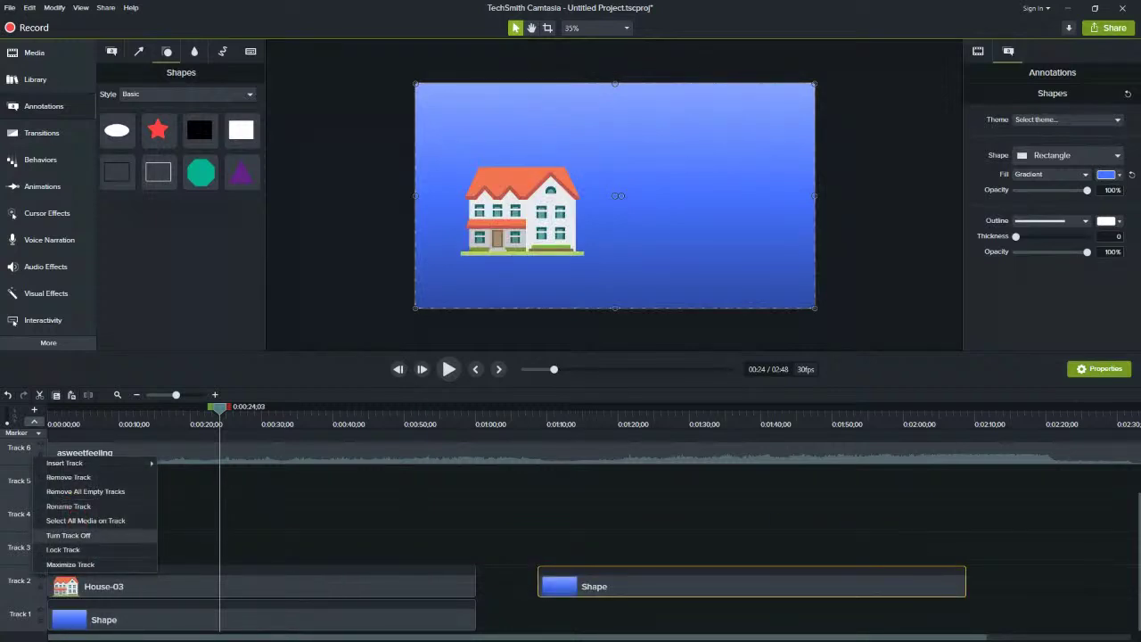
mouse_move(99, 463)
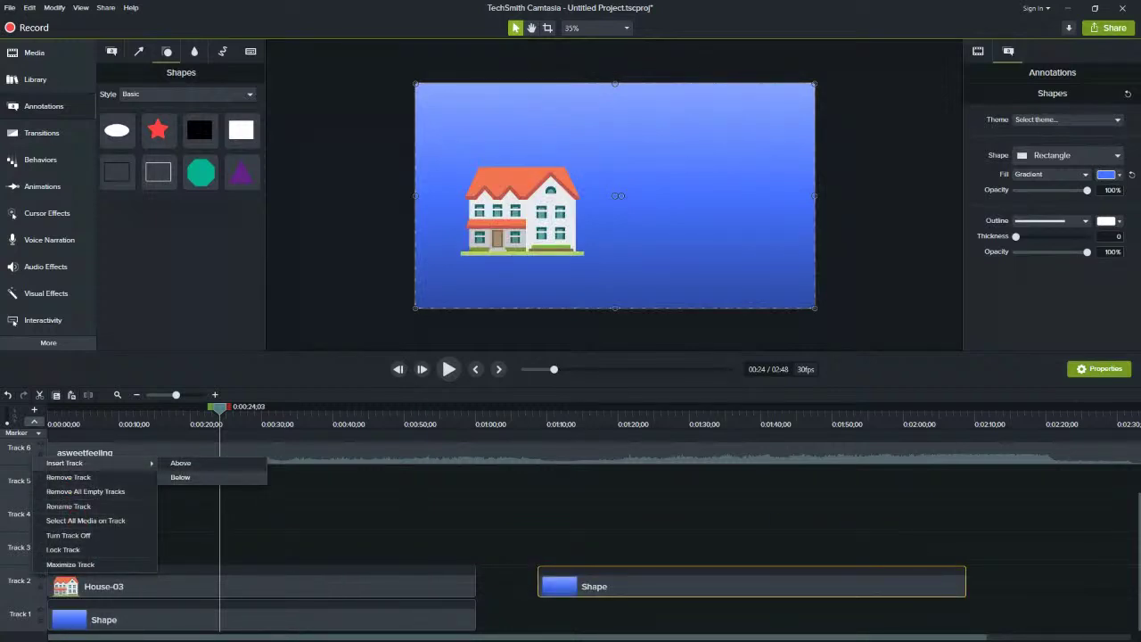
left_click(181, 478)
left_click_drag(624, 555, 134, 588)
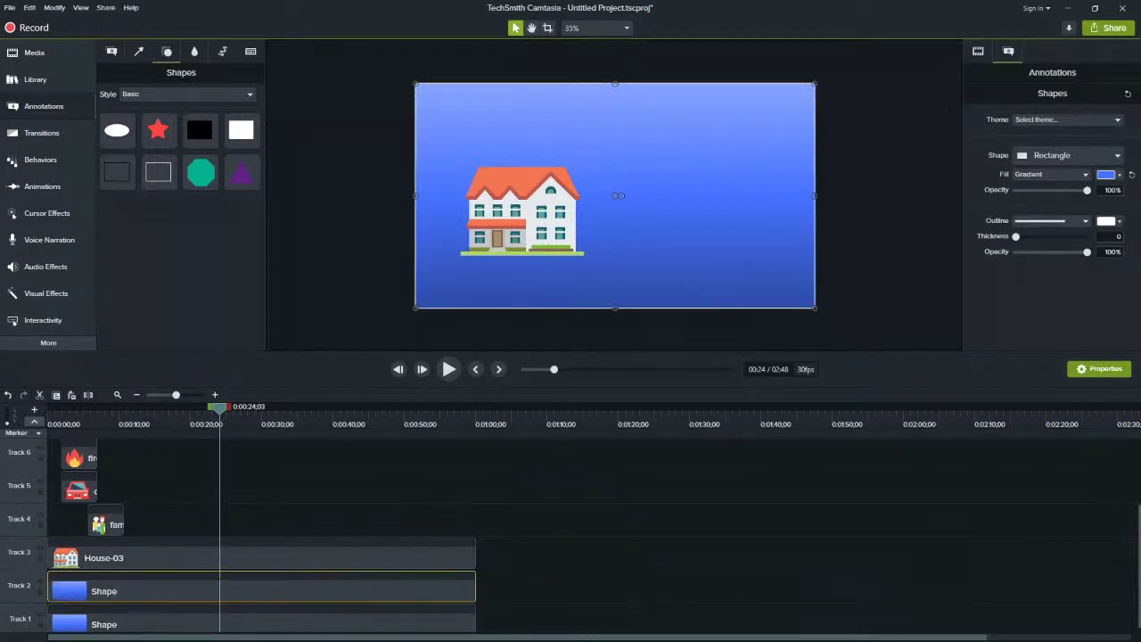
right_click(15, 457)
mouse_move(107, 463)
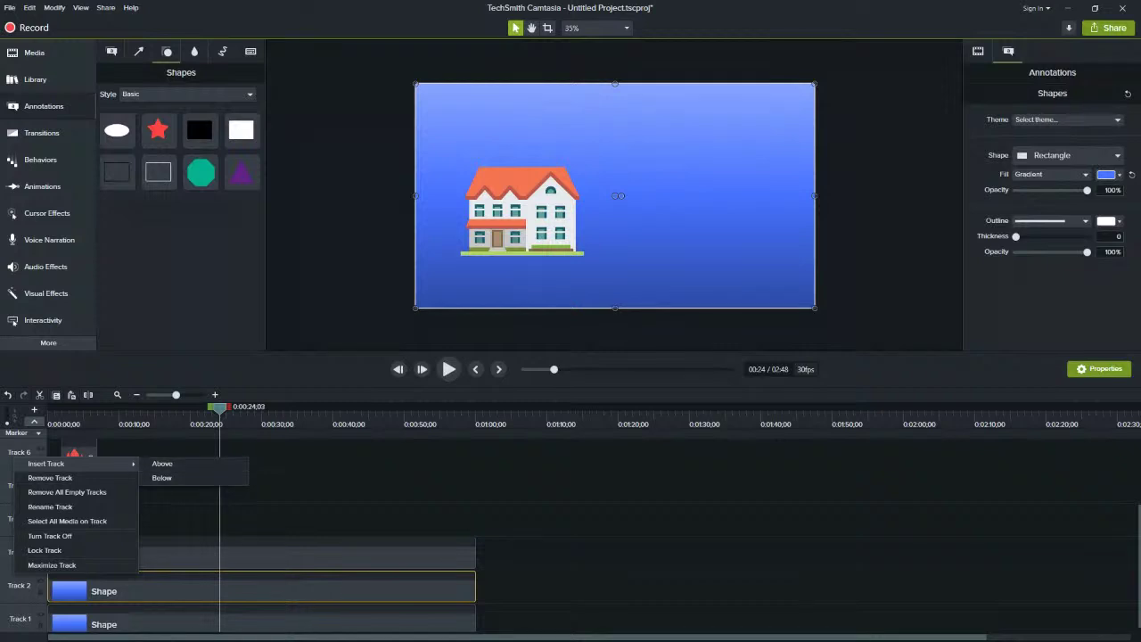
left_click(294, 500)
Shrink the Track 2 shape from its upper edge into a full-width ground strip that starts at the base of the house
left_click(267, 588)
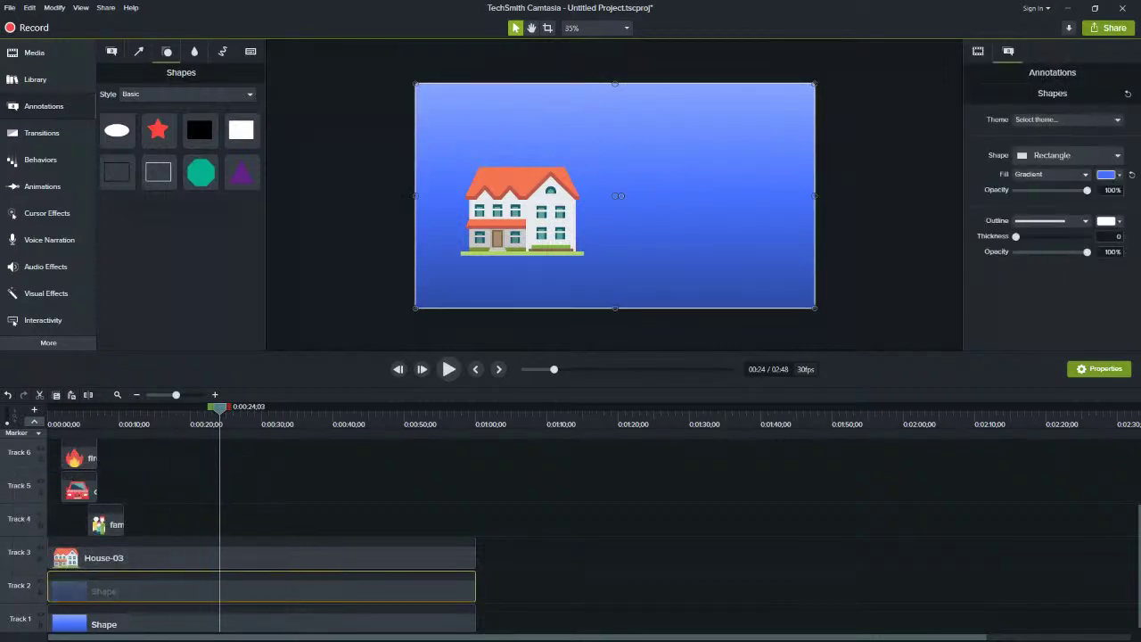
scroll(188, 602, "down", 1)
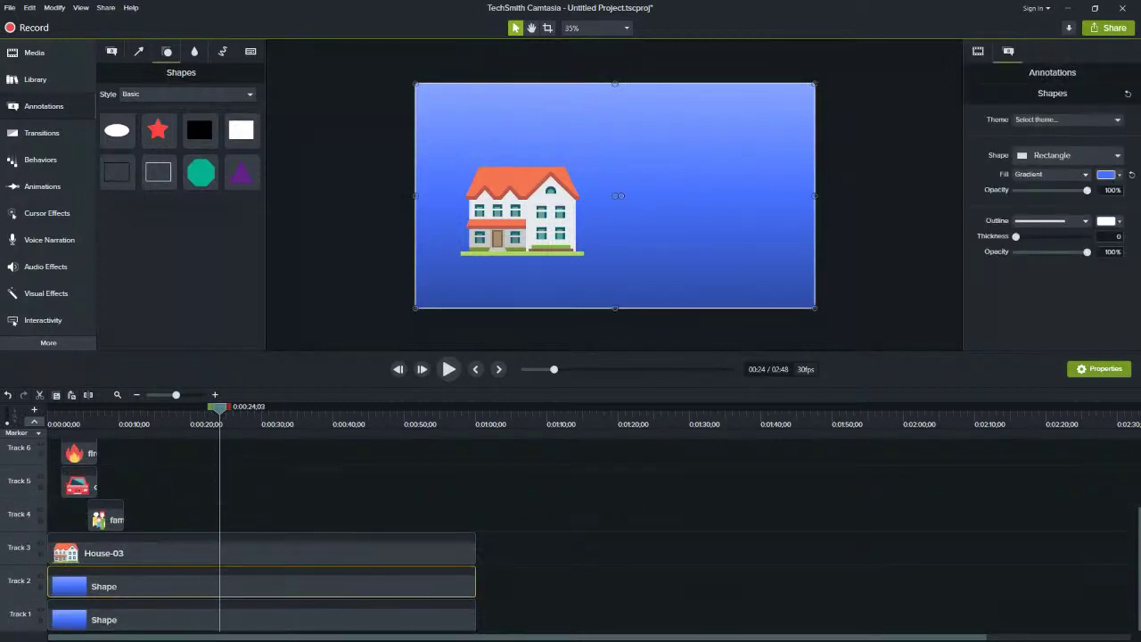
left_click_drag(614, 83, 615, 256)
Change the ground strip's gradient fill color to a muted dark green
left_click(1053, 174)
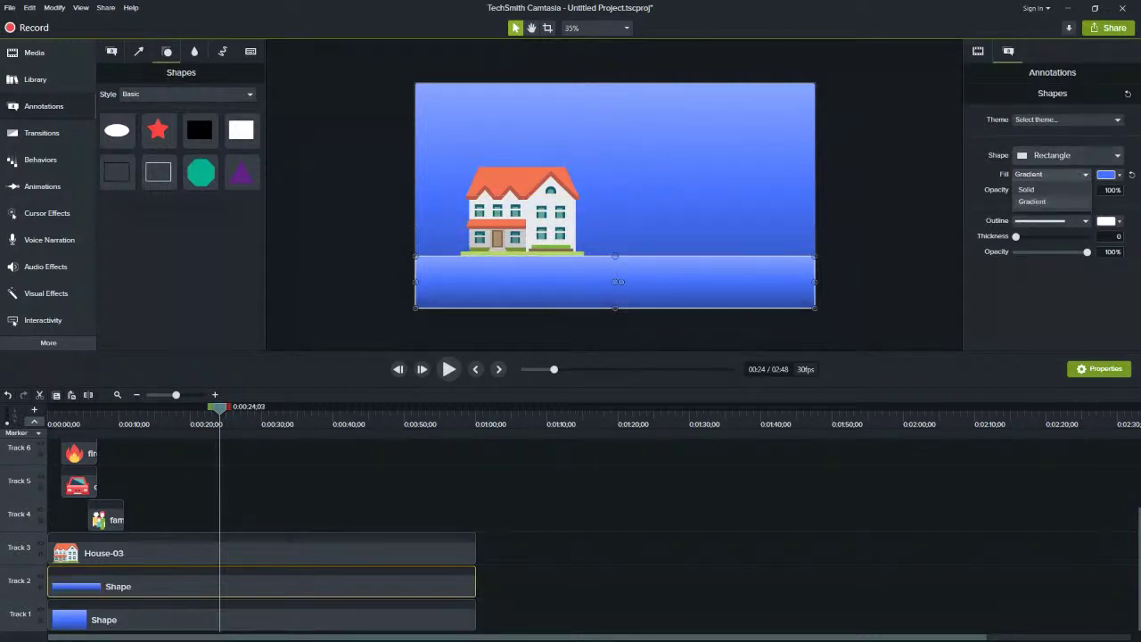
left_click(1119, 174)
left_click(1119, 175)
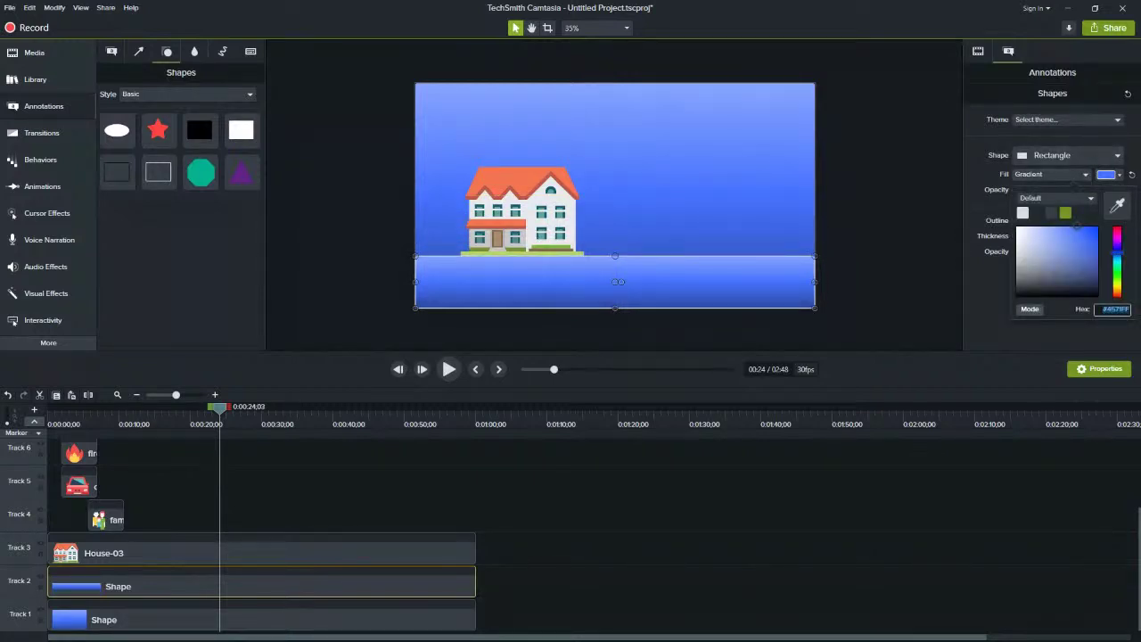
mouse_move(1117, 253)
left_mouse_down()
mouse_move(1117, 292)
mouse_move(1118, 271)
left_mouse_up()
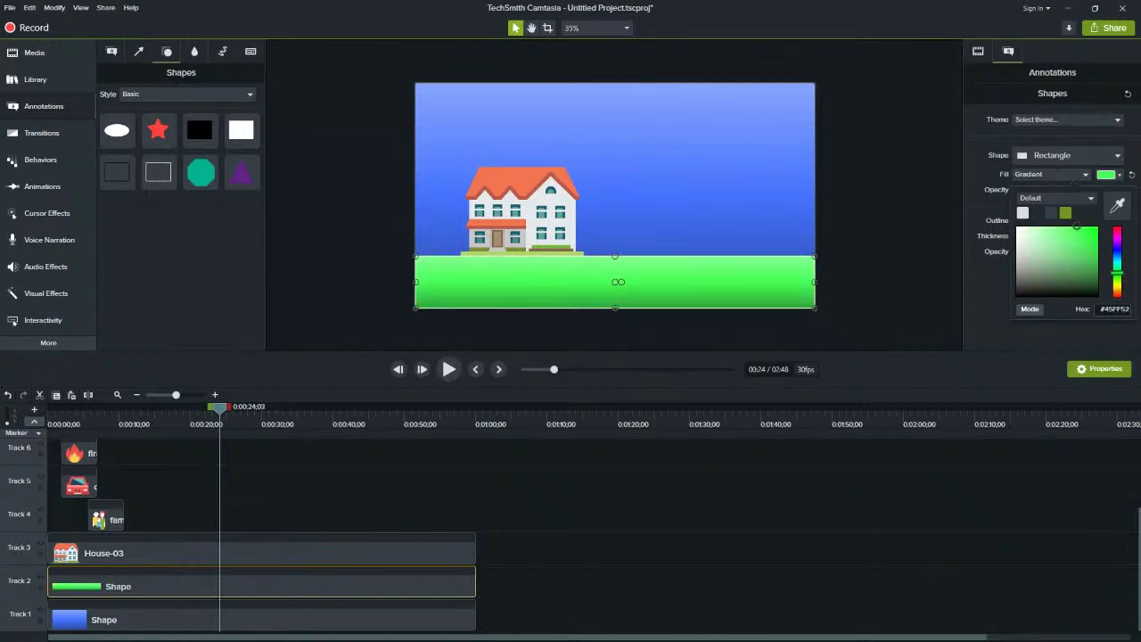
left_click(1067, 252)
left_click(892, 228)
Shift the house slightly left on the canvas, to about X -474.3, keeping its height
left_click(526, 214)
left_click_drag(526, 214, 520, 214)
left_click(357, 228)
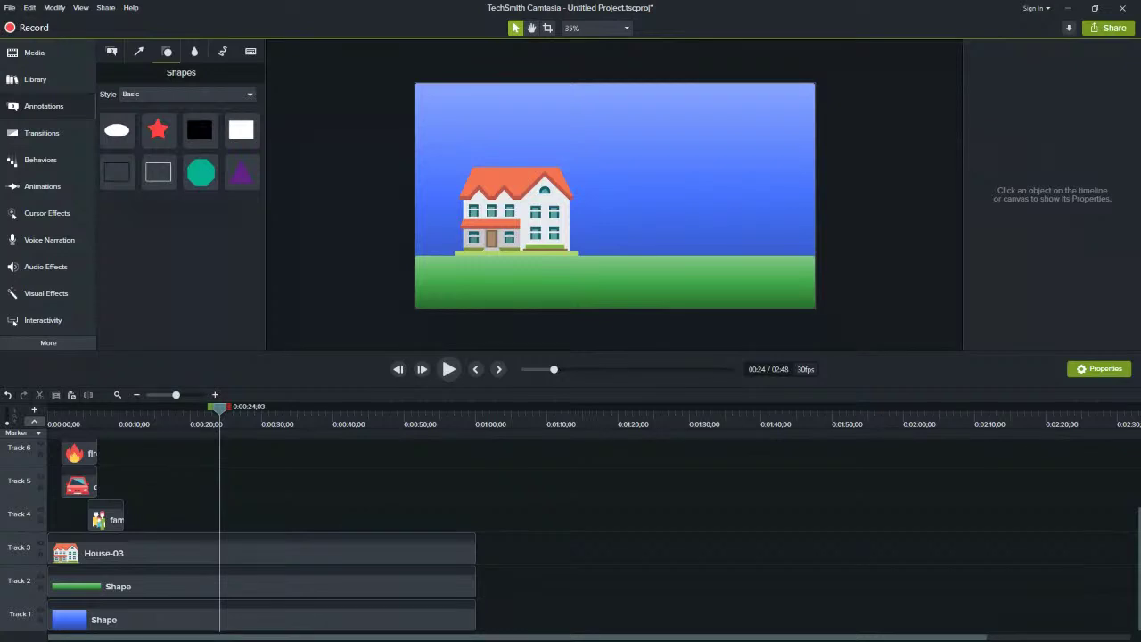
Return the playhead to 0:00:00 and move the car clip to start at about 0:00:24 and the fire clip at about 0:00:32
left_click_drag(219, 409, 49, 408)
left_click(105, 519)
scroll(105, 519, "up", 1)
left_click(84, 482, "ctrl")
left_click(78, 513)
left_click_drag(79, 514, 238, 514)
left_click_drag(79, 482, 292, 481)
Lengthen the family-01 clip to about 8 seconds and trim the start of House-03 to about 0:00:22
left_click(105, 544)
left_click_drag(90, 544, 67, 544)
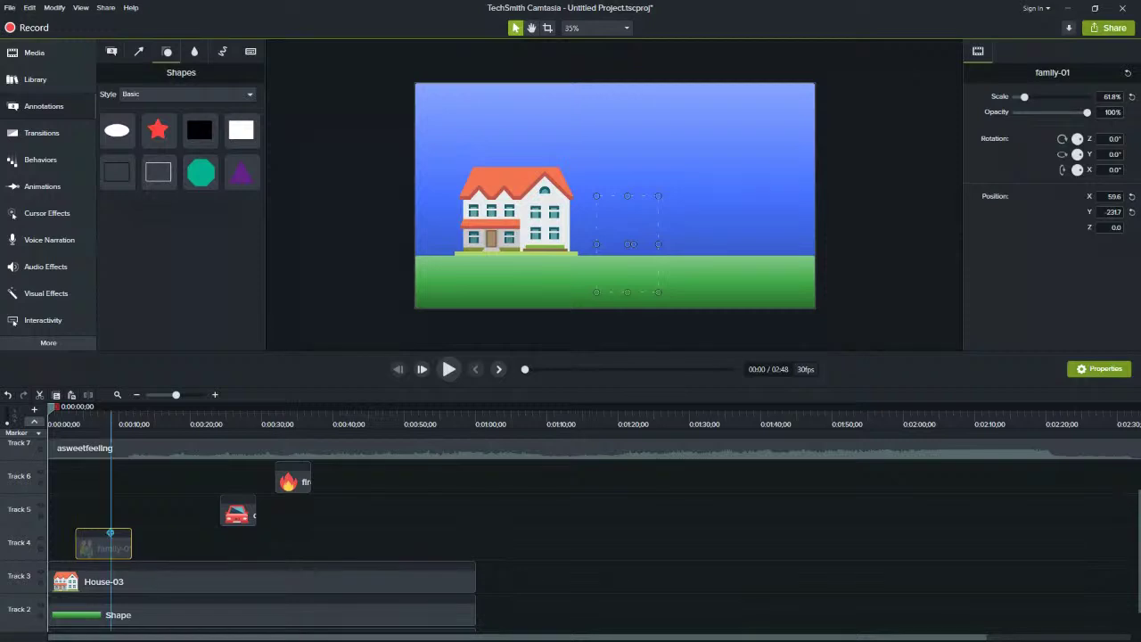
mouse_move(50, 408)
left_mouse_down()
mouse_move(121, 409)
mouse_move(56, 407)
left_mouse_up()
left_click(105, 579)
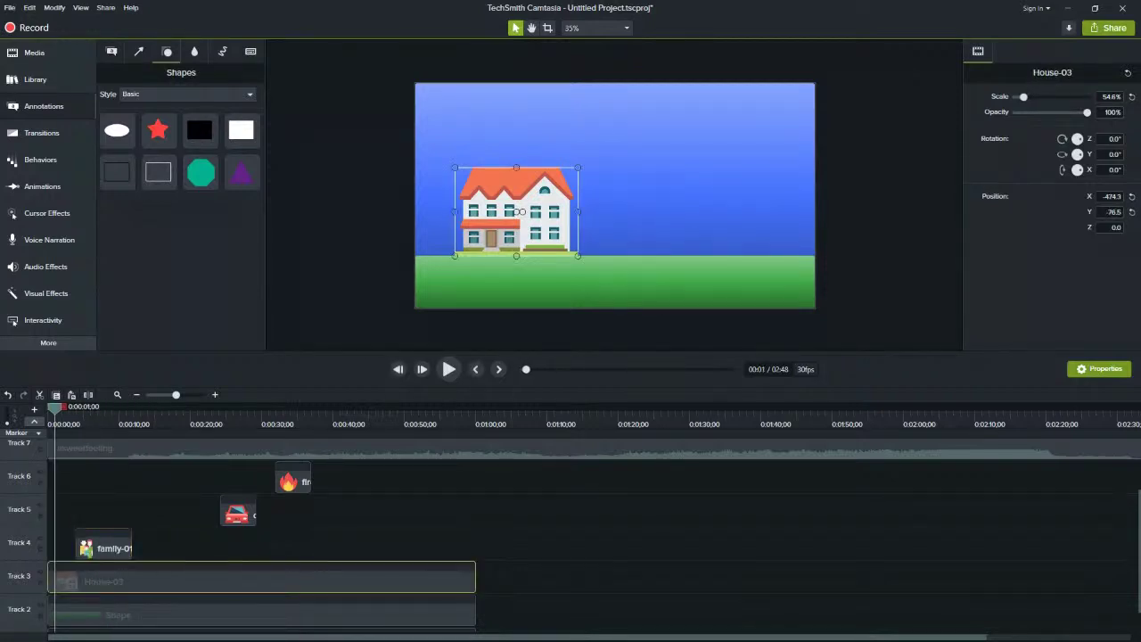
left_click_drag(49, 578, 204, 578)
Move the family-01 clip to start at about 0:00:01 and play the scene to about 0:00:05
mouse_move(104, 545)
left_mouse_down()
mouse_move(83, 545)
mouse_move(92, 544)
left_mouse_up()
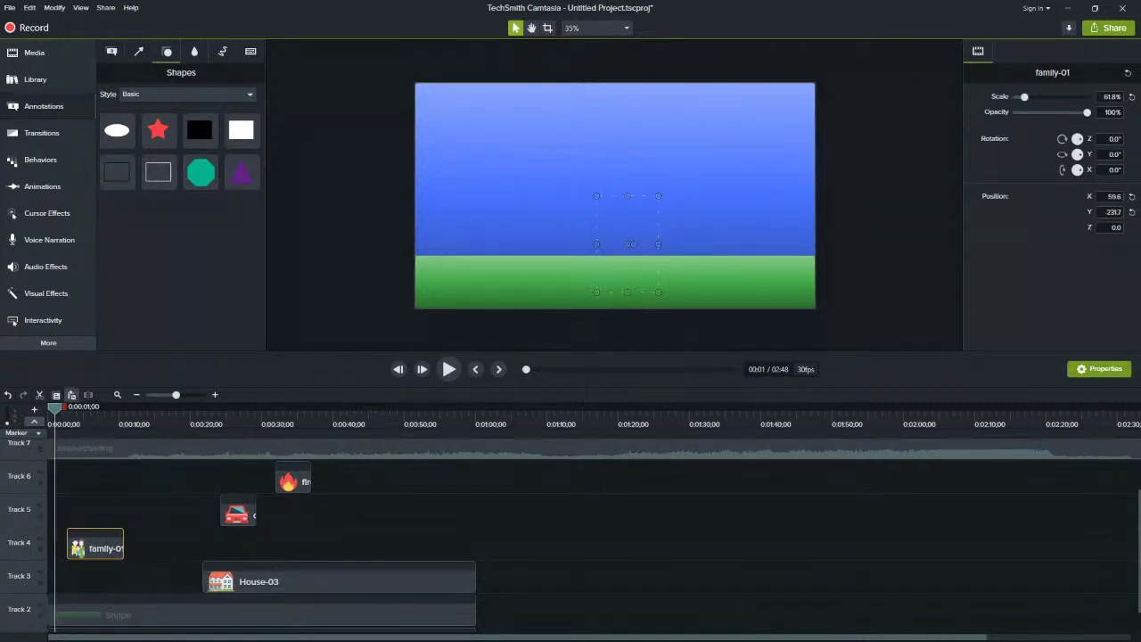
left_click_drag(93, 545, 82, 545)
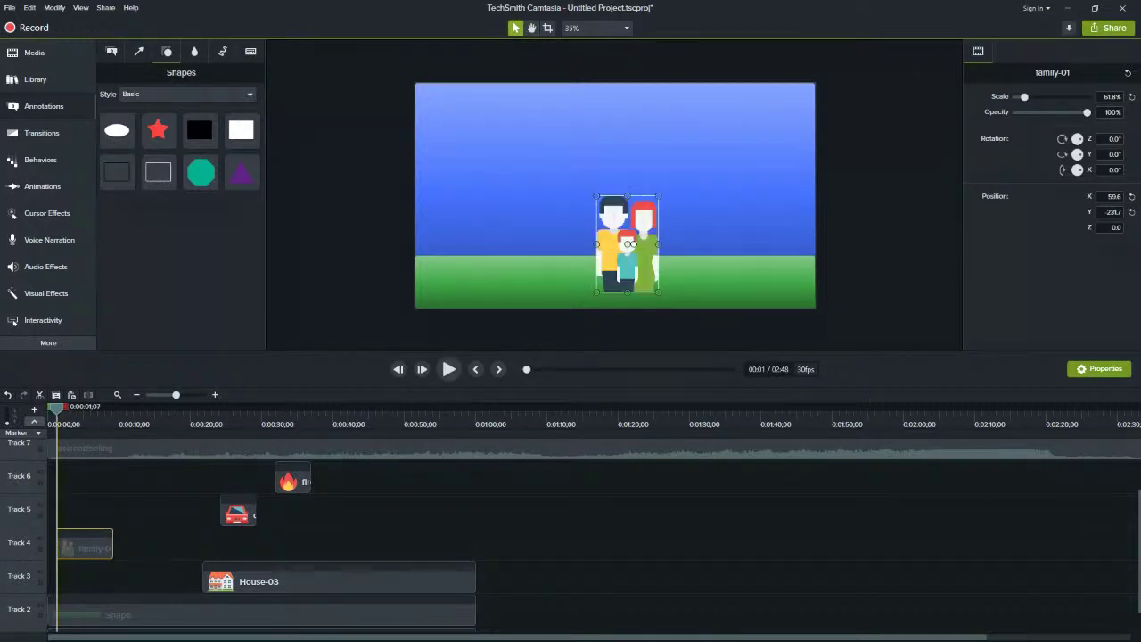
key("space")
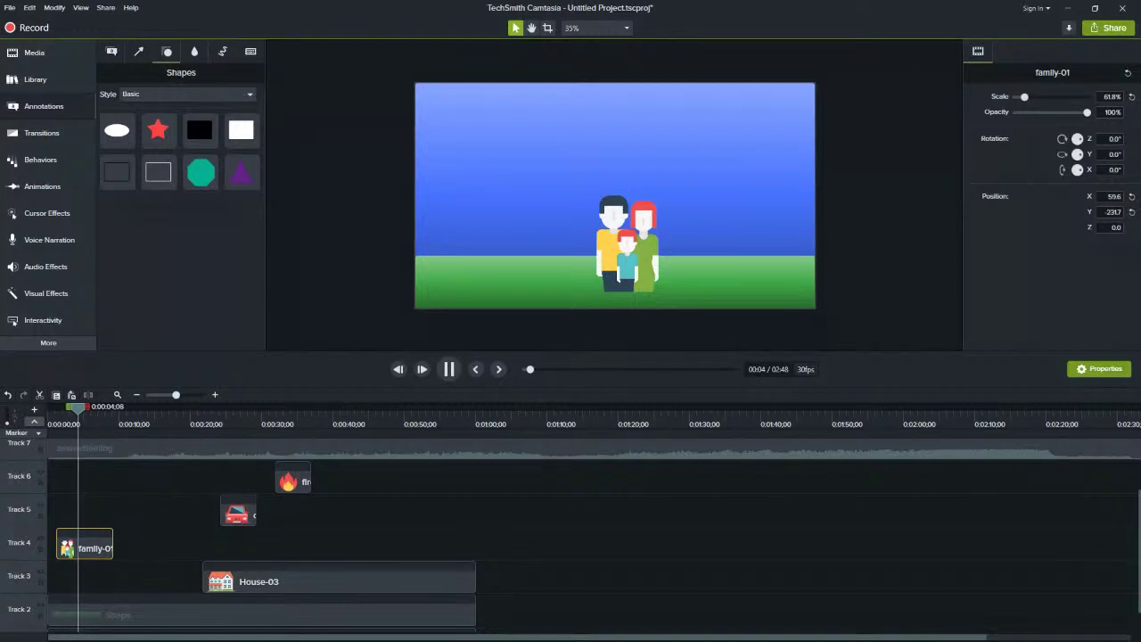
left_click(41, 582)
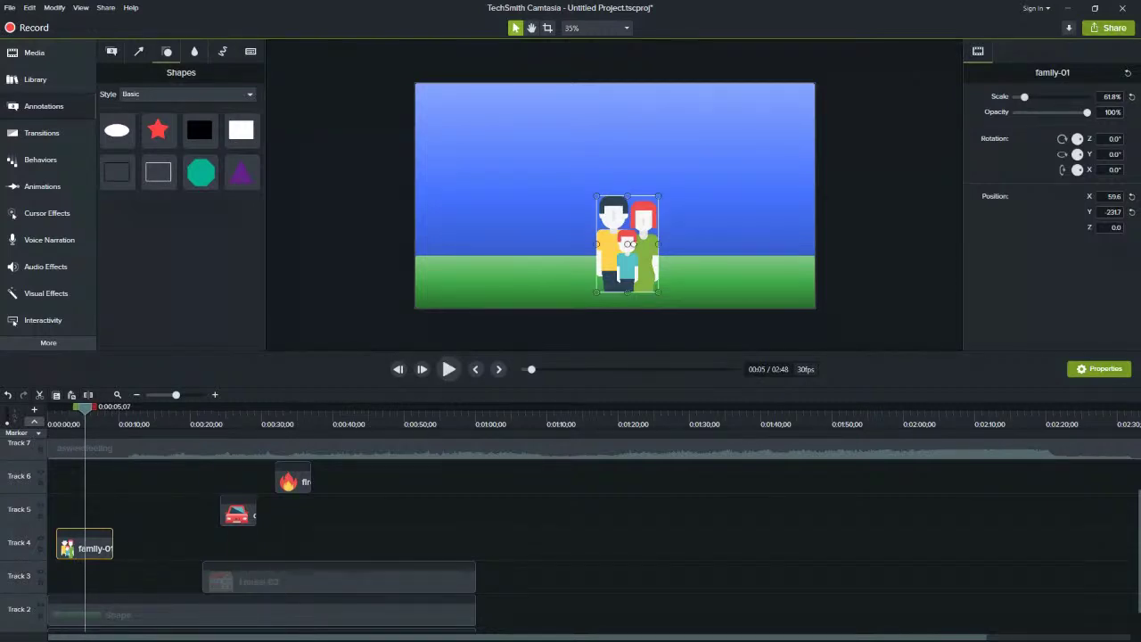
Retime the clips: House-03 starting at about 0:00:03, car at 0:00:04, fire at 0:00:20, and family-01 ending at about 0:00:38
left_click_drag(204, 578, 68, 578)
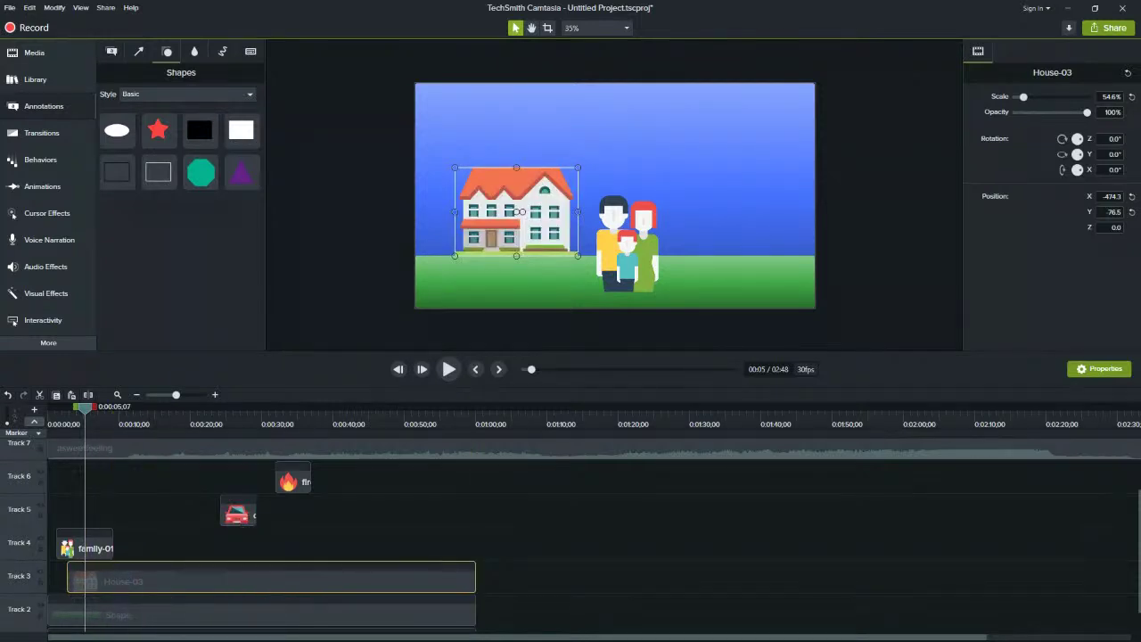
left_click_drag(238, 511, 91, 510)
left_click_drag(293, 481, 208, 478)
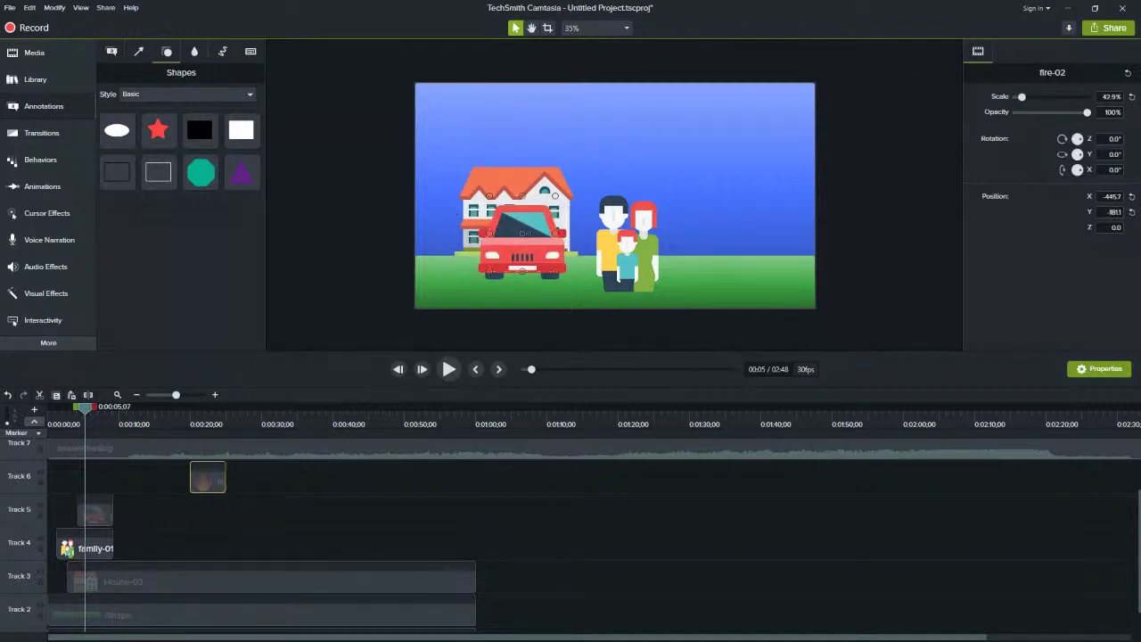
left_click_drag(112, 546, 319, 545)
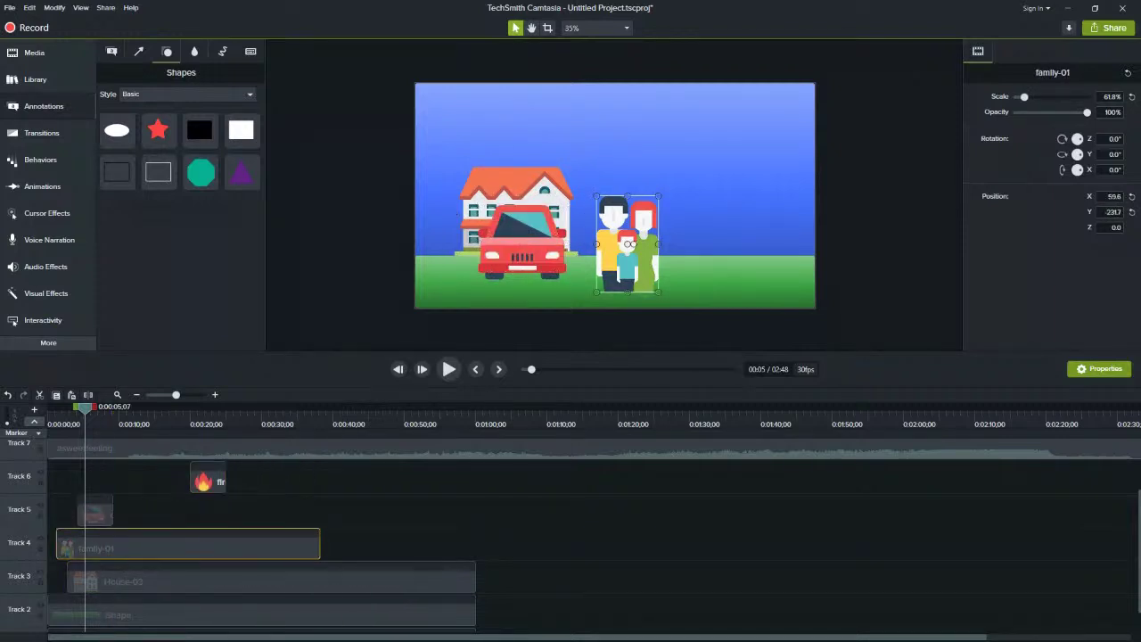
Extend the car-01 clip to end at about 0:00:38 and move the fire-02 clip to start at about 0:00:07
left_click_drag(112, 511, 318, 511)
left_click(199, 478)
left_click_drag(199, 478, 122, 478)
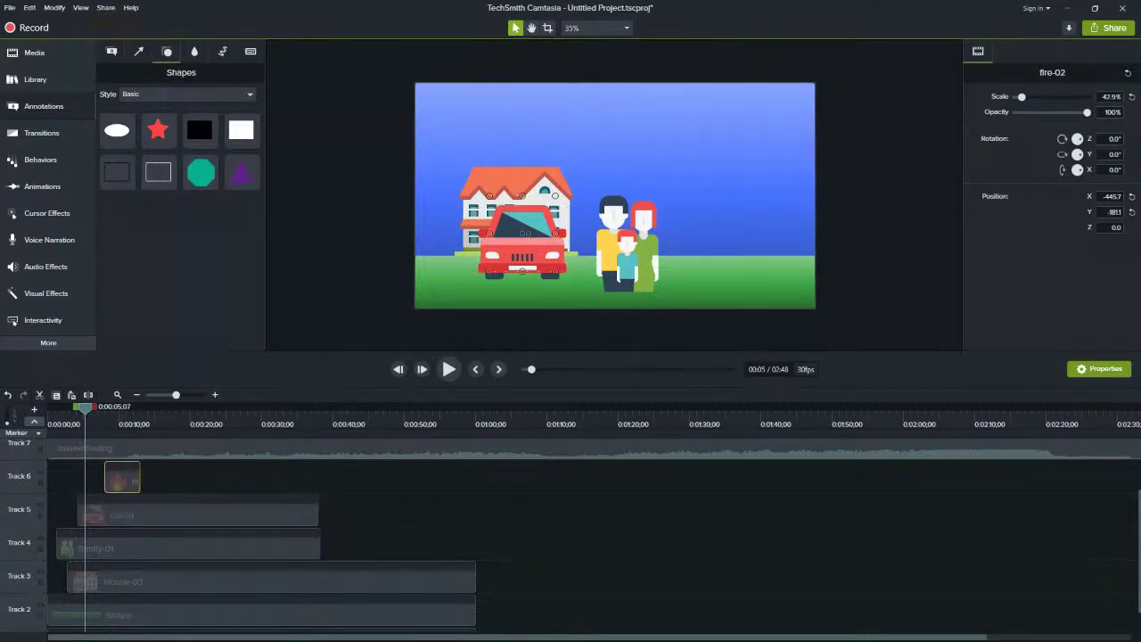
Place the car to the right of the family at about X 620, Y -178, and enlarge the family to about 76% near the canvas's lower edge
mouse_move(85, 408)
left_mouse_down()
mouse_move(110, 408)
mouse_move(84, 407)
left_mouse_up()
left_click_drag(522, 239, 746, 233)
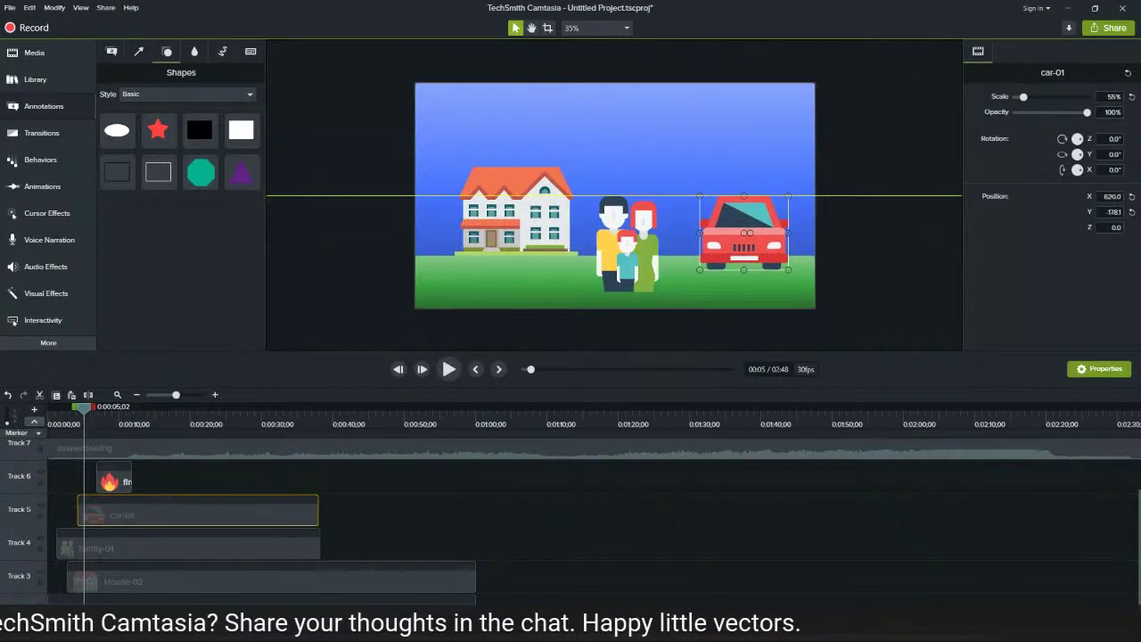
left_click(629, 242)
left_click_drag(596, 291, 587, 314)
left_click_drag(626, 259, 633, 252)
Play the scene from the start to about 0:00:09 to review the clip timing, replay it, and return the playhead to the start
left_click_drag(84, 408, 55, 406)
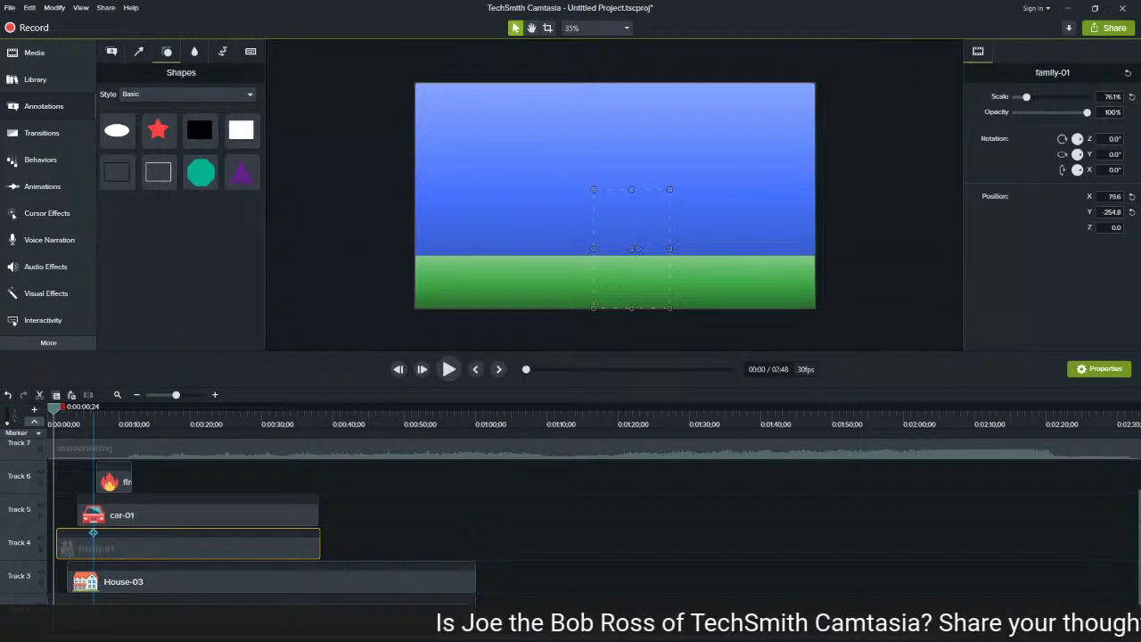
key("space")
key("space")
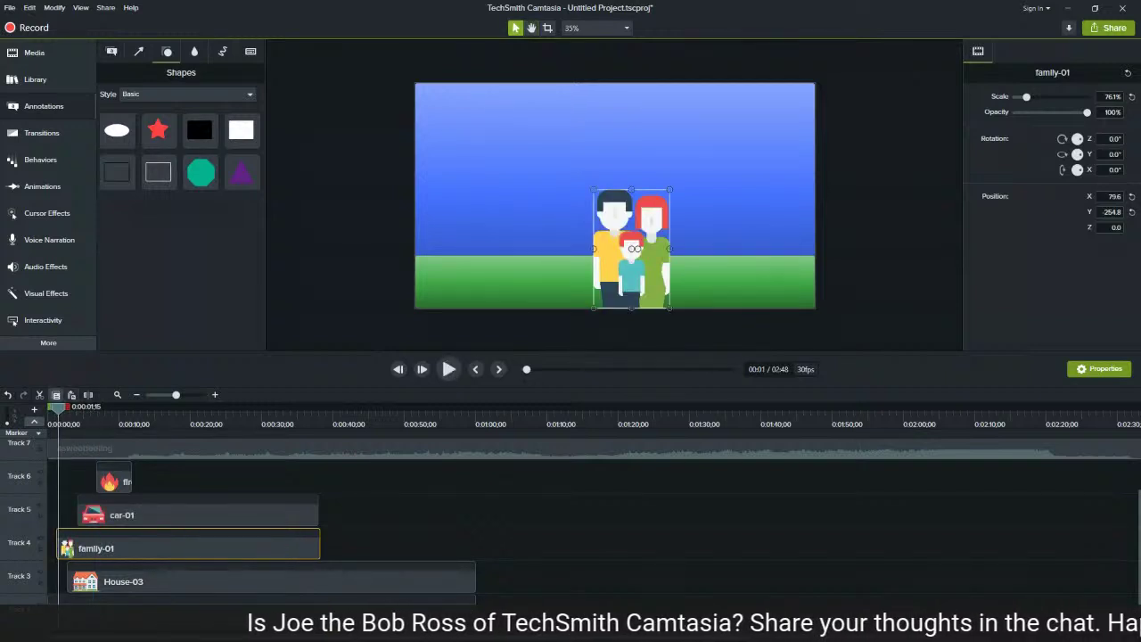
left_click_drag(58, 407, 50, 406)
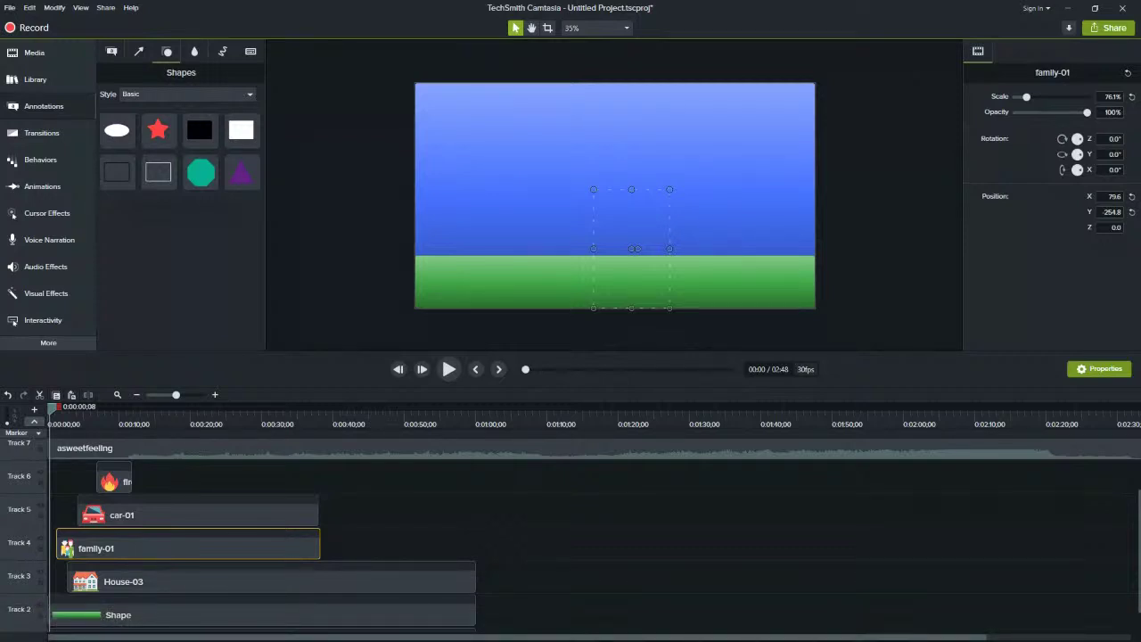
key("space")
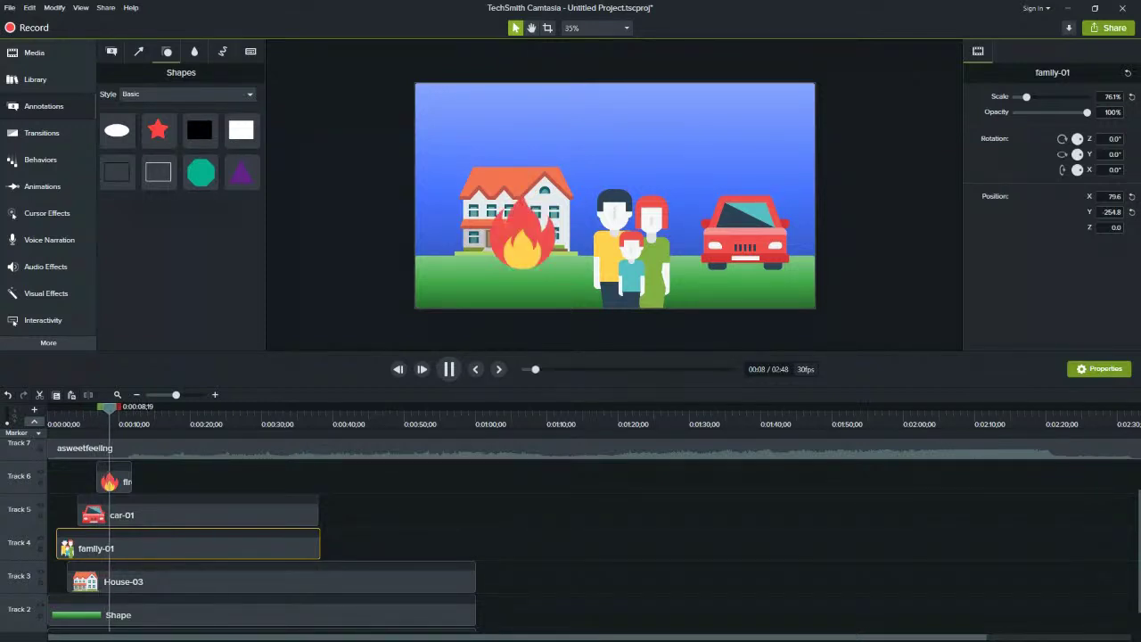
key("space")
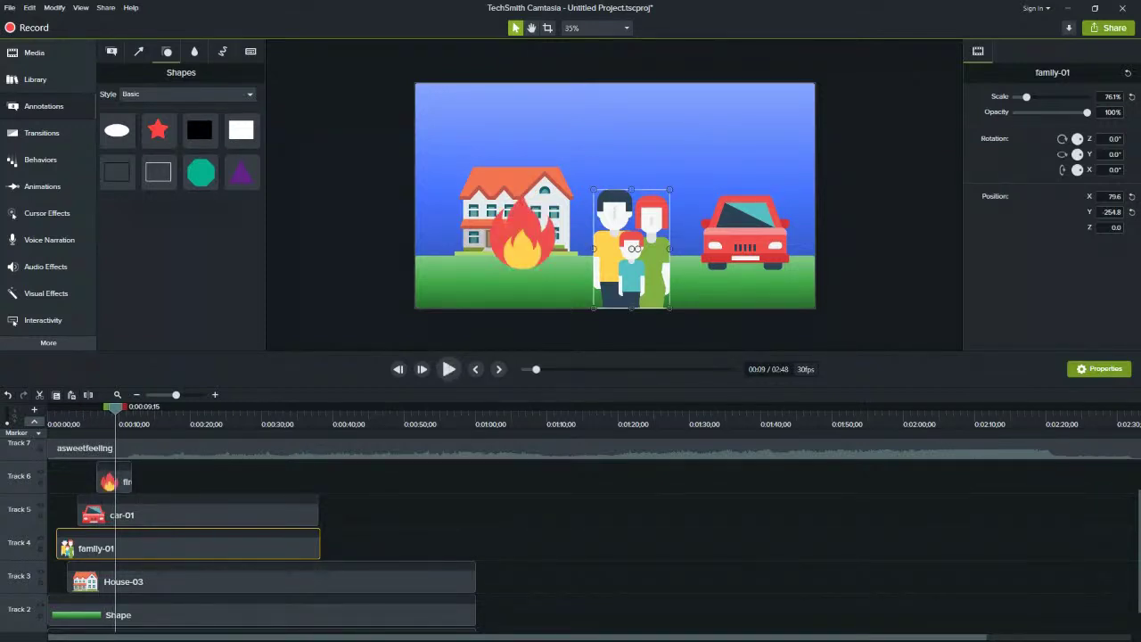
left_click_drag(115, 407, 55, 407)
key("space")
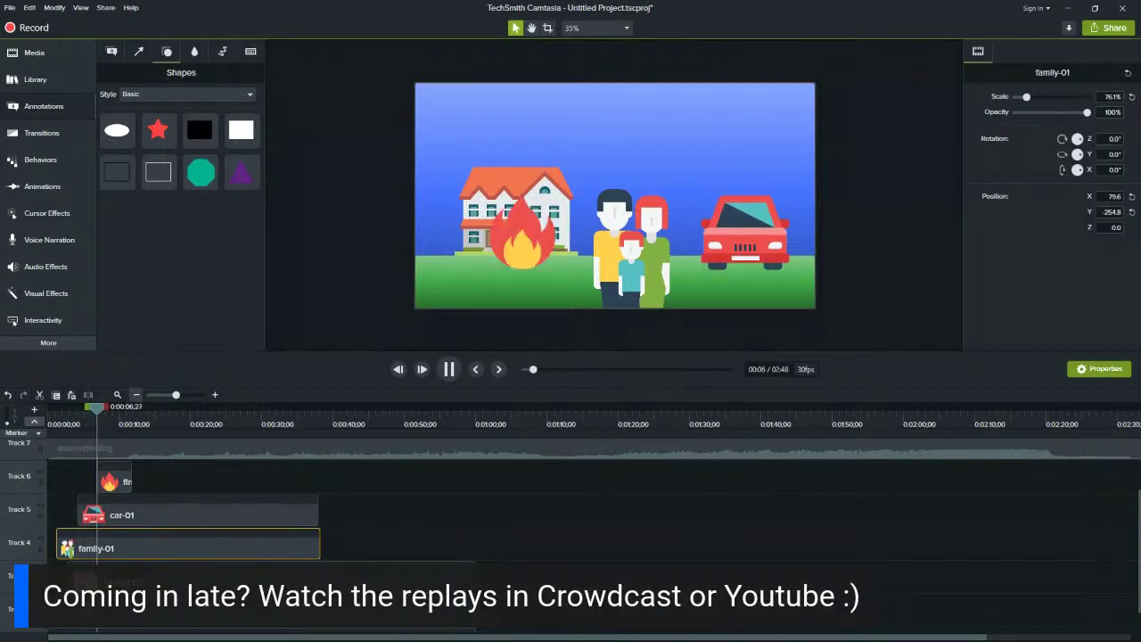
left_click_drag(102, 408, 52, 408)
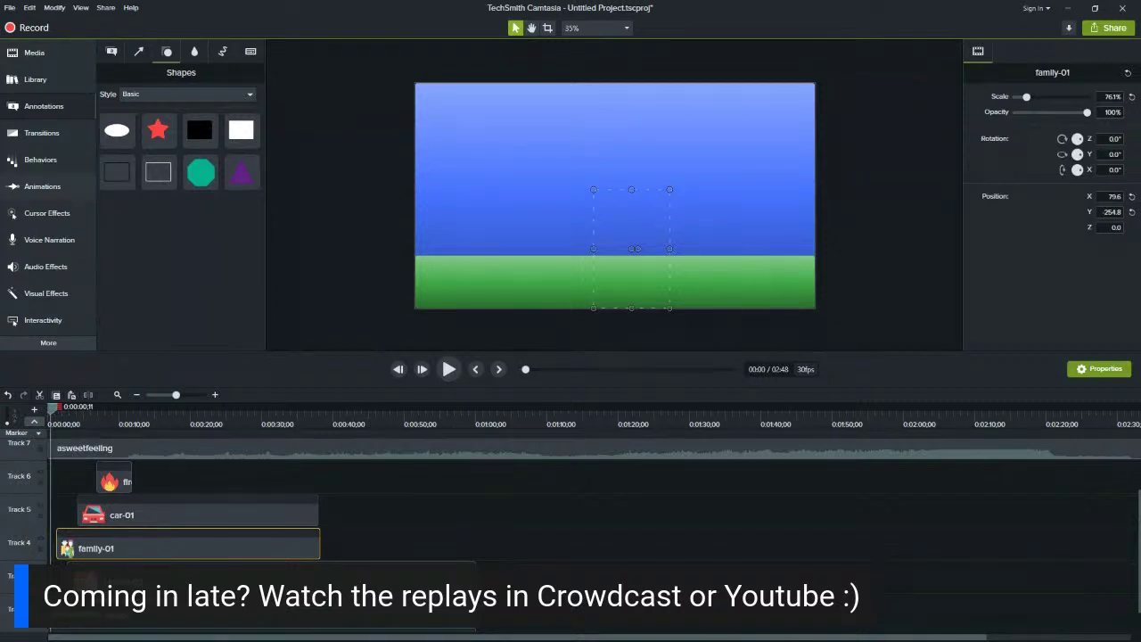
Examine the available transitions, from Fade through Zig zag
left_click(41, 133)
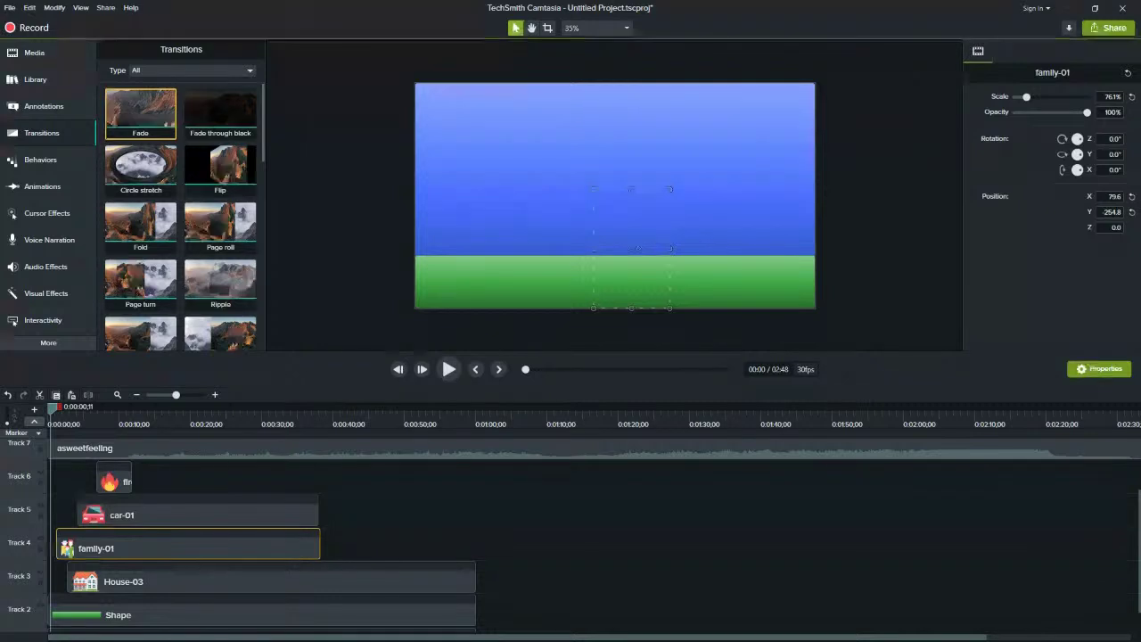
scroll(220, 268, "down", 5)
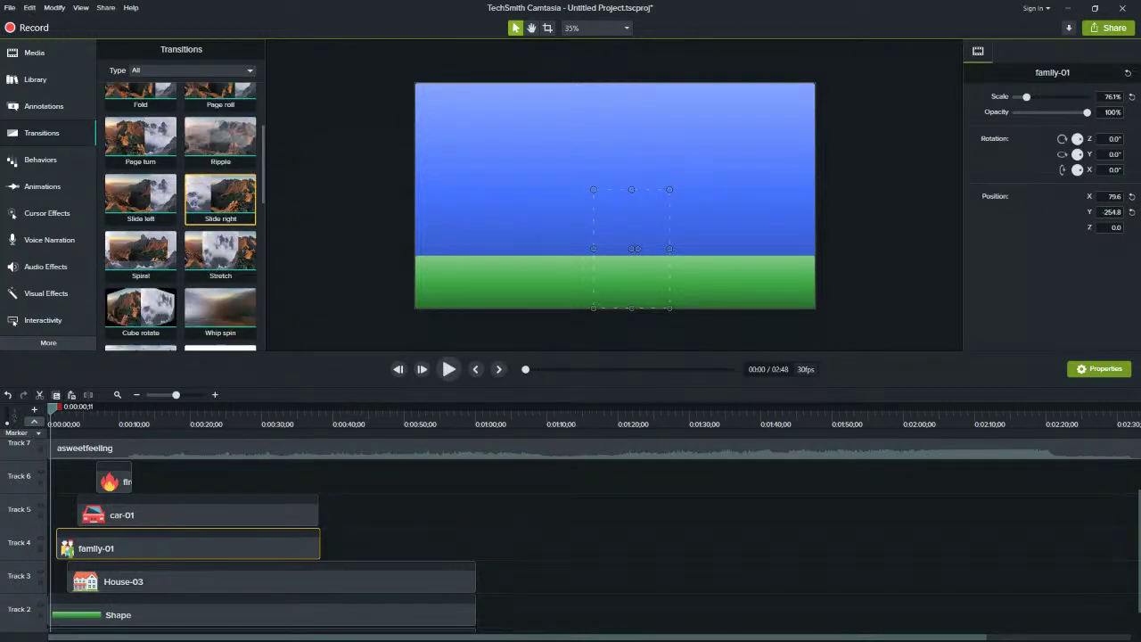
scroll(220, 286, "up", 4)
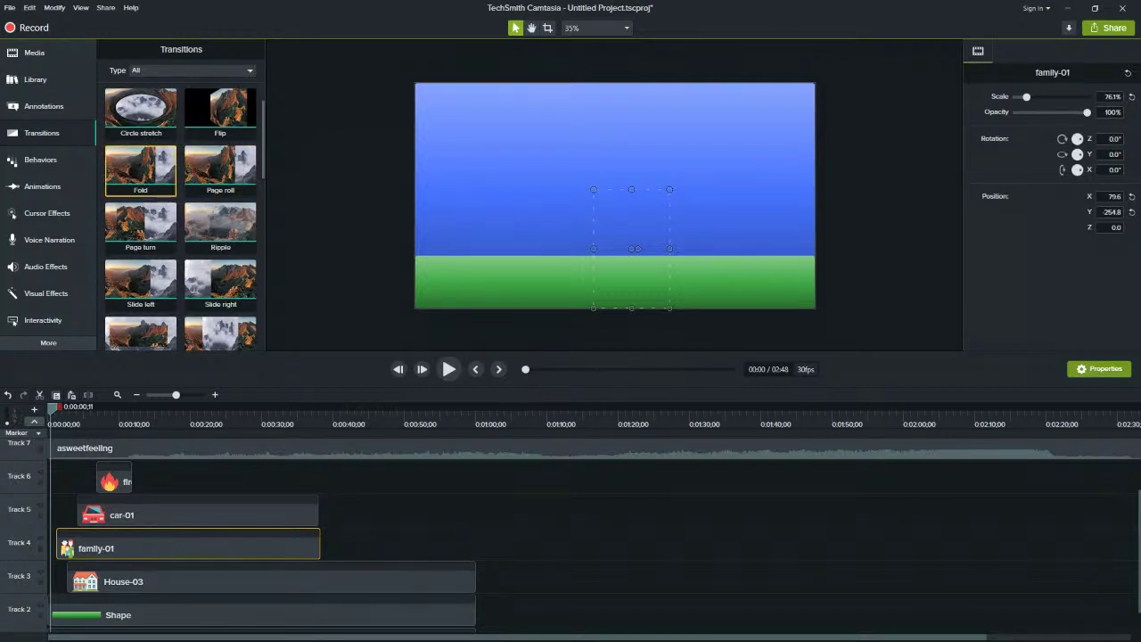
scroll(179, 196, "up", 2)
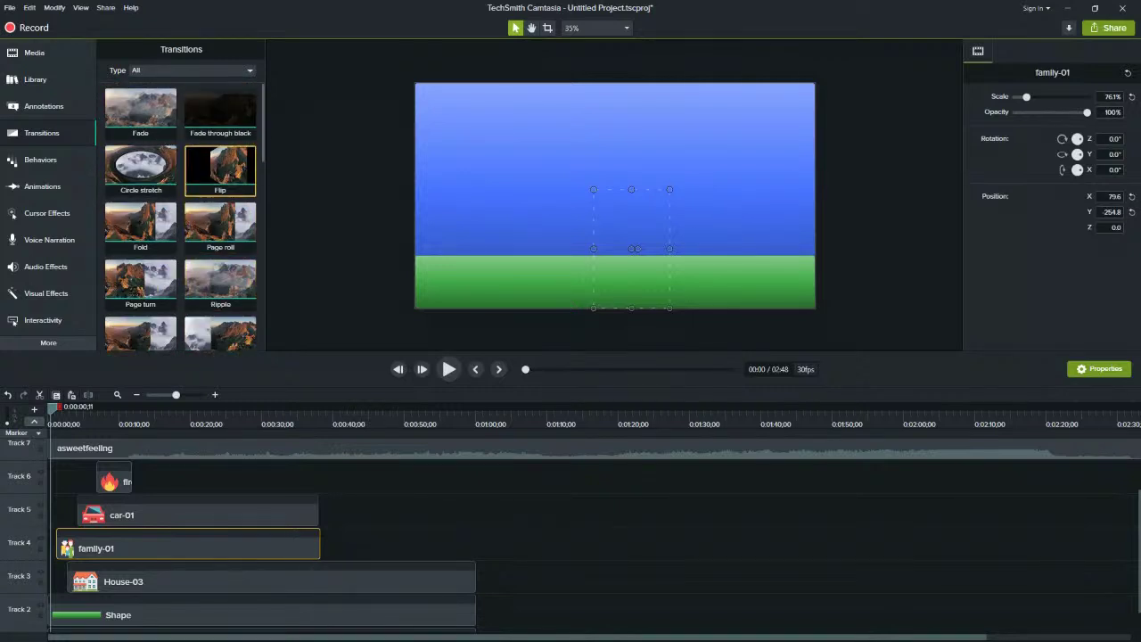
scroll(220, 169, "down", 3)
scroll(140, 116, "up", 1)
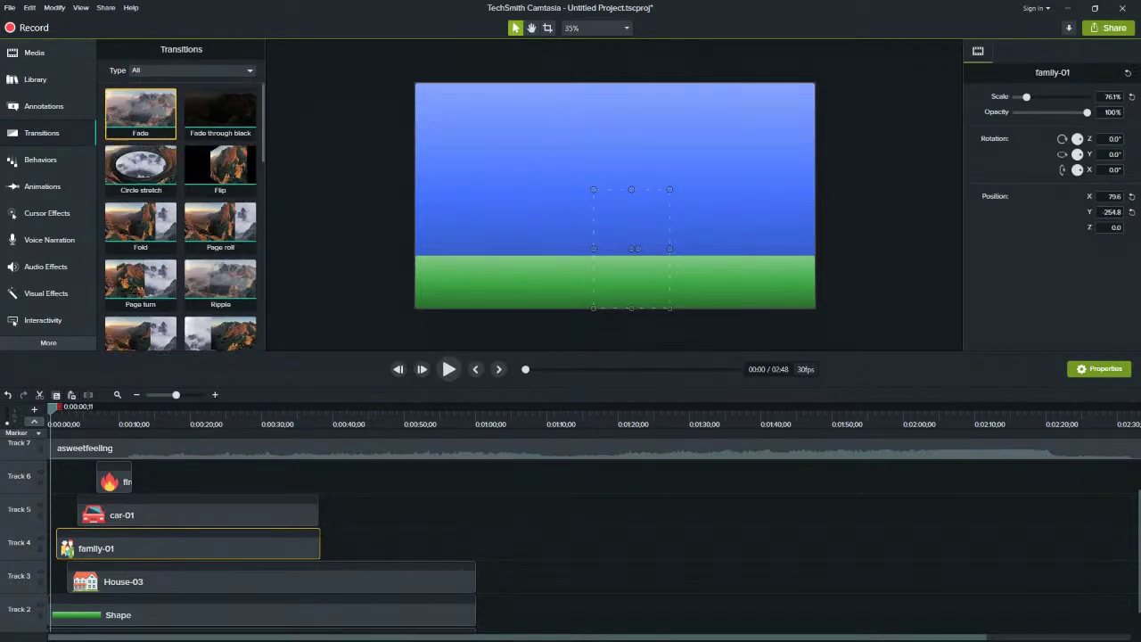
mouse_move(140, 111)
left_mouse_down()
mouse_move(81, 530)
mouse_move(99, 246)
mouse_move(135, 100)
mouse_move(140, 109)
left_mouse_up()
scroll(214, 254, "down", 5)
scroll(221, 254, "down", 8)
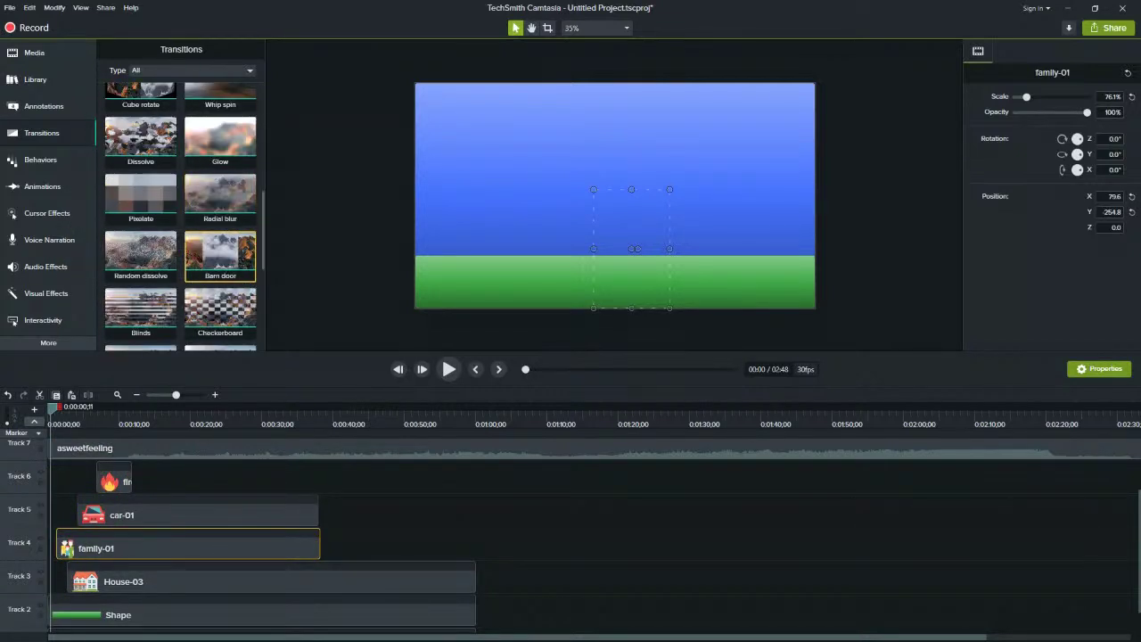
scroll(220, 259, "down", 10)
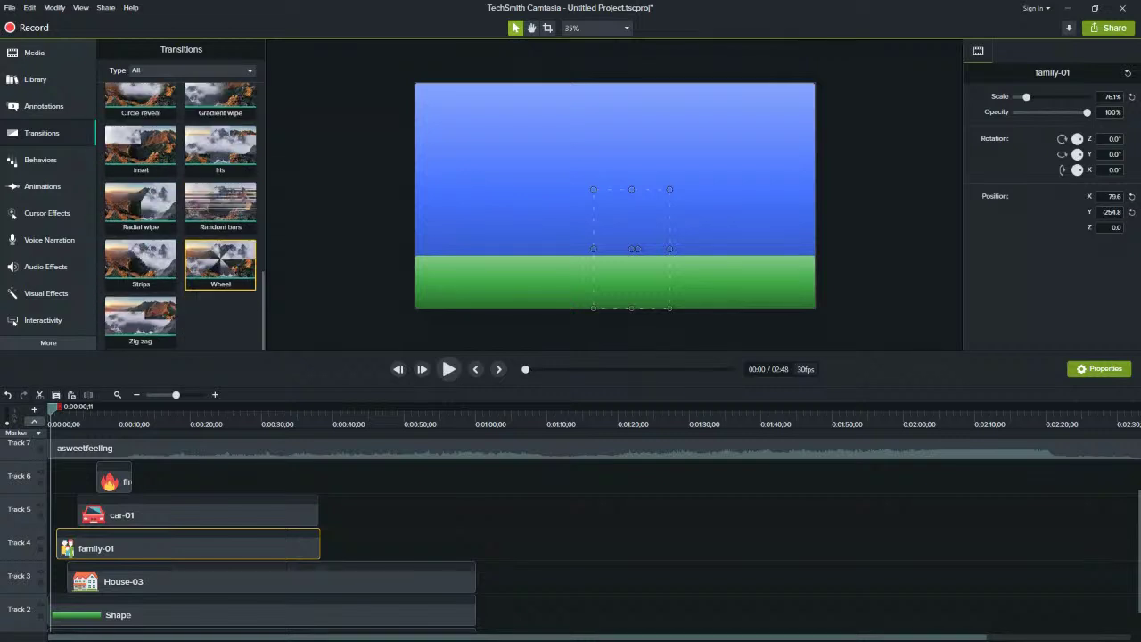
scroll(141, 268, "up", 2)
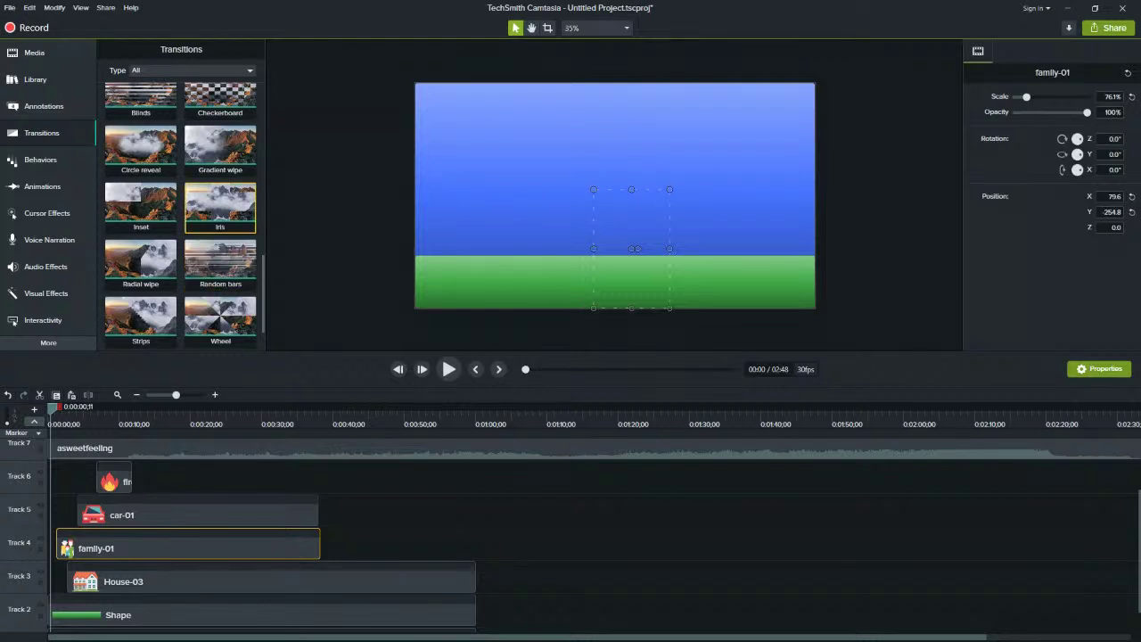
scroll(220, 223, "up", 5)
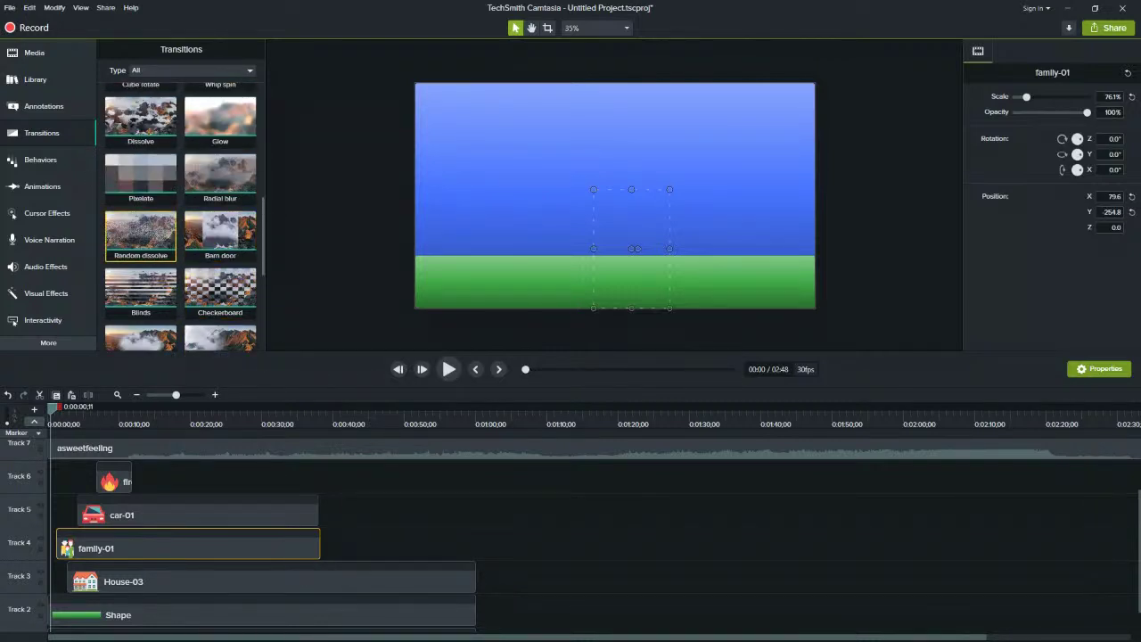
scroll(141, 237, "up", 1)
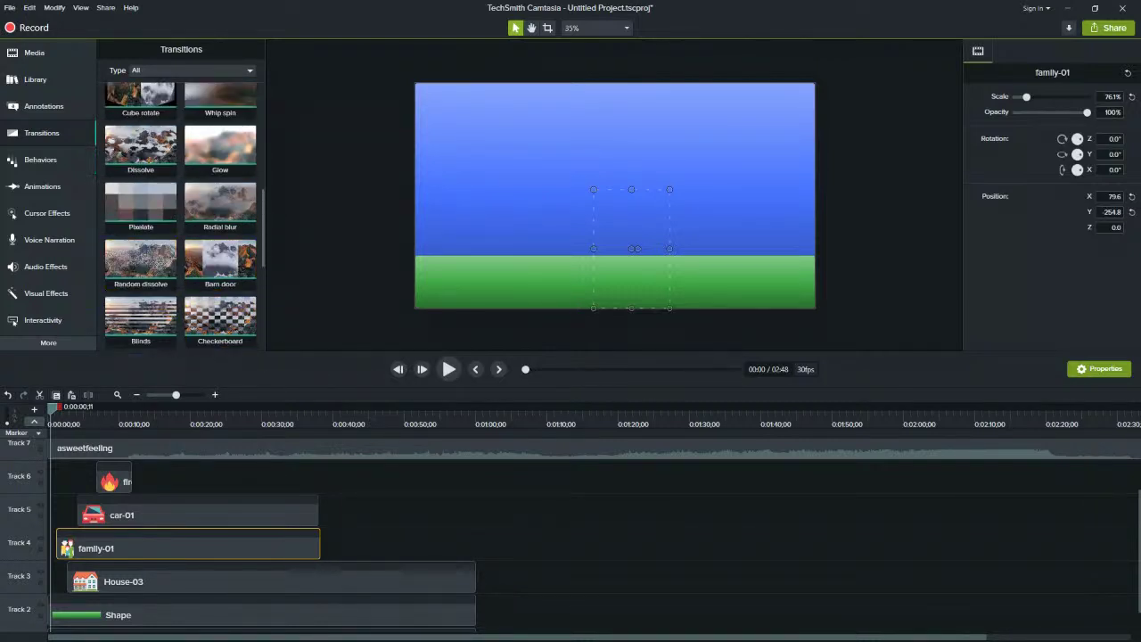
scroll(220, 265, "up", 2)
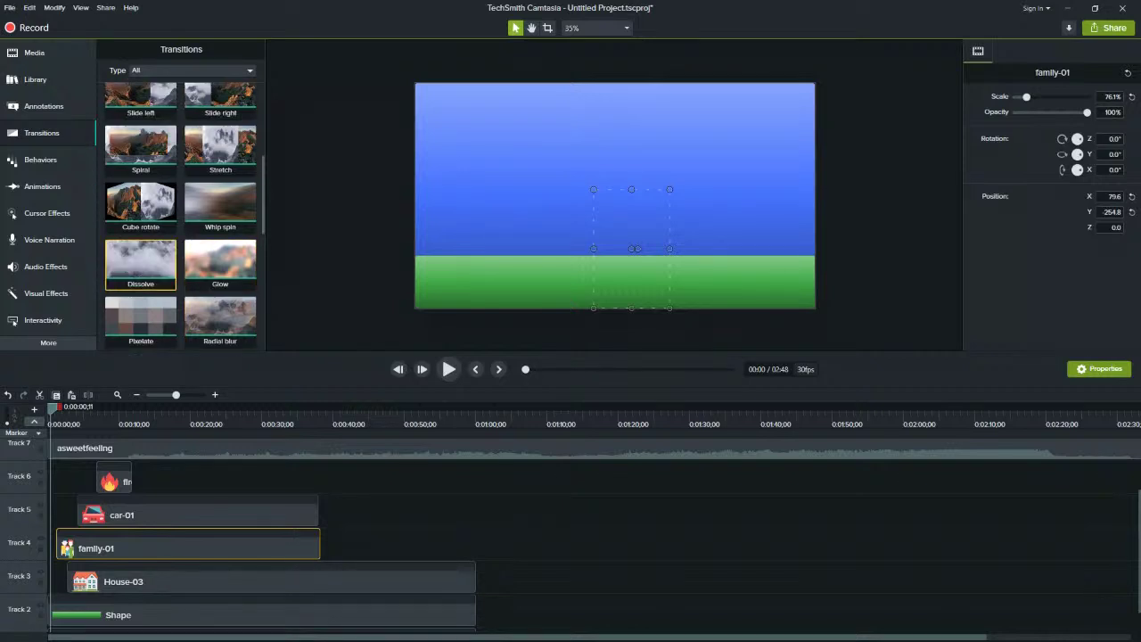
scroll(220, 294, "up", 2)
scroll(220, 267, "up", 3)
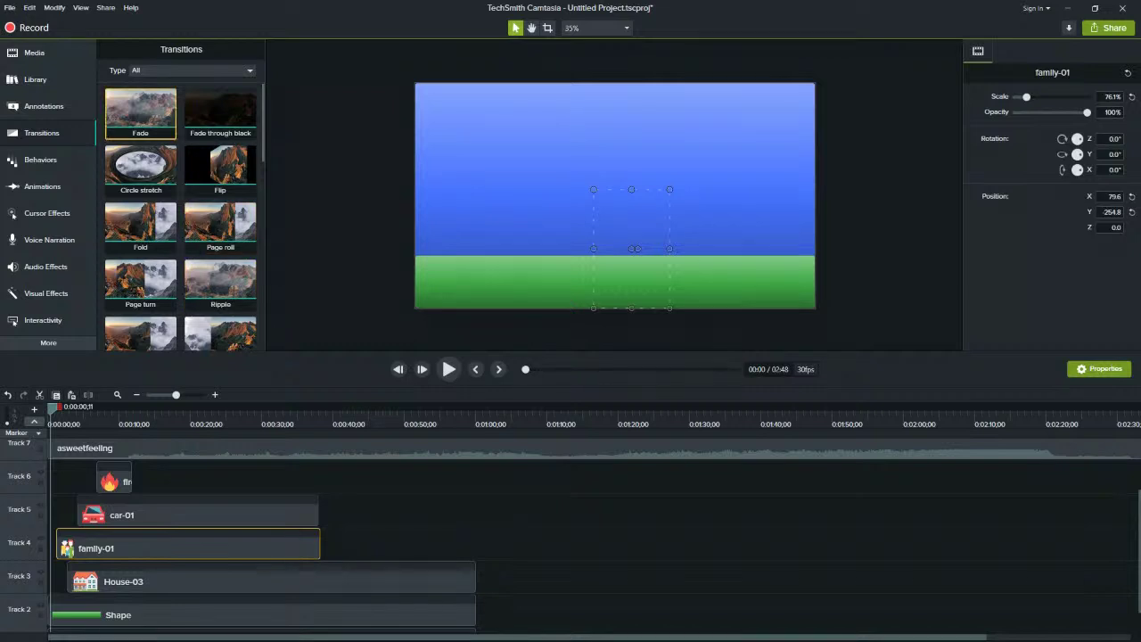
Add a Fade transition at the start of the family-01 clip and play the scene to about 0:00:04
left_click_drag(140, 111, 109, 419)
left_click_drag(71, 547, 64, 548)
left_click_drag(140, 113, 66, 548)
left_click_drag(51, 409, 54, 408)
key("space")
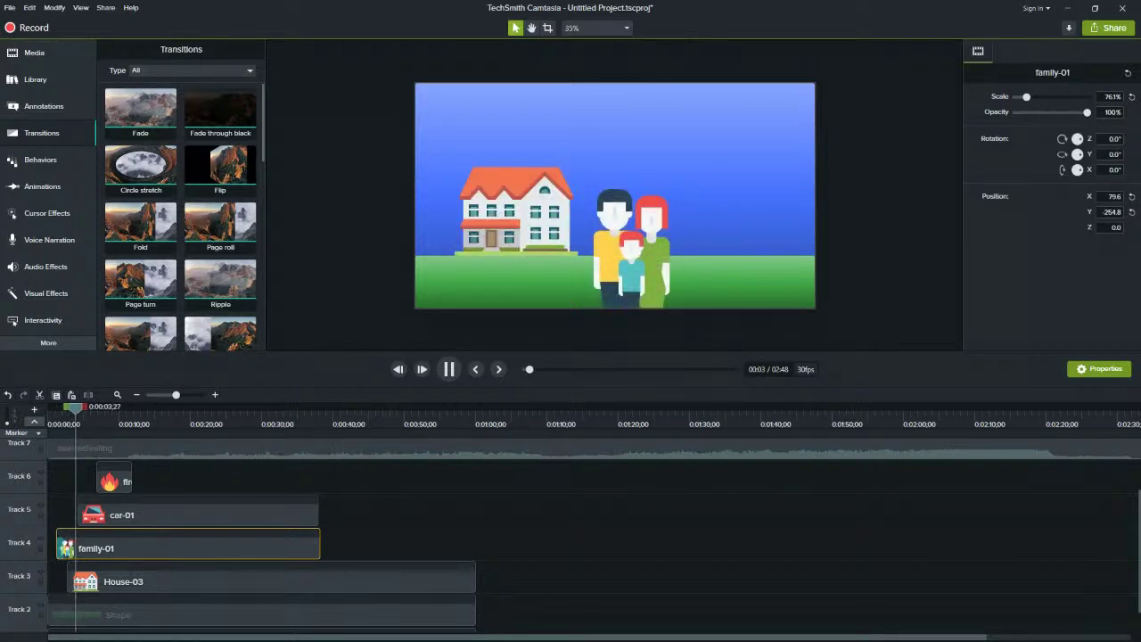
key("space")
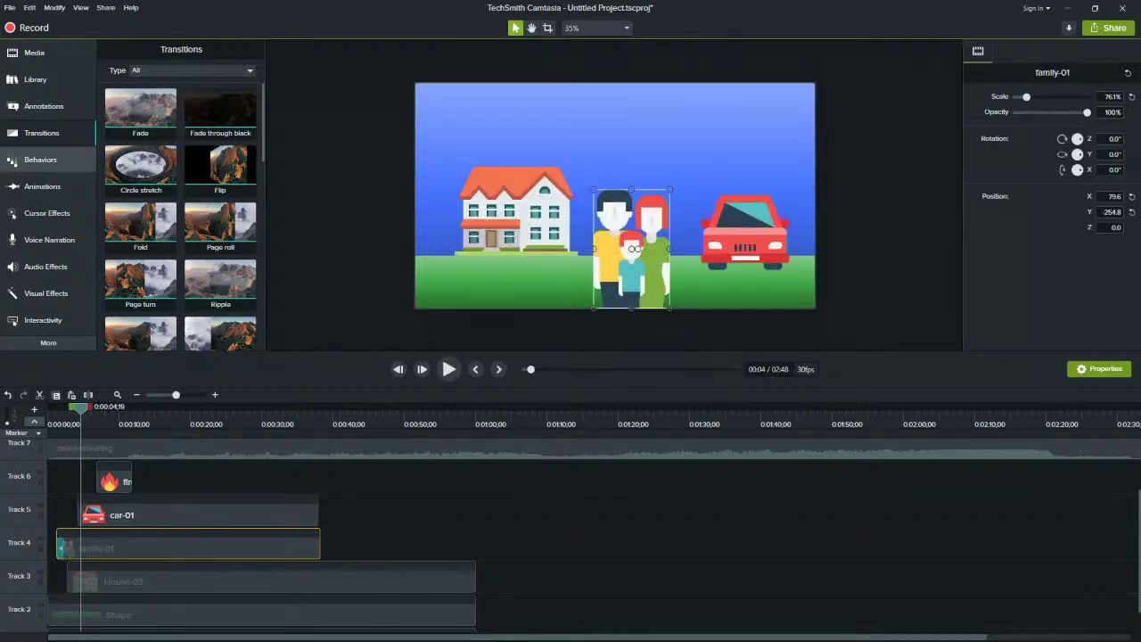
Examine the available behaviors, Zoom-n-Pan and animation presets, and cursor effects
left_click(40, 159)
left_click(42, 187)
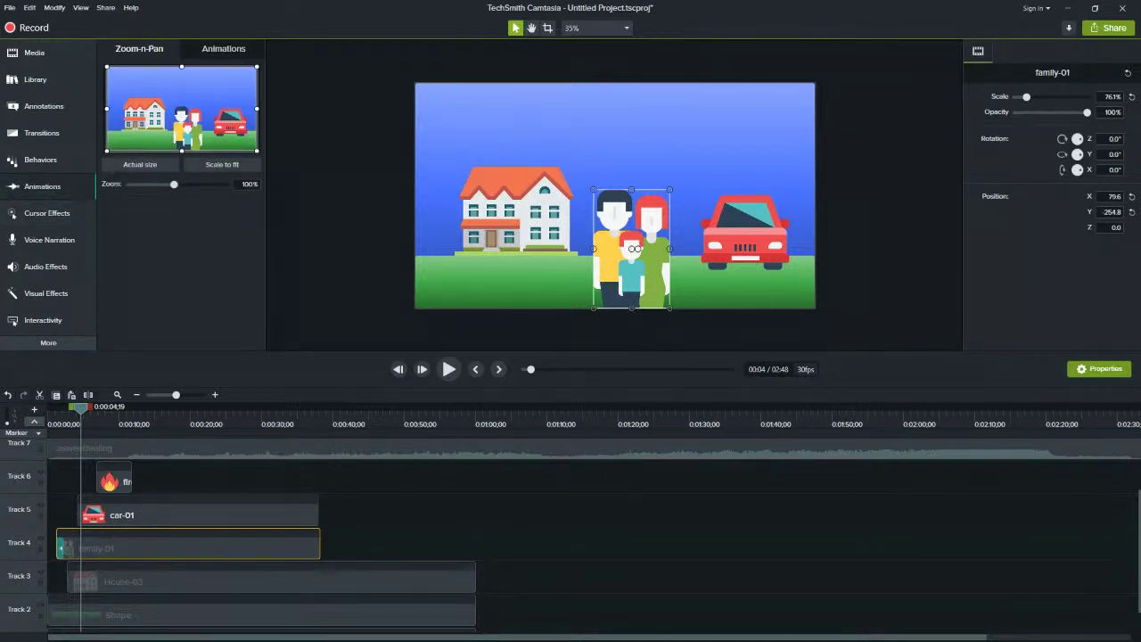
left_click(42, 187)
left_click(42, 187)
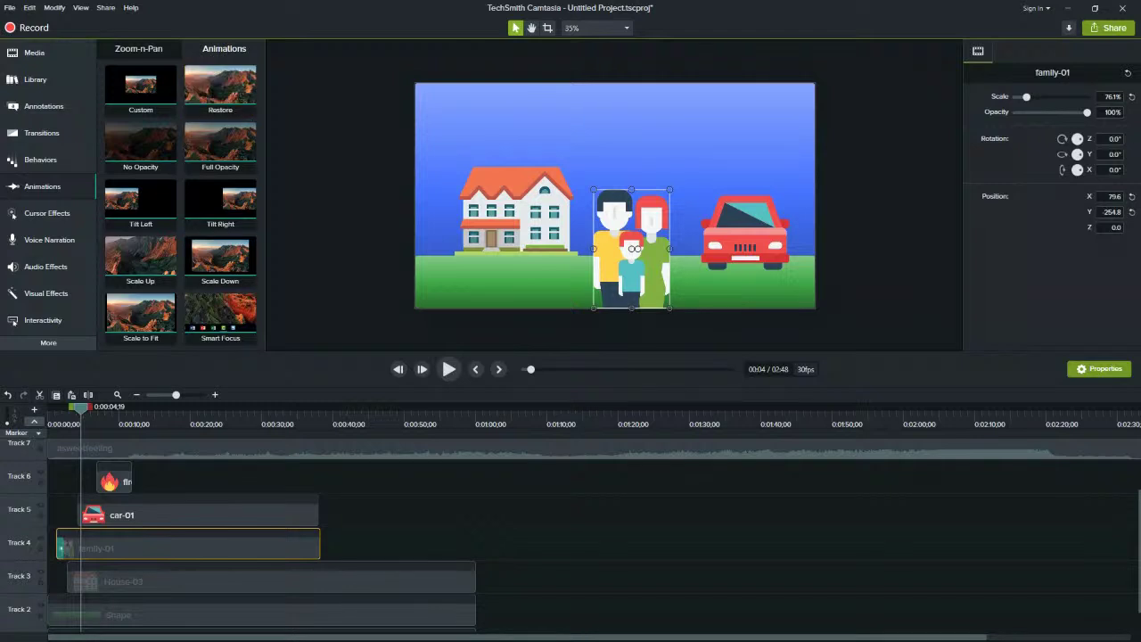
left_click(139, 49)
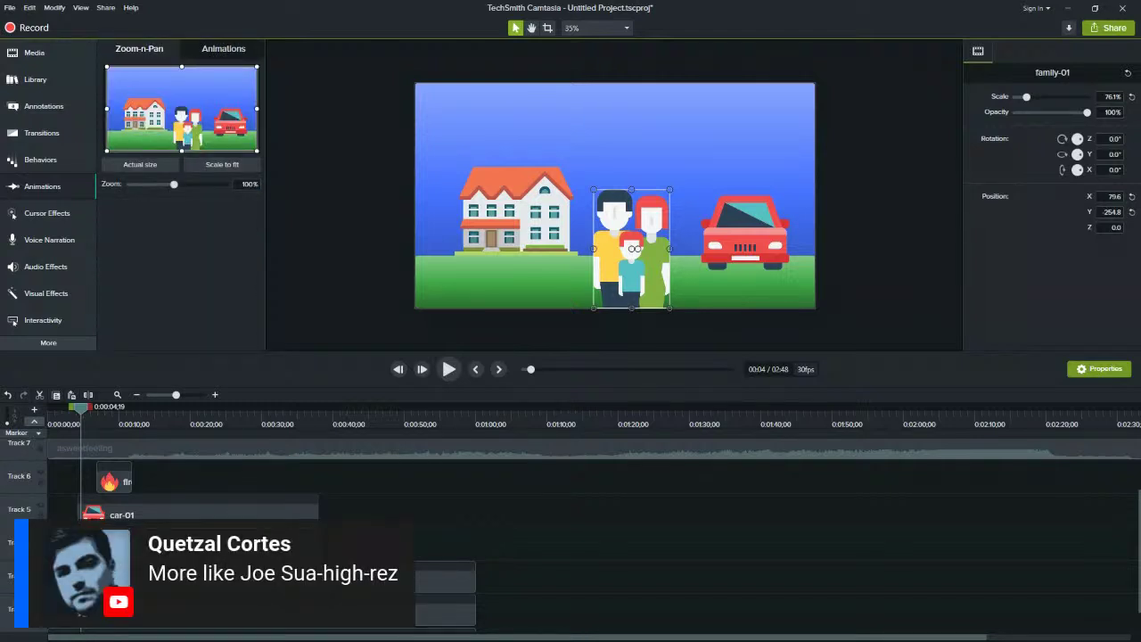
left_click(47, 213)
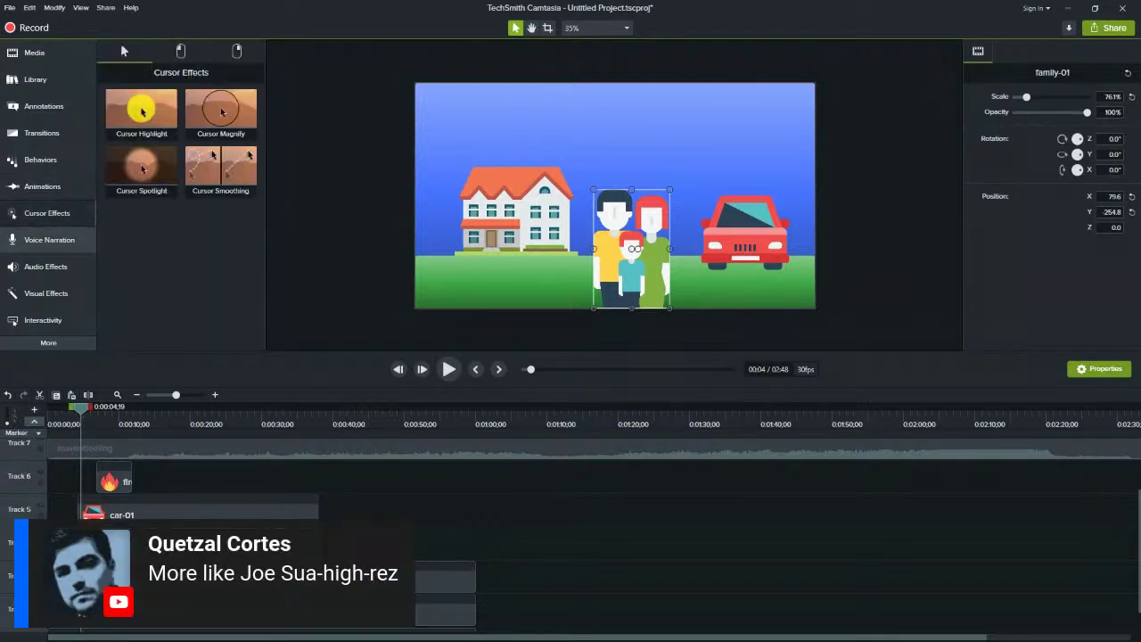
left_click(49, 240)
left_click(41, 160)
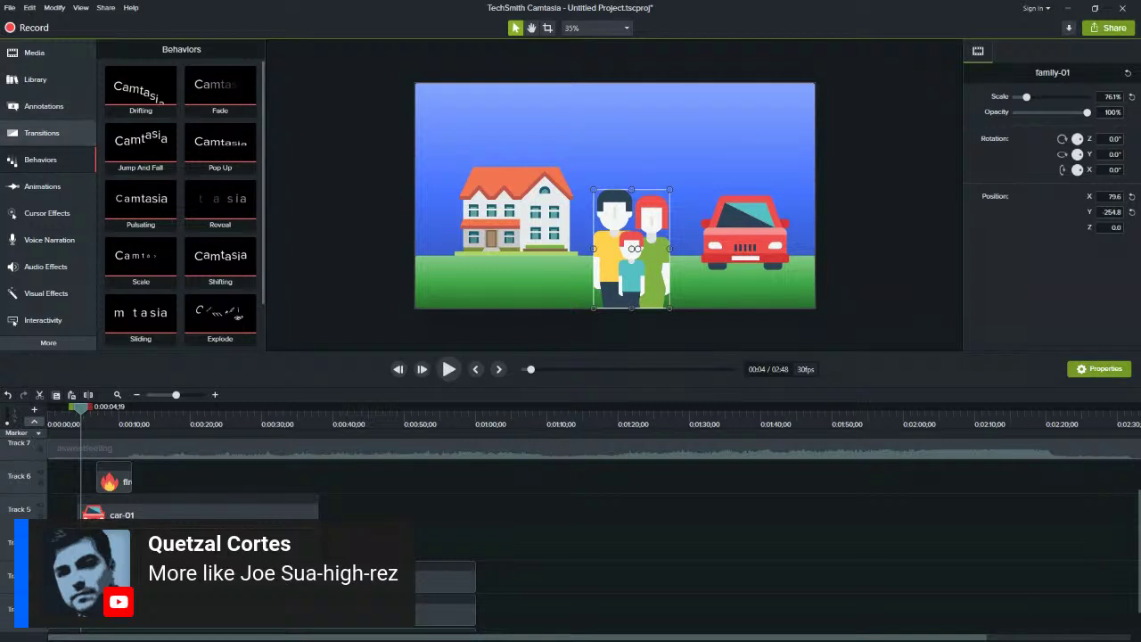
Add transitions at the starts of the House-03 and car-01 clips, using Glow for the car
left_click(42, 132)
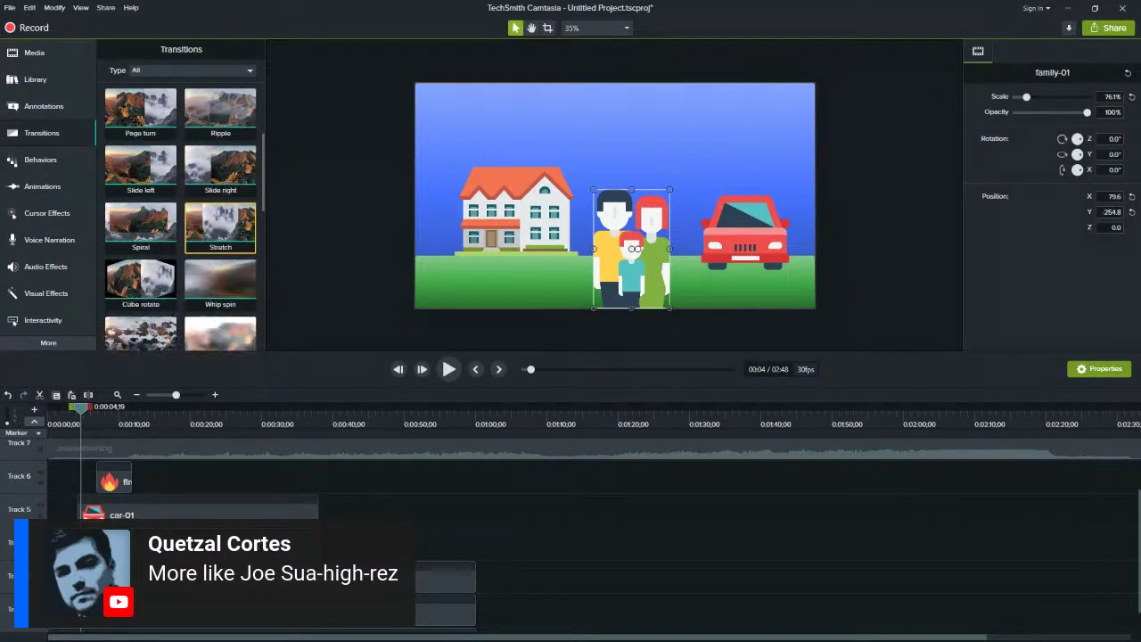
scroll(220, 256, "down", 3)
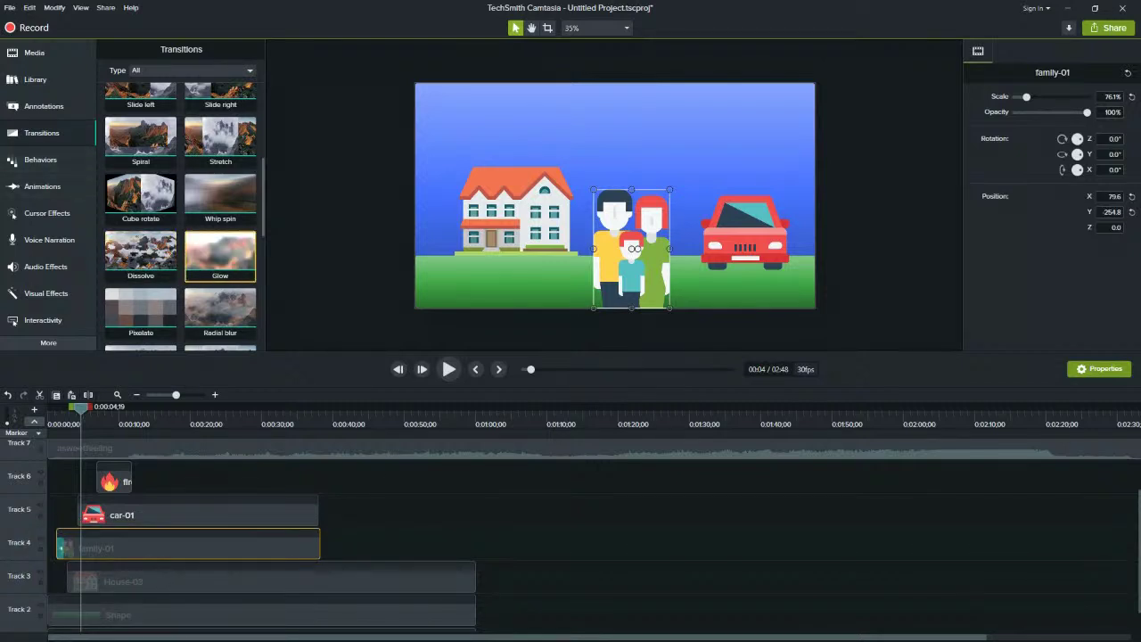
key("ctrl+a")
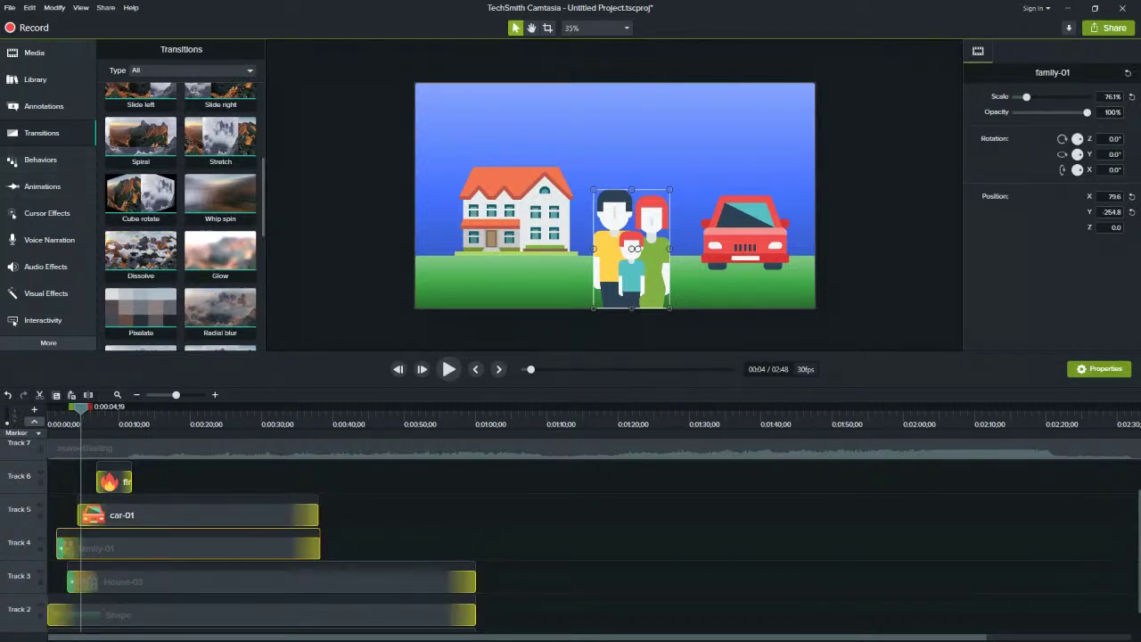
left_click_drag(220, 253, 223, 294)
left_click_drag(221, 201, 89, 515)
Play the scene from about 0:00:01 to 0:00:06 to review the new clip transitions
left_click_drag(81, 408, 60, 408)
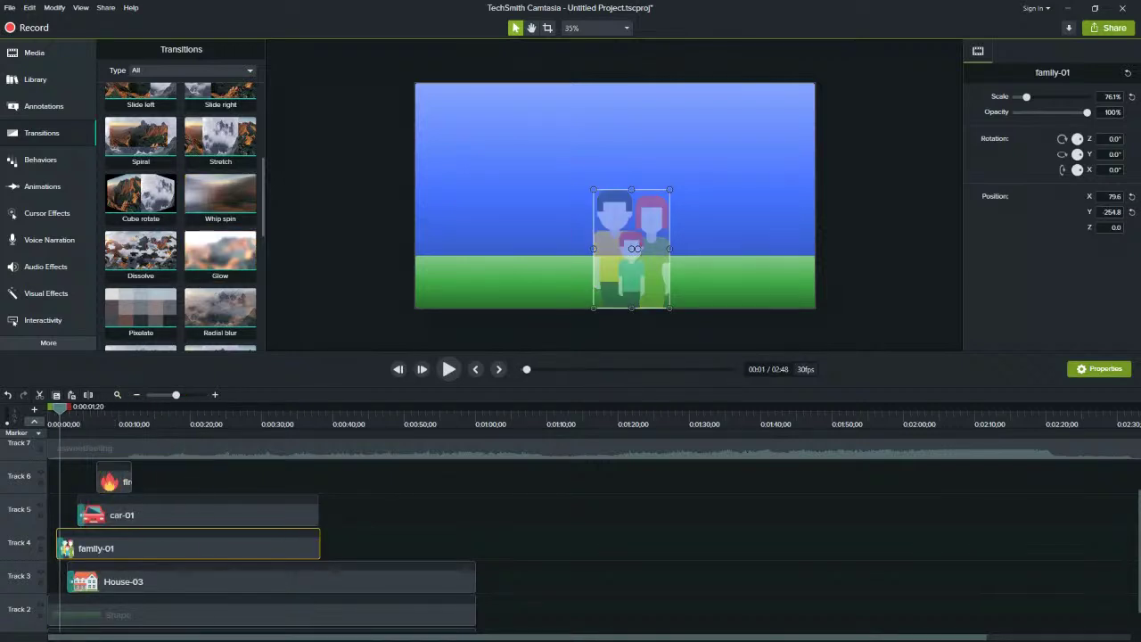
key("space")
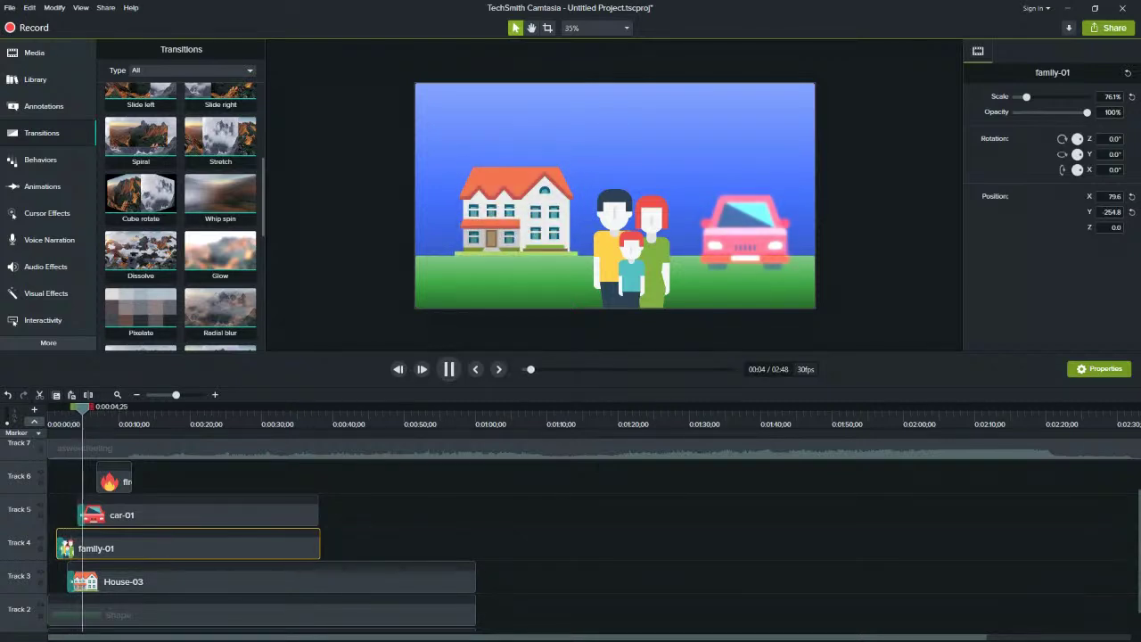
key("space")
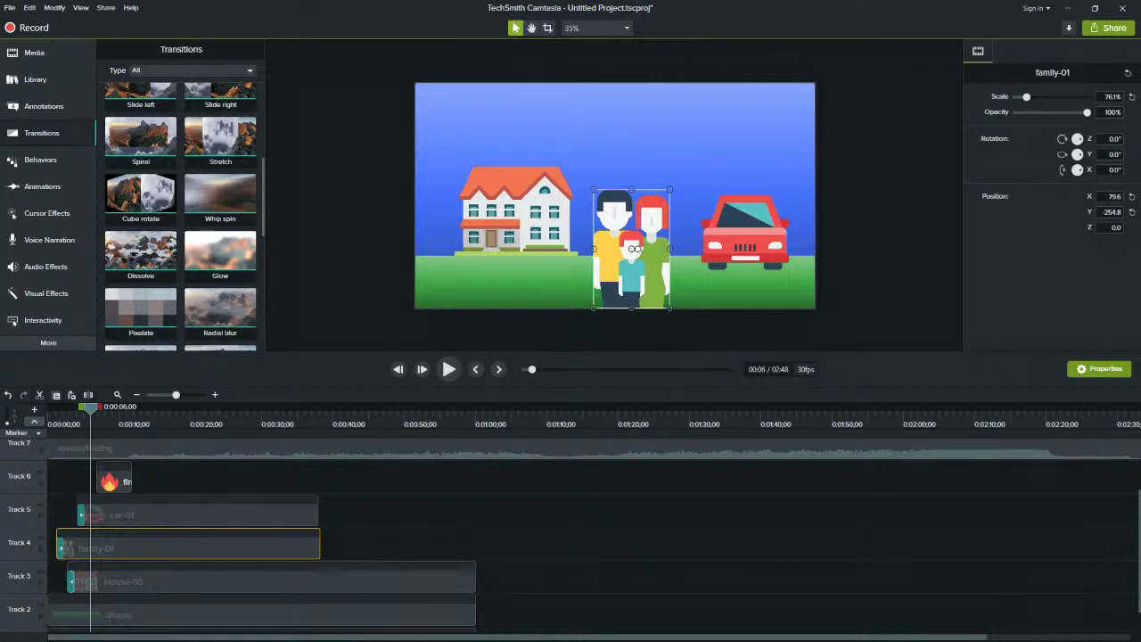
scroll(70, 533, "up", 3)
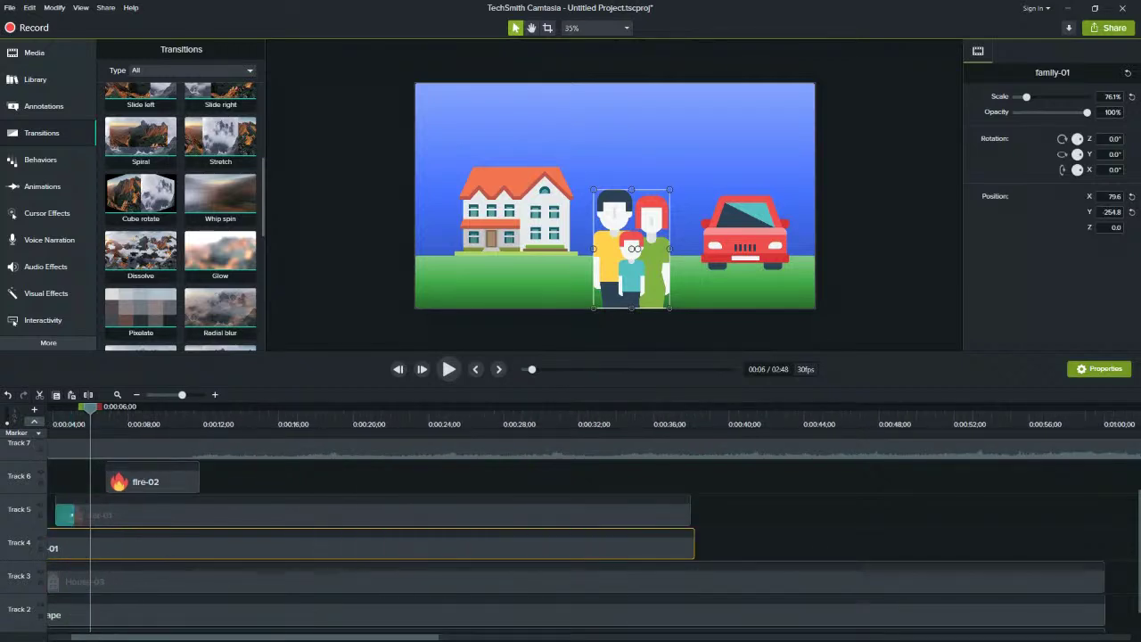
Shorten the Glow transitions at the starts of the House-03 and car-01 clips
scroll(98, 533, "left", 1)
scroll(98, 533, "up", 1)
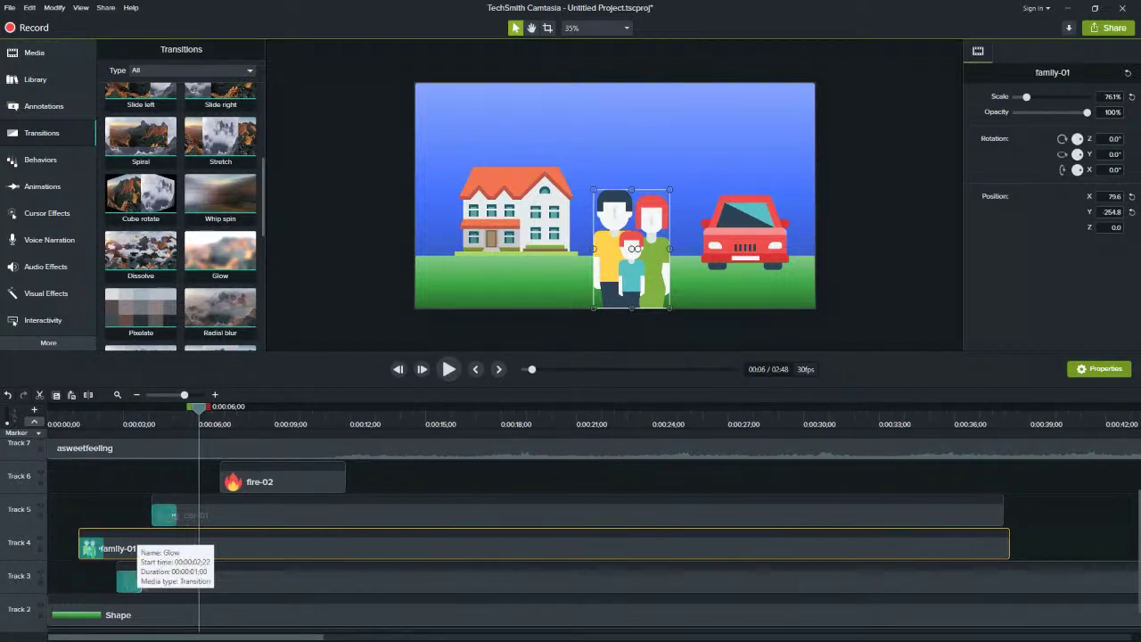
mouse_move(140, 582)
left_mouse_down()
mouse_move(339, 583)
mouse_move(131, 583)
left_mouse_up()
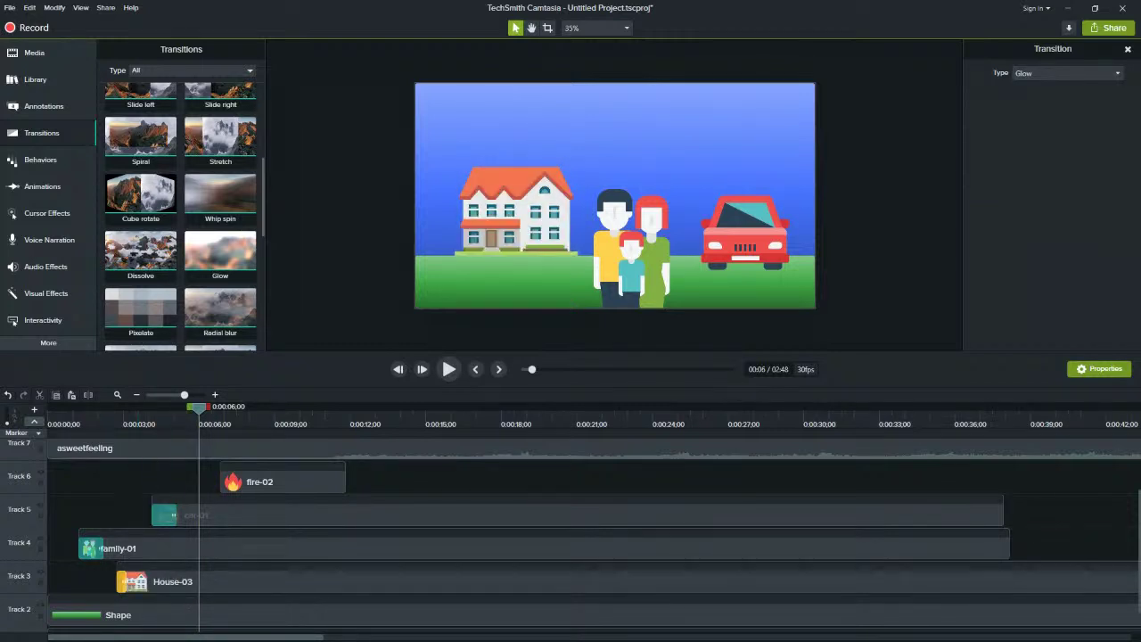
left_click(174, 515)
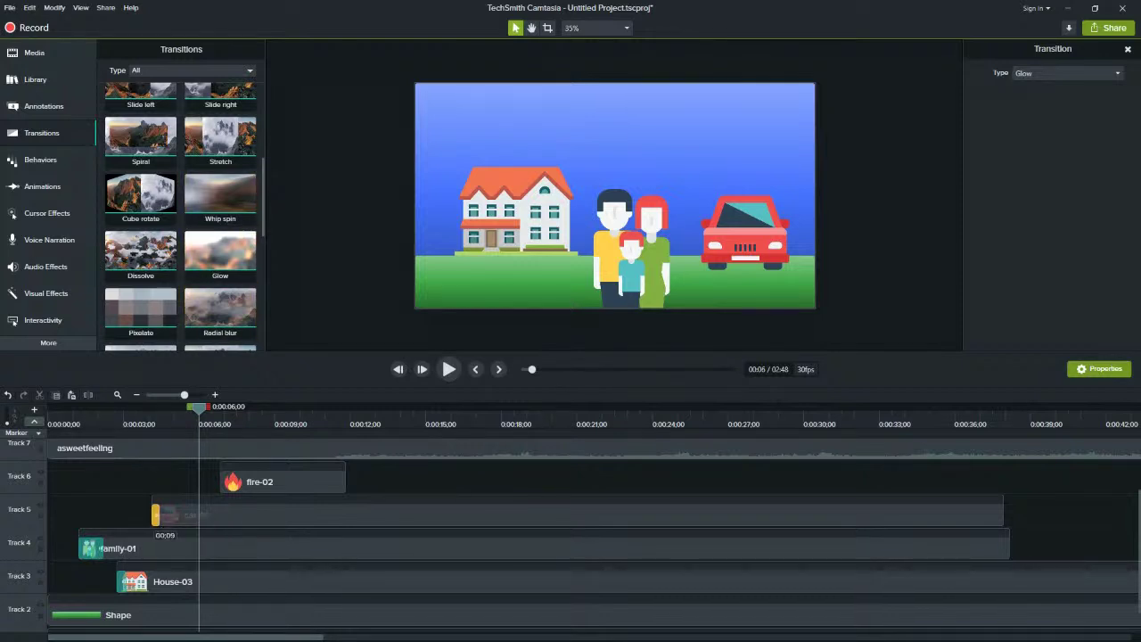
Play the scene from about 0:00:01 to 0:00:08 to review the shortened transitions
left_click_drag(199, 408, 72, 409)
key("space")
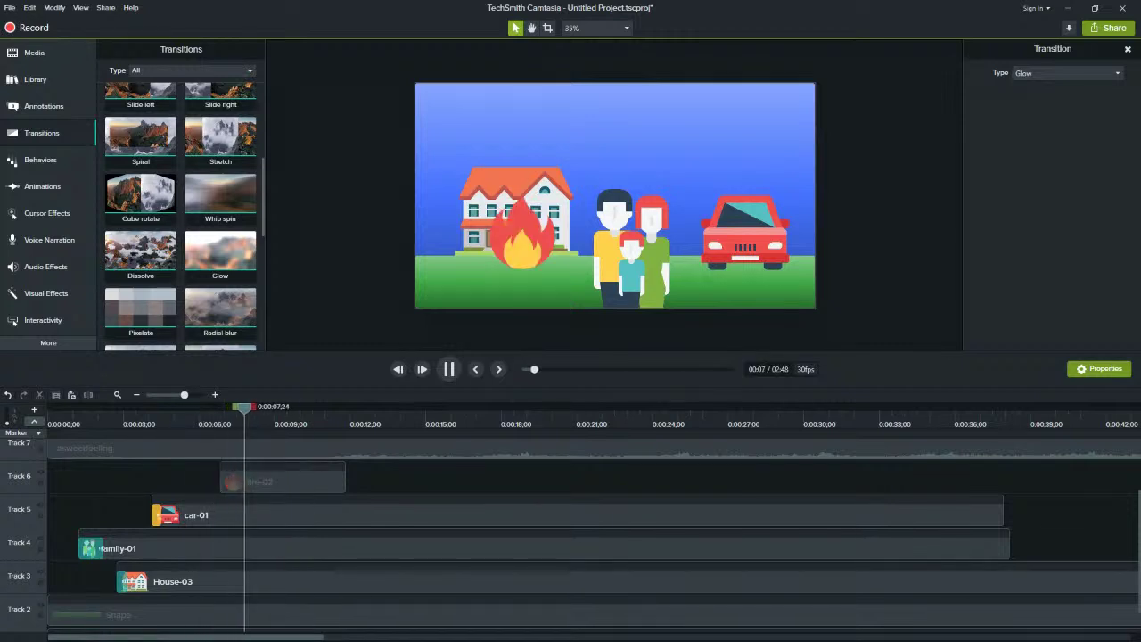
key("space")
Apply the Scale Up animation to the start of the fire-02 clip and play that section to about 0:00:08
left_click(259, 481)
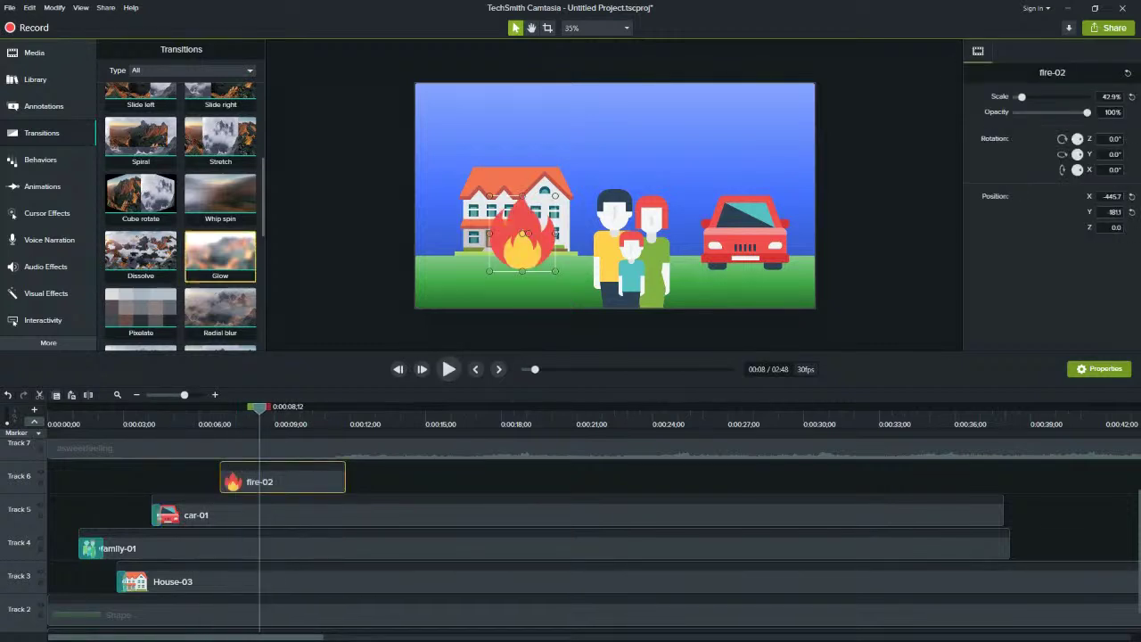
scroll(220, 267, "down", 1)
scroll(221, 267, "down", 6)
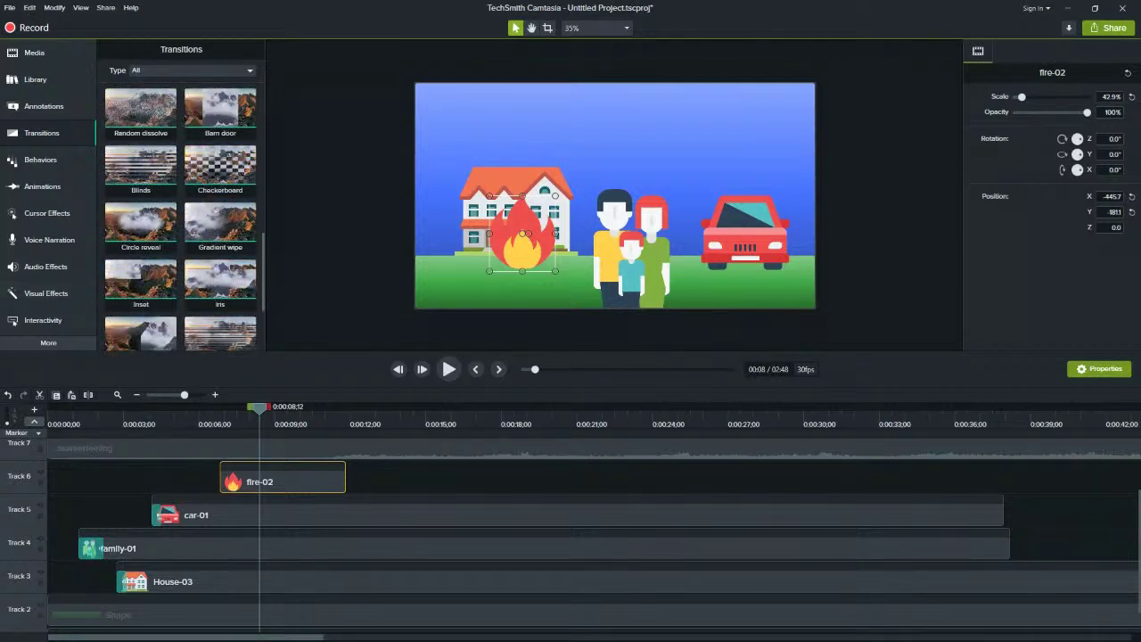
left_click(42, 186)
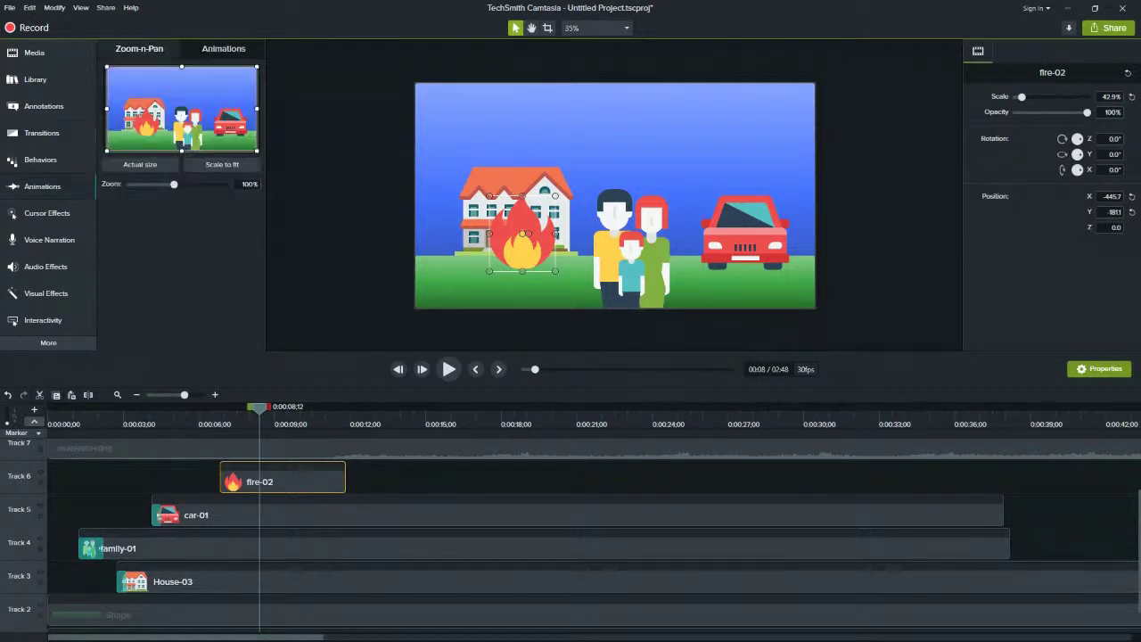
left_click(223, 49)
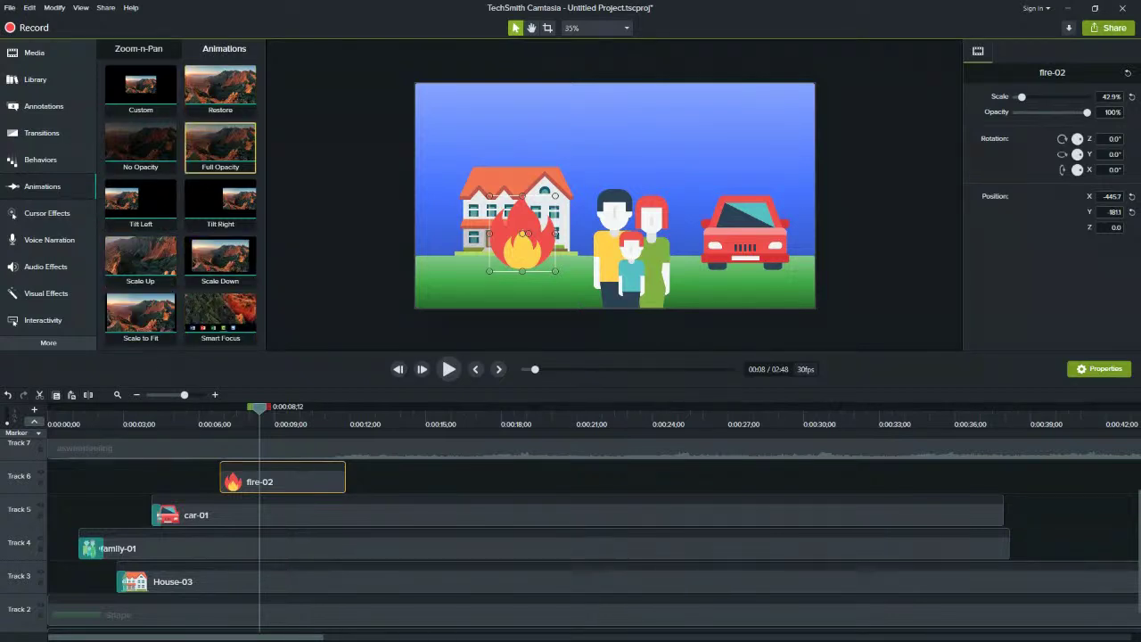
left_click_drag(140, 259, 233, 482)
left_click_drag(245, 409, 204, 408)
key("space")
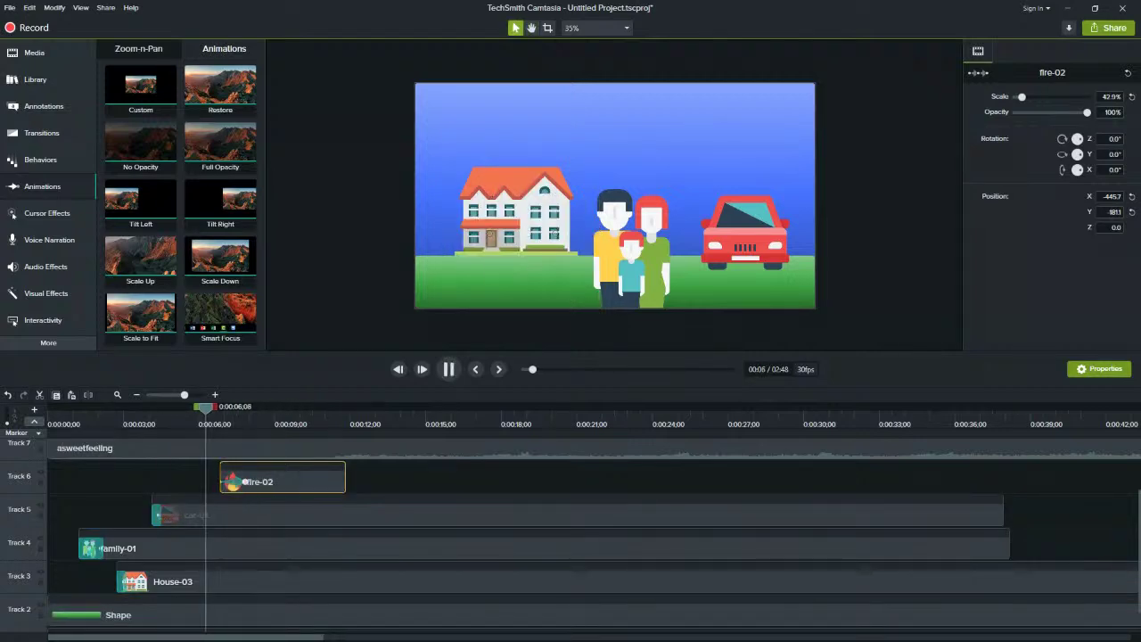
key("space")
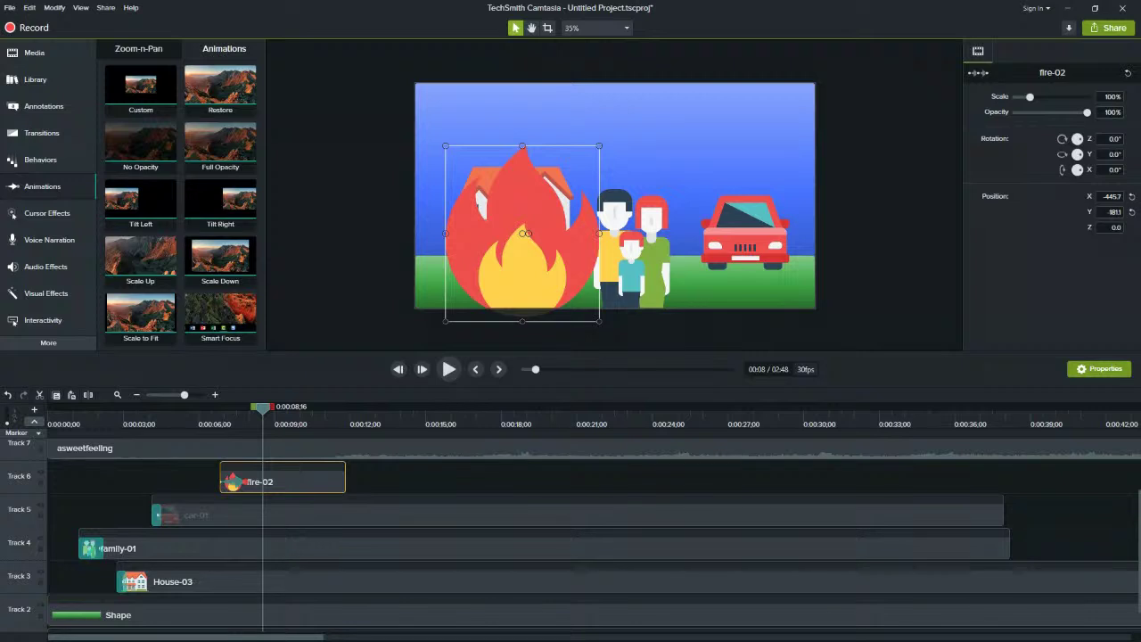
Reduce the fire to about 41.5% at its animation's end and extend the animation to about 0:00:08,13
left_click_drag(599, 322, 517, 237)
left_click_drag(263, 408, 221, 408)
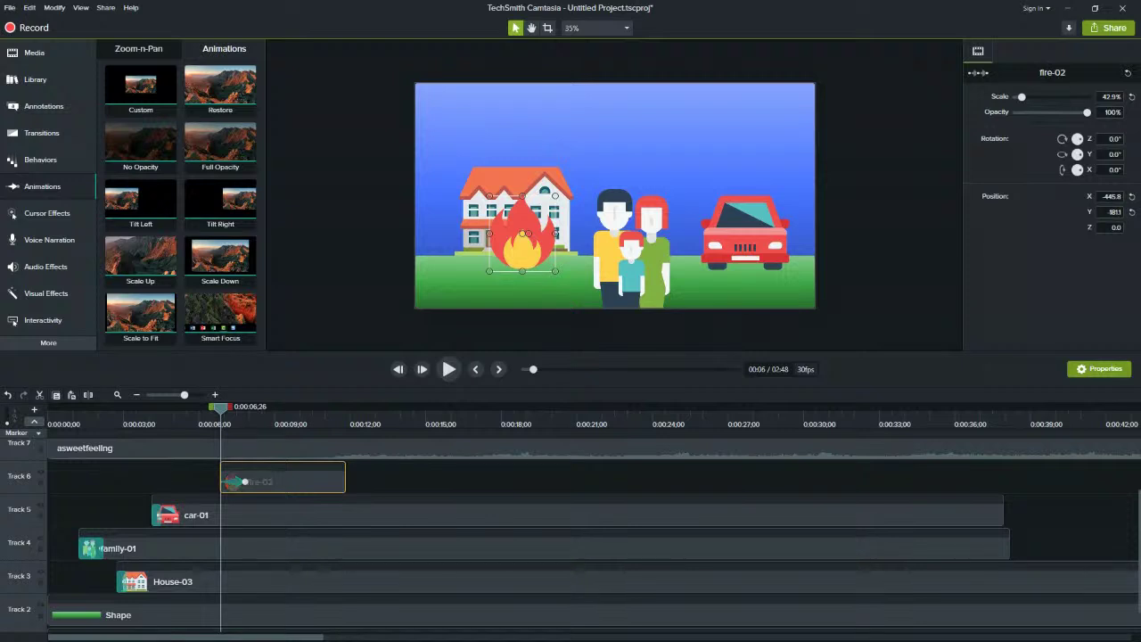
mouse_move(244, 481)
left_mouse_down()
mouse_move(318, 481)
mouse_move(259, 482)
left_mouse_up()
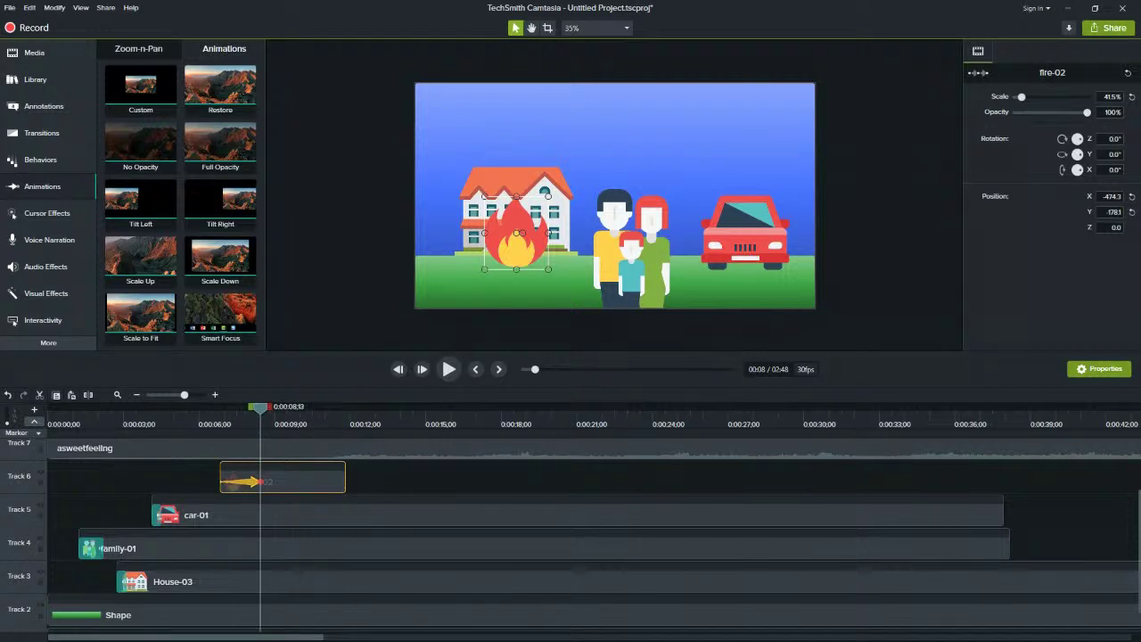
At the start of the fire's animation, shrink the fire to about 17.8% and place it near the house's upper window
left_click_drag(253, 407, 213, 407)
left_click(236, 449)
left_click(234, 482)
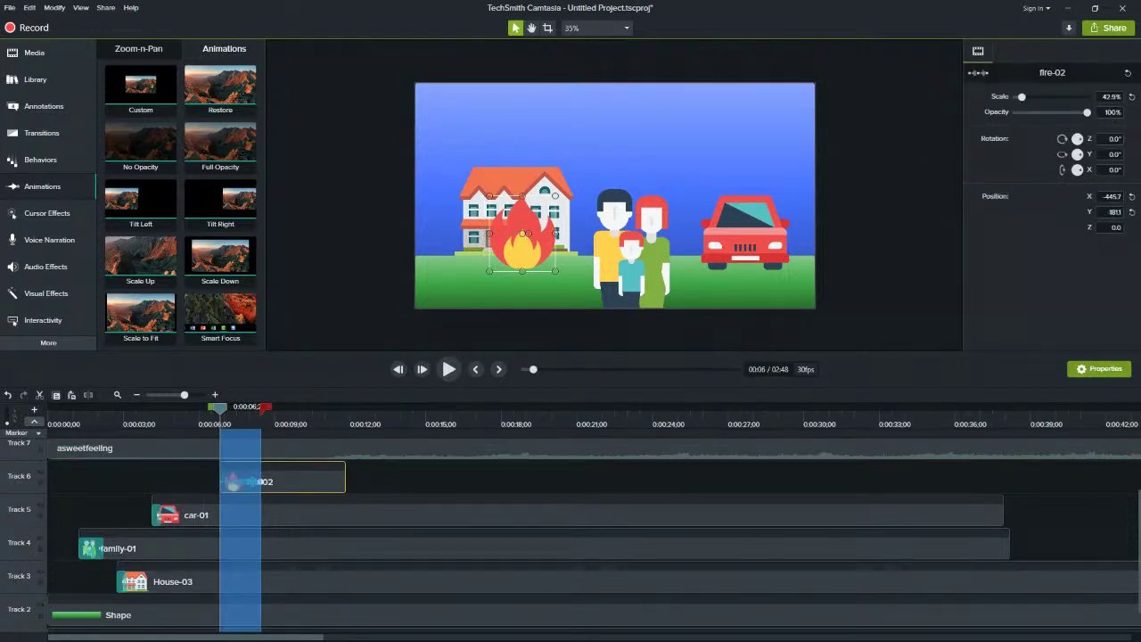
left_click(292, 418)
mouse_move(220, 407)
left_mouse_down()
mouse_move(233, 408)
mouse_move(192, 407)
mouse_move(220, 407)
left_mouse_up()
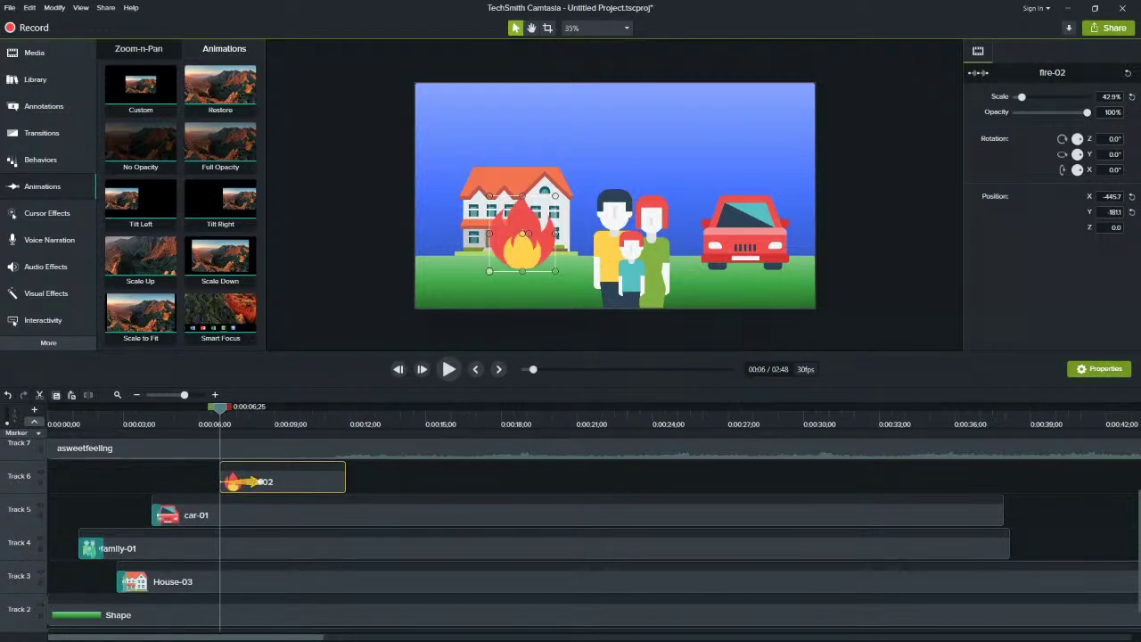
left_click_drag(490, 271, 554, 200)
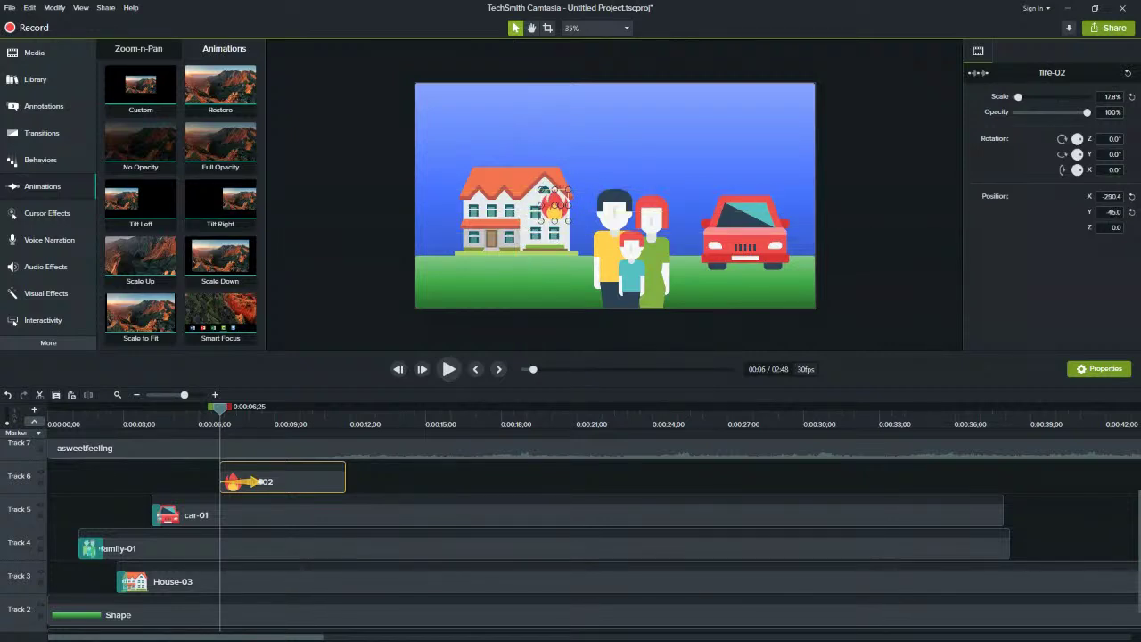
At the animation's end, enlarge the fire to about 64.3% over the house and extend the animation to about 0:00:08,26
left_click_drag(220, 409, 266, 409)
left_click_drag(516, 234, 516, 220)
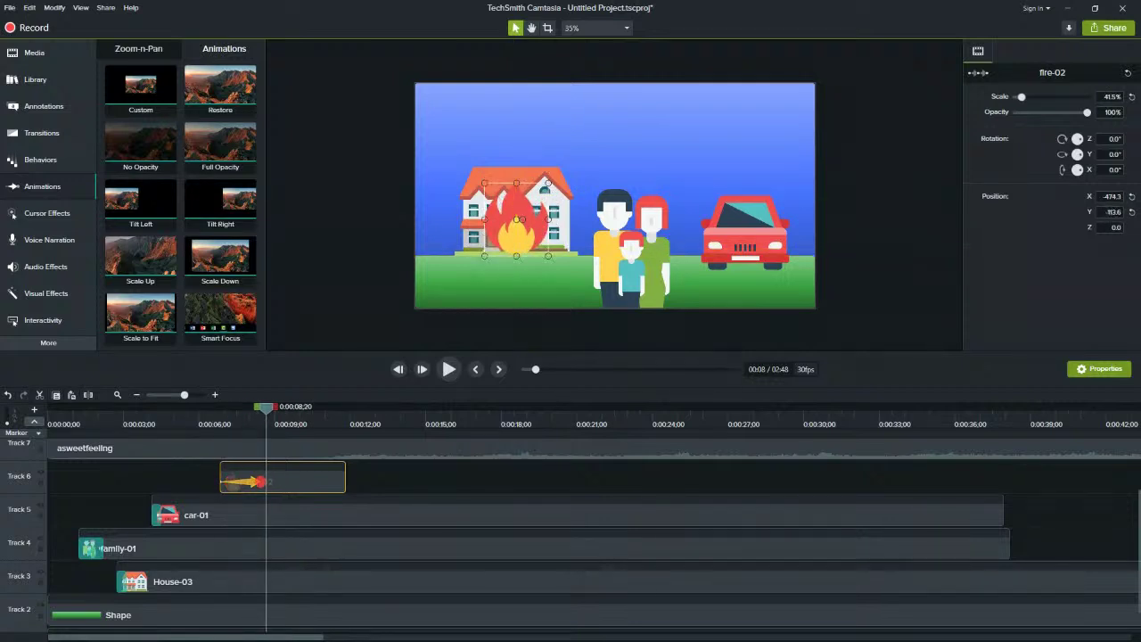
left_click_drag(549, 183, 583, 143)
left_click_drag(564, 189, 546, 182)
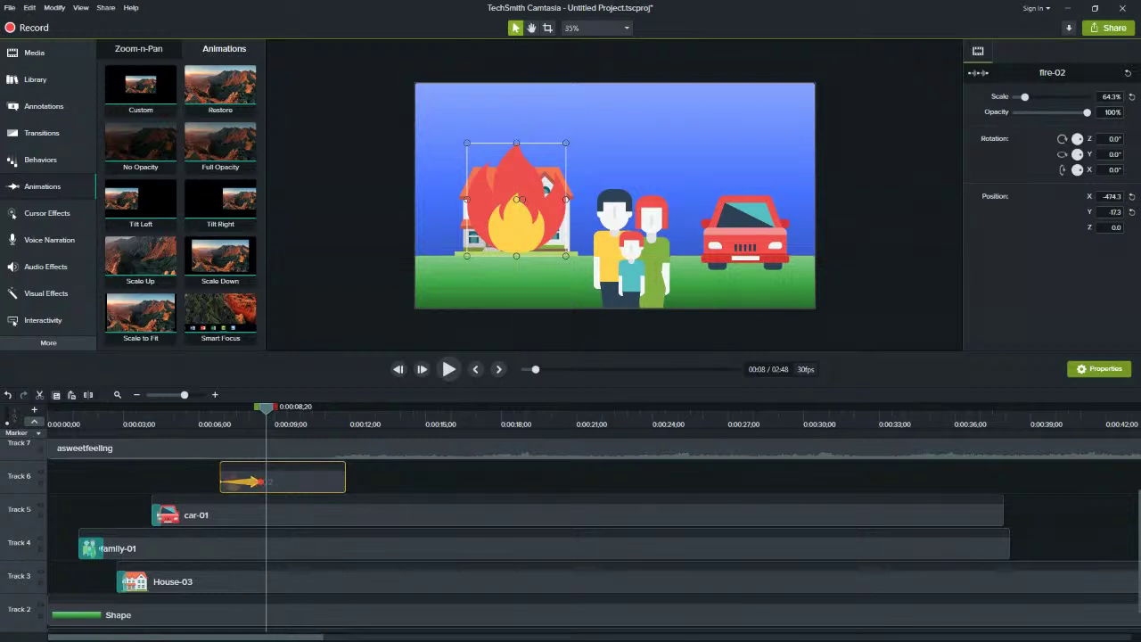
left_click_drag(261, 482, 272, 481)
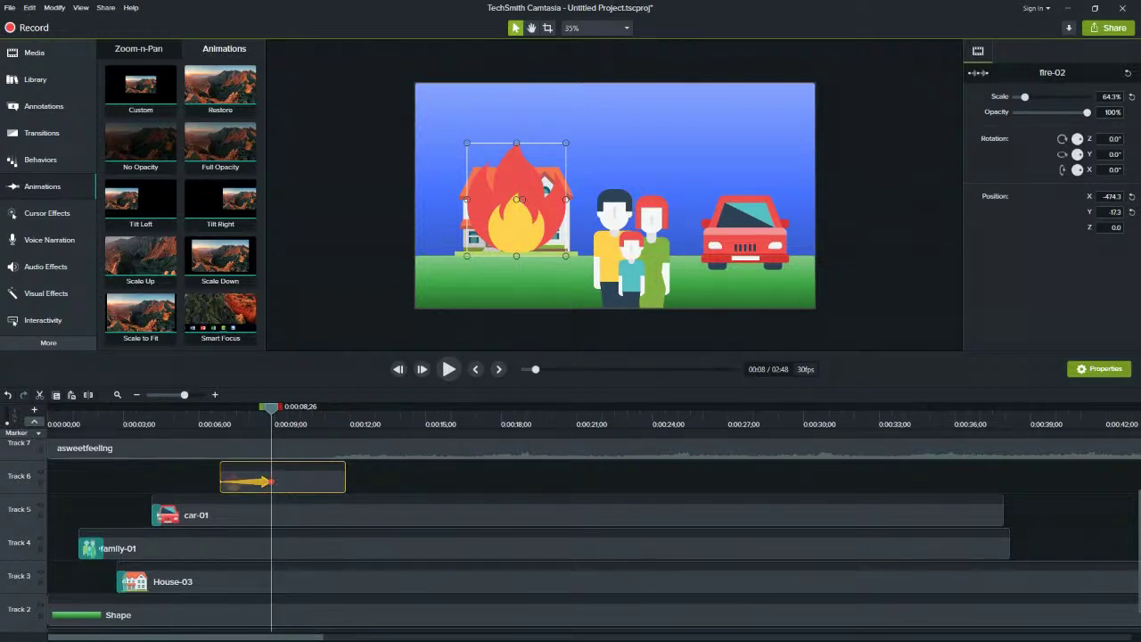
Play the growing fire from about 0:00:06 and adjust the end of its animation to 0:00:08,25
left_click(209, 421)
key("space")
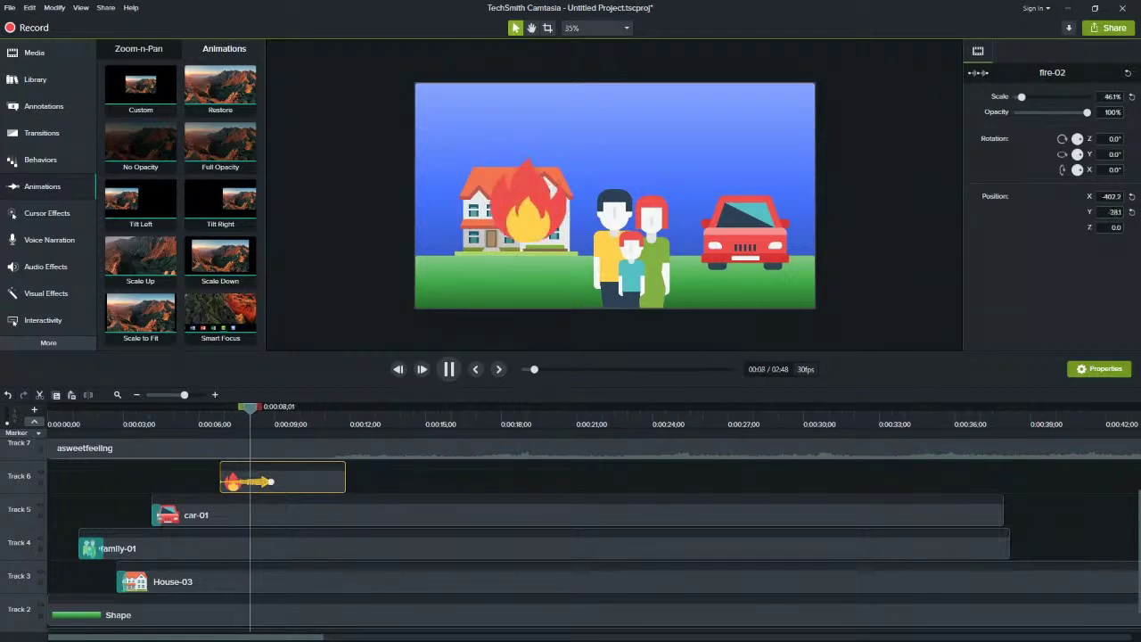
key("space")
mouse_move(289, 407)
left_mouse_down()
mouse_move(212, 407)
mouse_move(299, 407)
mouse_move(202, 407)
mouse_move(296, 408)
left_mouse_up()
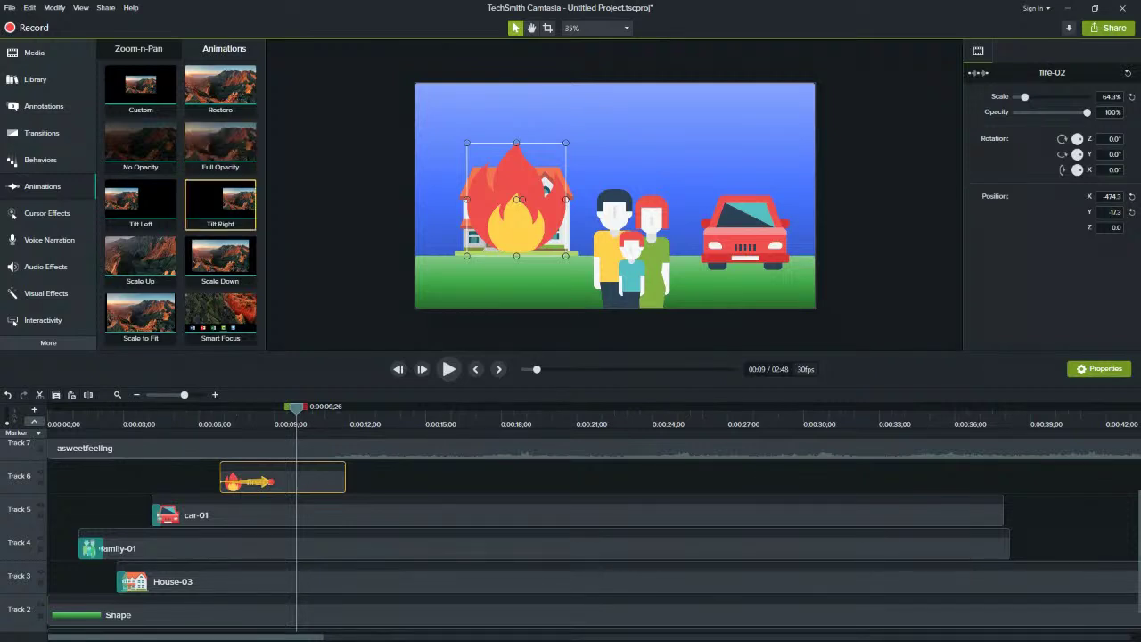
mouse_move(271, 482)
left_mouse_down()
mouse_move(283, 482)
mouse_move(270, 482)
left_mouse_up()
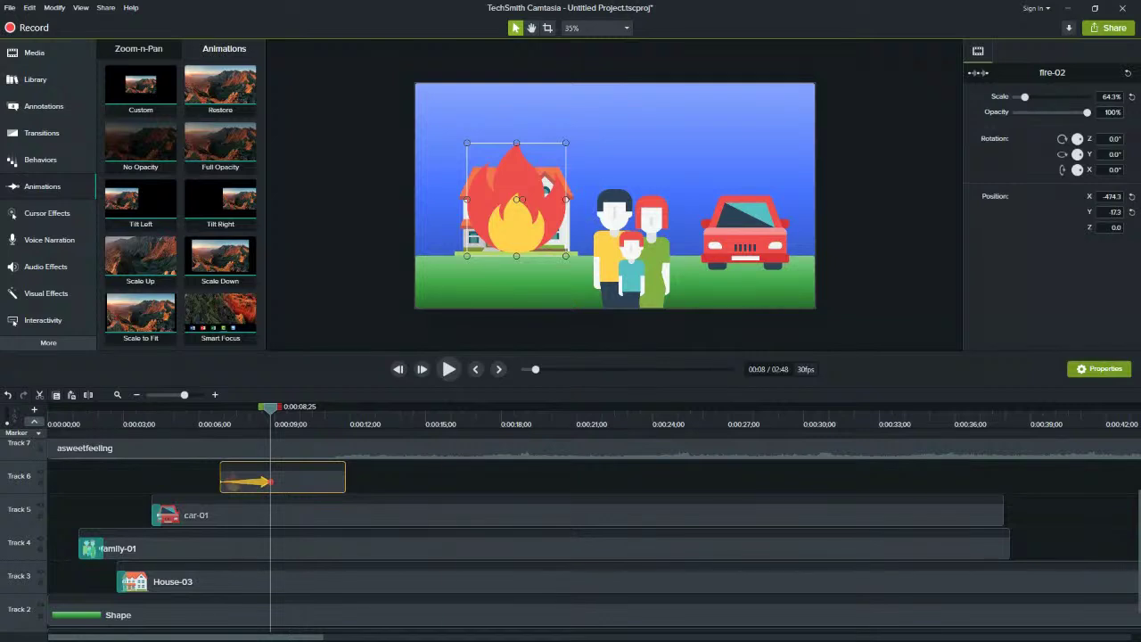
Examine how far the clips extend on the timeline, checking the family-01, fire-02 and car-01 clips
scroll(571, 521, "up", 1)
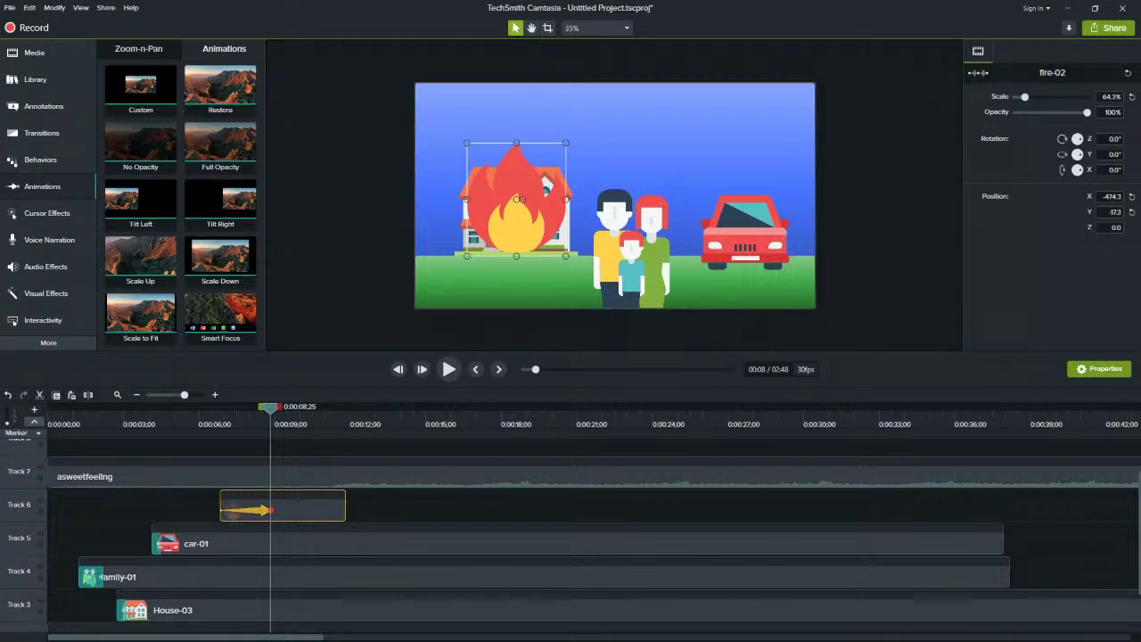
left_click(631, 249)
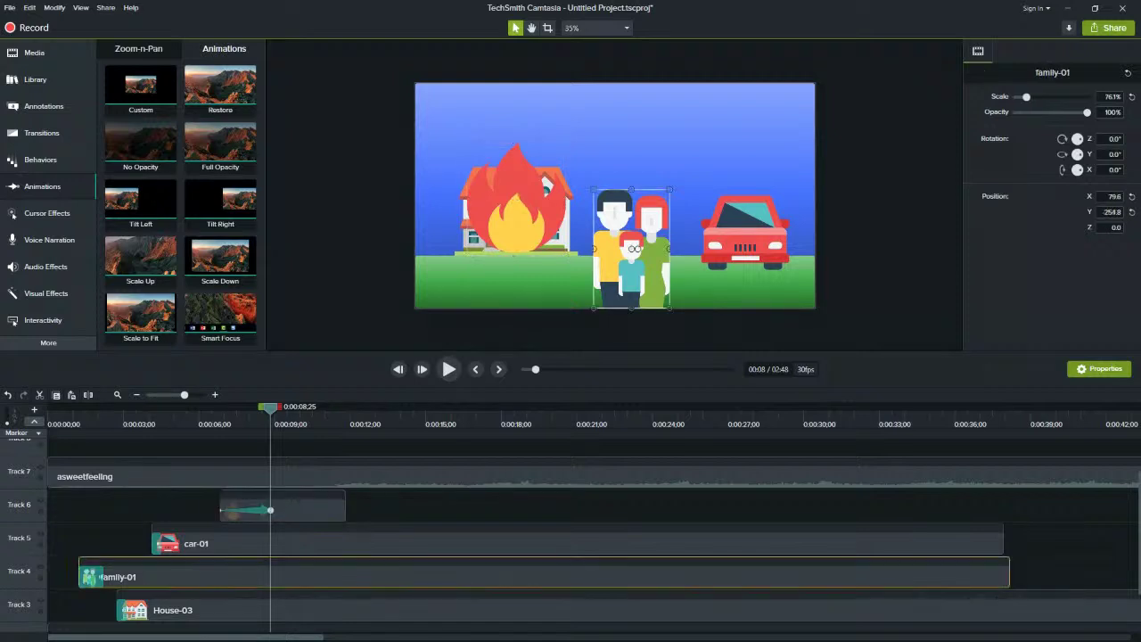
left_click_drag(187, 637, 356, 638)
left_click(428, 557)
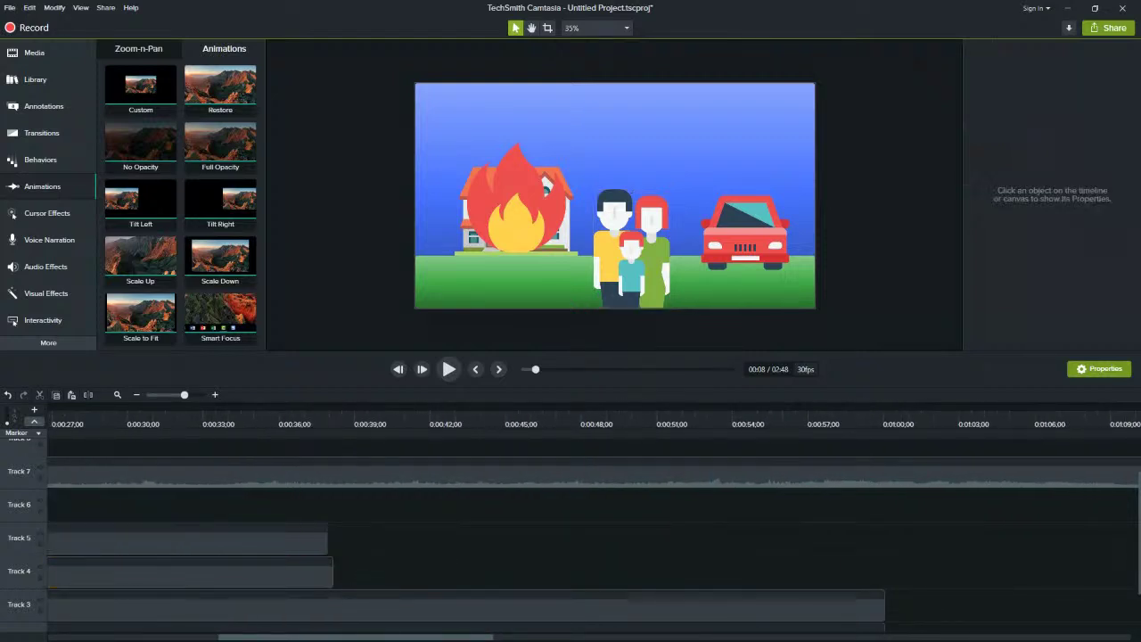
left_click_drag(356, 638, 186, 638)
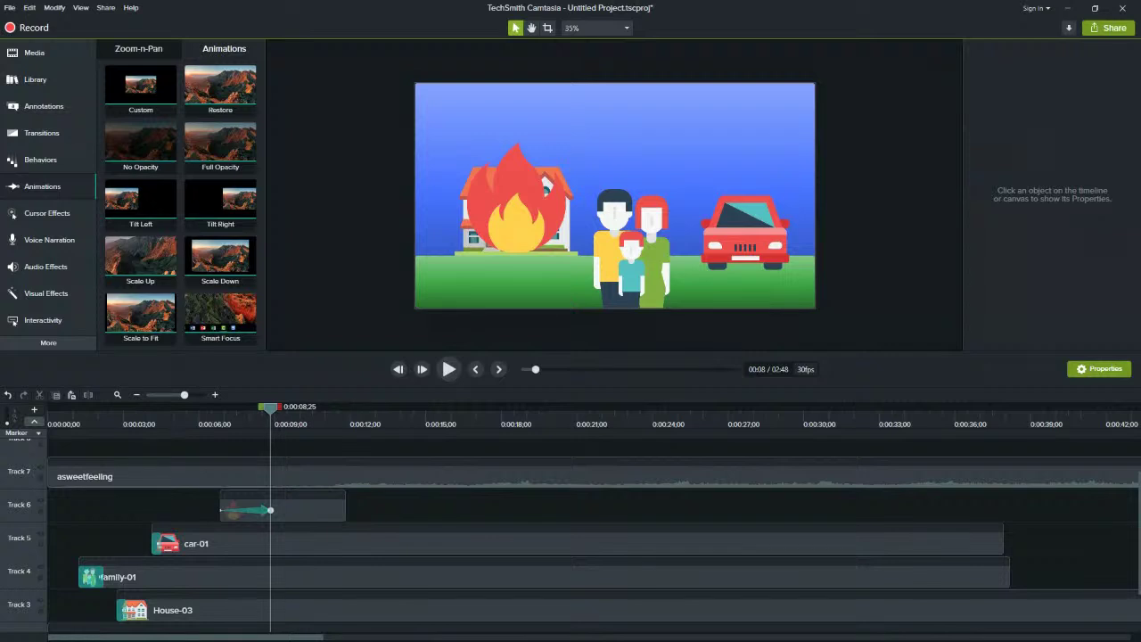
mouse_move(270, 407)
left_mouse_down()
mouse_move(173, 408)
mouse_move(273, 407)
left_mouse_up()
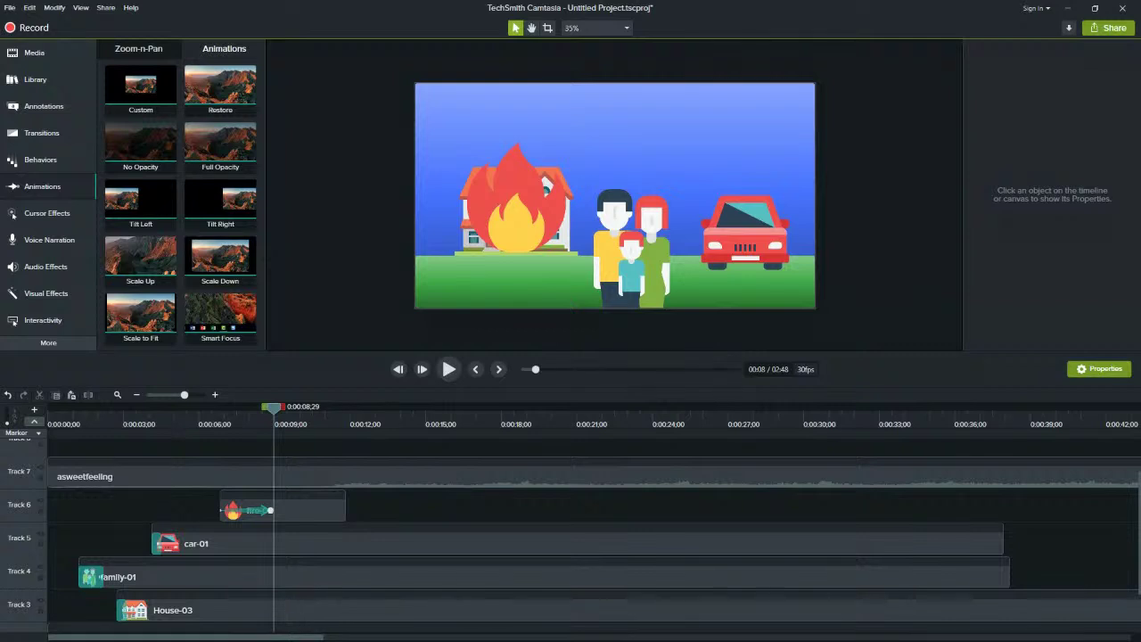
left_click(270, 511)
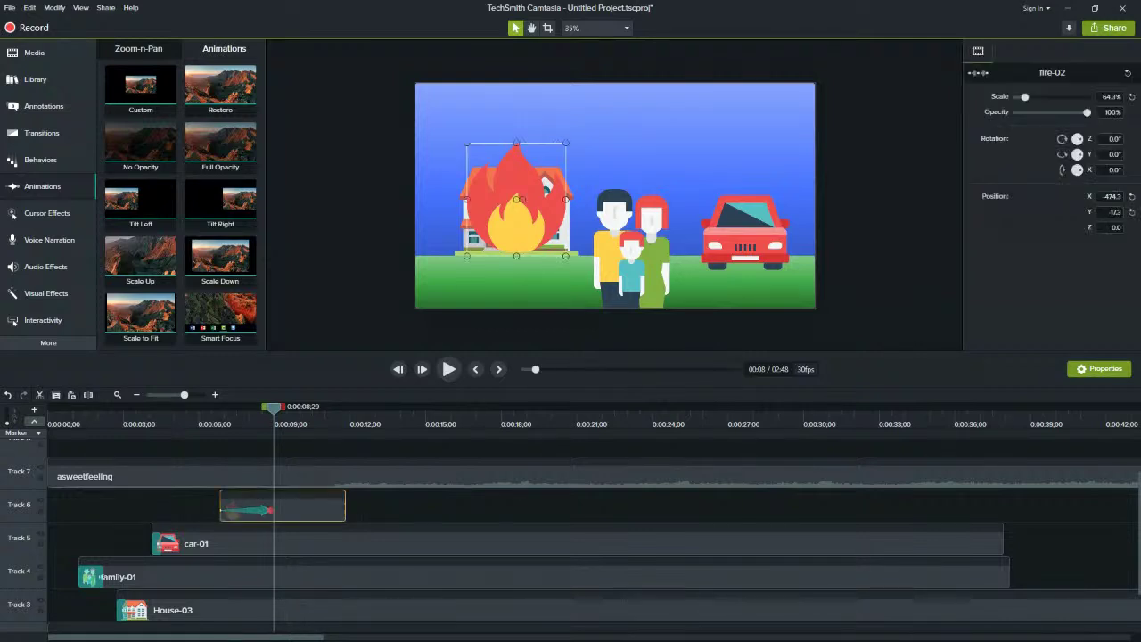
left_click(296, 539)
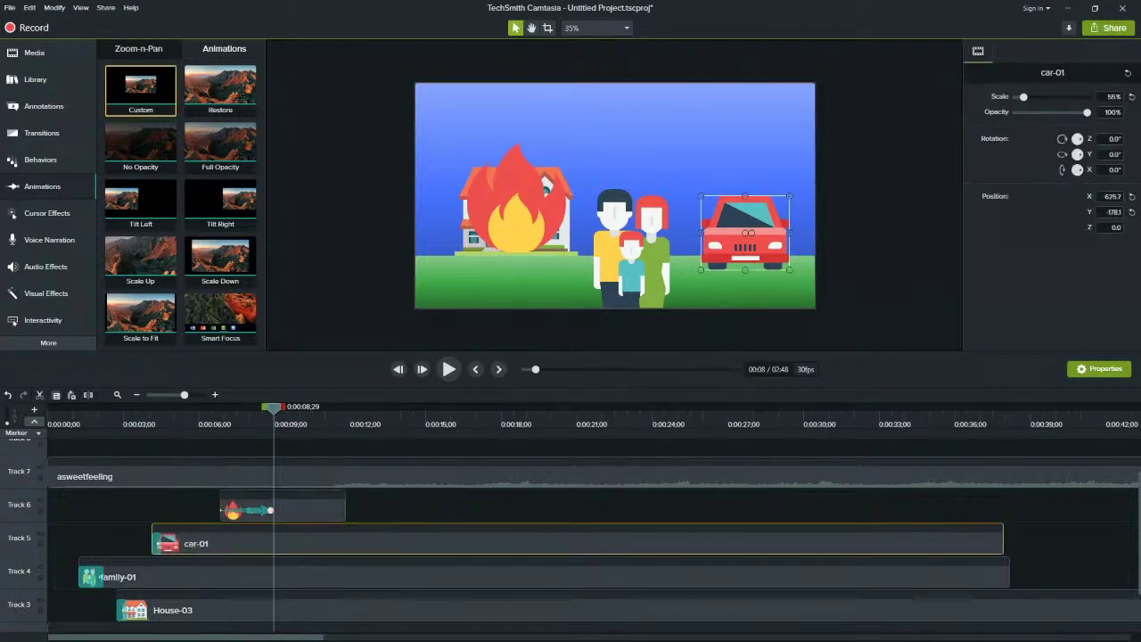
Add a timeline marker at 0:00:10,13 and select the family-01 clip
left_click(311, 462)
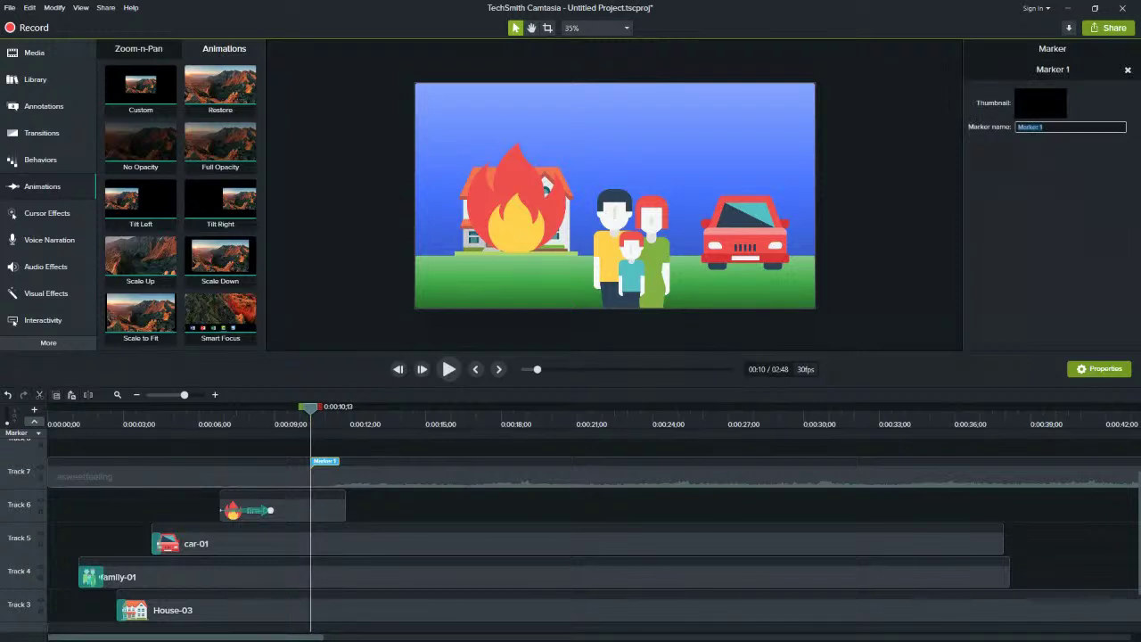
left_click(309, 478)
left_click(306, 509)
left_click(305, 574)
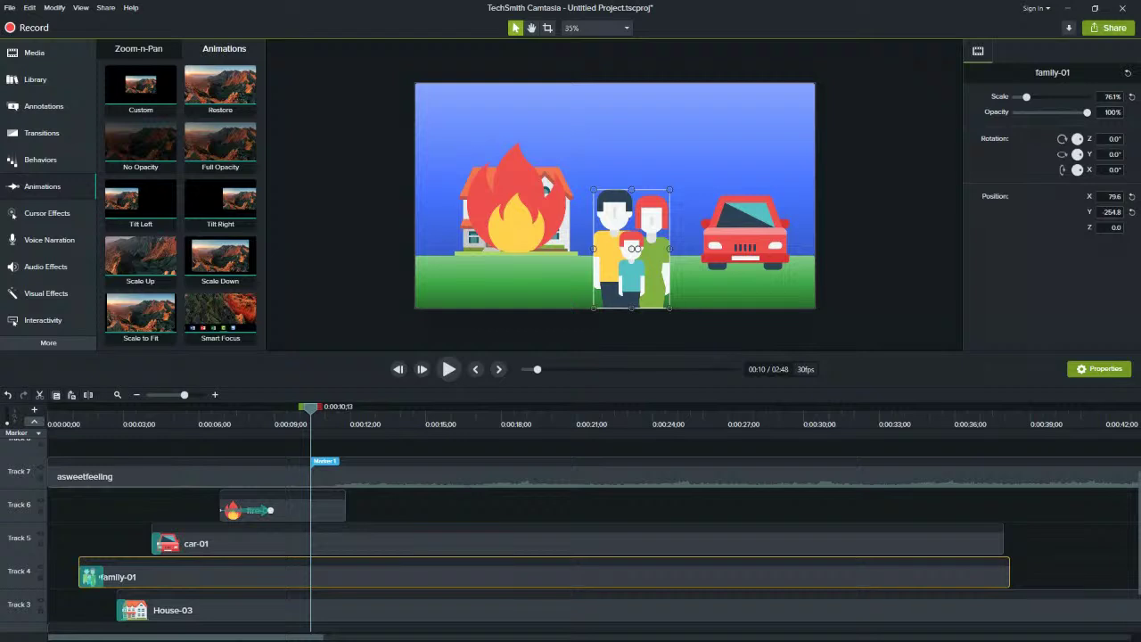
Scale the car-01 clip to about 48.4% and rotate it about 29.4° around the Z axis
left_click(306, 541)
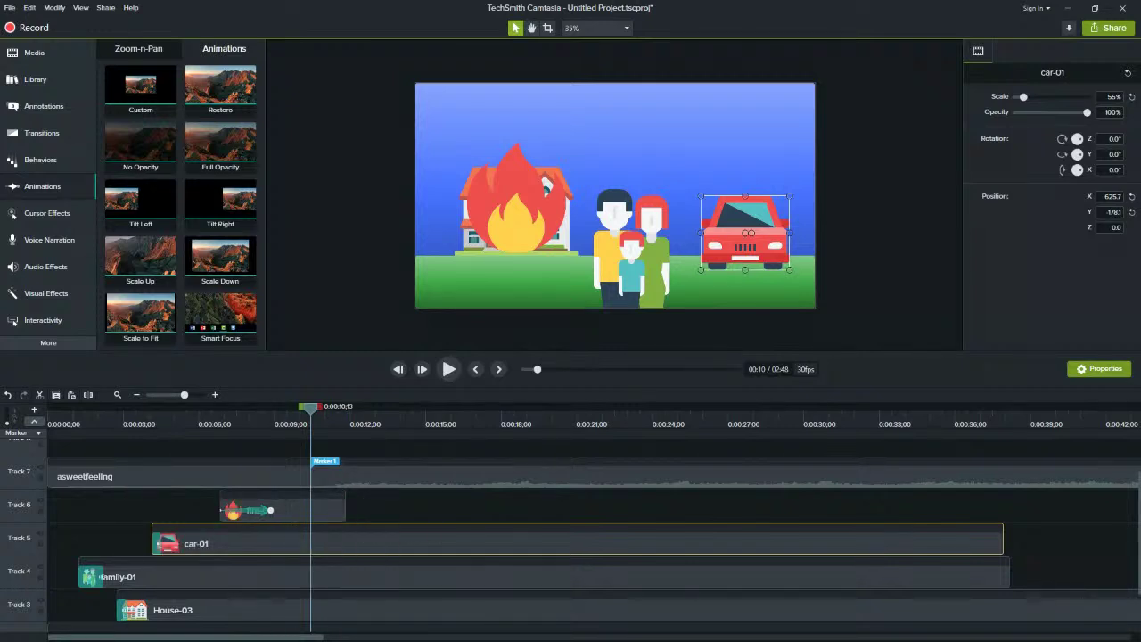
mouse_move(789, 270)
left_mouse_down()
mouse_move(778, 260)
mouse_move(804, 282)
mouse_move(792, 272)
left_mouse_up()
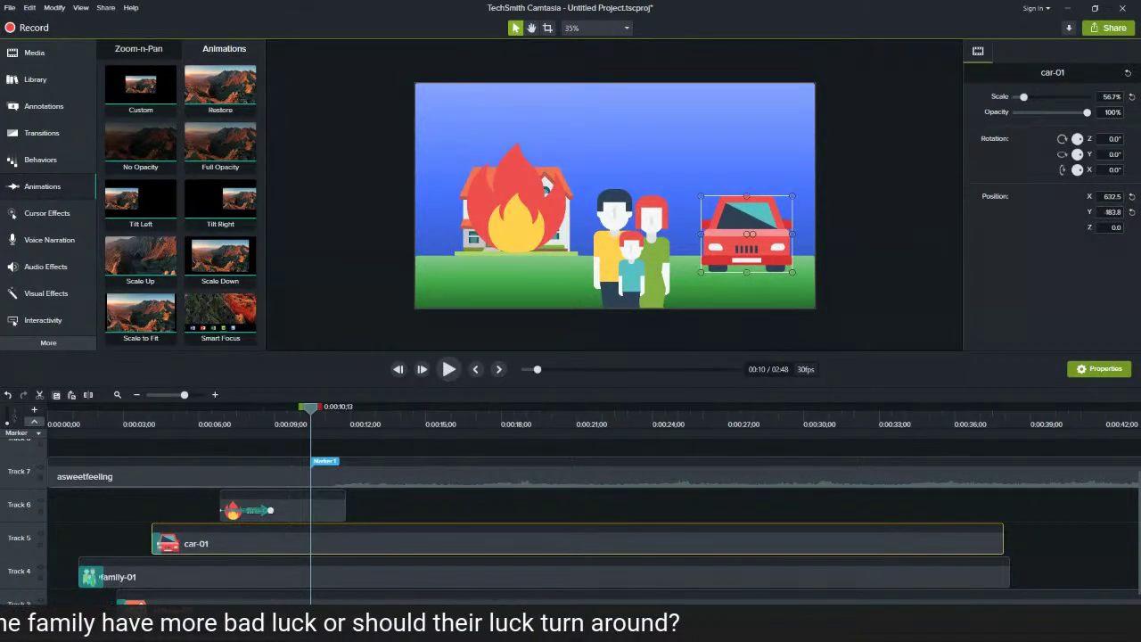
left_click(860, 286)
left_click(746, 233)
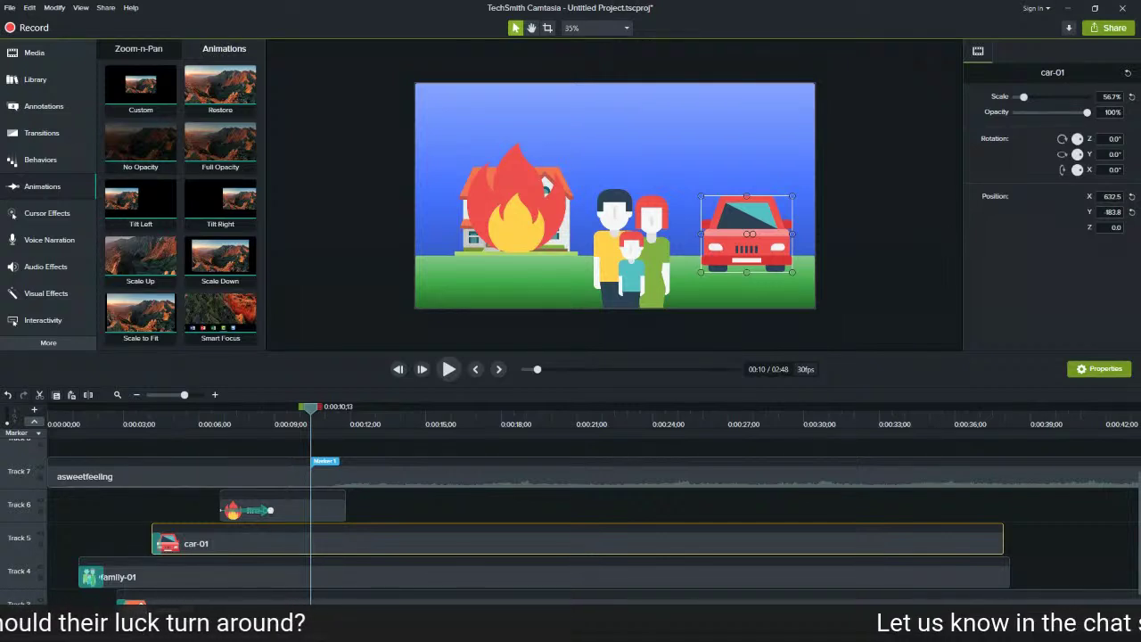
left_click_drag(1024, 97, 1023, 97)
mouse_move(1087, 113)
left_mouse_down()
mouse_move(1017, 112)
mouse_move(1087, 112)
left_mouse_up()
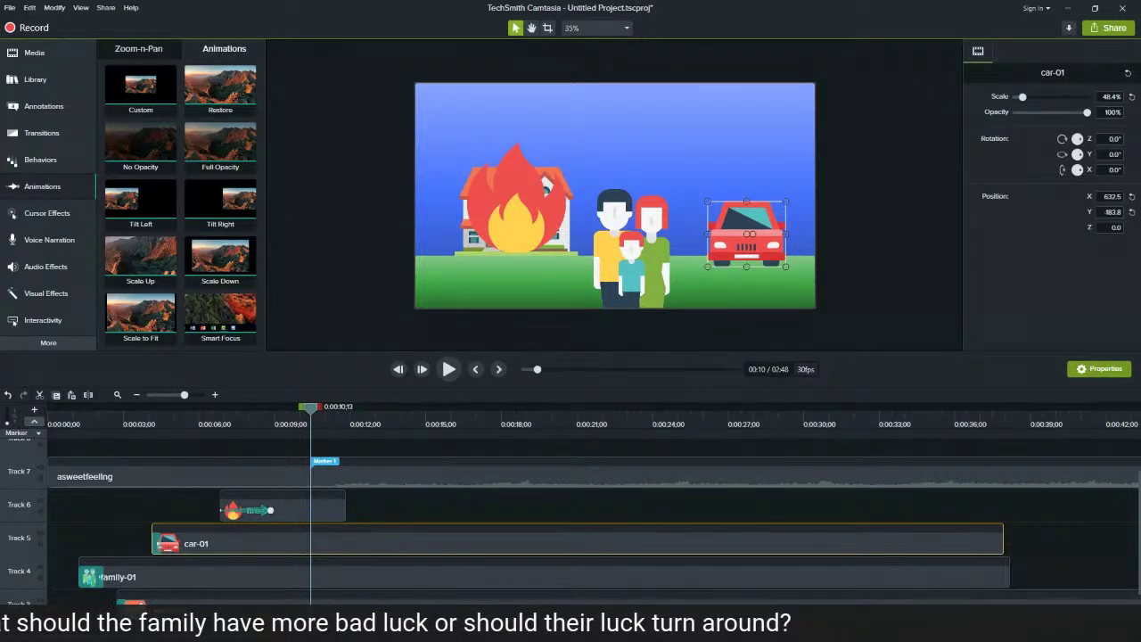
left_click_drag(1078, 139, 1074, 133)
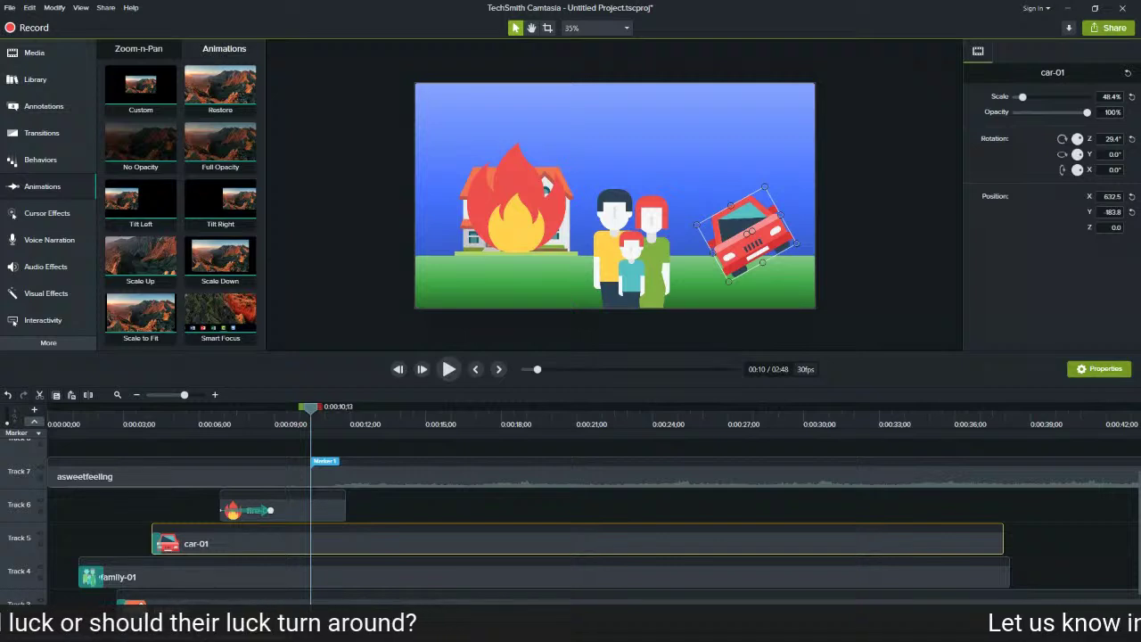
Undo the Z rotation of the car-01 clip, then try rotating it around another axis and undo that too
key("ctrl+z")
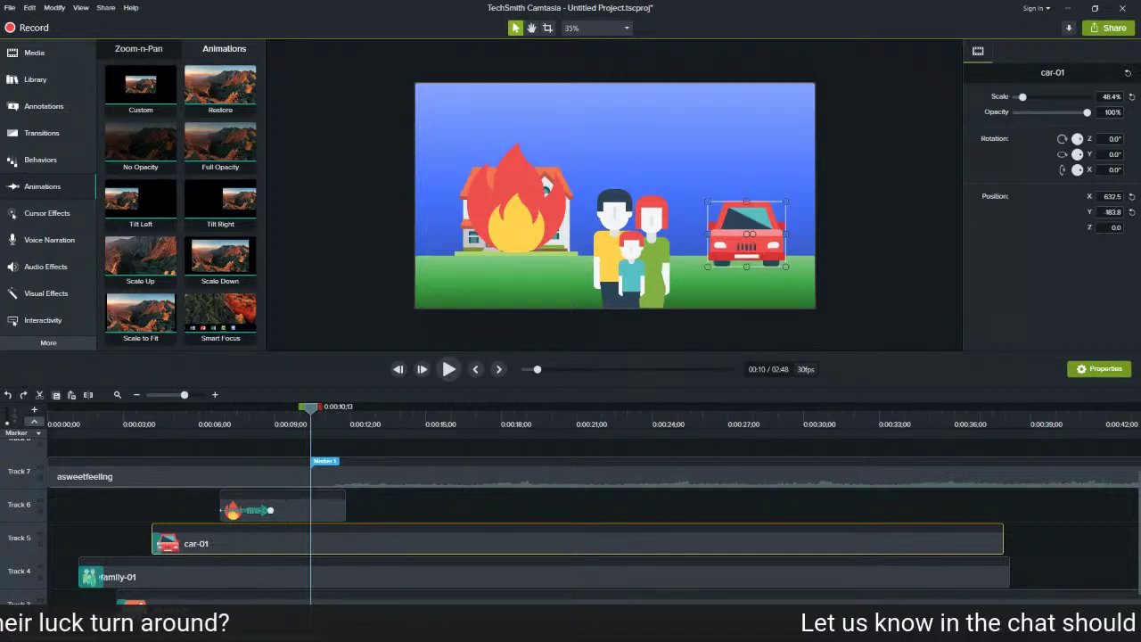
left_click_drag(1077, 155, 1098, 169)
key("ctrl+z")
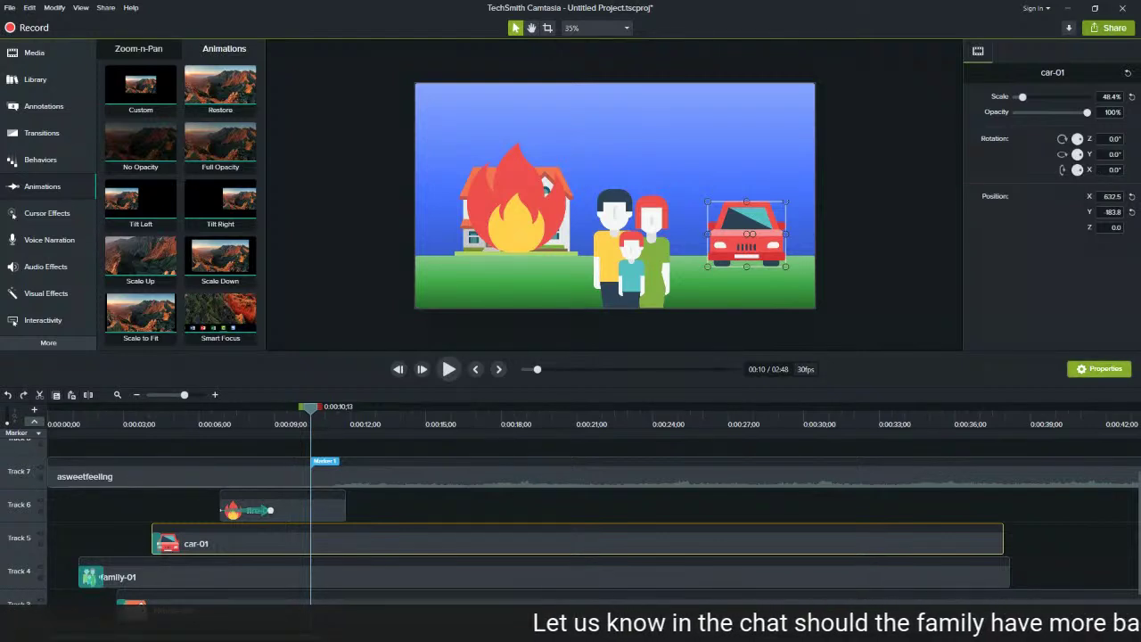
Hide the Properties panel, show it again, and clear the selection of the car-01 clip
left_click(1099, 369)
left_click(1099, 369)
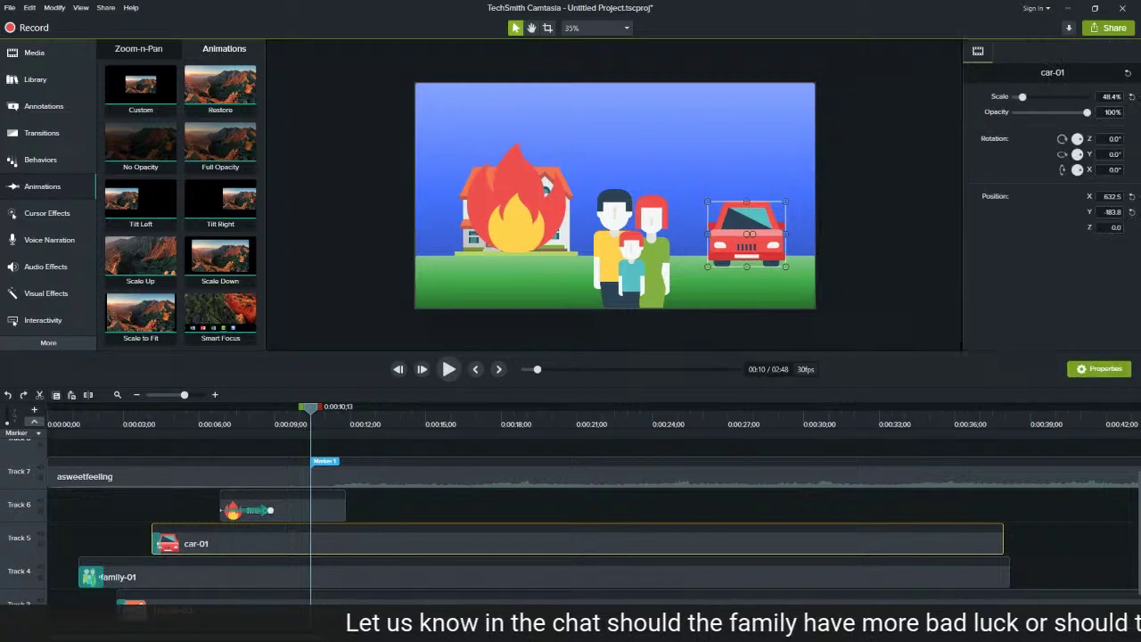
left_click(1099, 369)
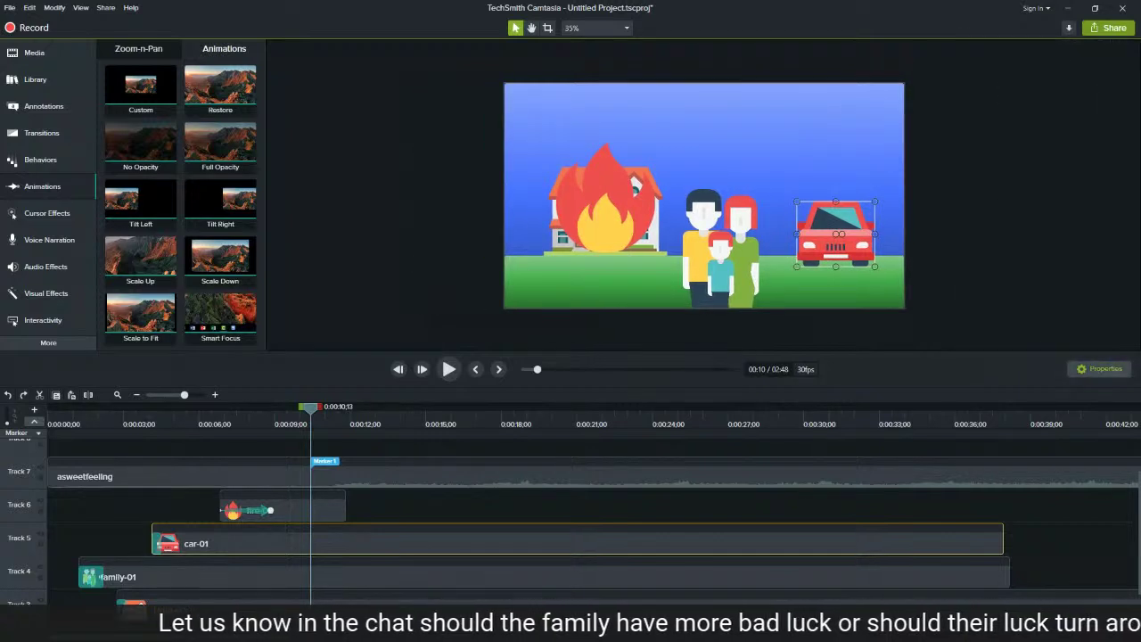
left_click(1100, 369)
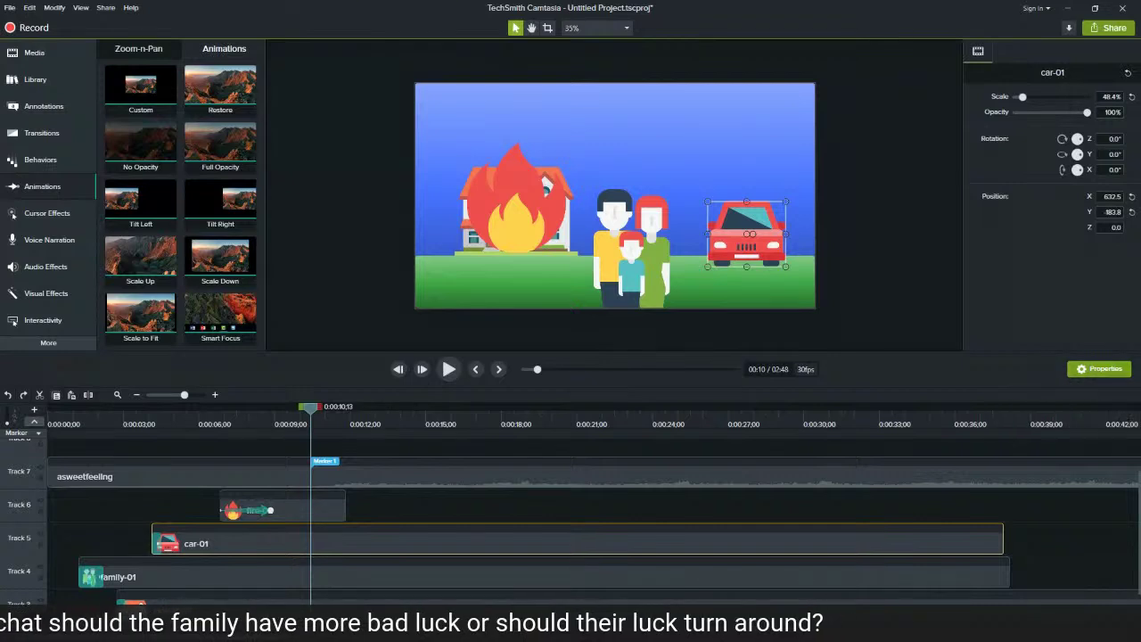
key("ctrl+d")
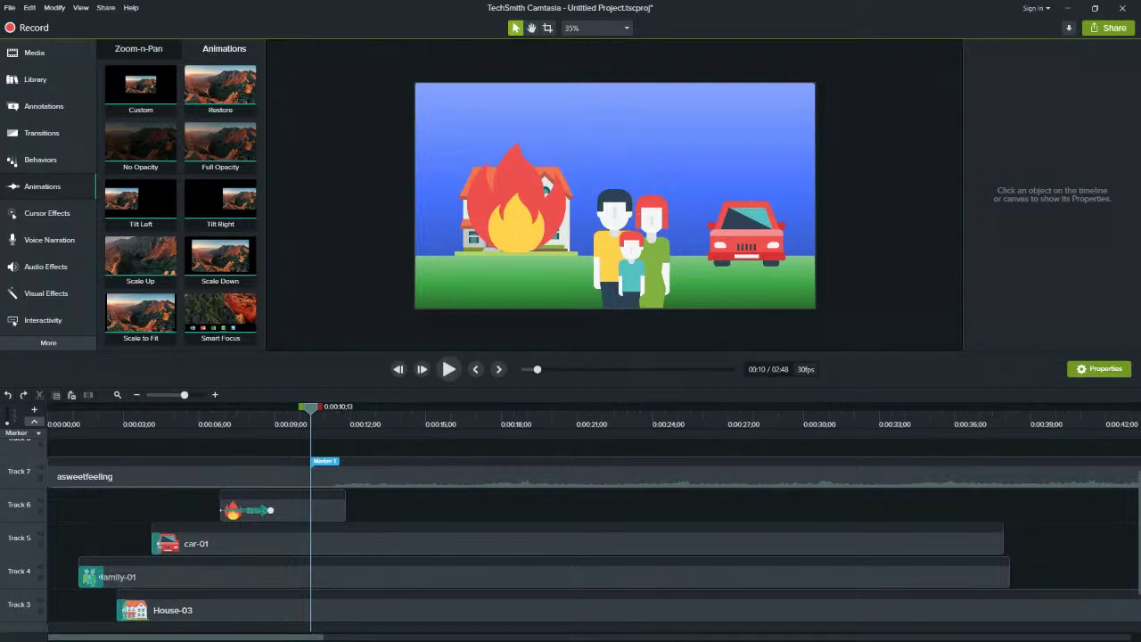
Open the Insurance folder of the Icons collection in the Camtasia 2019 Library
scroll(385, 555, "down", 2)
scroll(385, 554, "down", 2)
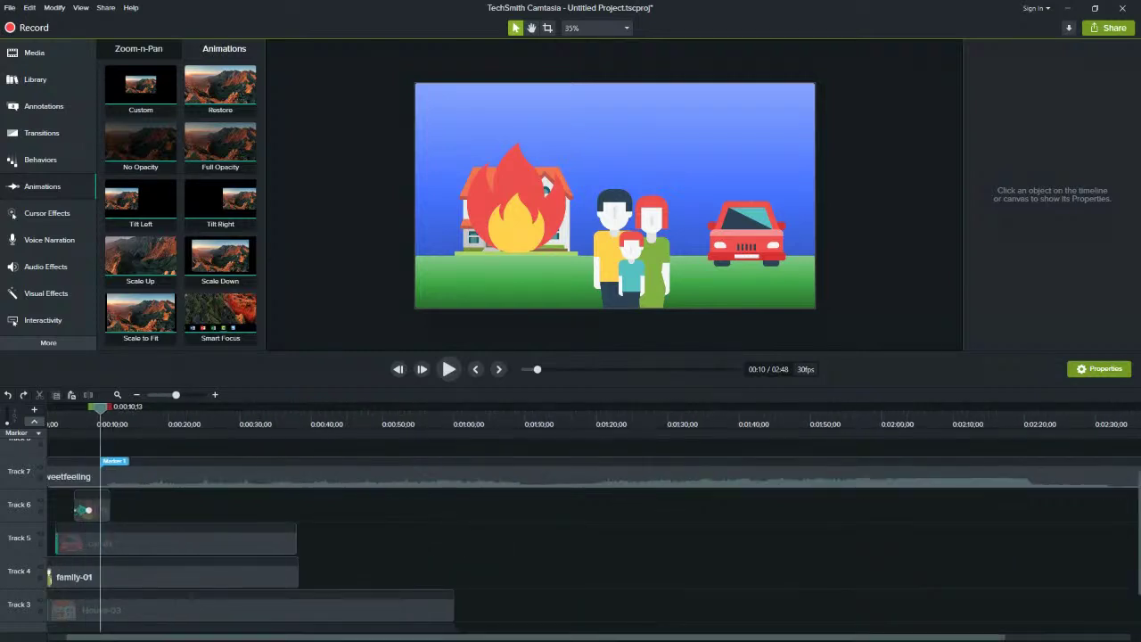
scroll(385, 555, "left", 1)
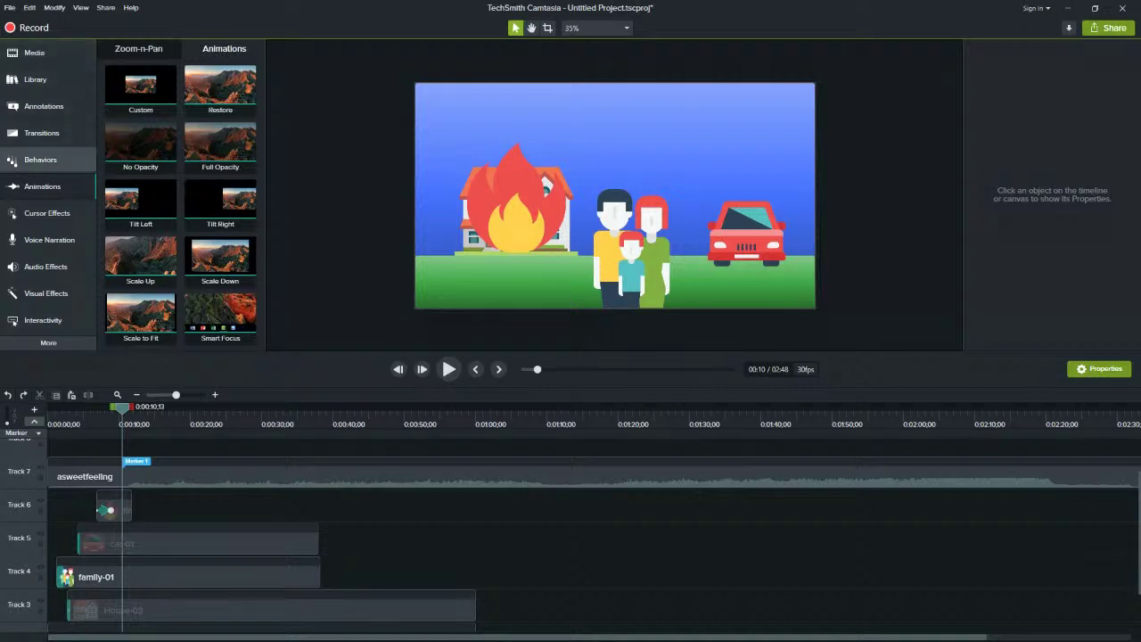
left_click(40, 160)
left_click(42, 133)
left_click(43, 106)
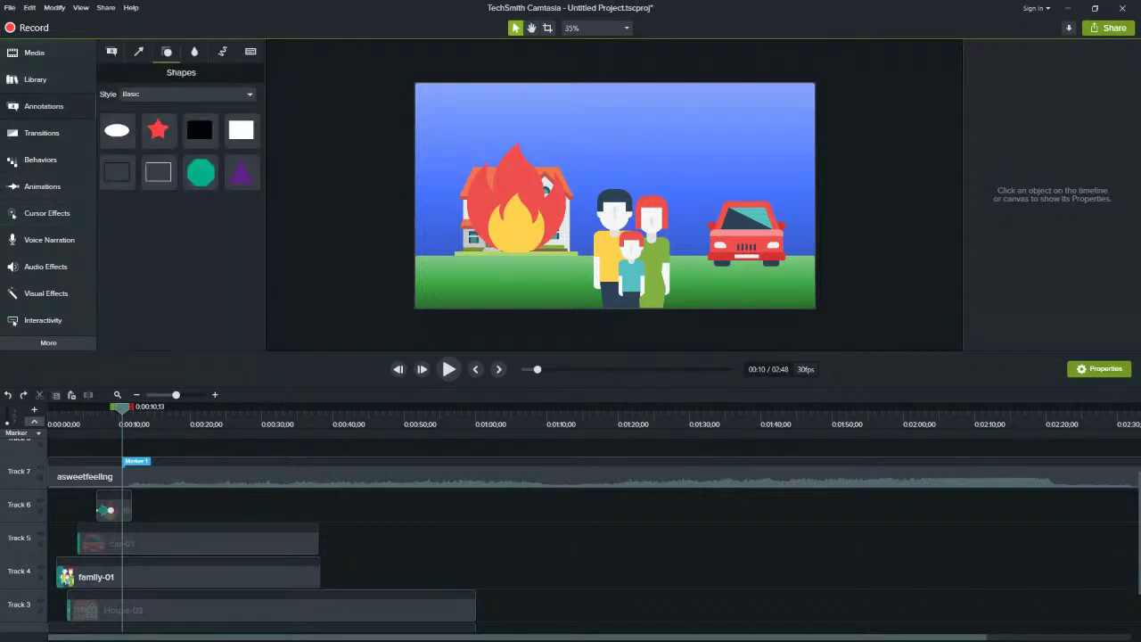
left_click(36, 79)
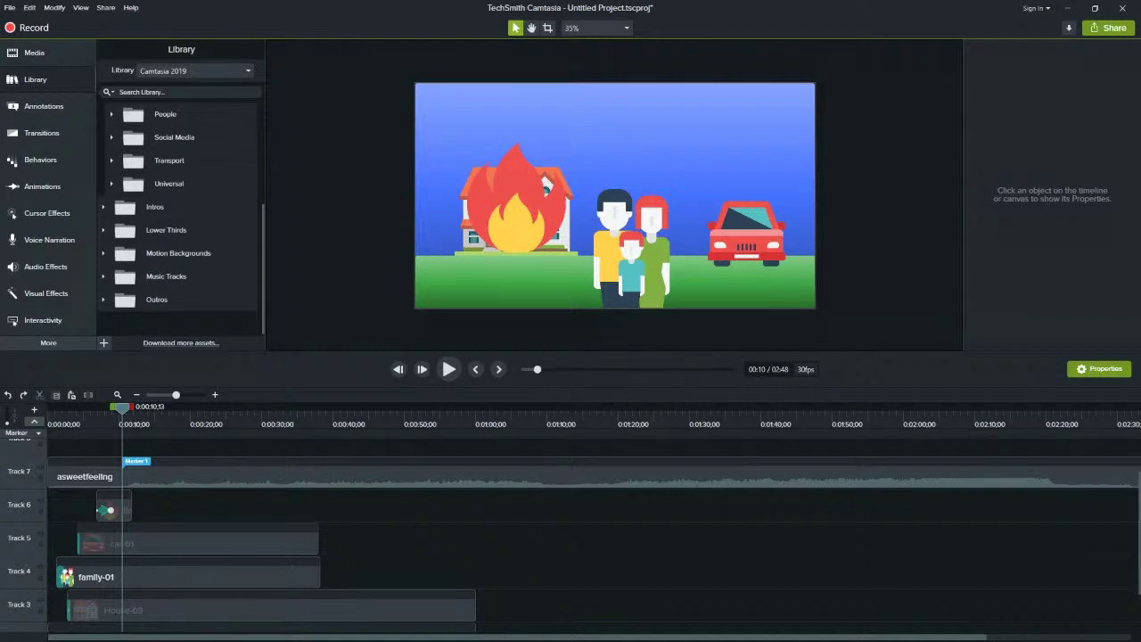
scroll(178, 214, "up", 5)
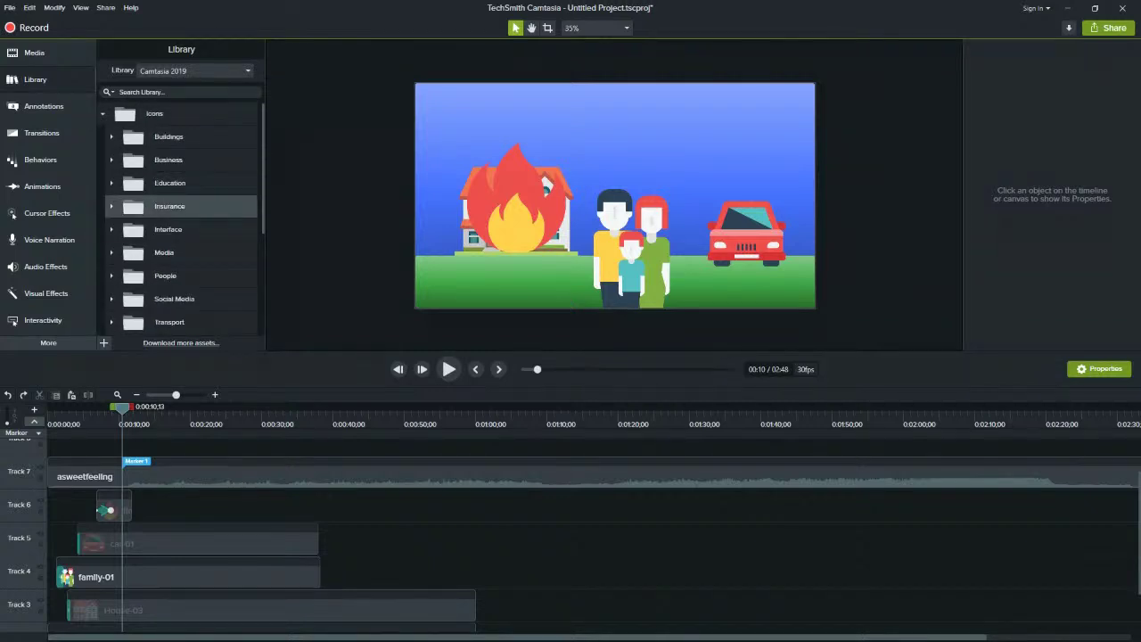
left_click(112, 206)
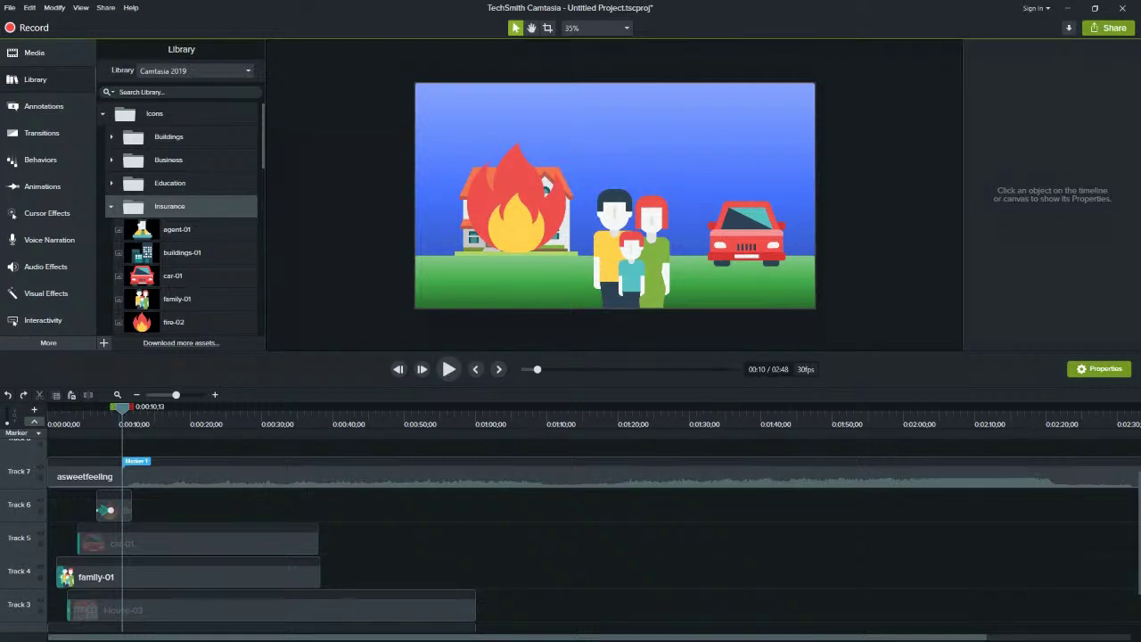
Browse the Insurance icons and add agent-01 to the canvas over the burning house at 0:00:10,13
scroll(179, 218, "down", 1)
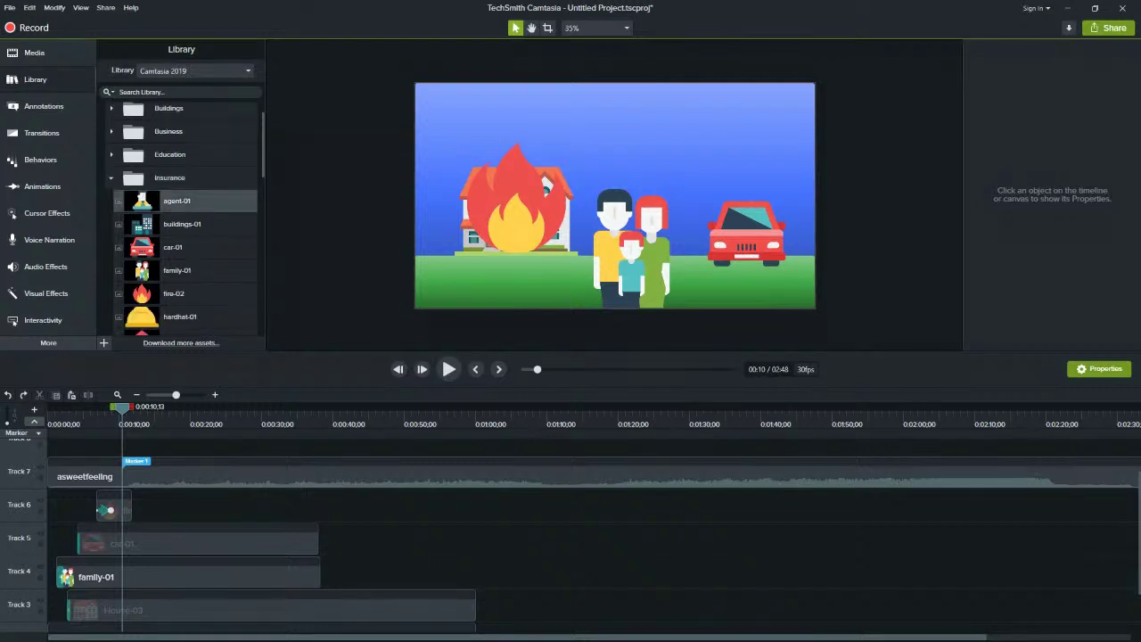
scroll(183, 219, "down", 5)
scroll(183, 219, "down", 5)
scroll(183, 205, "up", 13)
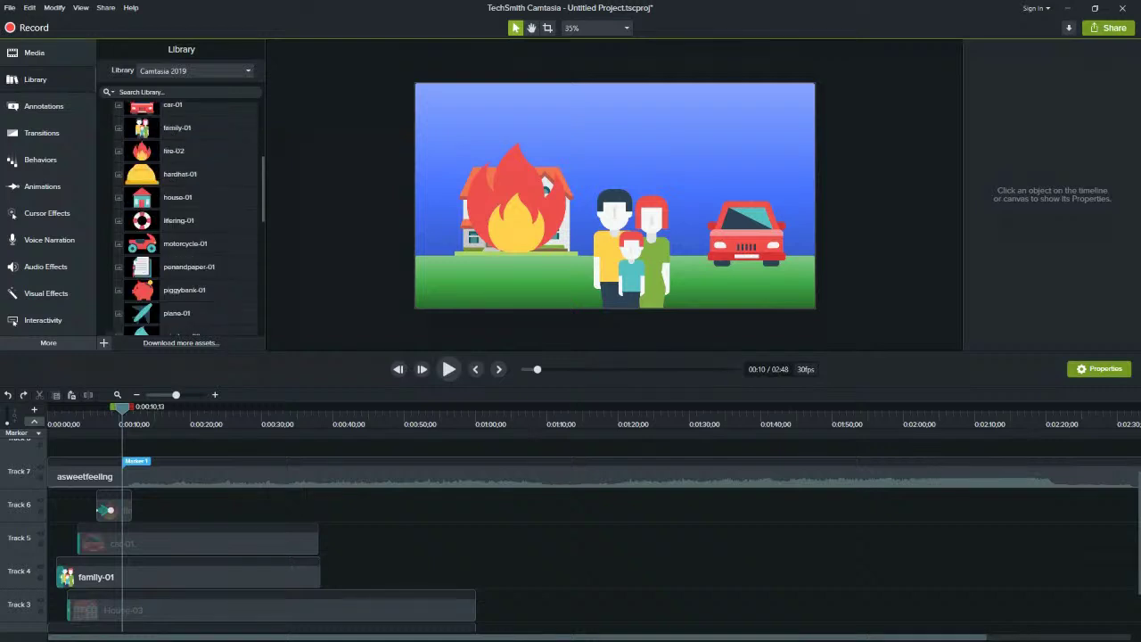
left_click_drag(177, 202, 486, 249)
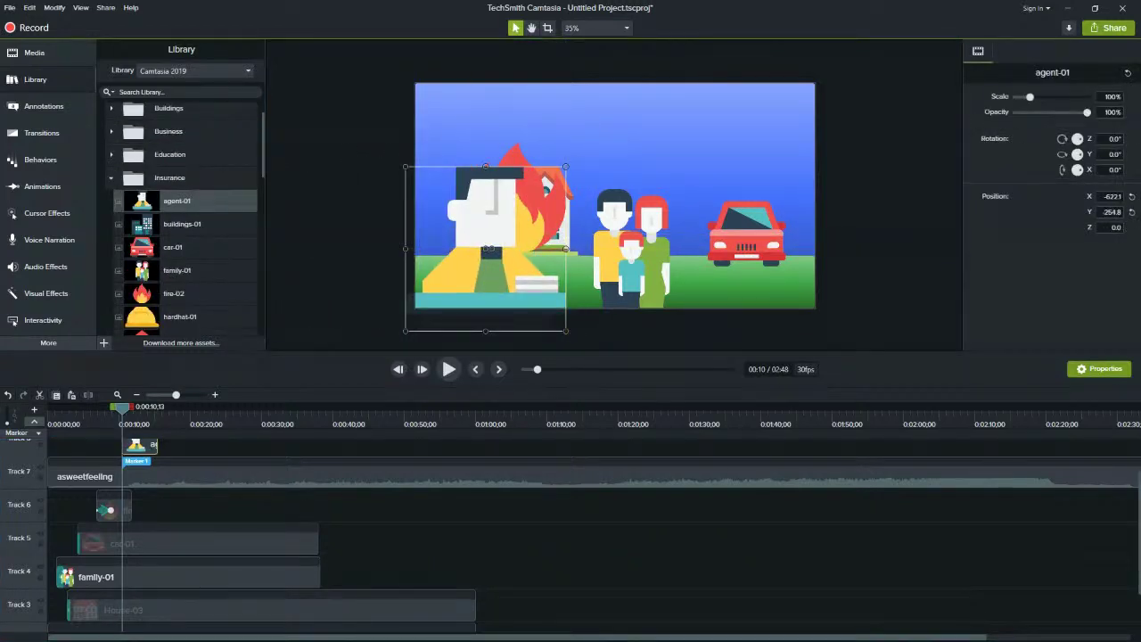
Scale the agent-01 icon to about 78.8% and move it beyond the canvas's left edge, to about X -1,232.4, Y -175.7
left_click_drag(566, 166, 541, 195)
left_click_drag(480, 261, 361, 232)
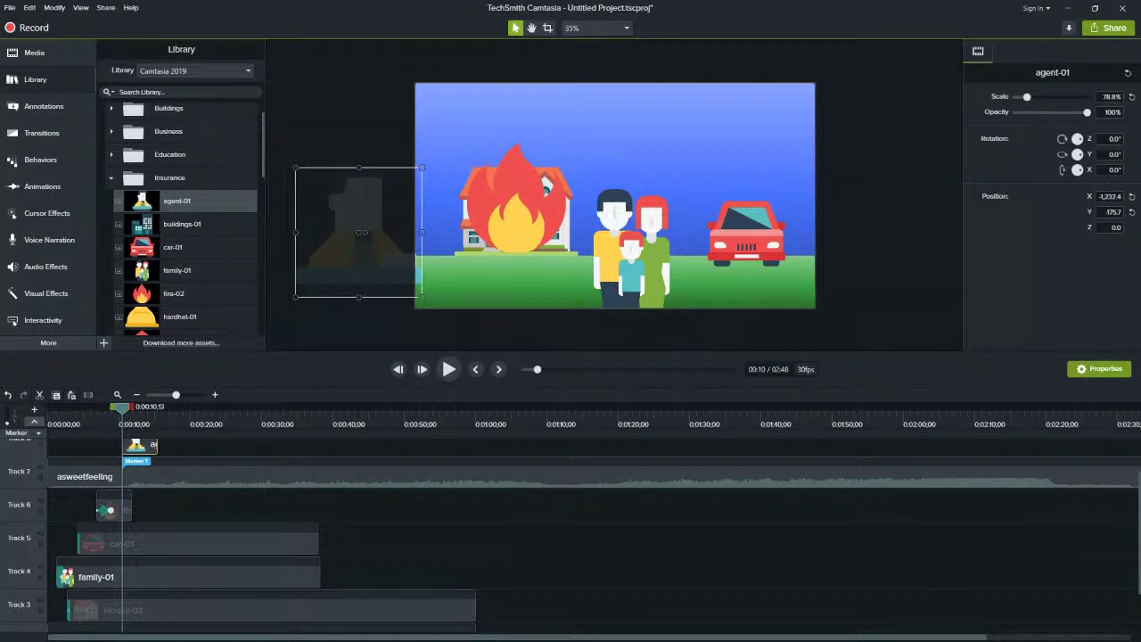
Delete the agent-01 clip and add the storm-01 asset from the library's Insurance folder to the canvas
key("Delete")
scroll(129, 134, "down", 2)
scroll(183, 218, "down", 2)
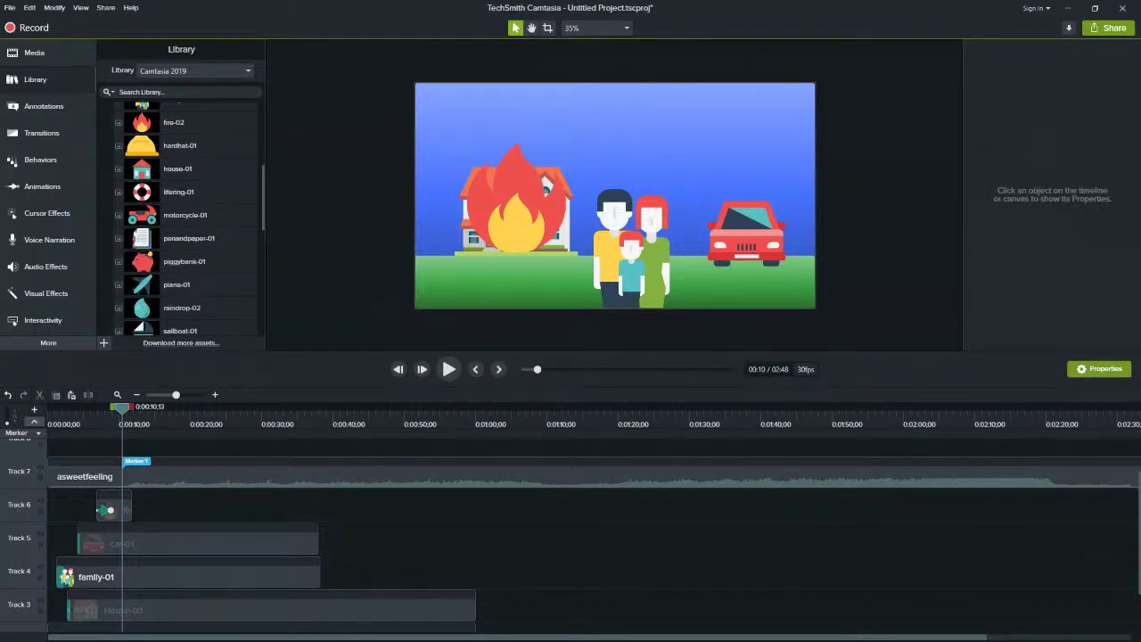
scroll(183, 218, "down", 2)
scroll(183, 218, "up", 1)
left_click_drag(176, 320, 594, 155)
Scale the storm cloud to about 58.3% and position it above the burning house at about X -364.3, Y 359.1
left_click_drag(687, 233, 608, 168)
left_click_drag(578, 126, 539, 134)
left_click_drag(136, 446, 221, 445)
left_click_drag(216, 505, 140, 473)
Extend the end of the fire-02 clip nearly to the end of car-01 and place the storm-01 clip on Track 7
mouse_move(122, 407)
left_mouse_down()
mouse_move(61, 407)
mouse_move(138, 407)
left_mouse_up()
key("ctrl+y")
key("ctrl+y")
key("ctrl+y")
key("ctrl+y")
left_click_drag(123, 407, 98, 407)
left_click_drag(125, 408, 157, 407)
left_click_drag(130, 508, 294, 508)
left_click_drag(115, 510, 175, 473)
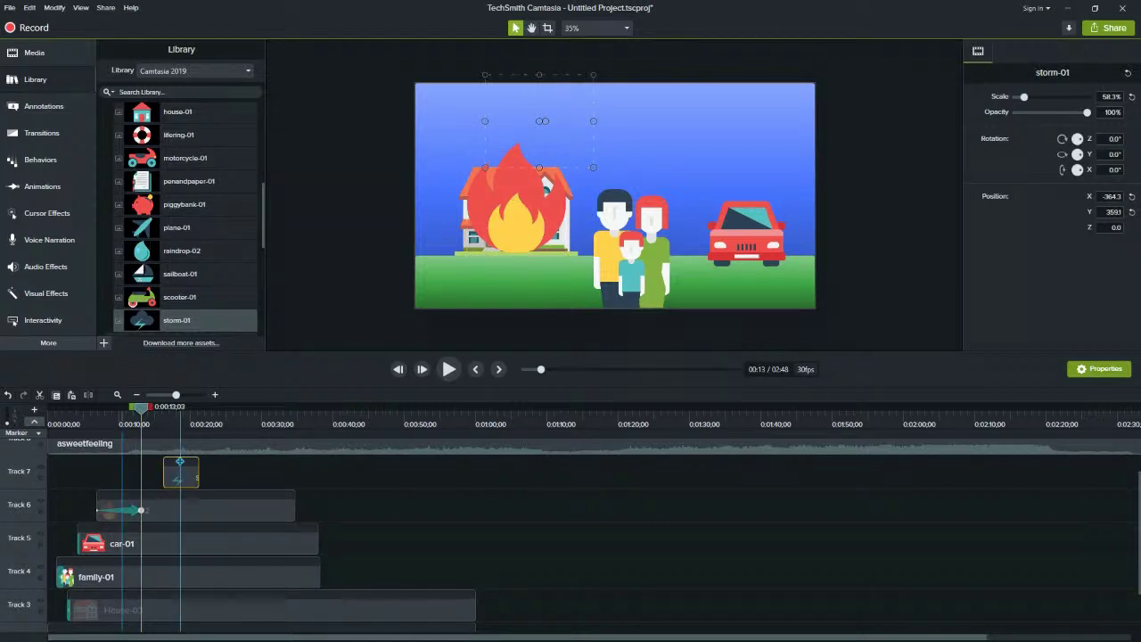
Align the start of the asweetfeeling audio with the fire-02 clip and trim its end to where the storm-01 clip begins
left_click_drag(49, 447, 199, 472)
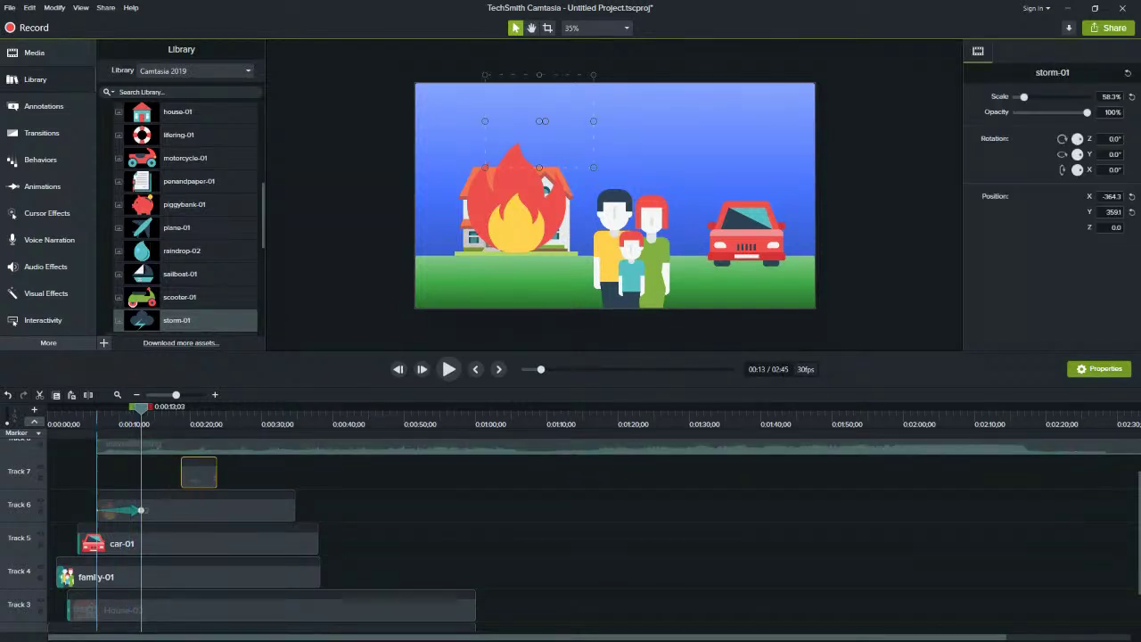
scroll(571, 535, "up", 2)
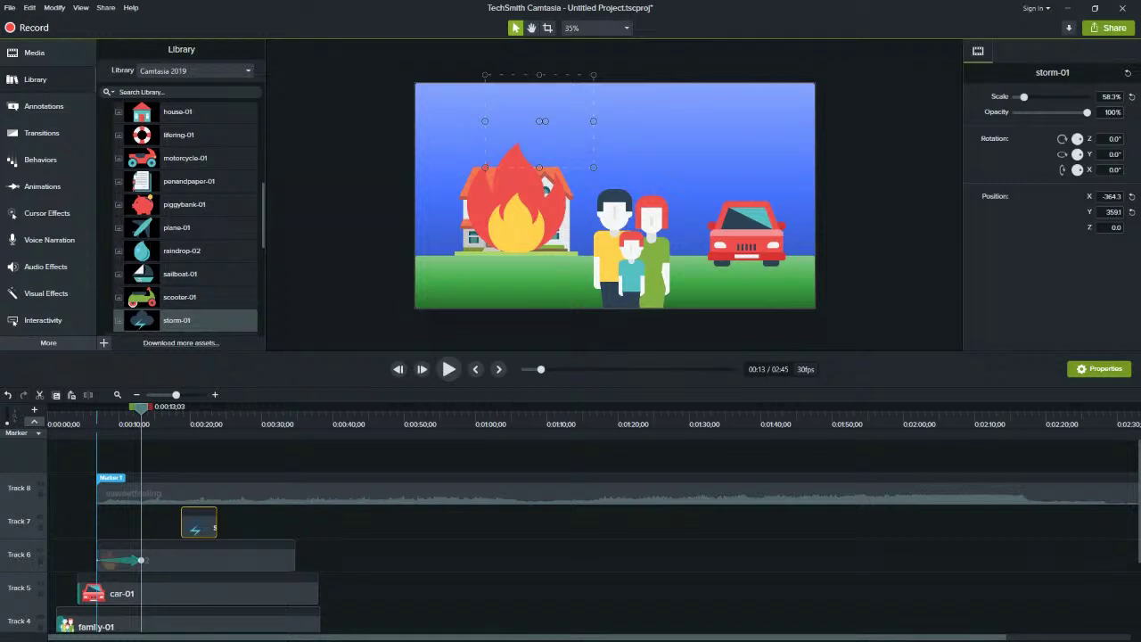
scroll(571, 535, "right", 3)
left_click_drag(1082, 489, 78, 489)
scroll(571, 535, "left", 3)
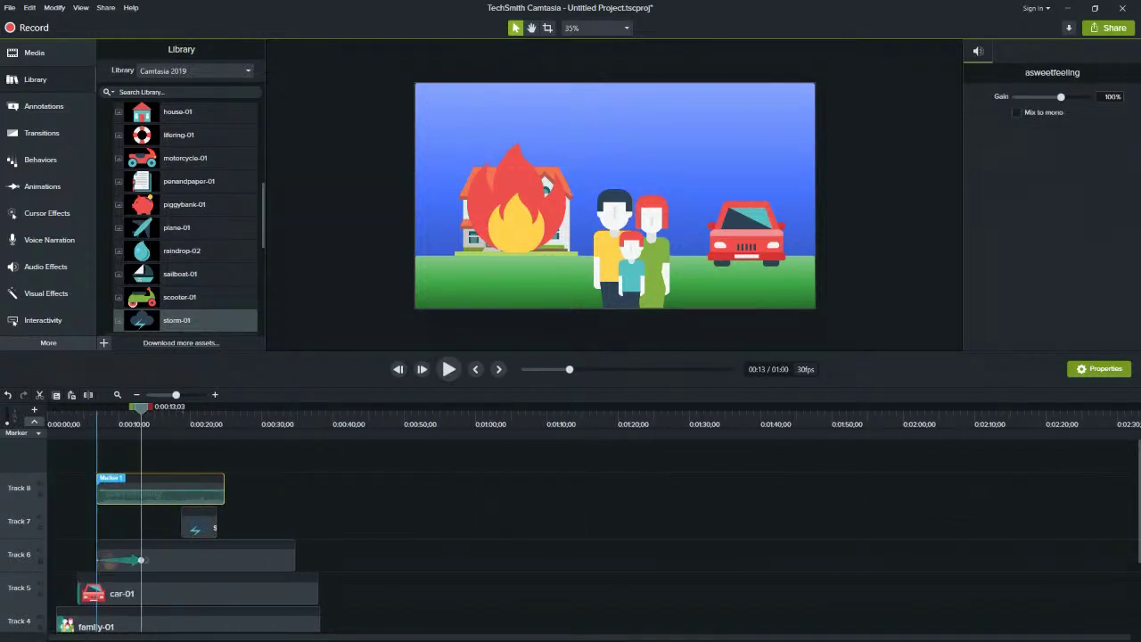
left_click_drag(224, 489, 181, 488)
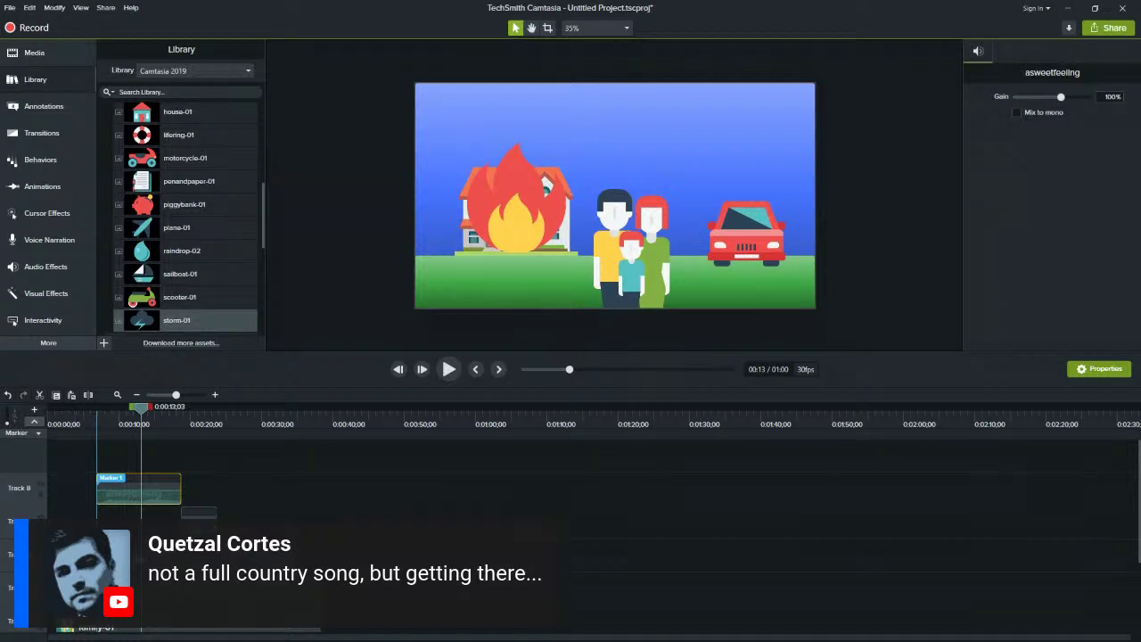
key("ctrl+d")
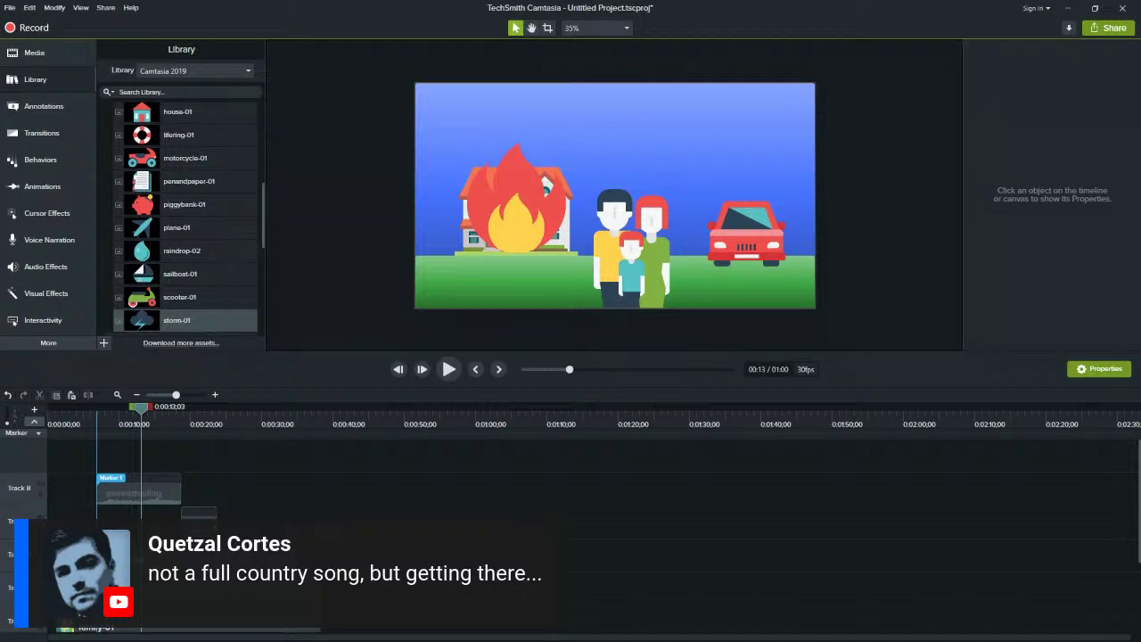
Select the storm-01 clip and look through the available transitions for a suitable one
left_click(199, 516)
left_click_drag(141, 407, 207, 407)
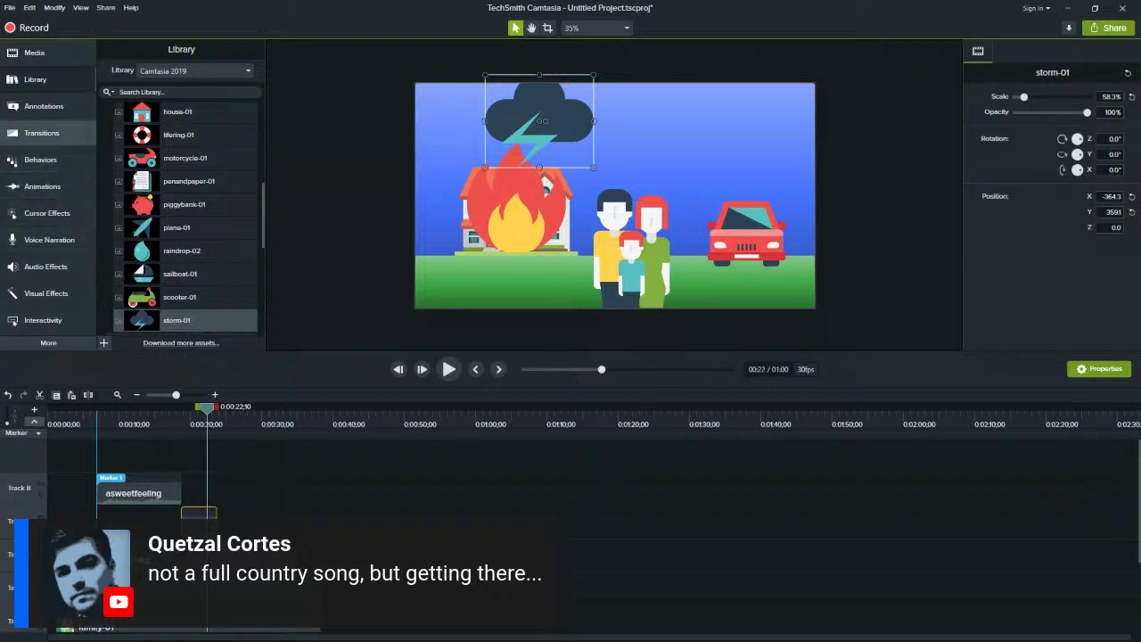
left_click(36, 133)
scroll(220, 169, "down", 1)
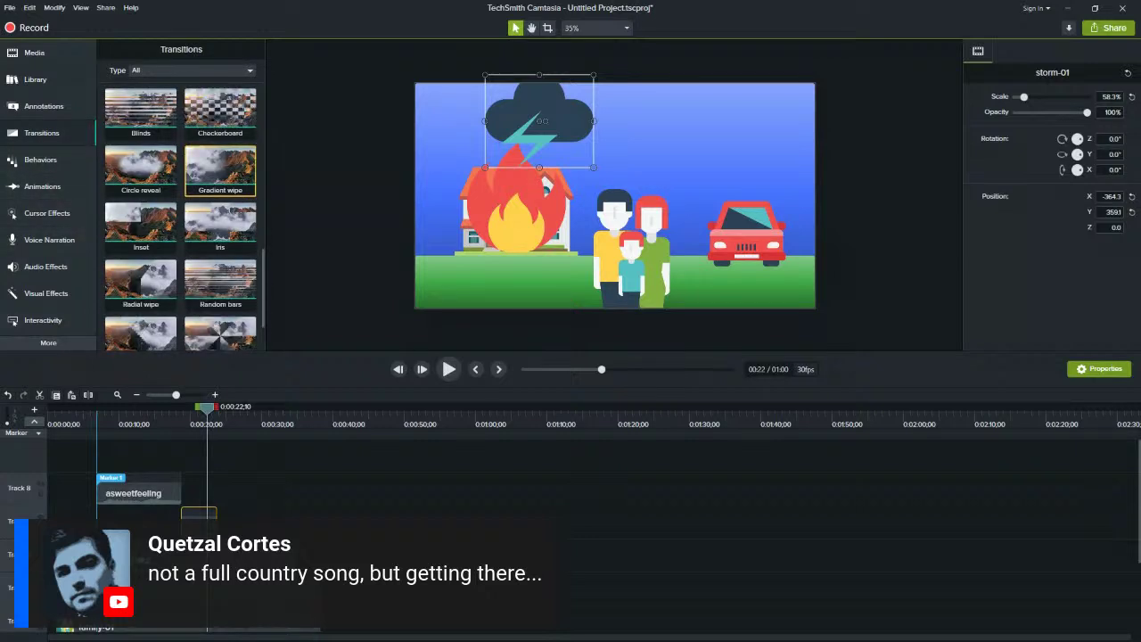
scroll(220, 170, "down", 1)
scroll(221, 254, "up", 1)
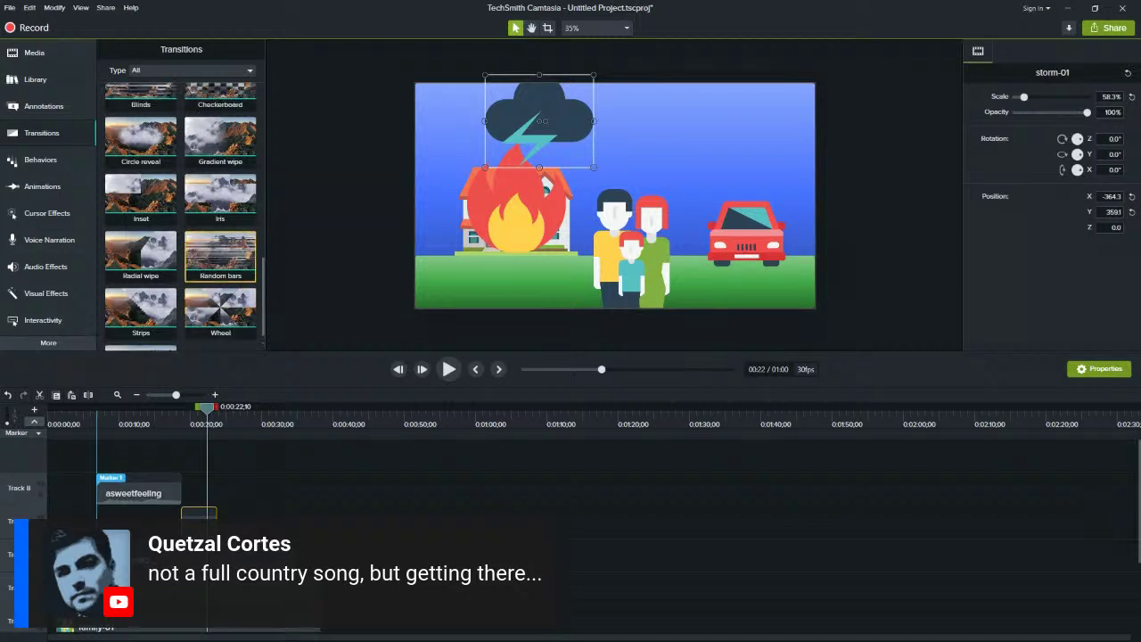
scroll(220, 254, "down", 1)
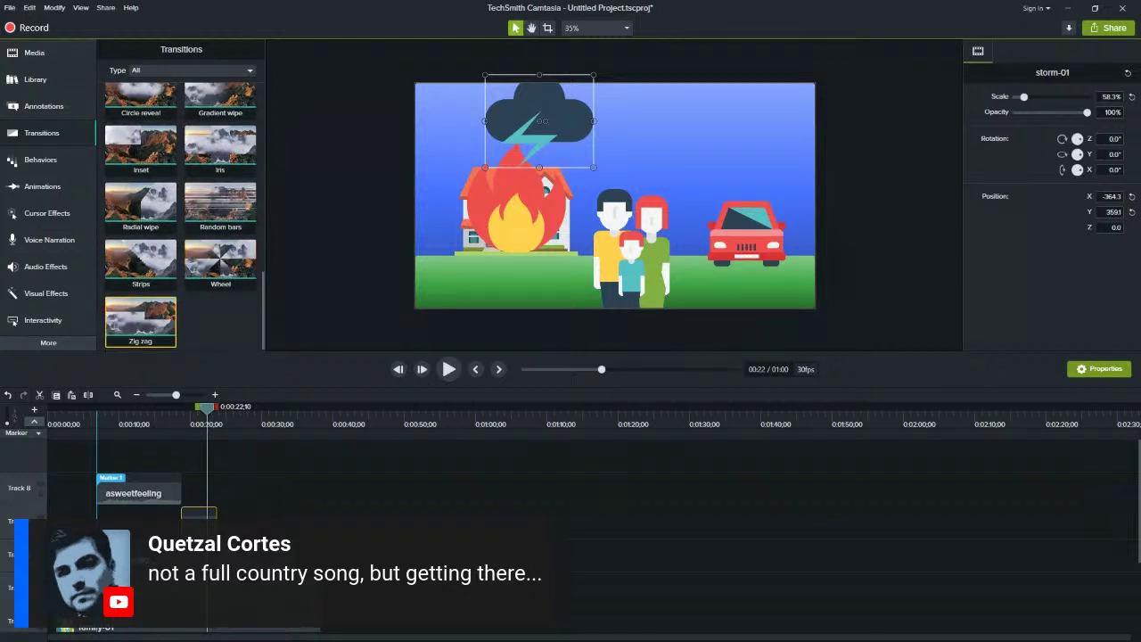
scroll(141, 264, "up", 2)
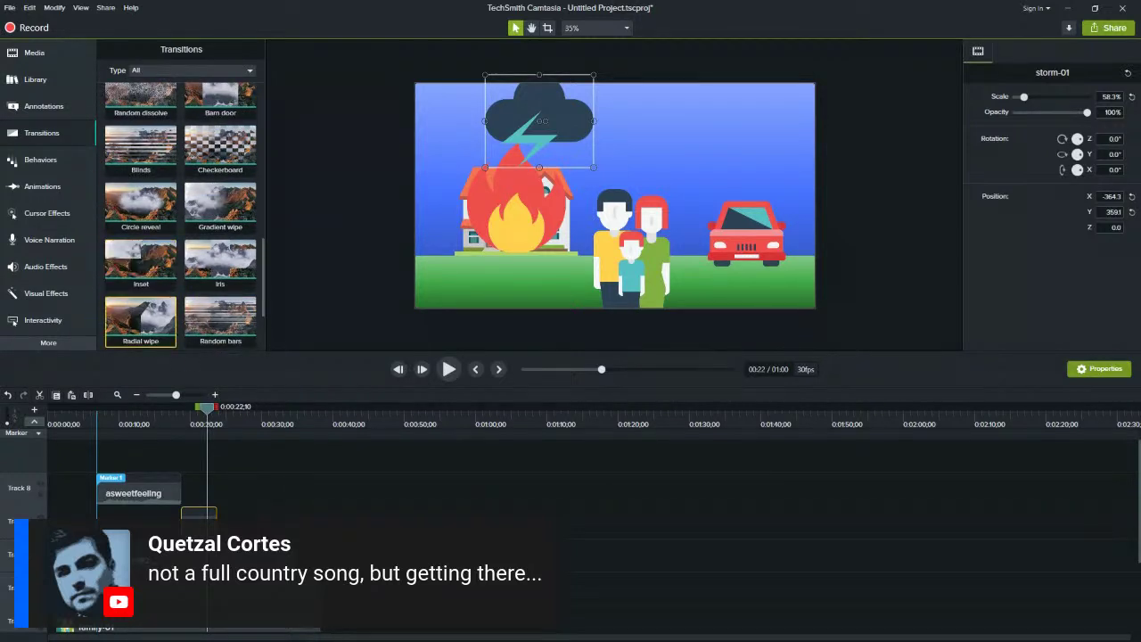
scroll(141, 263, "up", 1)
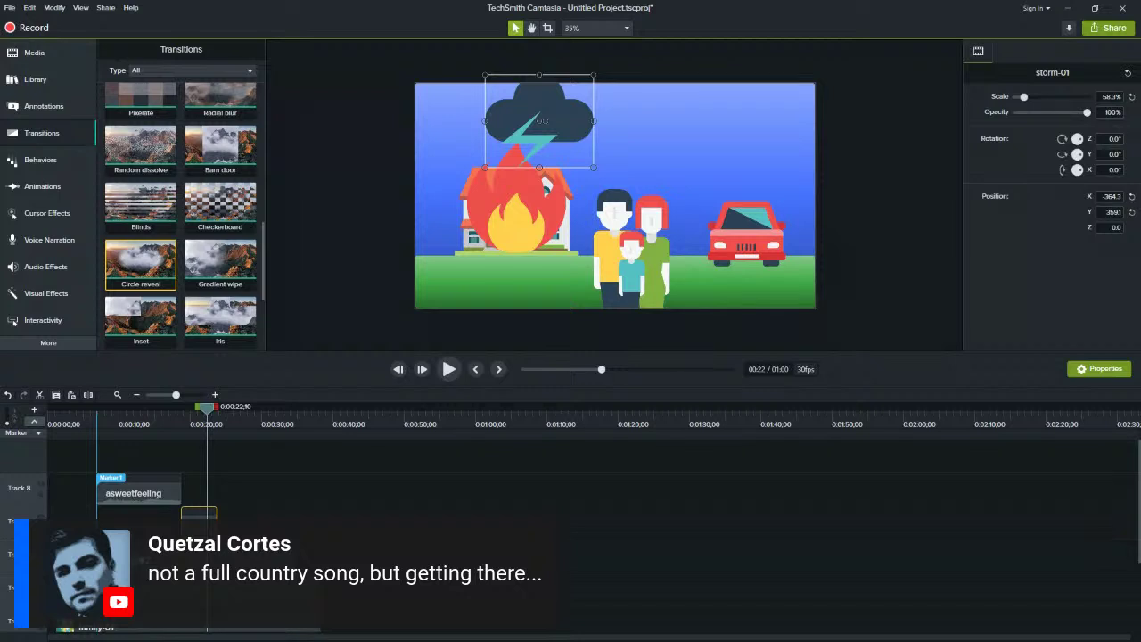
scroll(141, 267, "up", 1)
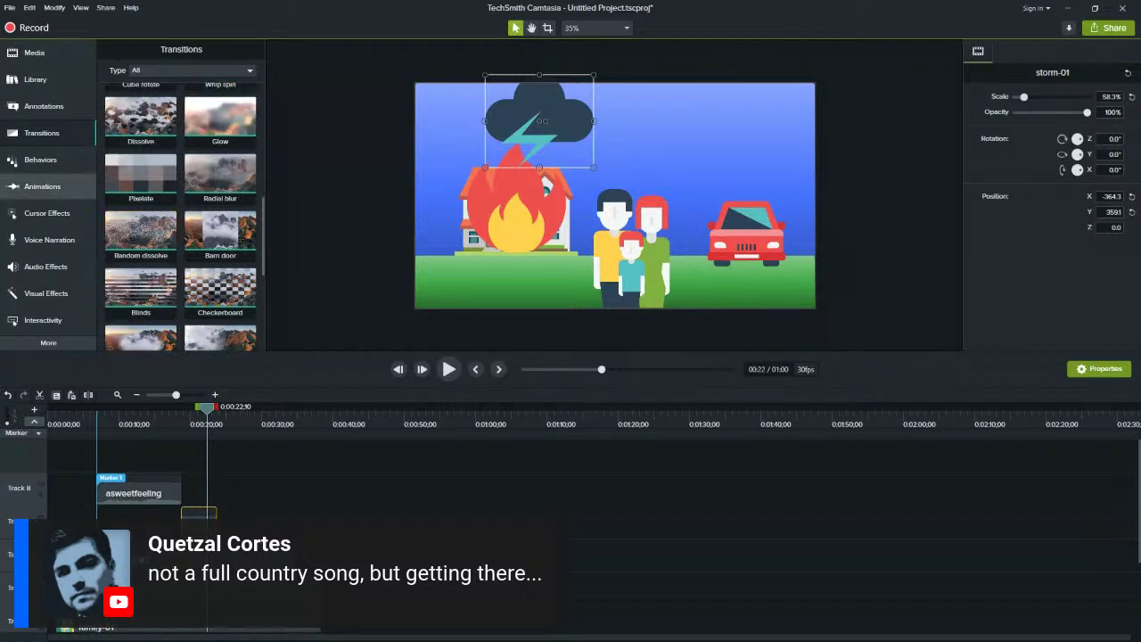
Look through the animations, Zoom-n-Pan, visual effects, interactivity, audio, narration and cursor effect options for the storm clip
left_click(42, 186)
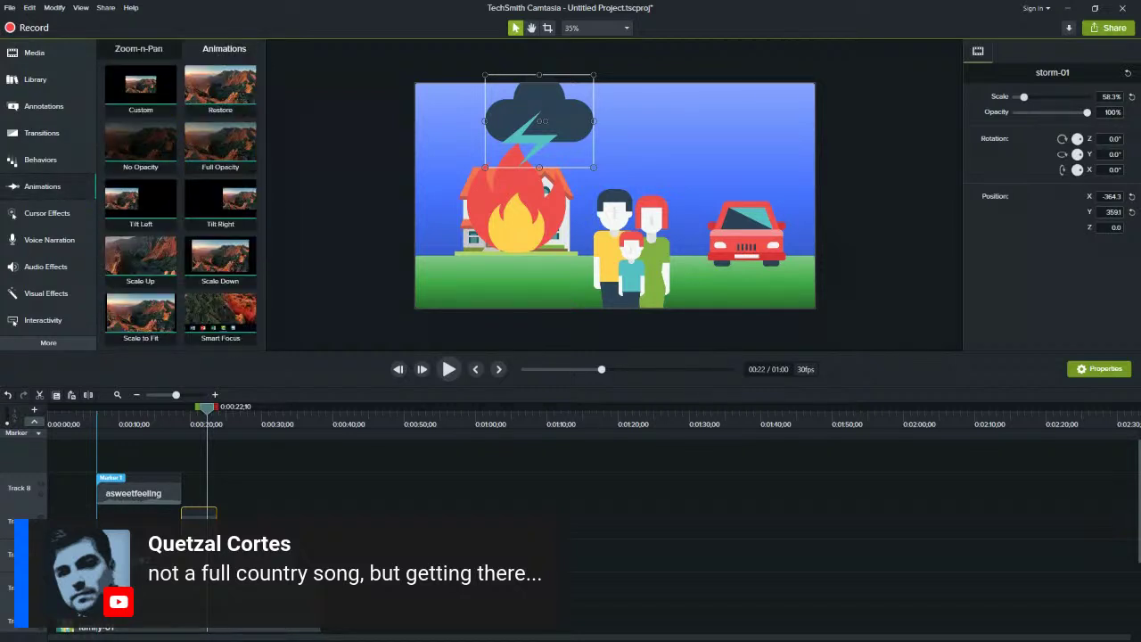
left_click(139, 49)
left_click(223, 49)
left_click(139, 49)
left_click(223, 49)
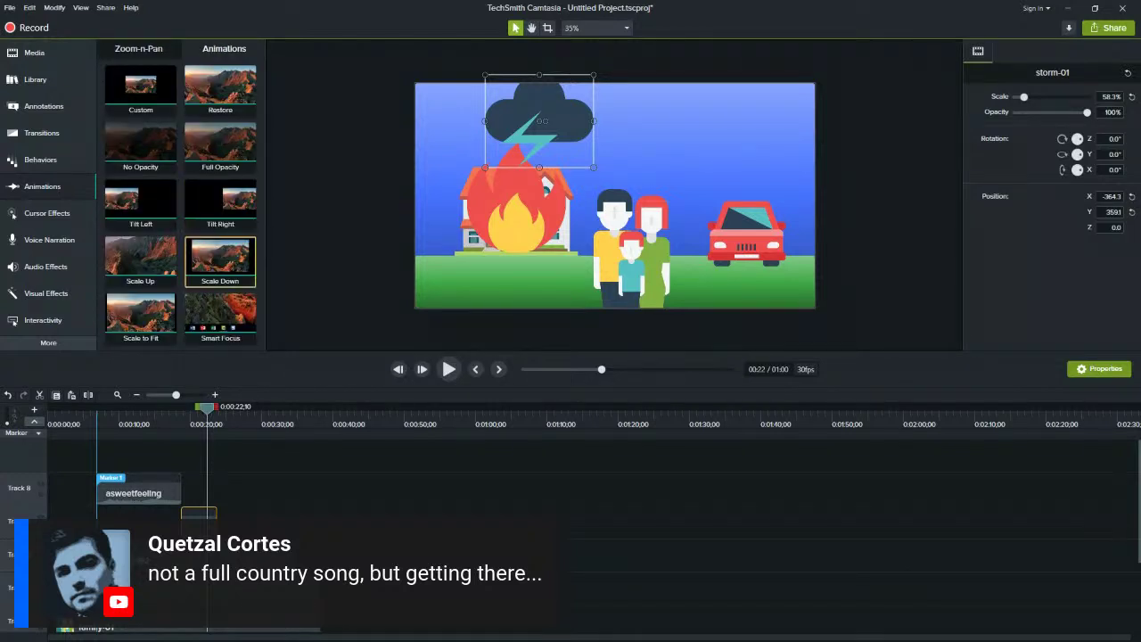
left_click(139, 48)
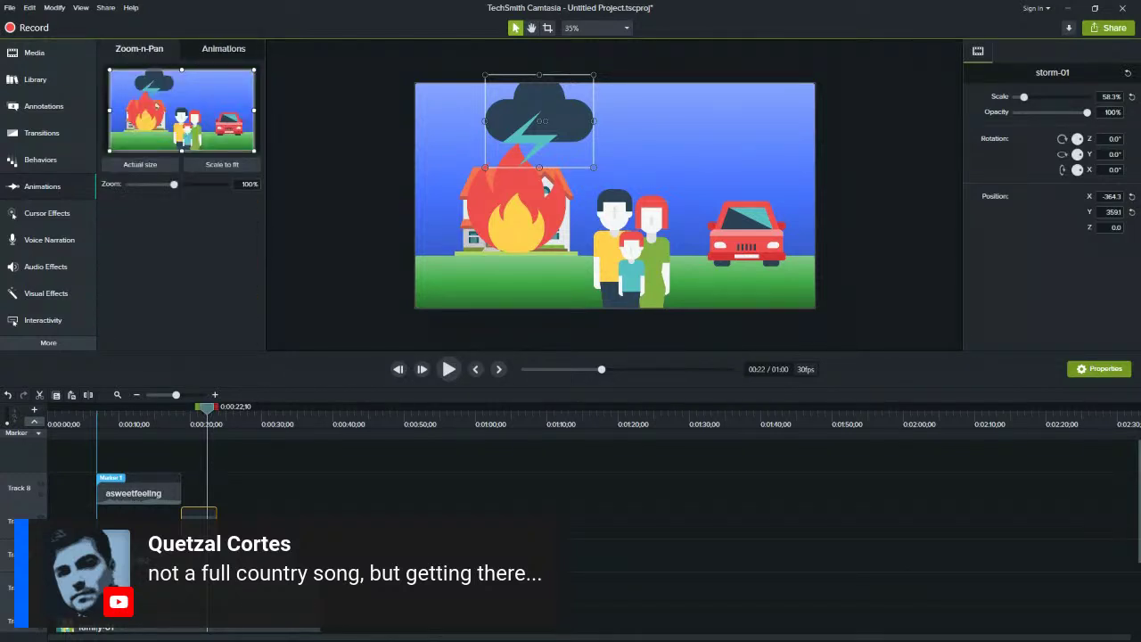
left_click(223, 49)
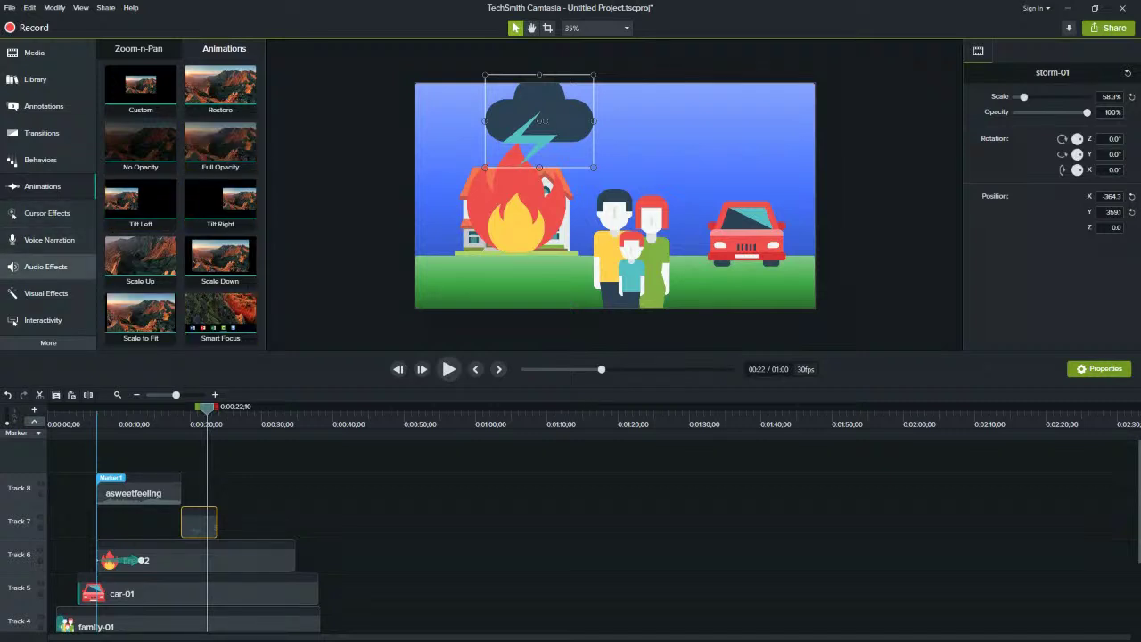
left_click(45, 293)
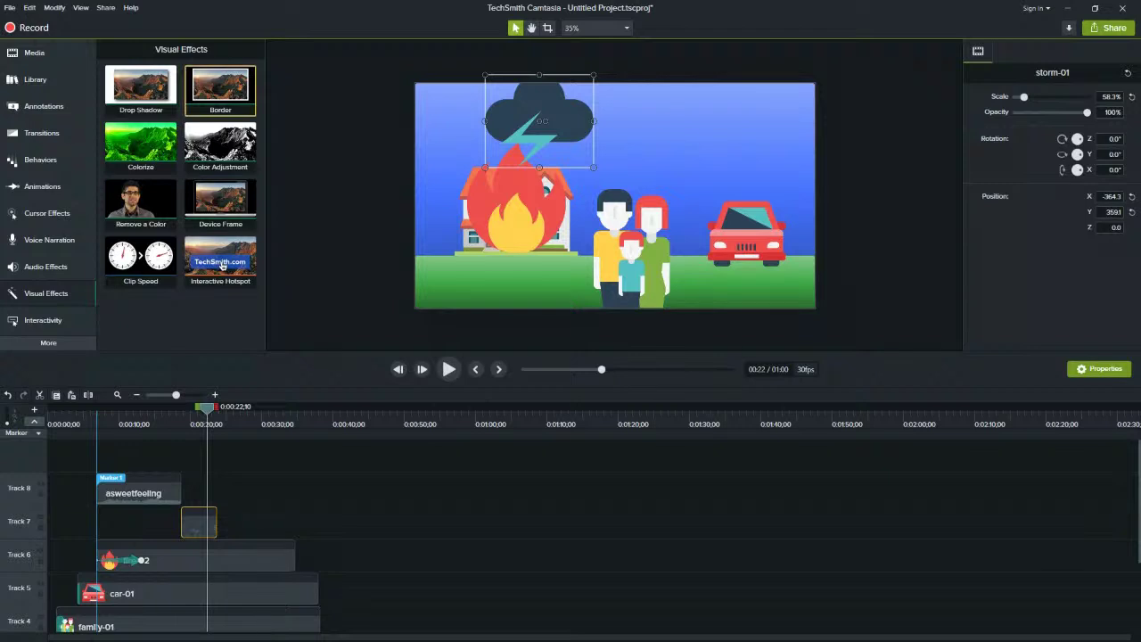
left_click(13, 322)
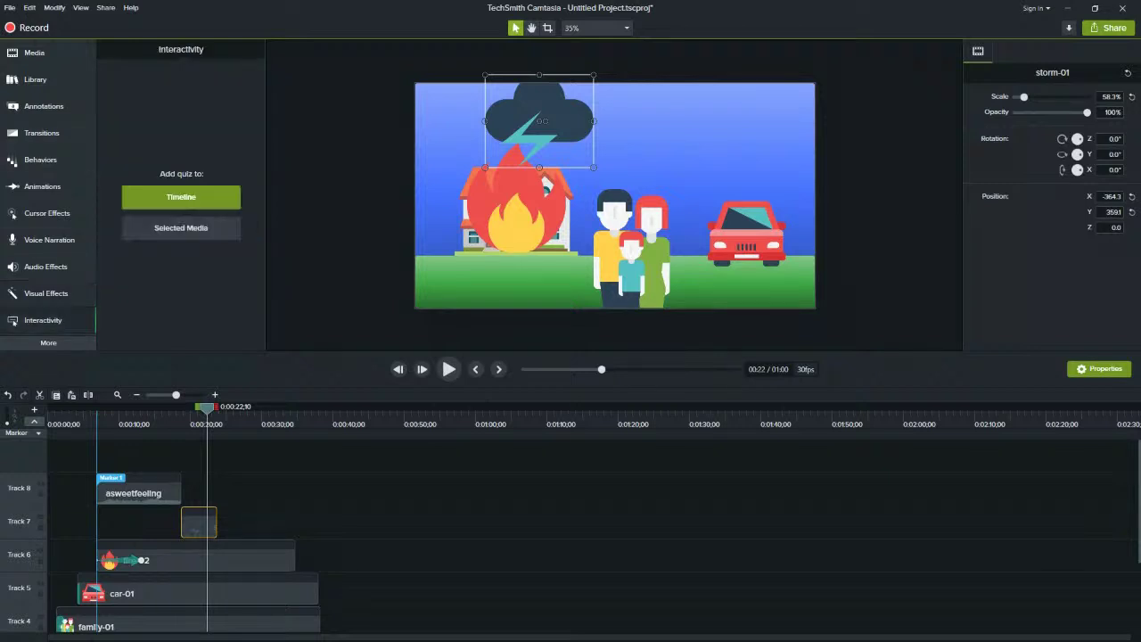
left_click(36, 267)
left_click(40, 240)
left_click(40, 214)
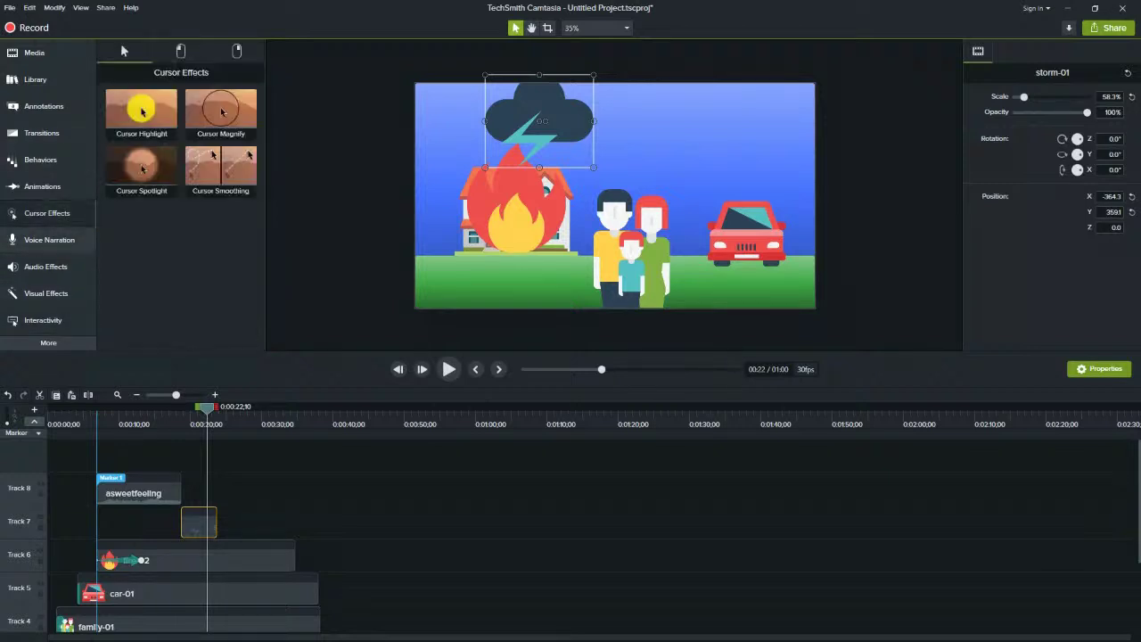
Apply the Radial blur transition to the start of the storm-01 clip and preview it
left_click_drag(207, 408, 198, 409)
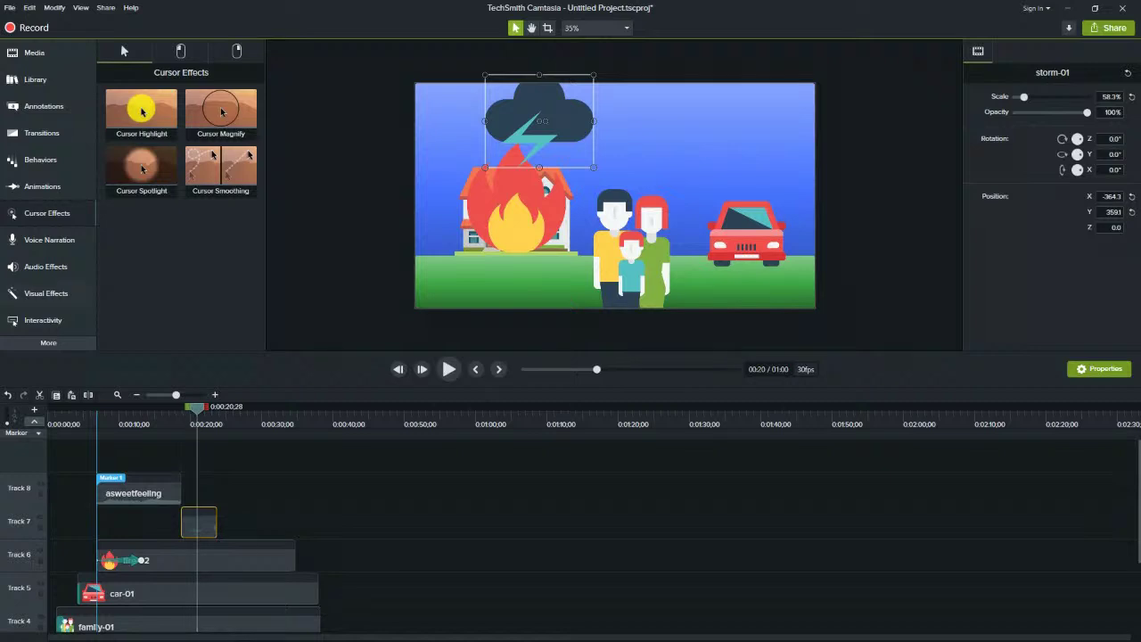
left_click(42, 133)
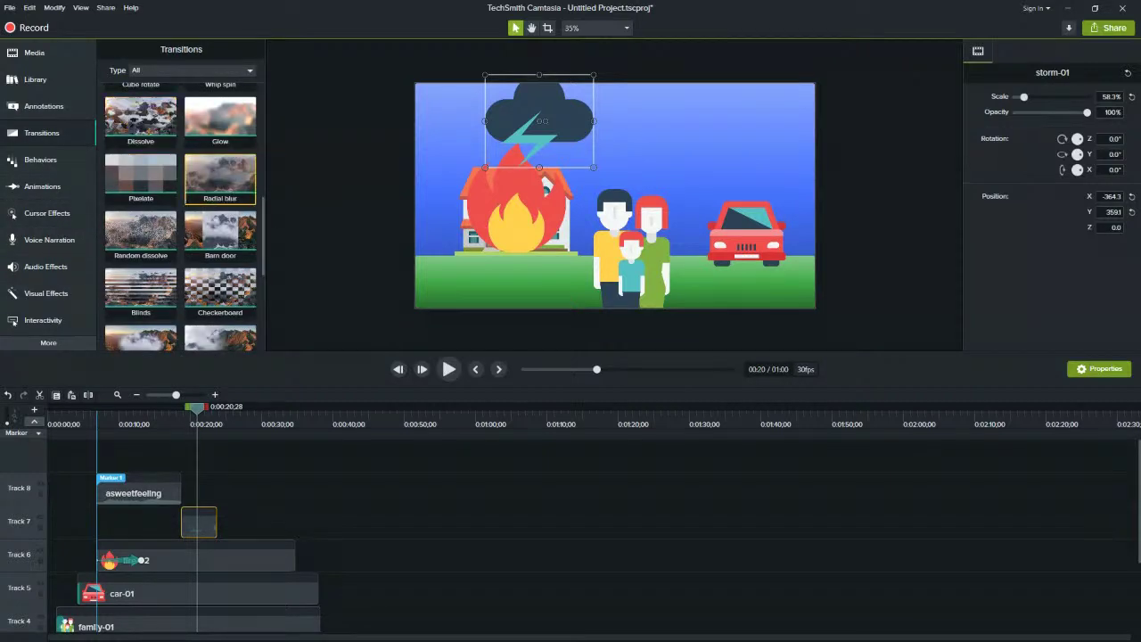
left_click_drag(220, 179, 191, 525)
left_click(180, 417)
key("space")
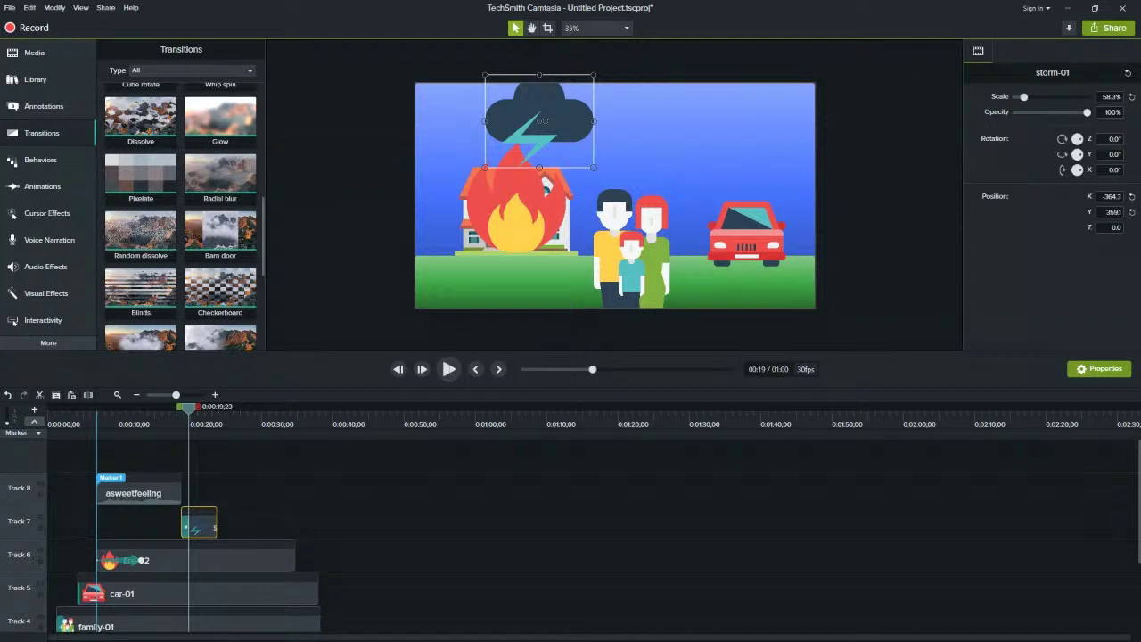
Move the storm-01 clip earlier to overlap the end of the audio, and extend its end slightly
left_click(186, 527)
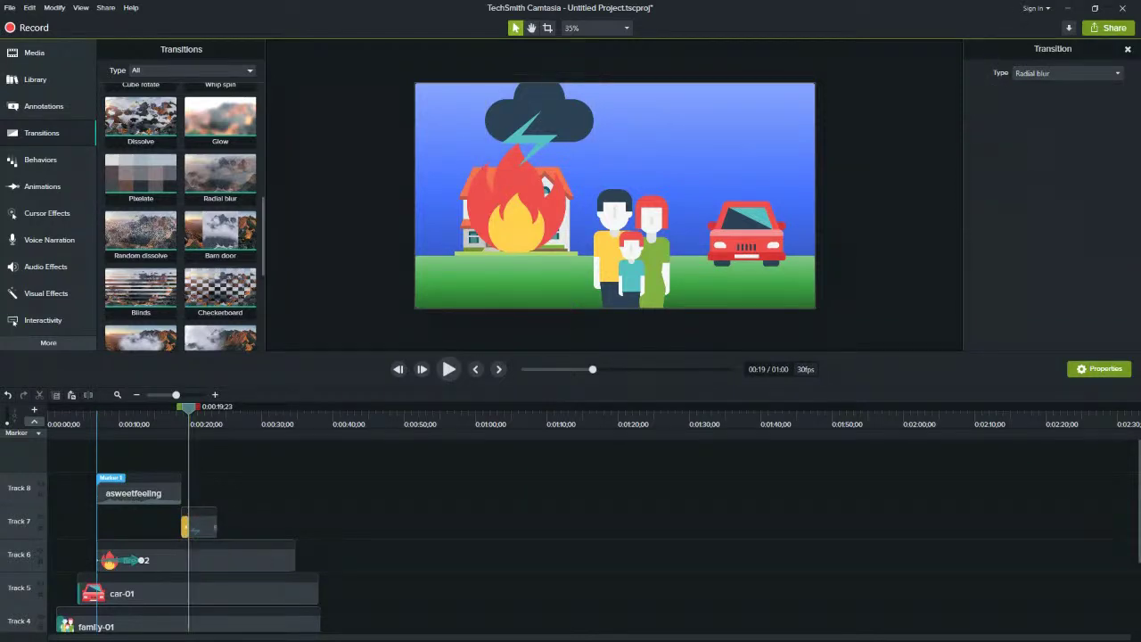
left_click_drag(198, 527, 157, 527)
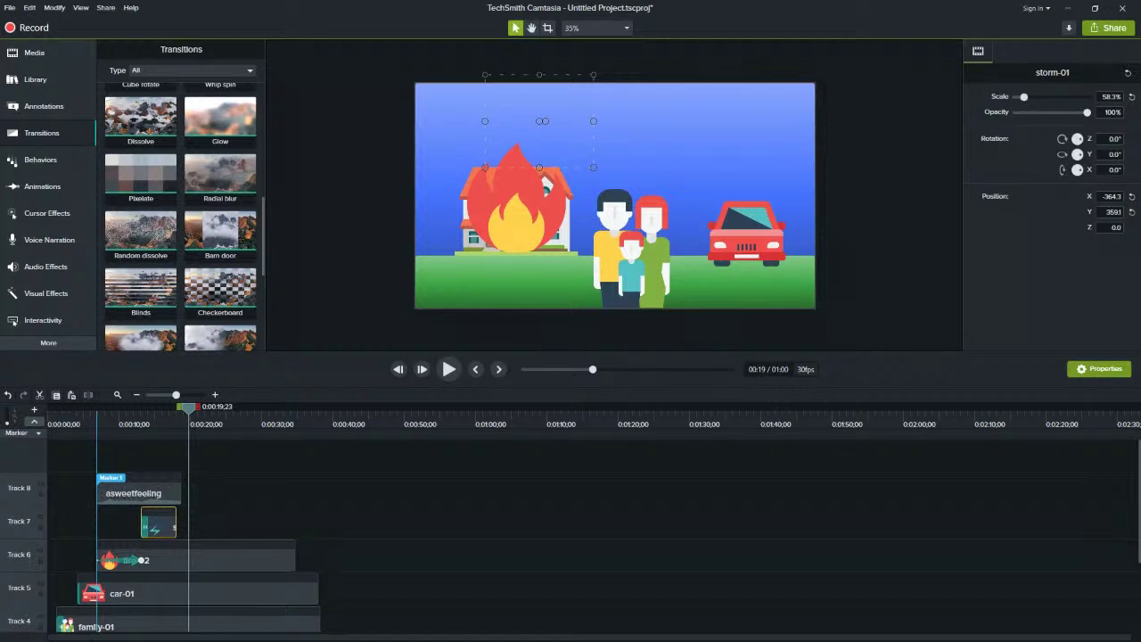
left_click_drag(157, 526, 170, 526)
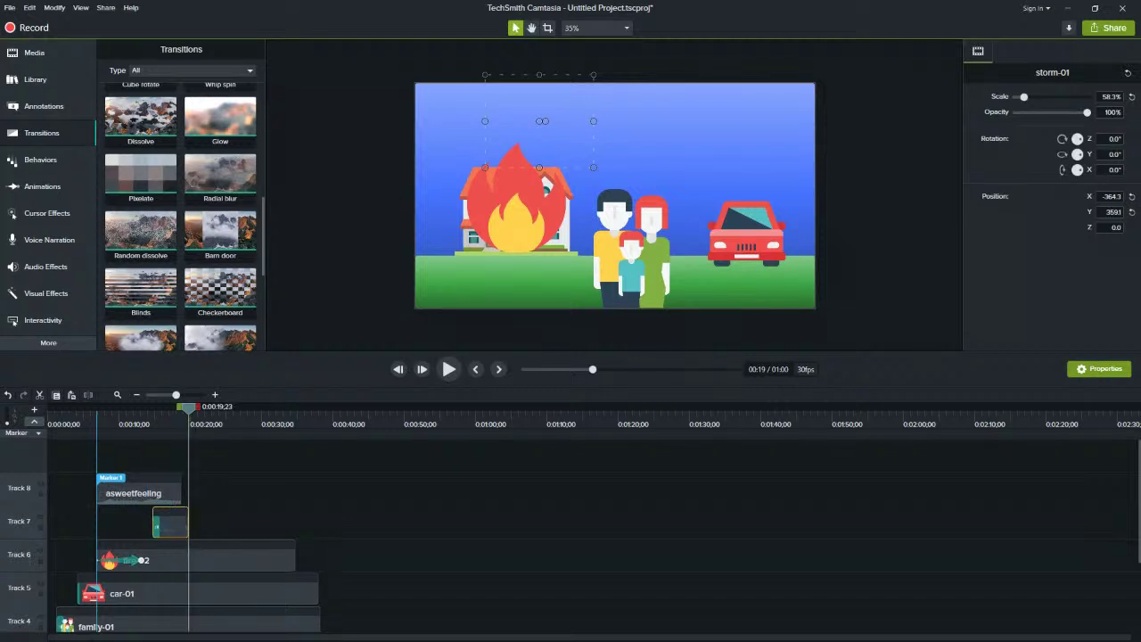
mouse_move(188, 407)
left_mouse_down()
mouse_move(154, 407)
mouse_move(181, 408)
left_mouse_up()
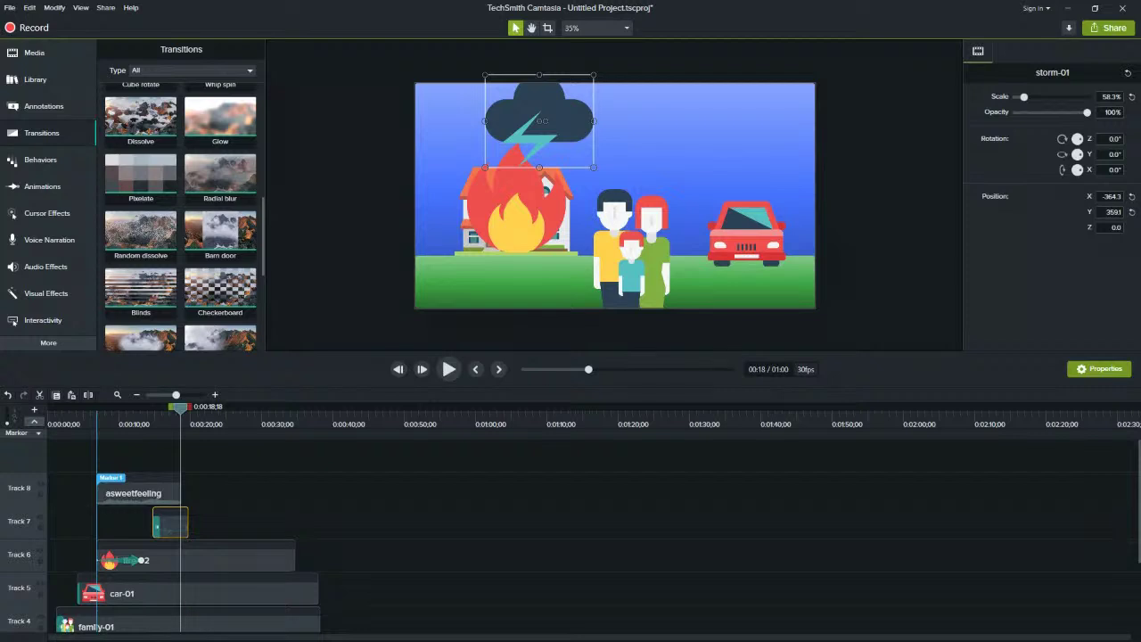
left_click_drag(189, 522, 202, 523)
Add a Fade transition to the end of the fire-02 clip and lengthen it to about 07;05
left_click(141, 560)
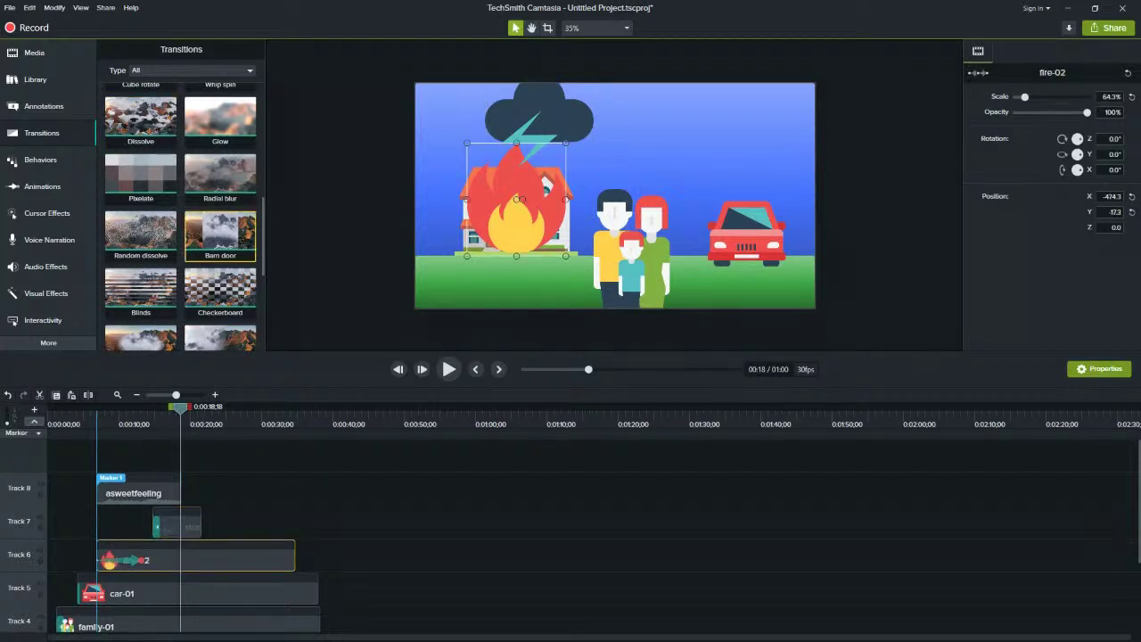
scroll(220, 236, "up", 5)
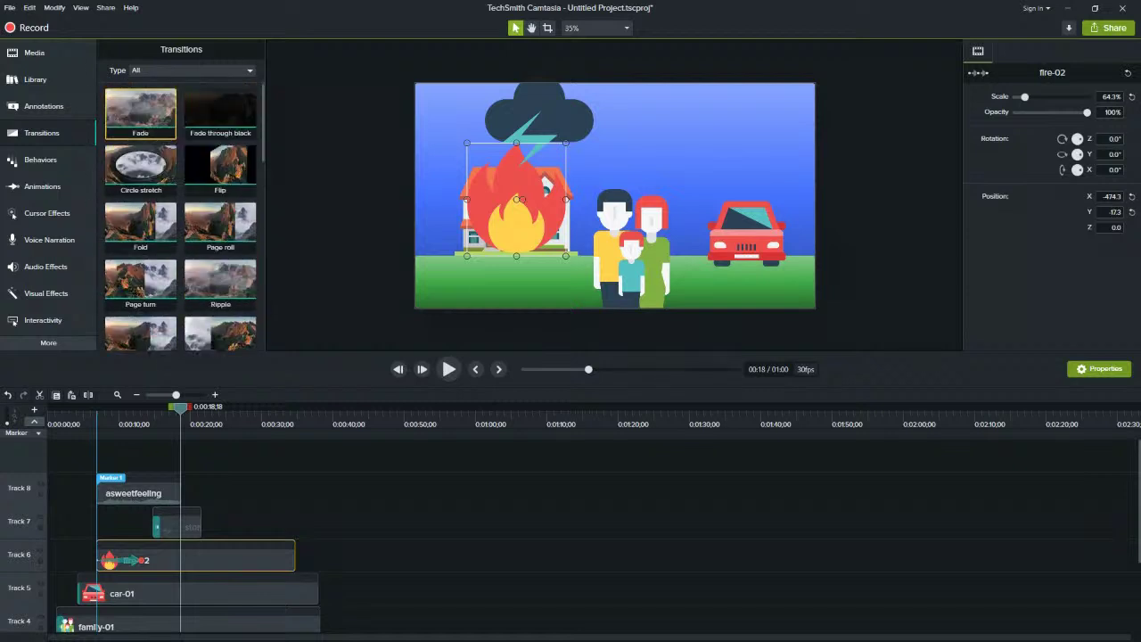
left_click_drag(140, 113, 291, 559)
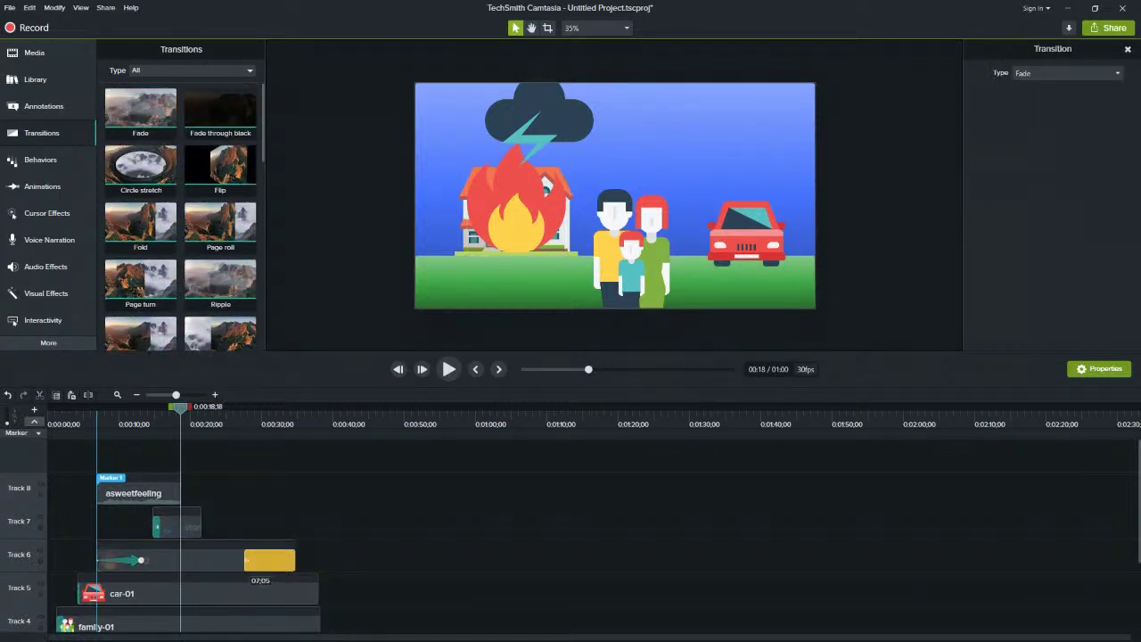
Replace the fire-02 clip's end transition with Dissolve and shorten the clip so the dissolve starts where the audio ends
scroll(140, 283, "down", 3)
scroll(140, 283, "down", 2)
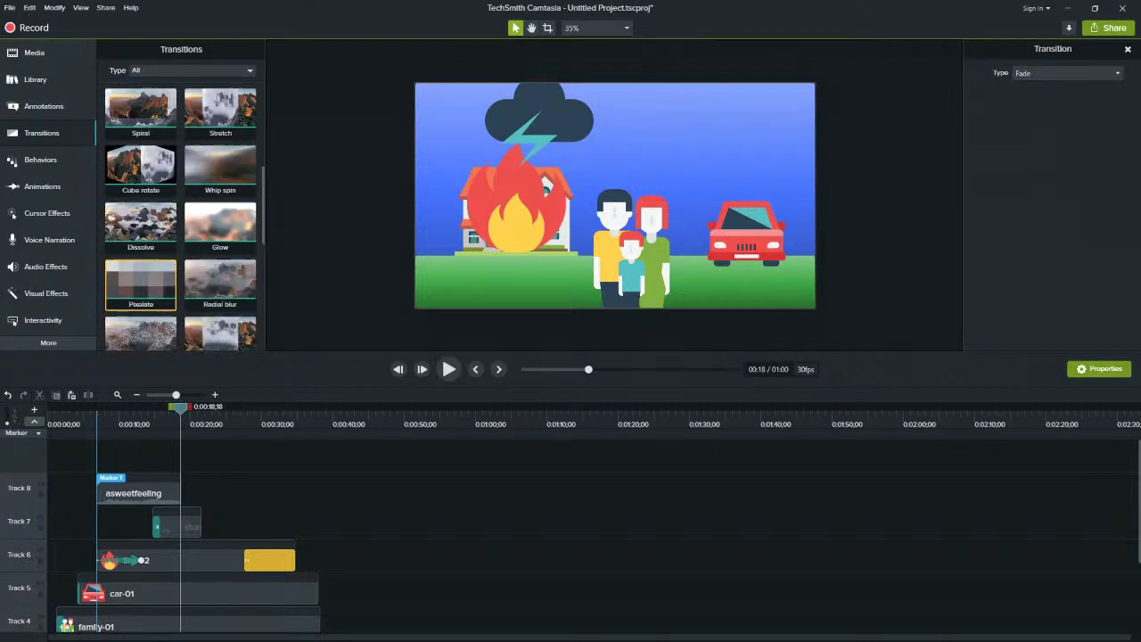
left_click_drag(140, 227, 233, 547)
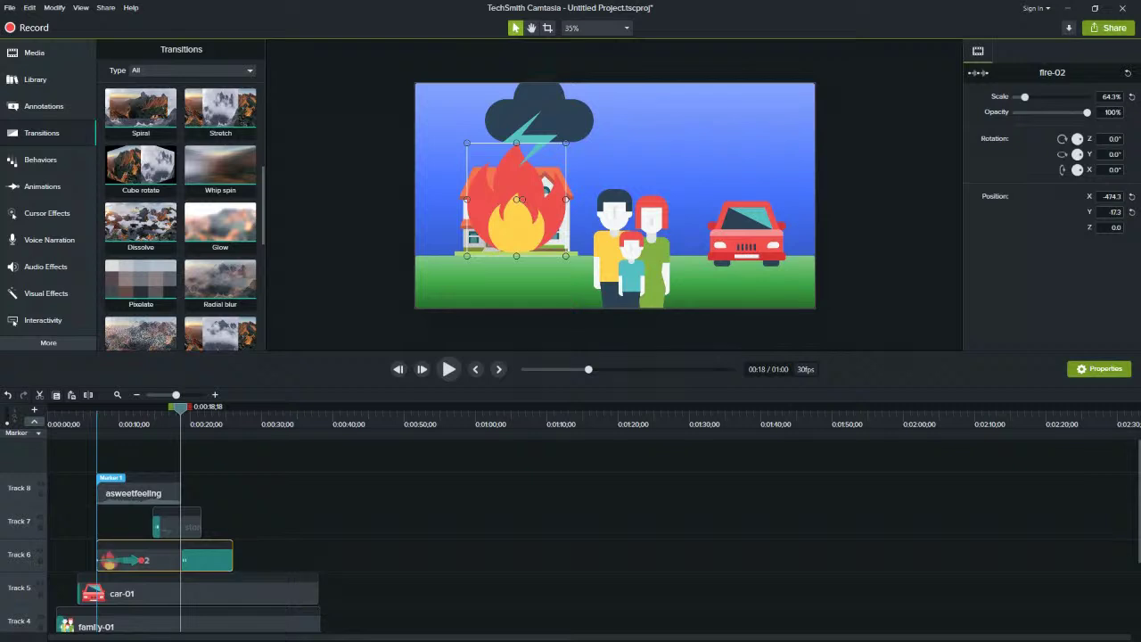
Preview the fire's dissolve and shorten the transition so it starts where the storm-01 clip ends
left_click(145, 415)
key("space")
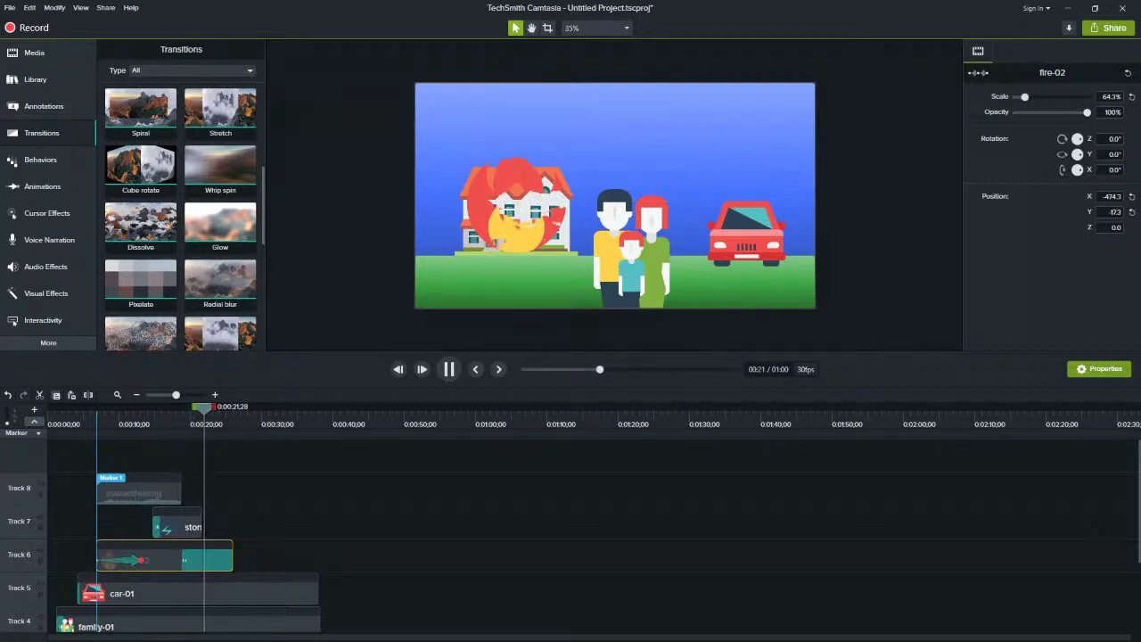
key("space")
left_click(209, 560)
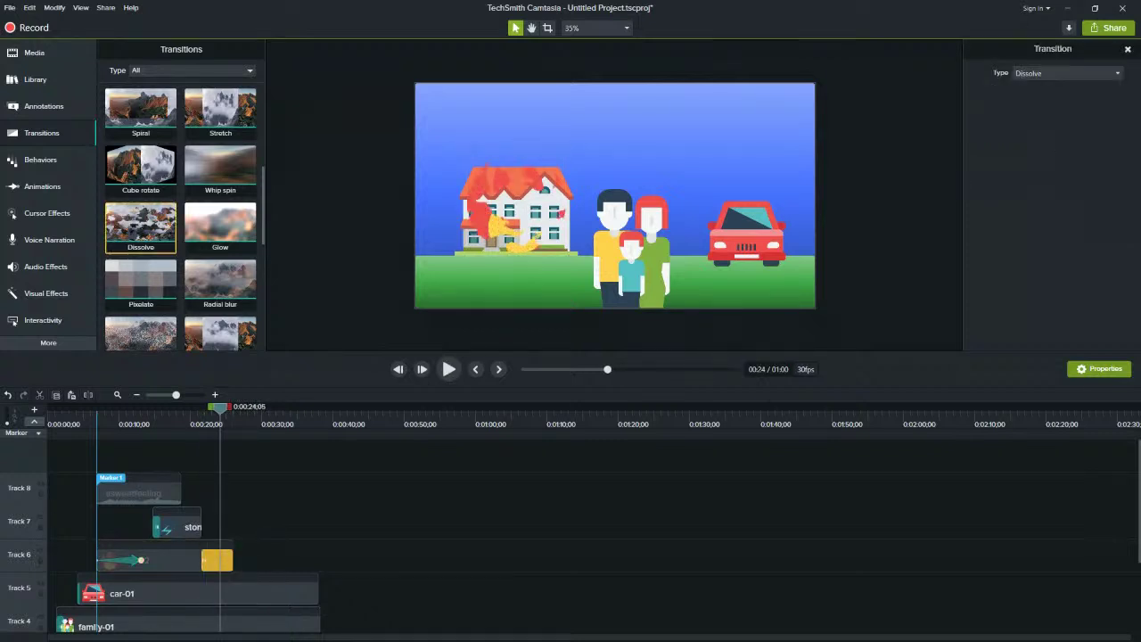
Replace the fire-02 clip's end transition with a Fade that starts at 24;05
scroll(141, 228, "up", 3)
left_click_drag(141, 111, 221, 560)
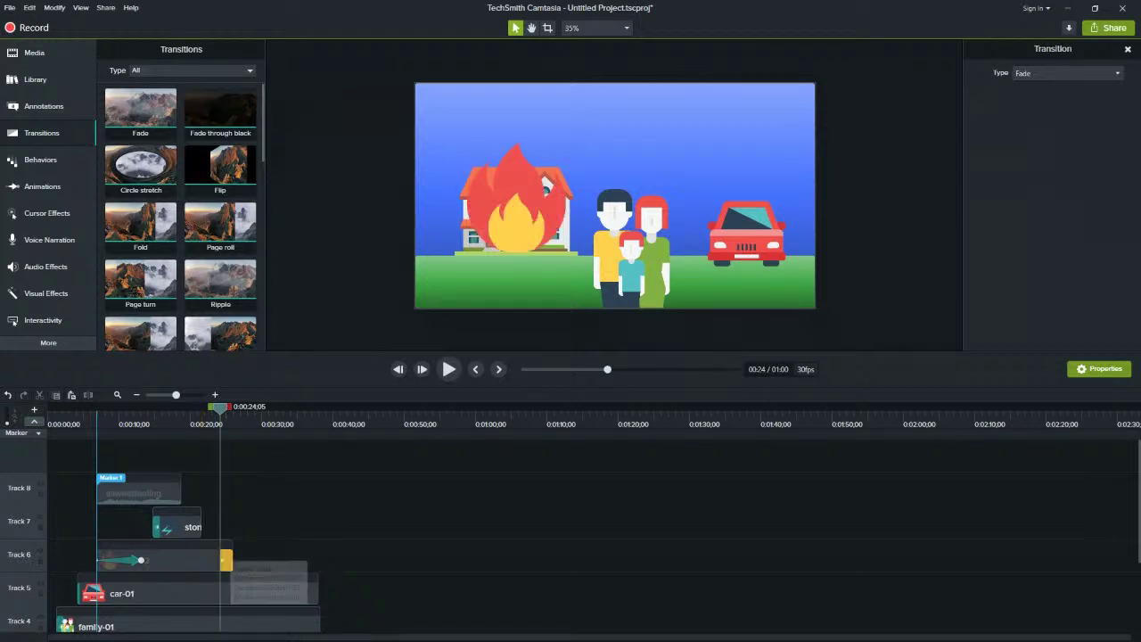
left_click(268, 540)
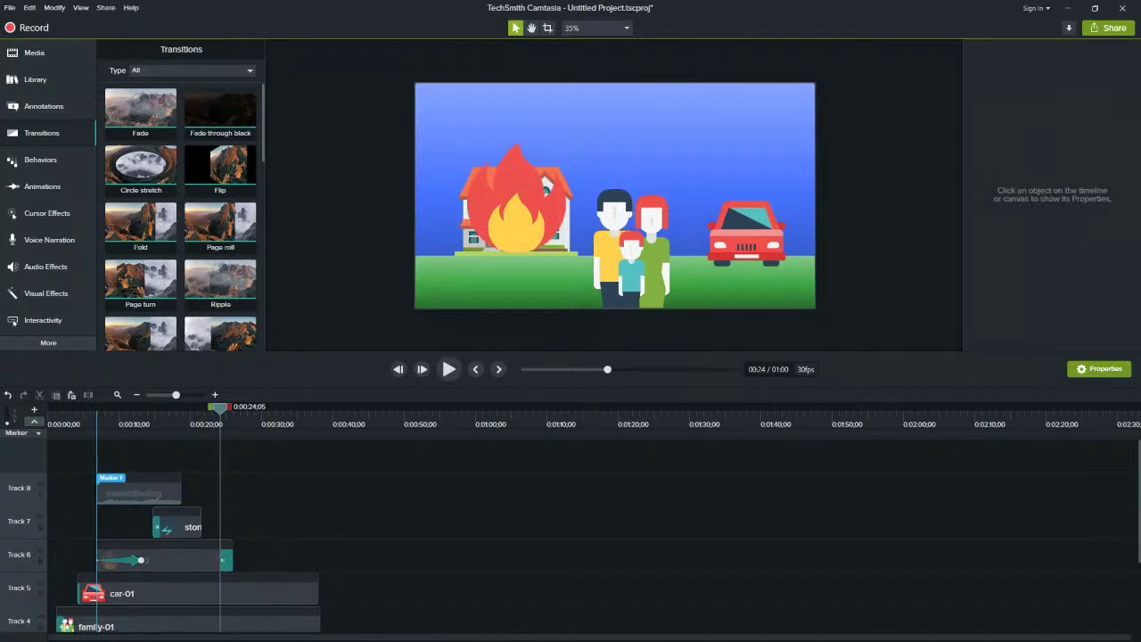
Shorten the fire-02 clip to end just after the audio, and extend the storm-01 clip with a Fade transition at its end
left_click_drag(221, 408, 169, 408)
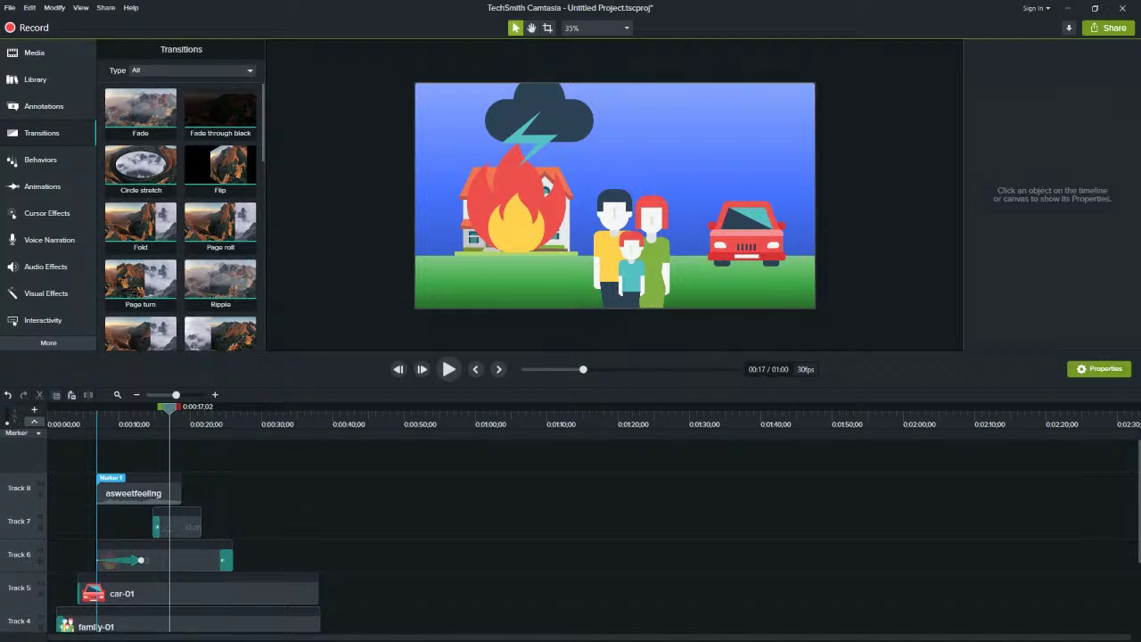
left_click(109, 560)
left_click_drag(229, 560, 220, 526)
left_click(179, 522)
left_click_drag(141, 110, 214, 526)
Play the animation from the start to past the fire's fade-out to check the clip timing
scroll(214, 526, "down", 3)
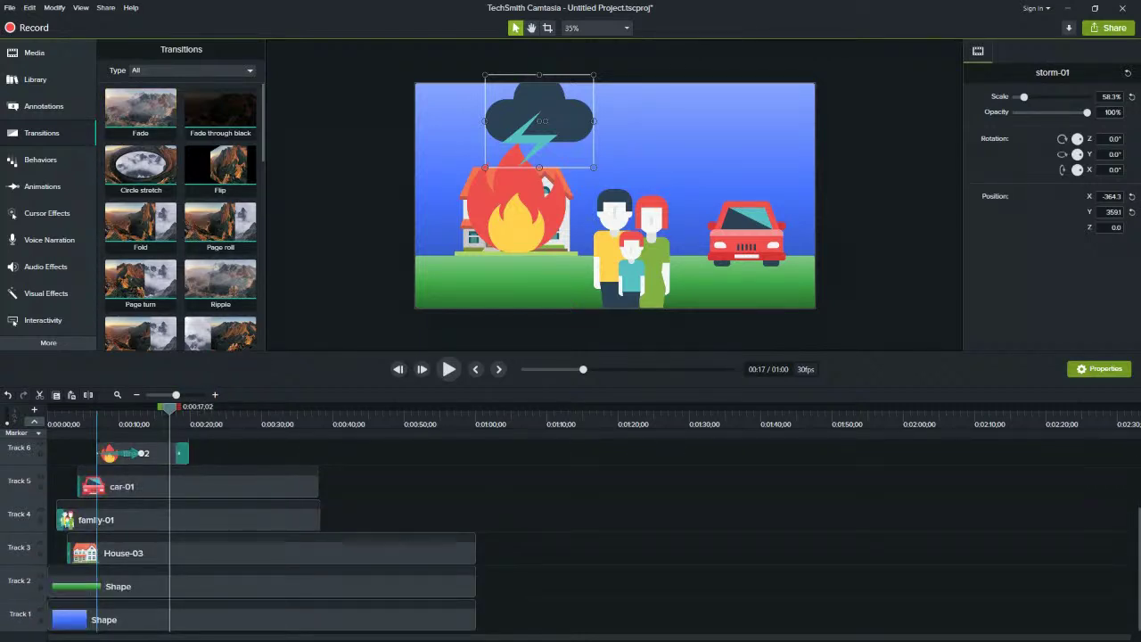
left_click_drag(169, 407, 52, 408)
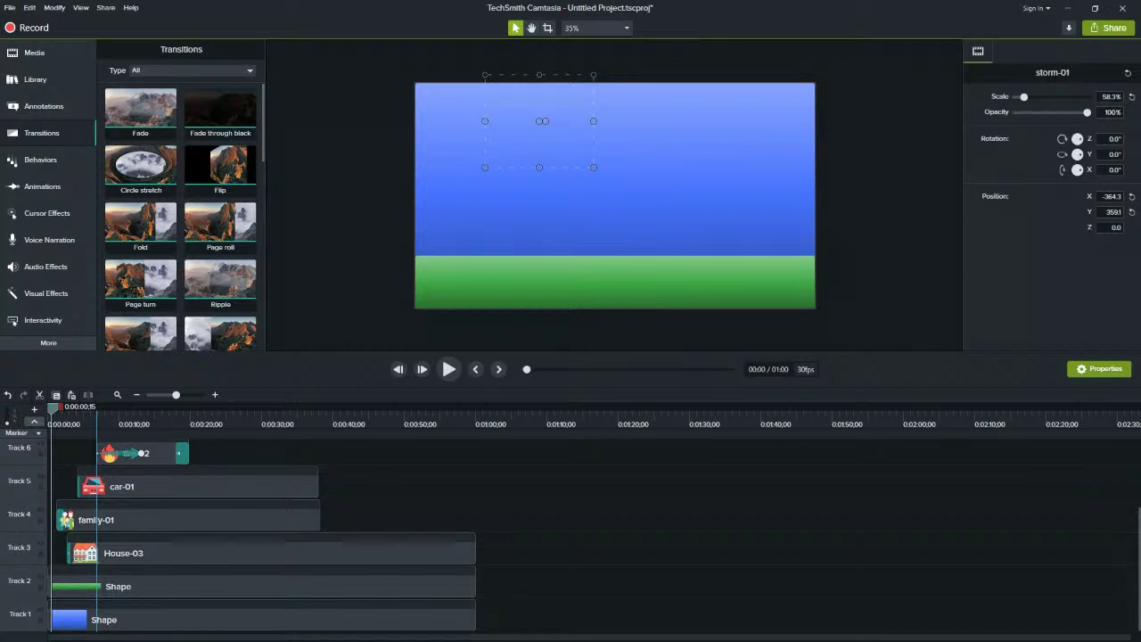
key("space")
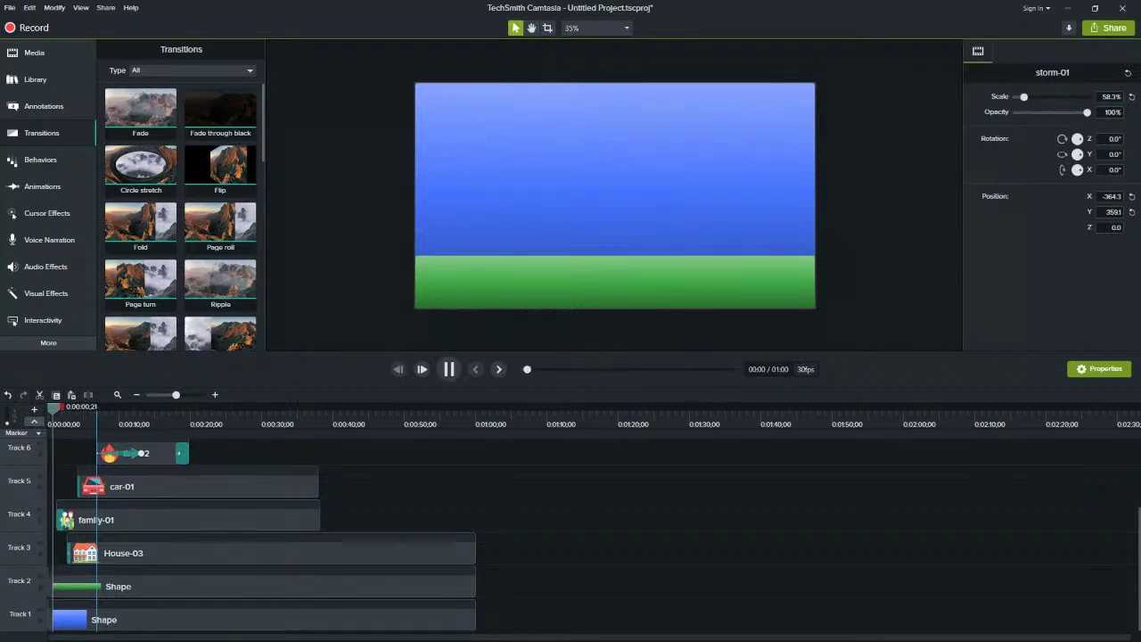
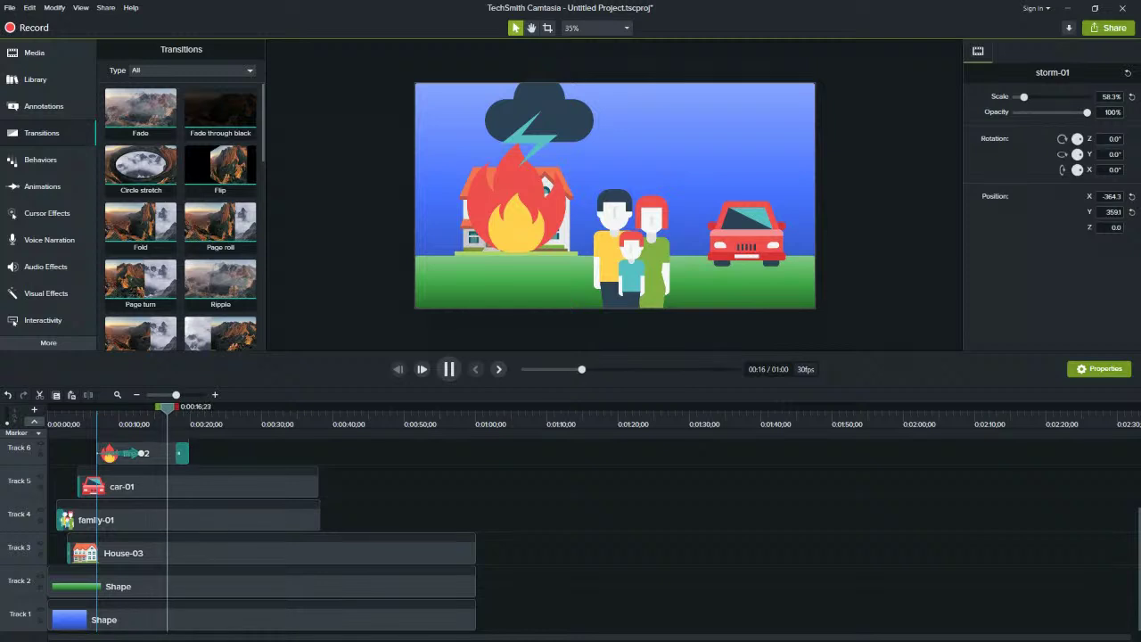
scroll(571, 535, "up", 3)
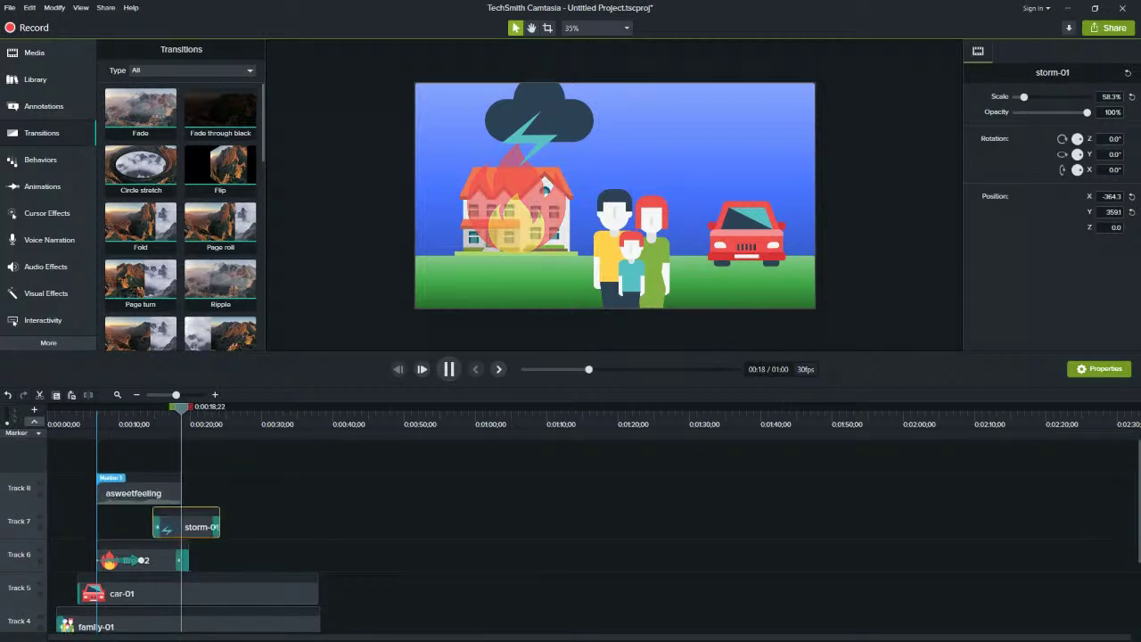
scroll(571, 535, "down", 2)
left_click(571, 535)
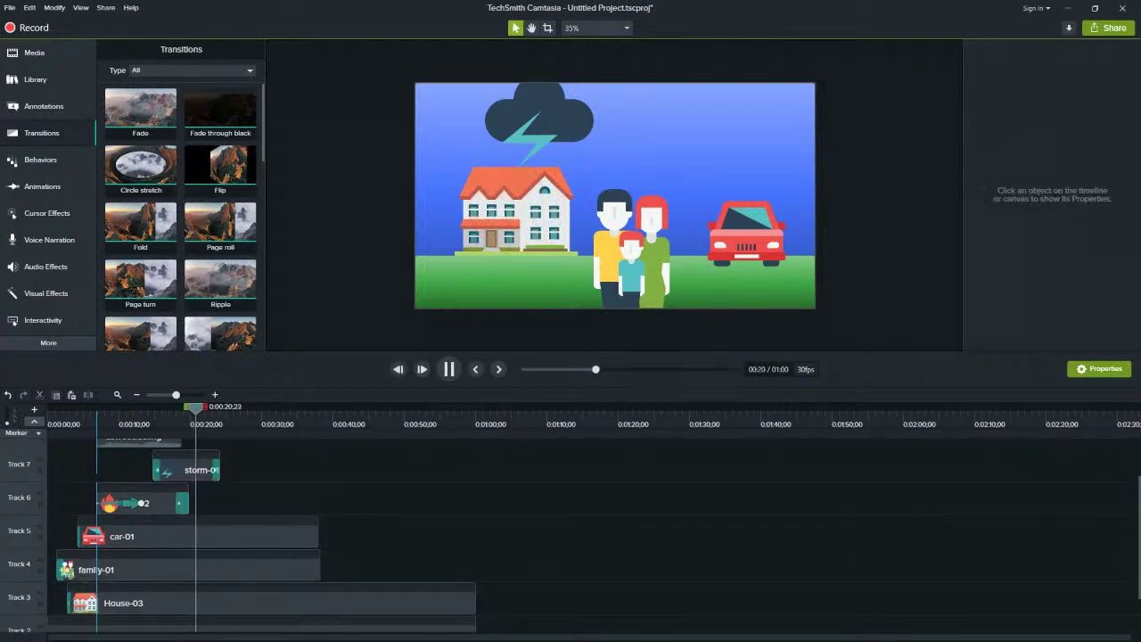
key("space")
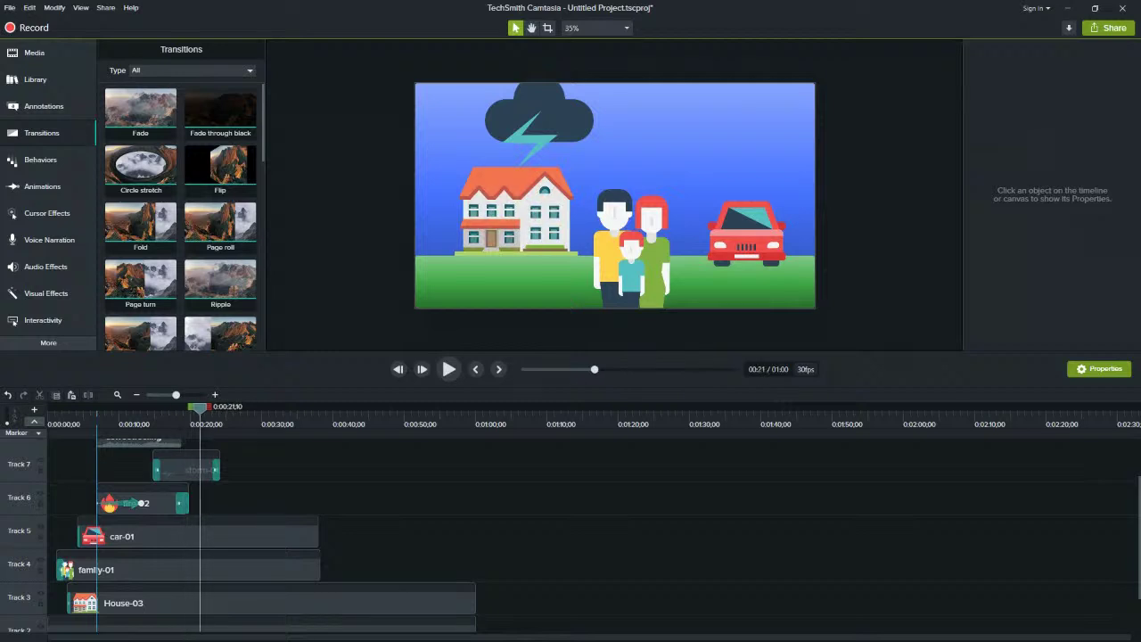
Review the clips on all tracks and scrub to the end of the storm-01 clip to check its fade-out
scroll(297, 481, "down", 2)
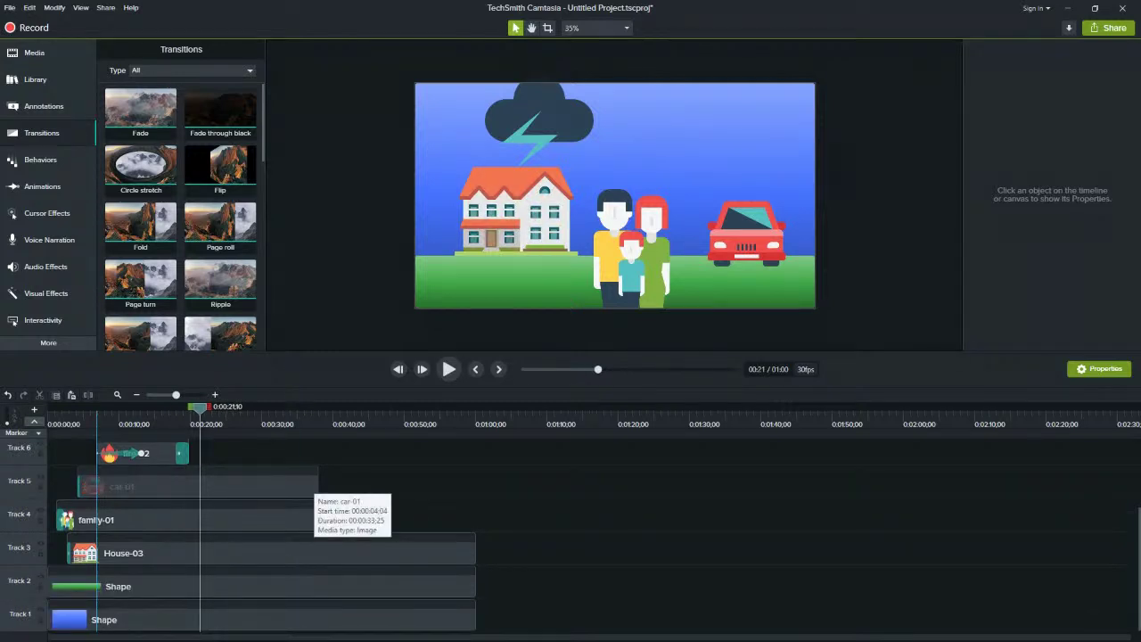
scroll(312, 499, "up", 3)
scroll(303, 518, "down", 2)
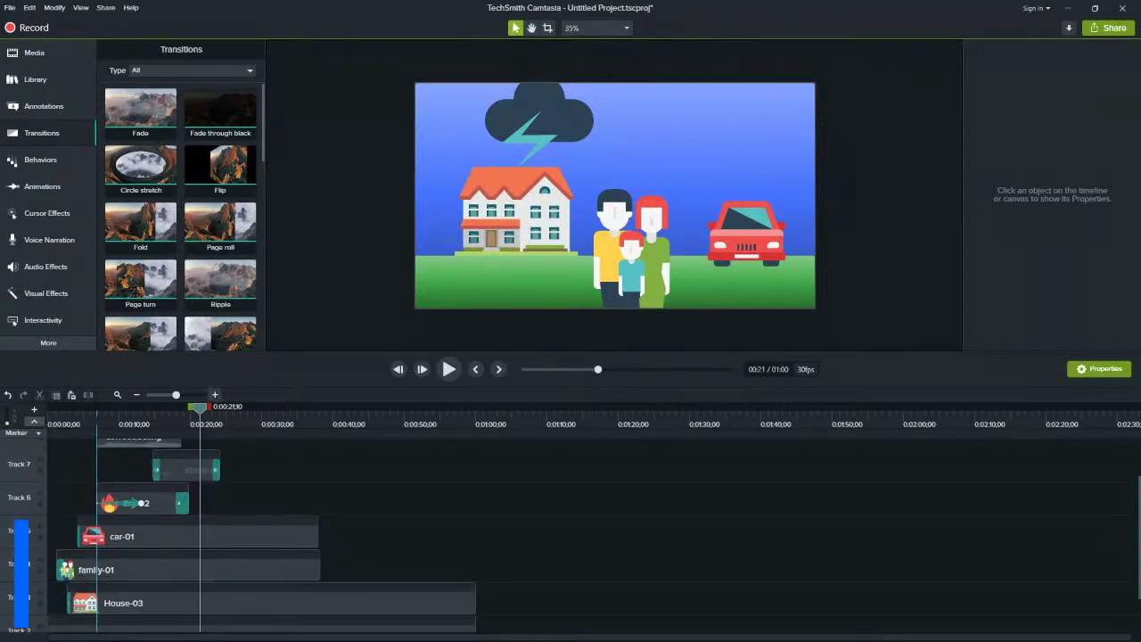
mouse_move(200, 408)
left_mouse_down()
mouse_move(505, 407)
mouse_move(218, 408)
left_mouse_up()
scroll(267, 490, "up", 2)
scroll(268, 491, "down", 3)
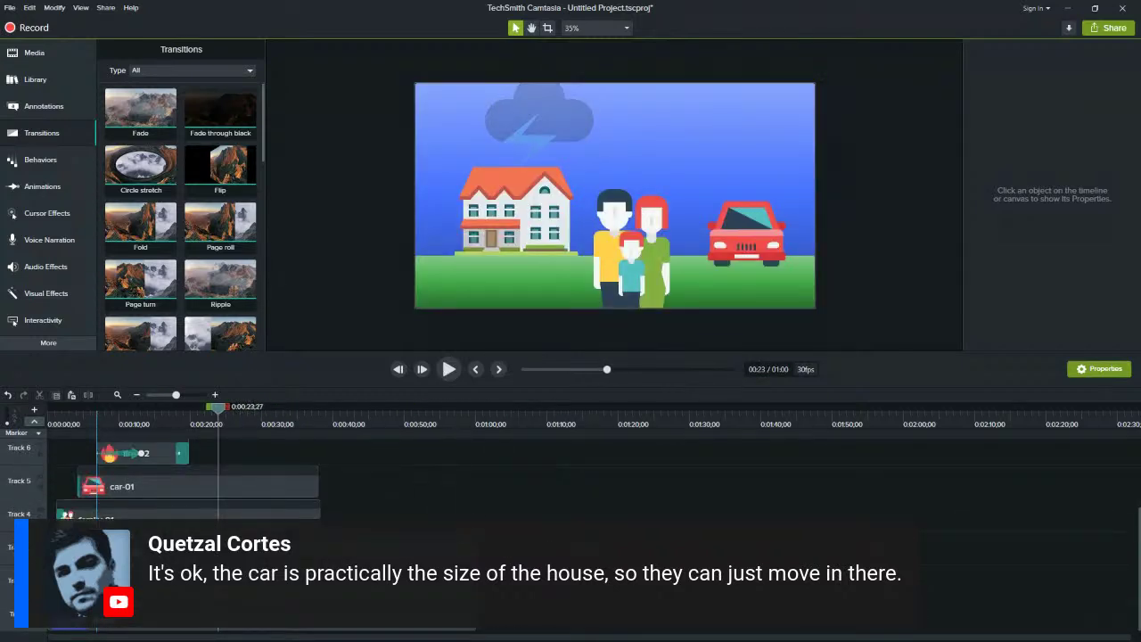
scroll(218, 481, "up", 4)
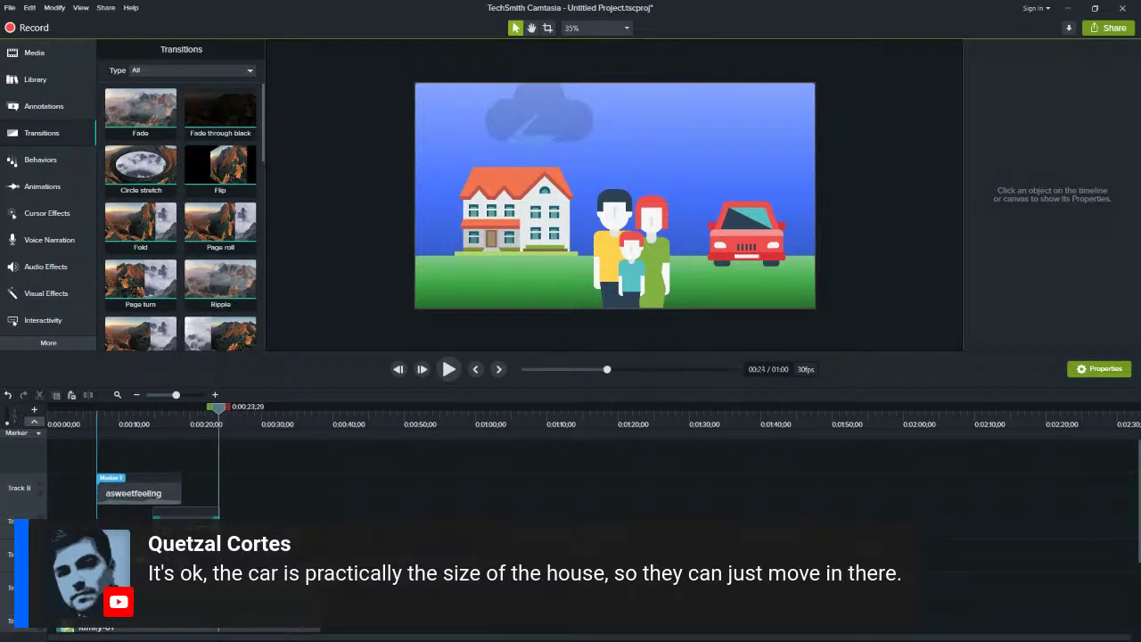
Select the timeline range from the start to 25;18 so it covers the storm and fire sequence
left_click_drag(232, 407, 238, 406)
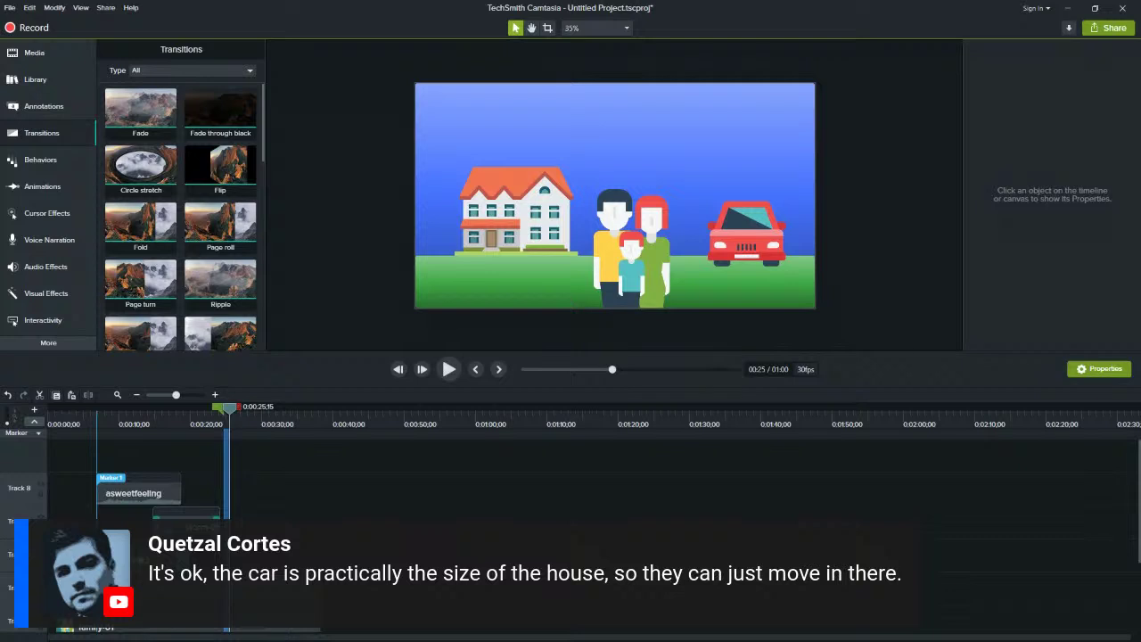
left_click_drag(218, 408, 49, 408)
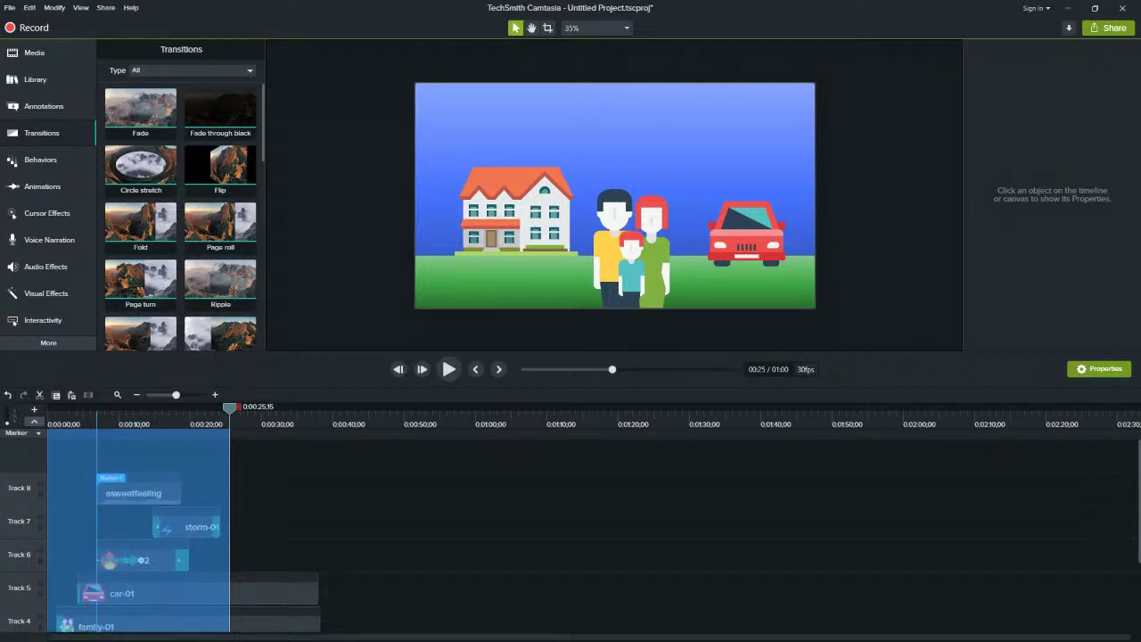
left_click_drag(230, 407, 202, 408)
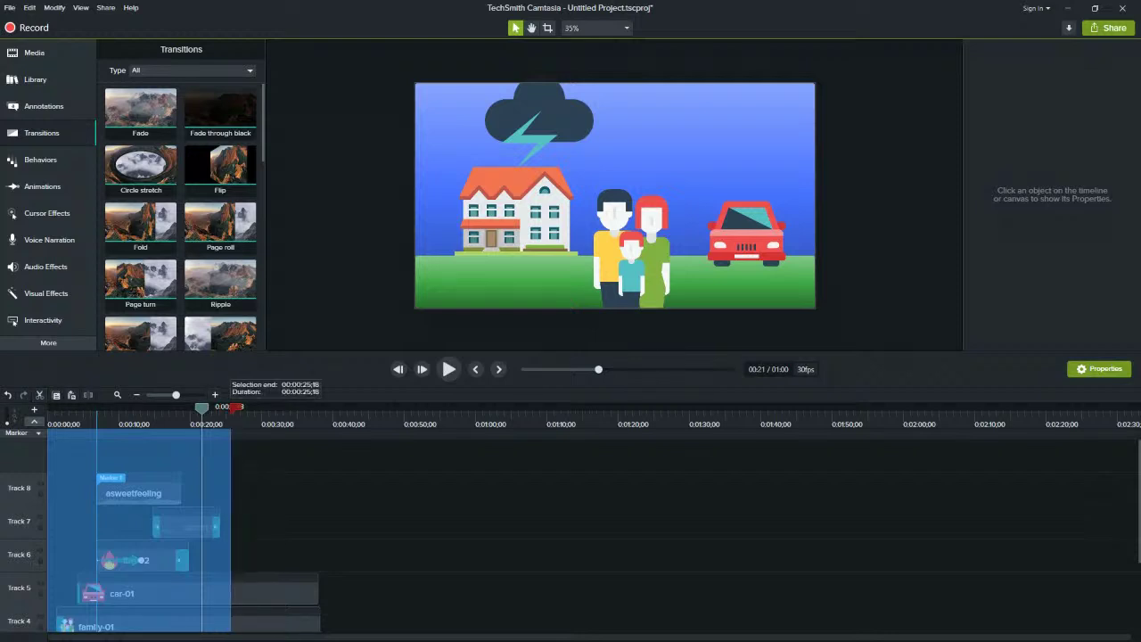
scroll(267, 535, "down", 2)
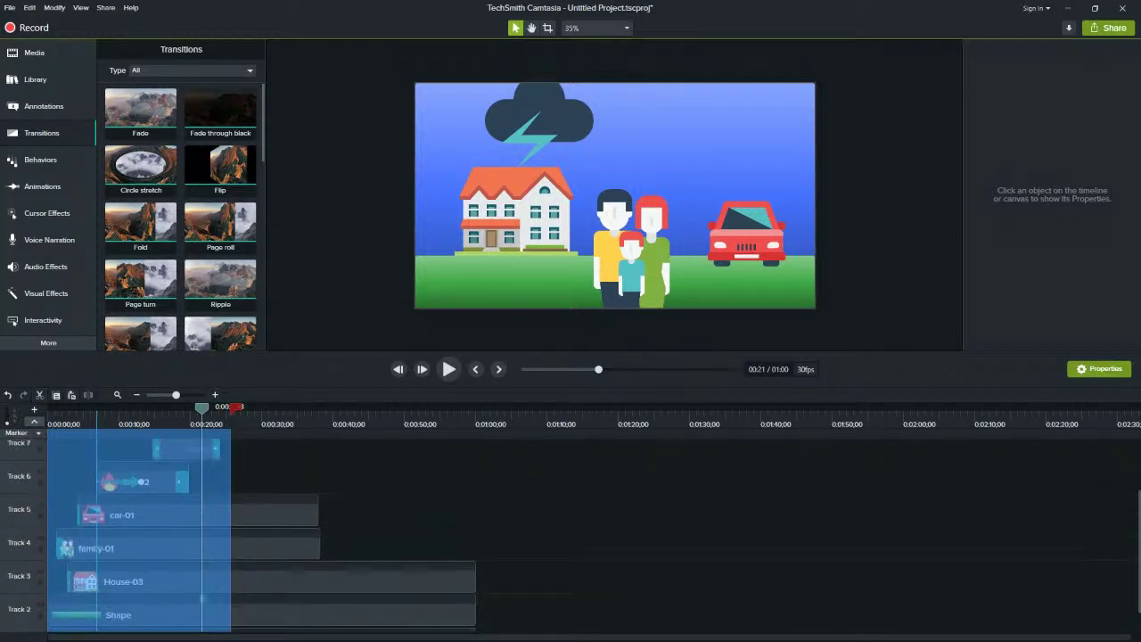
scroll(267, 535, "up", 2)
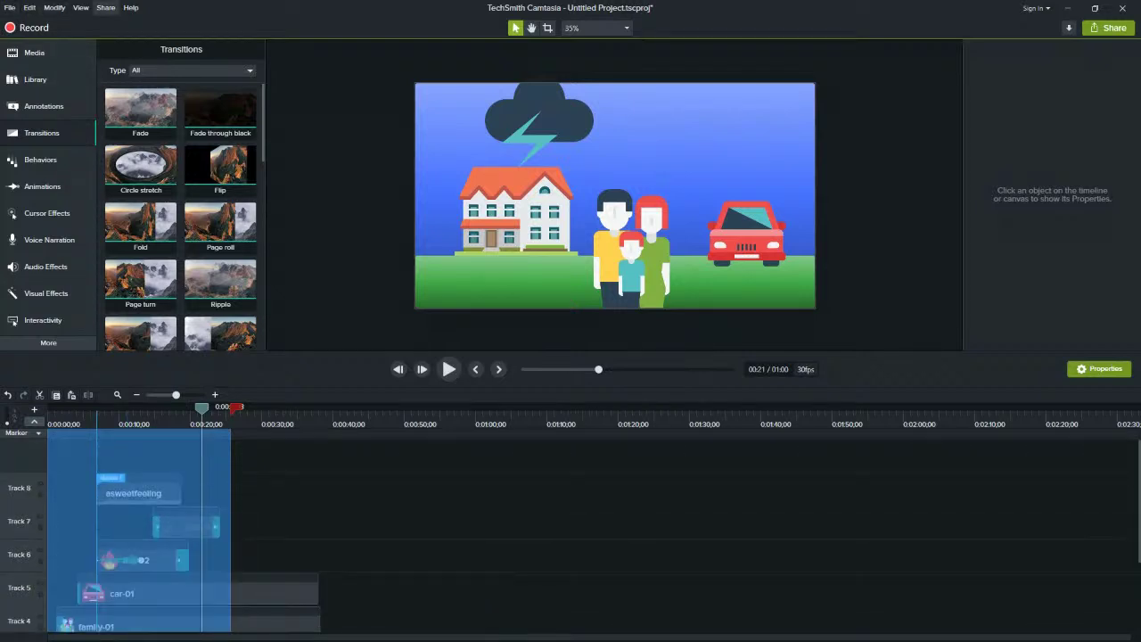
Start a new custom production and choose MP4 - Smart Player (HTML5) as the file format
left_click(10, 7)
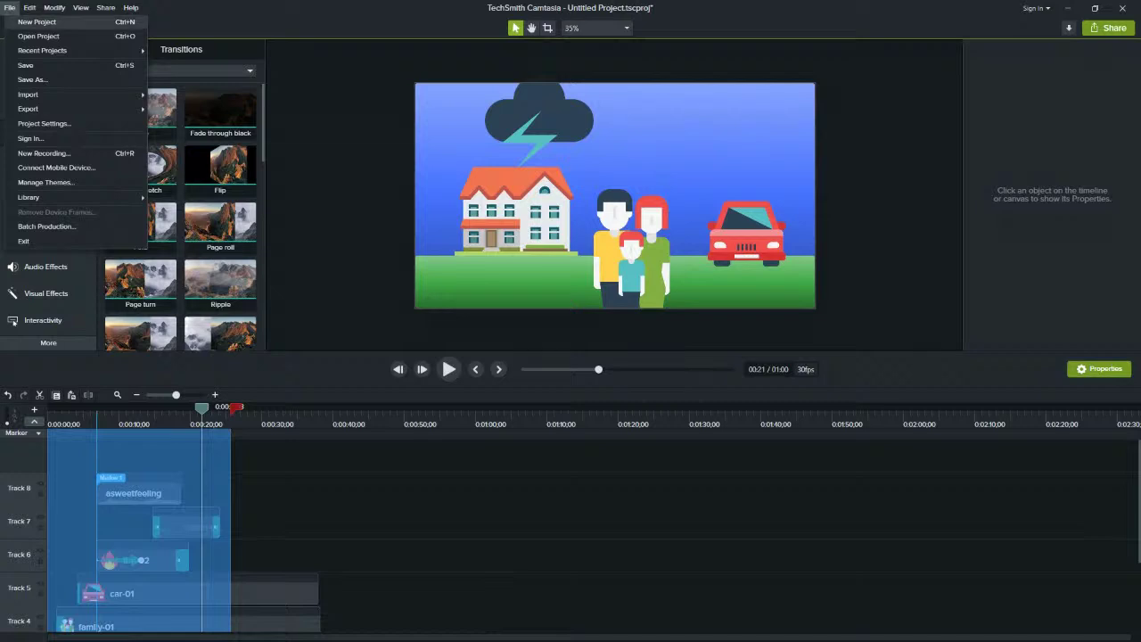
mouse_move(106, 7)
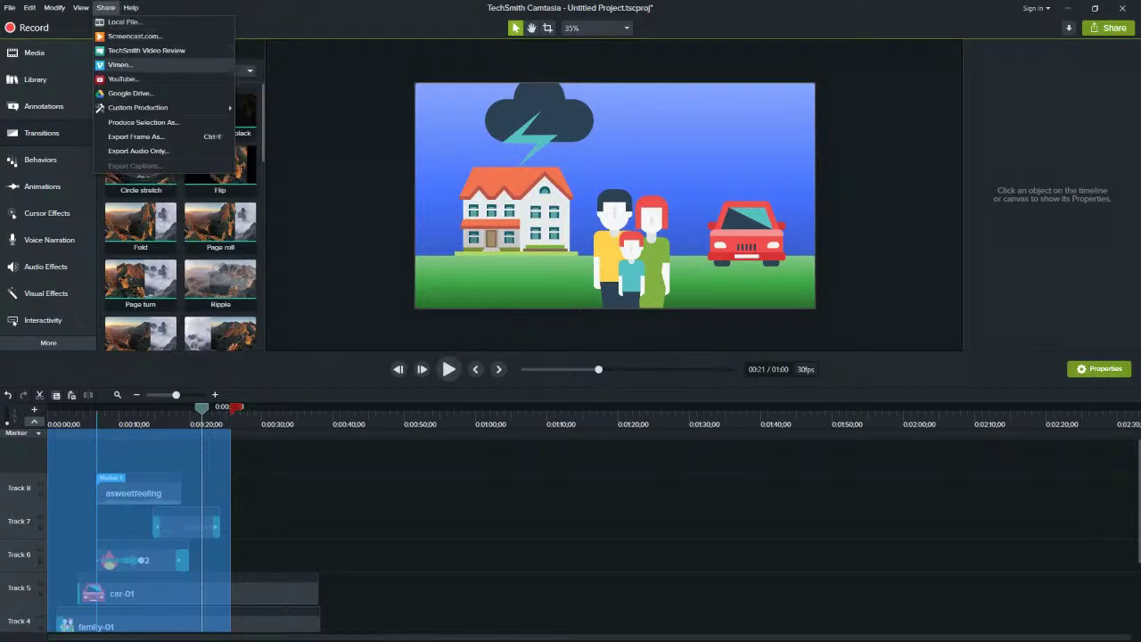
mouse_move(138, 107)
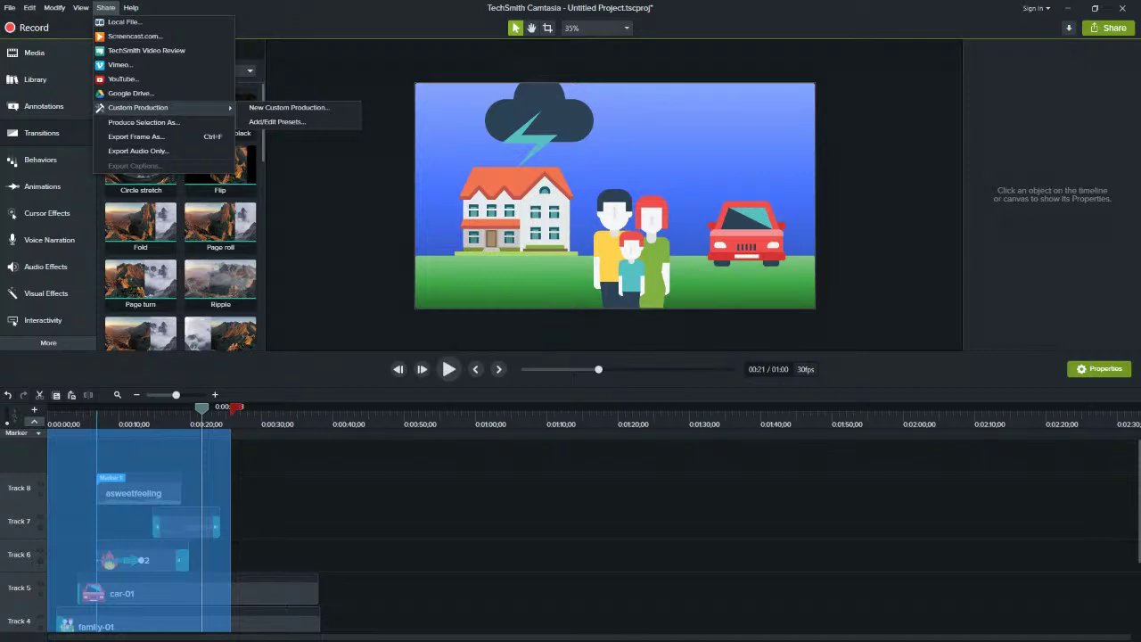
left_click(288, 107)
left_click_drag(544, 148, 254, 133)
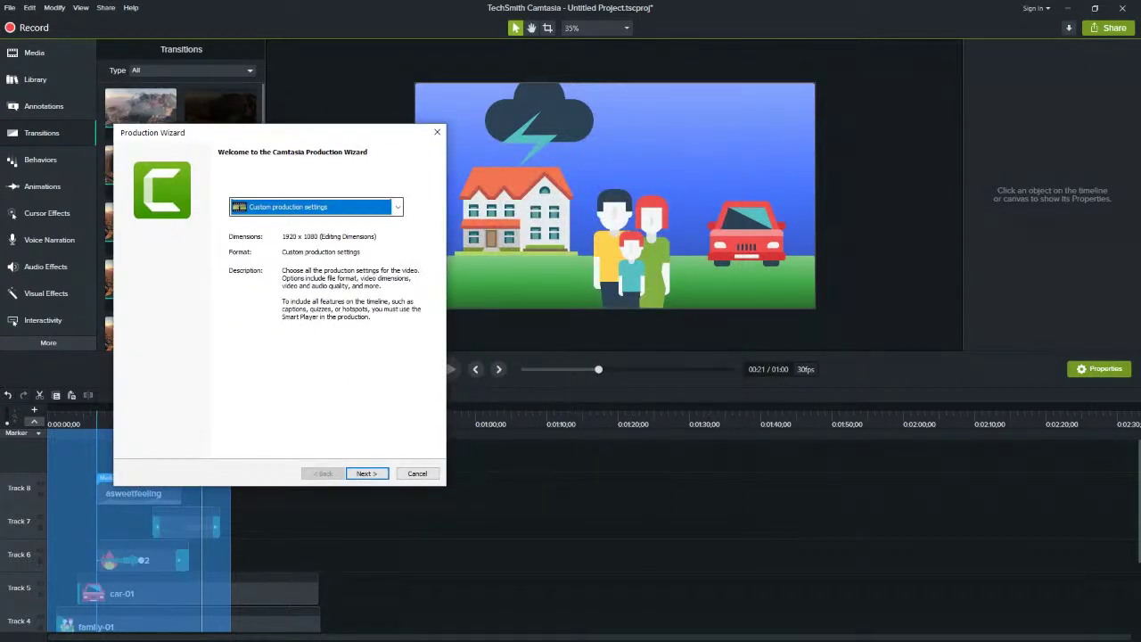
left_click(367, 474)
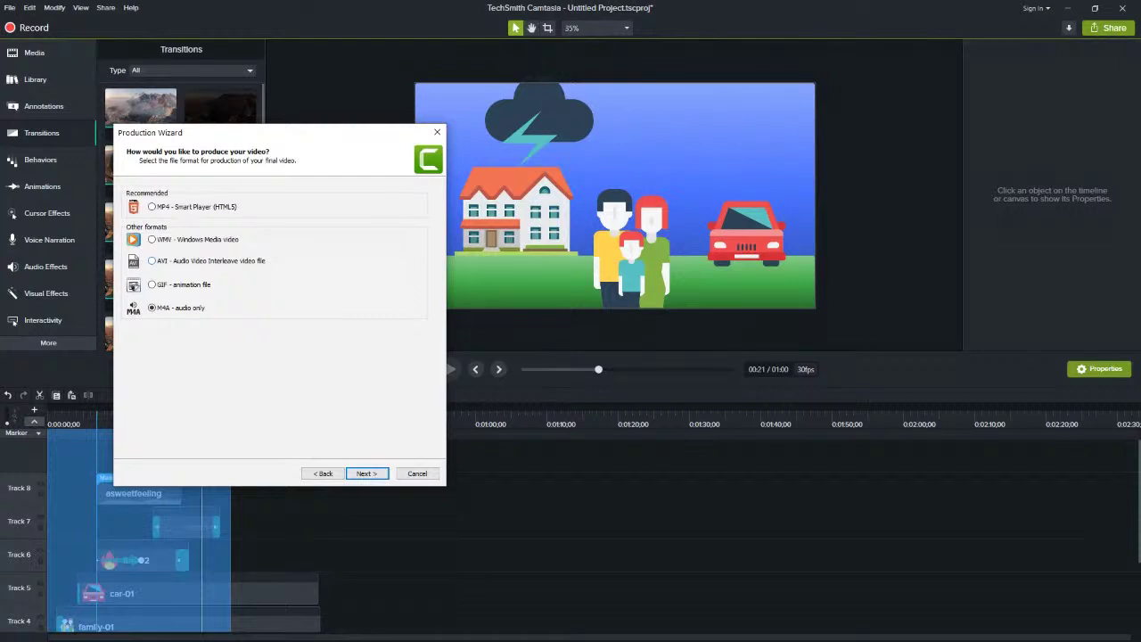
left_click(152, 206)
left_click(367, 473)
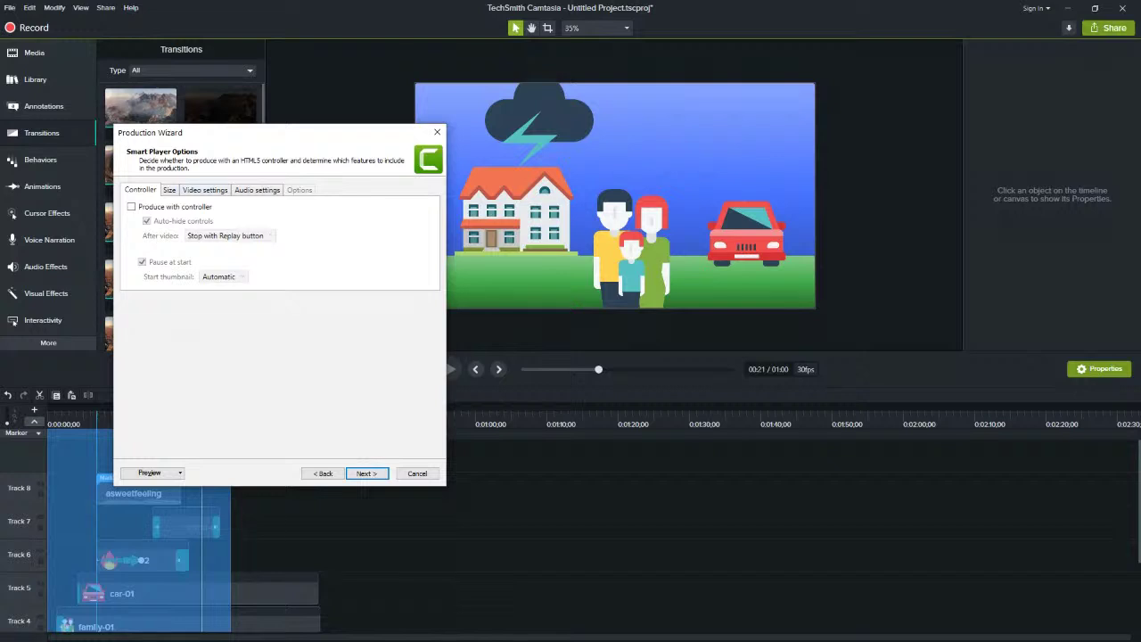
Look through the Smart Player options, cancel the production, and check the available sharing destinations
key("ctrl+Tab")
key("ctrl+Tab")
key("ctrl+Tab")
key("ctrl+Tab")
left_click(417, 473)
left_click(105, 8)
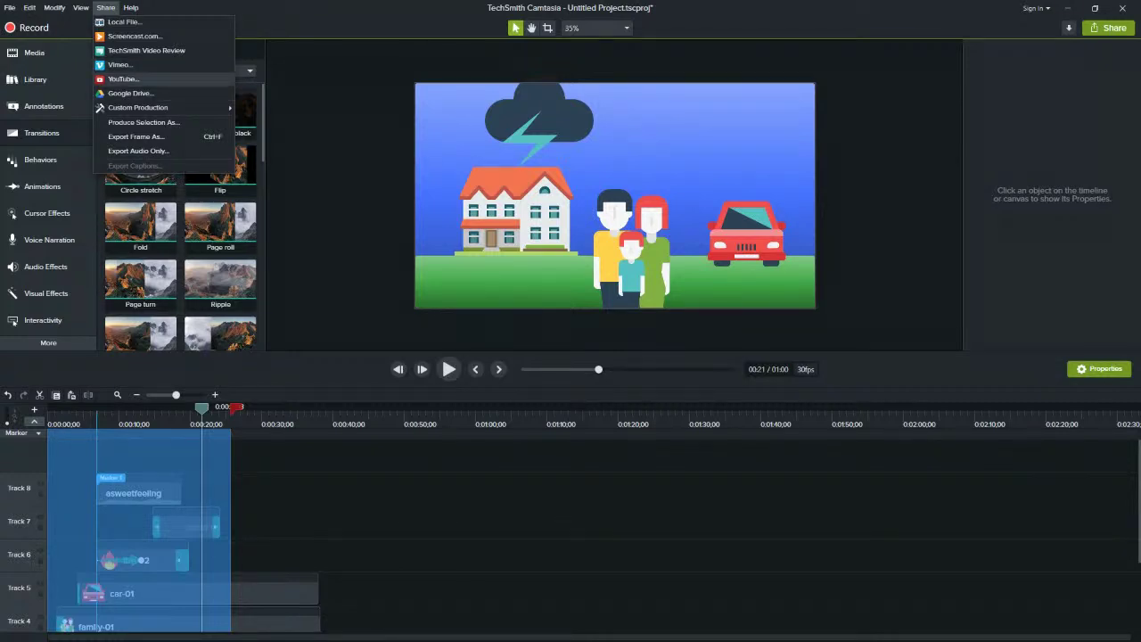
key("Escape")
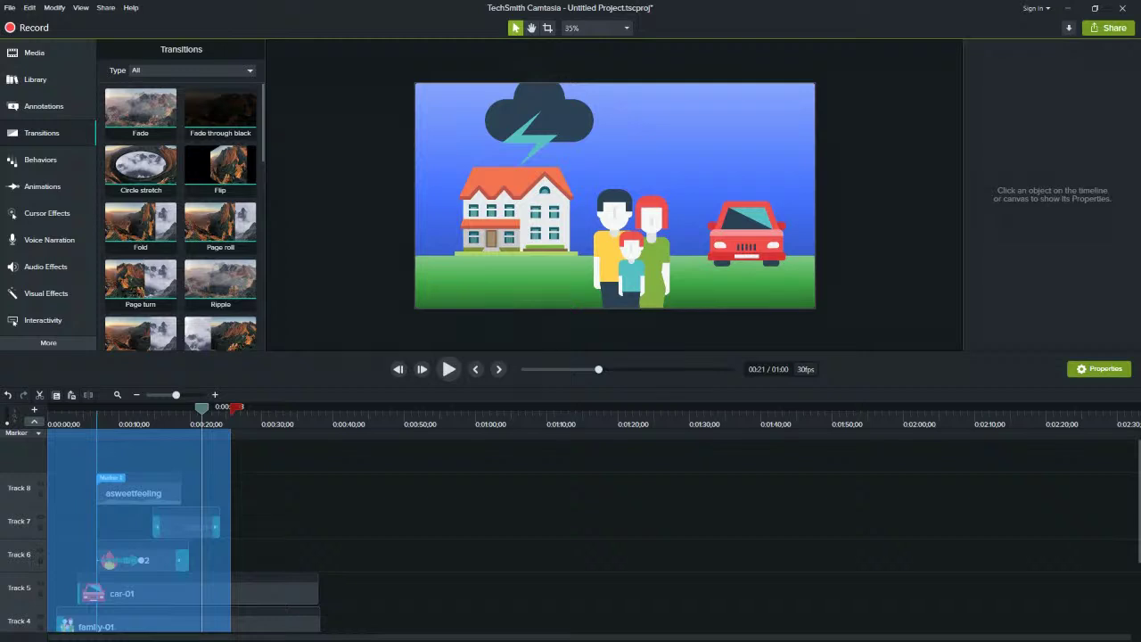
Add a timeline marker at 5;05 and name it Family
left_click_drag(202, 409, 85, 408)
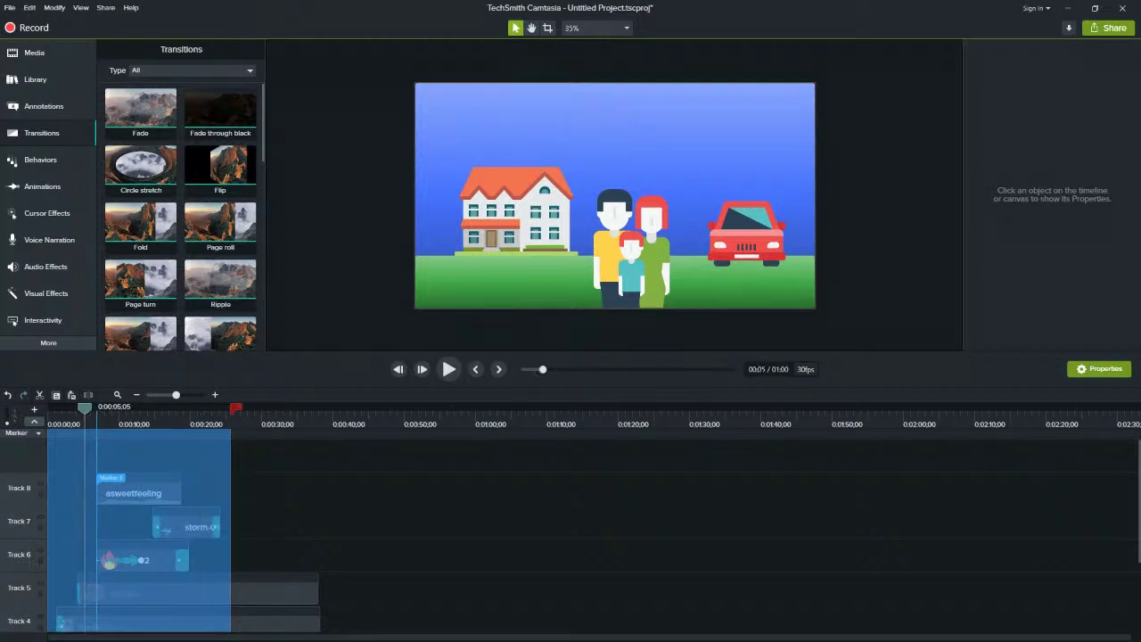
right_click(87, 410)
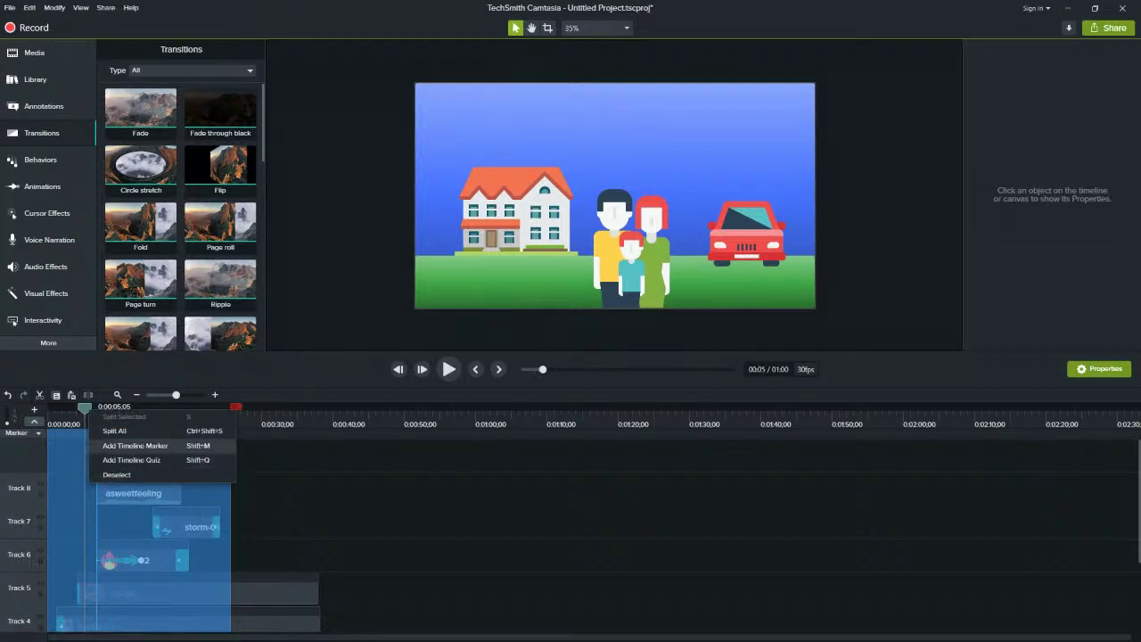
left_click(135, 445)
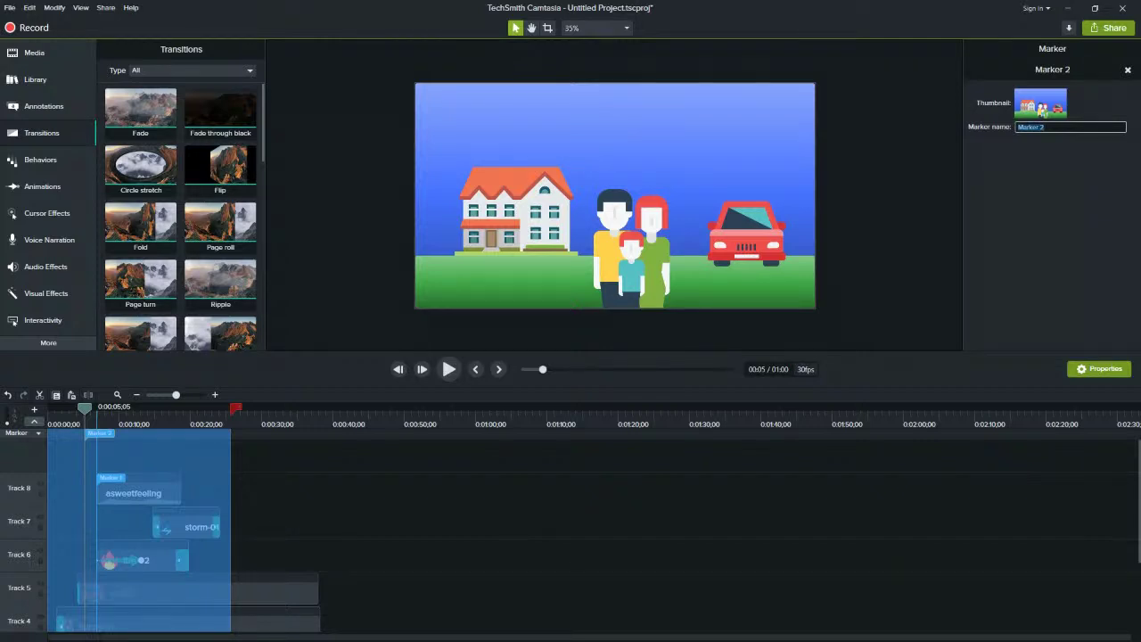
type("Family")
Add another timeline marker at 14;03, just before the storm-01 clip begins
left_click_drag(85, 409, 181, 408)
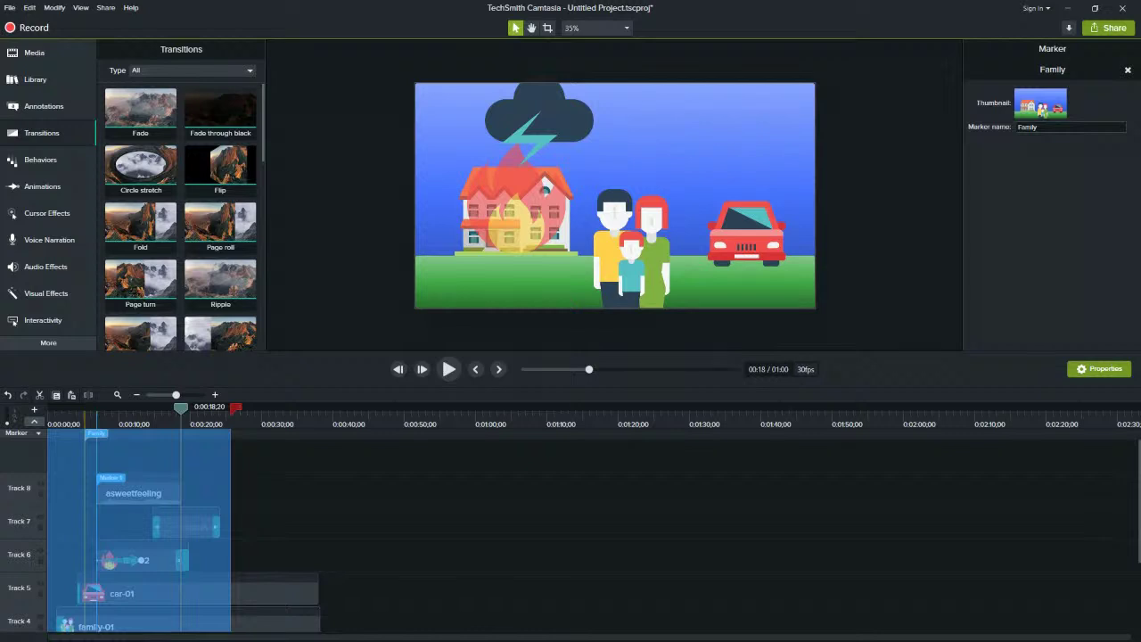
right_click(187, 413)
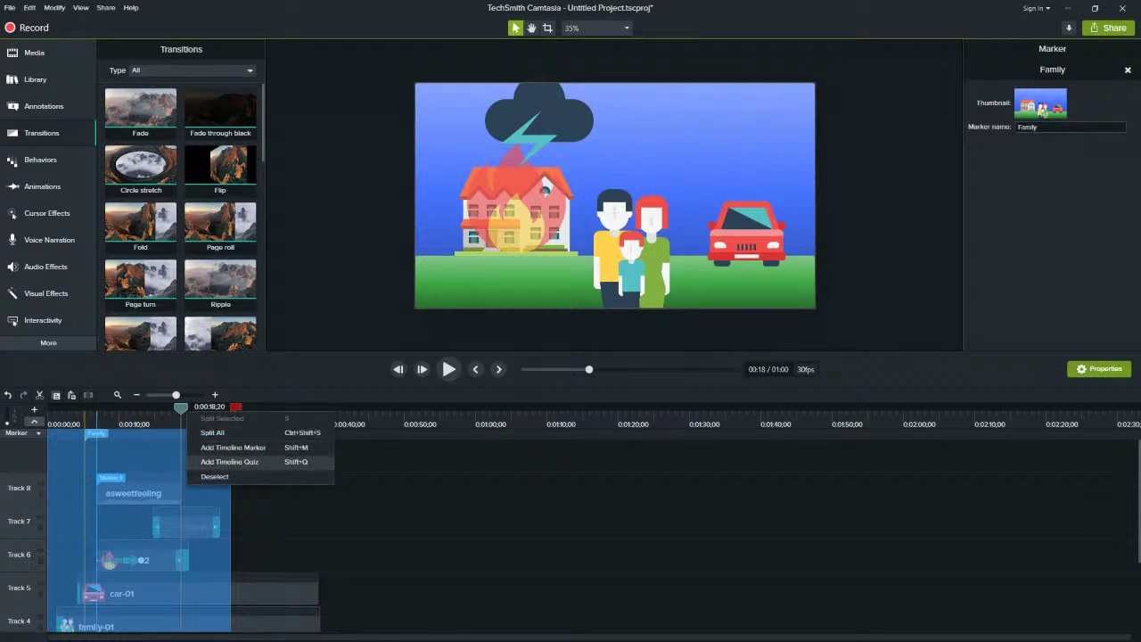
left_click(232, 447)
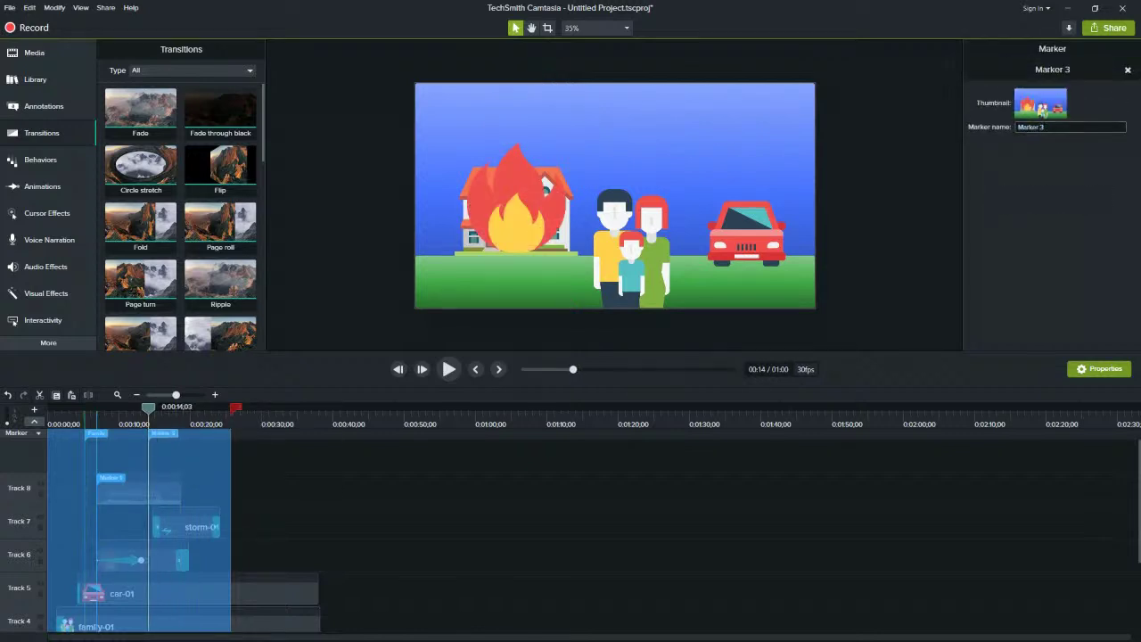
Move the playhead to 16;08 and hide the marker row above the tracks
mouse_move(148, 409)
left_mouse_down()
mouse_move(181, 409)
mouse_move(163, 408)
left_mouse_up()
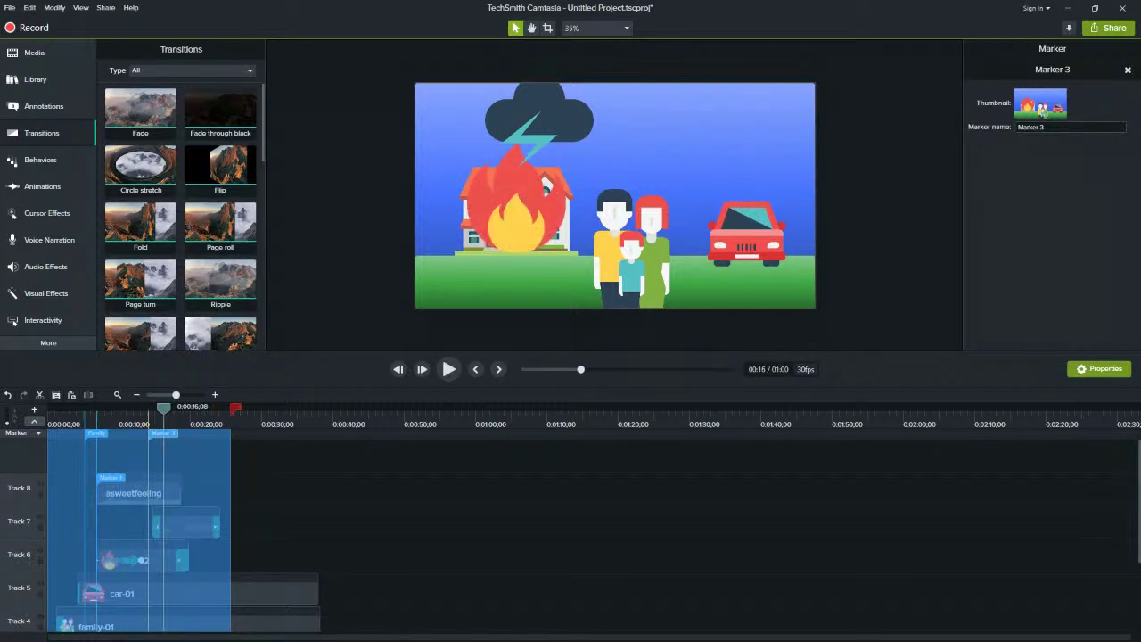
key("ctrl+m")
left_click(34, 420)
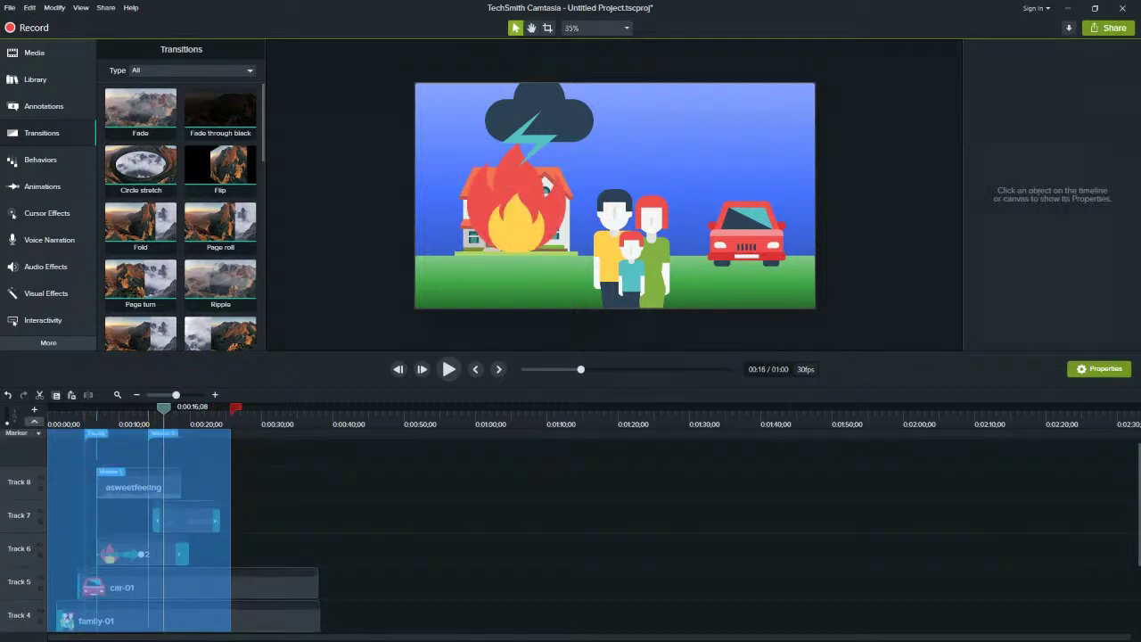
Rename the marker just before the storm-01 clip as Rain Cloud
left_click(164, 433)
left_click_drag(1046, 128, 1018, 128)
type("Rain Cloud")
key("Return")
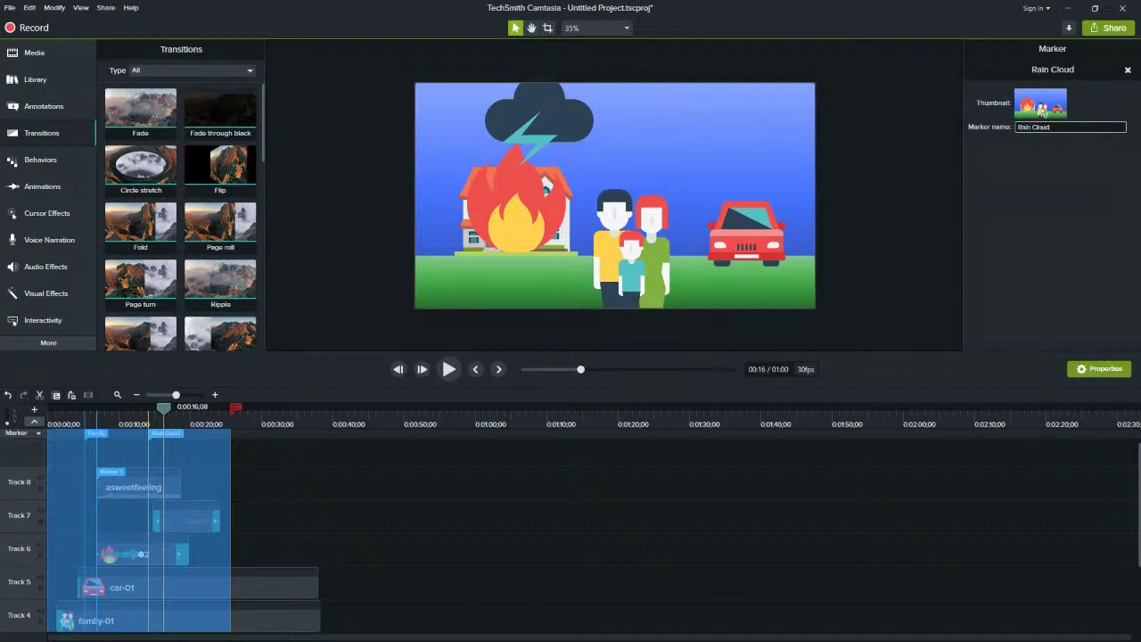
Check the YouTube sign-in page for sharing, cancel the production, and move the playhead to 1;28
left_click_drag(163, 409, 76, 408)
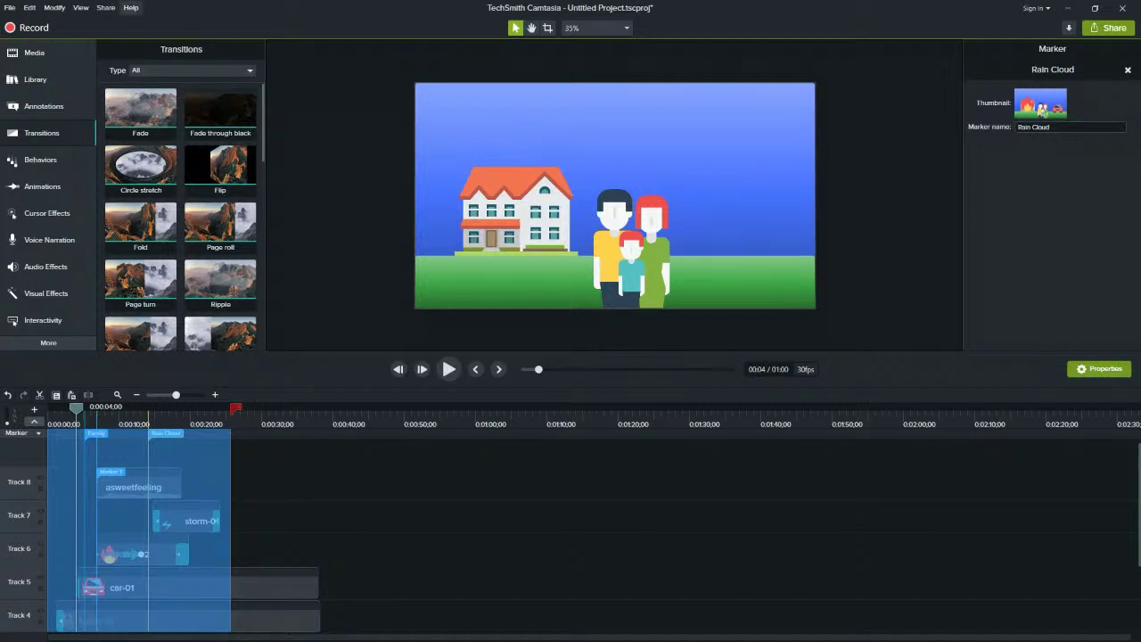
left_click(106, 8)
left_click(141, 122)
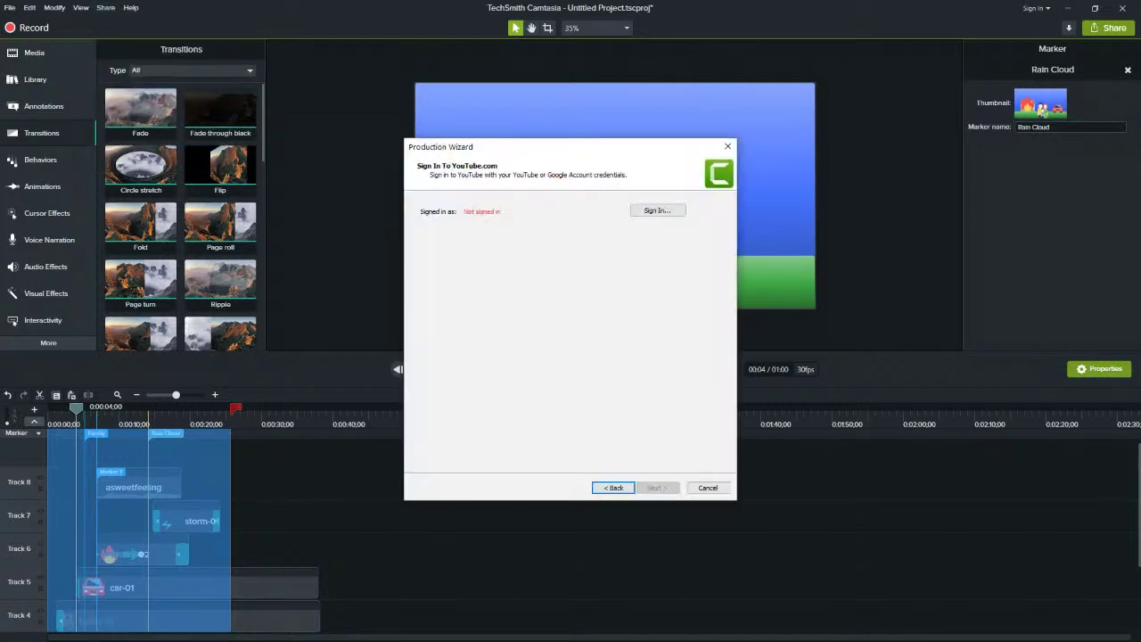
left_click(708, 488)
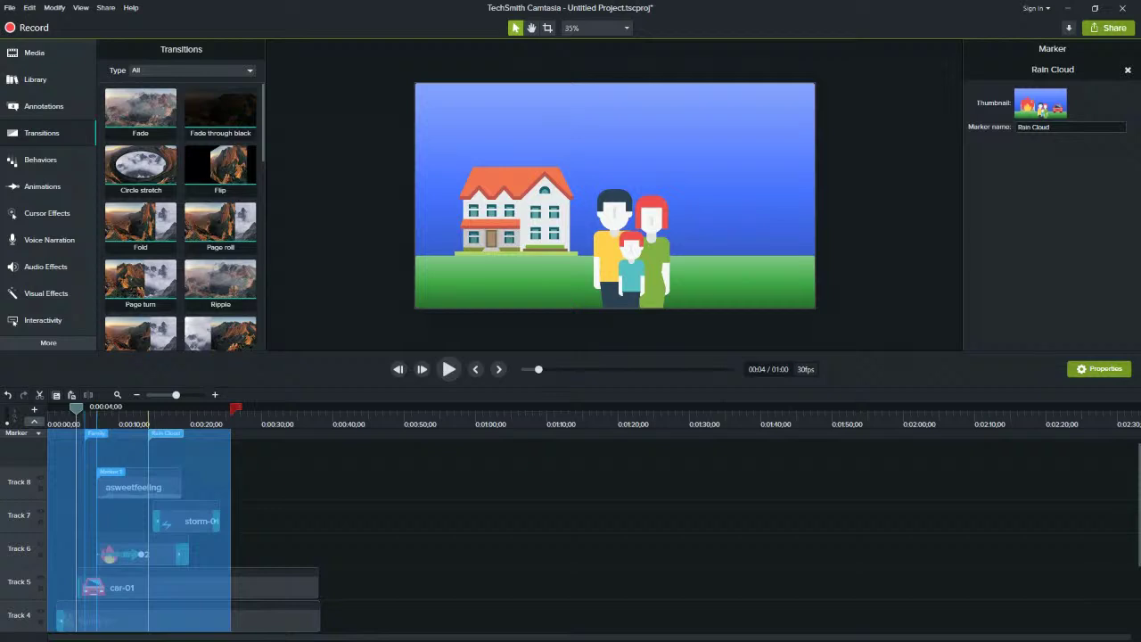
mouse_move(76, 409)
left_mouse_down()
mouse_move(64, 408)
mouse_move(191, 407)
mouse_move(60, 407)
left_mouse_up()
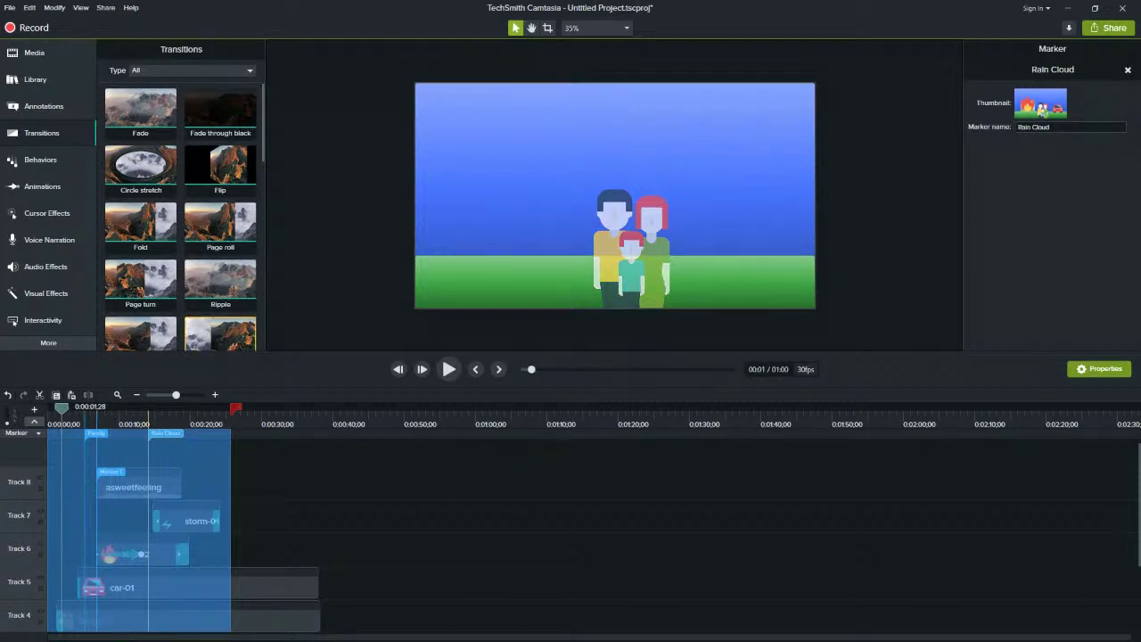
Review the controller, size, video and audio settings of a custom MP4 Smart Player production, and cancel it
left_click(106, 7)
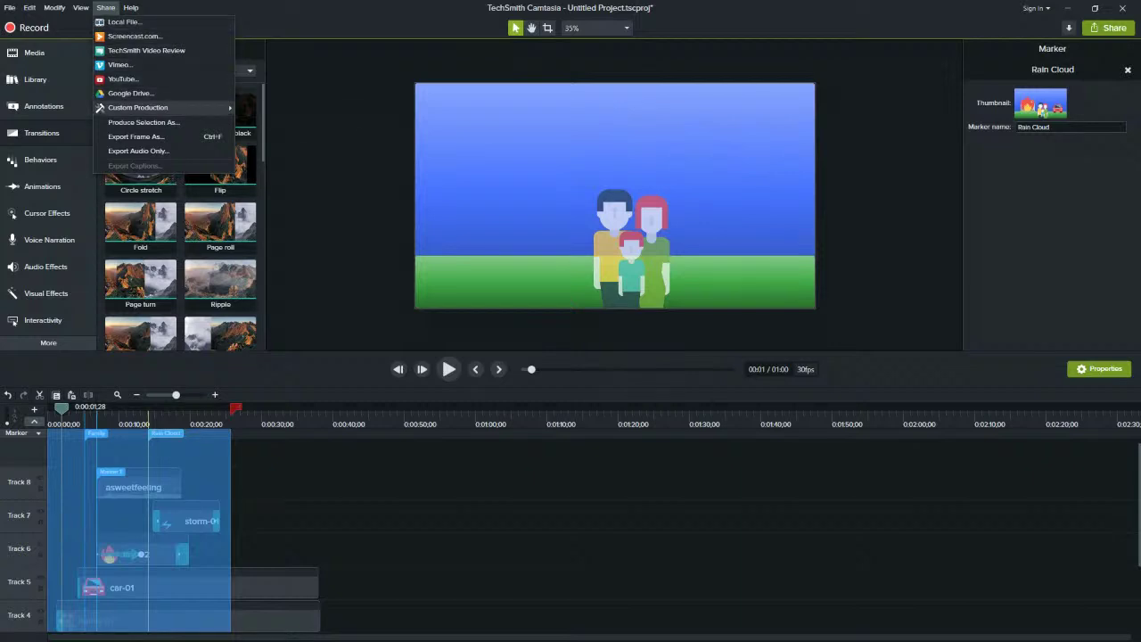
mouse_move(138, 107)
left_click(287, 107)
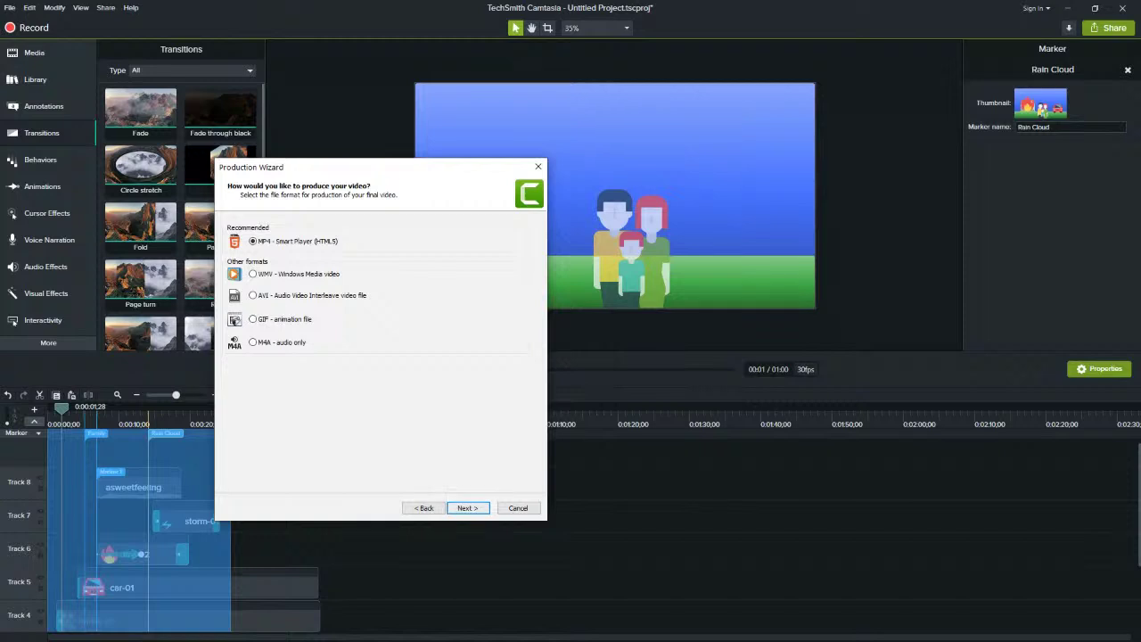
left_click(468, 509)
left_click_drag(375, 167, 325, 166)
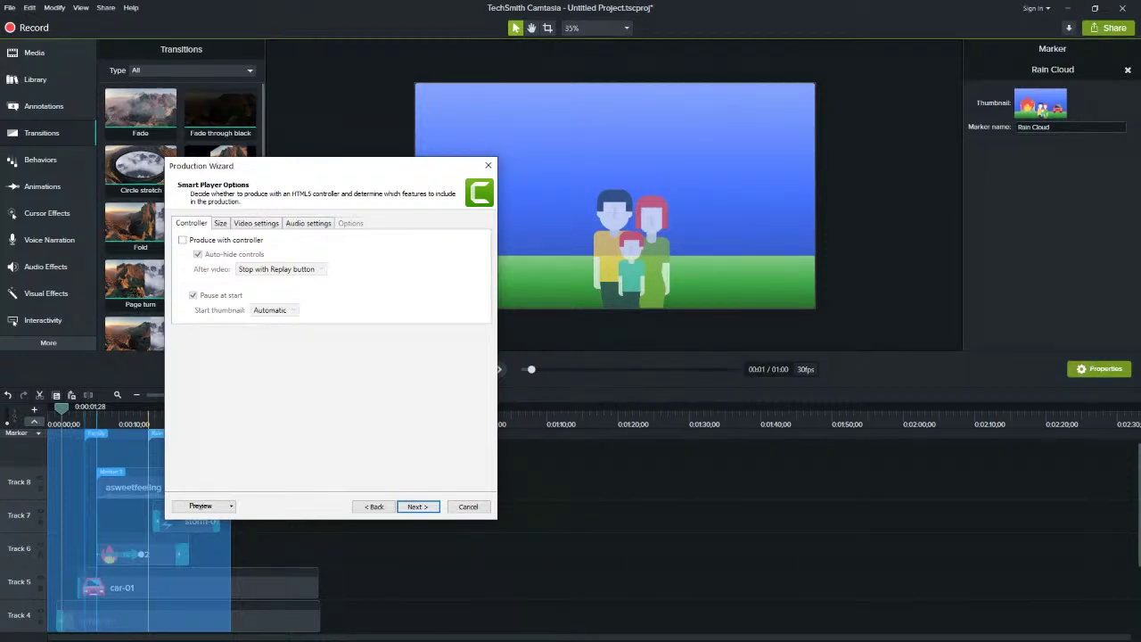
left_click(221, 224)
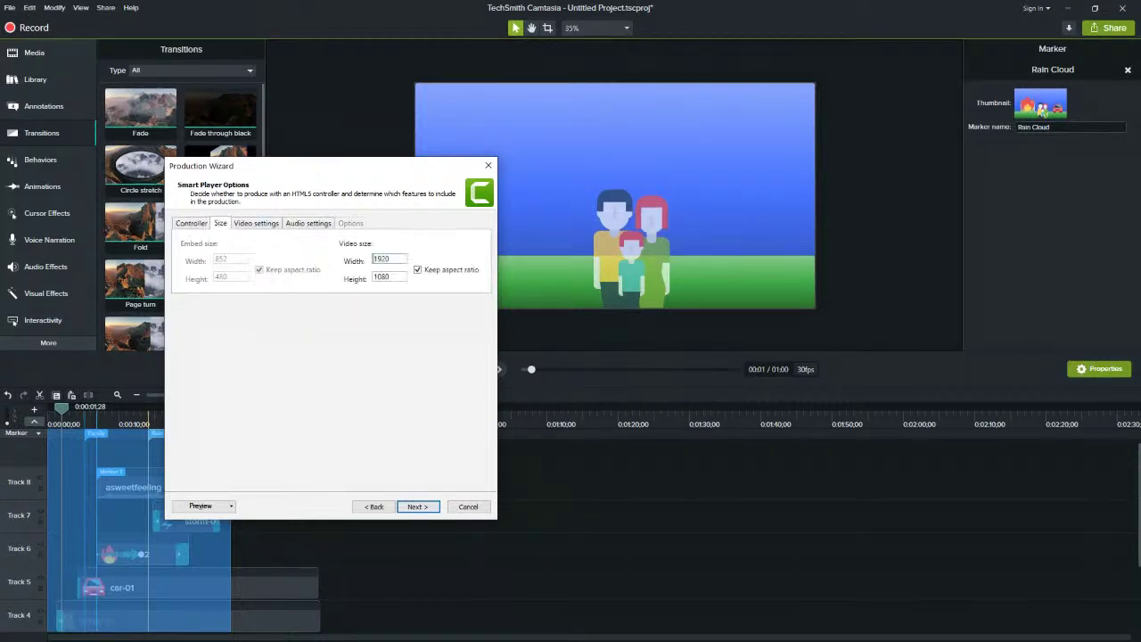
left_click(256, 224)
left_click(308, 224)
left_click(468, 507)
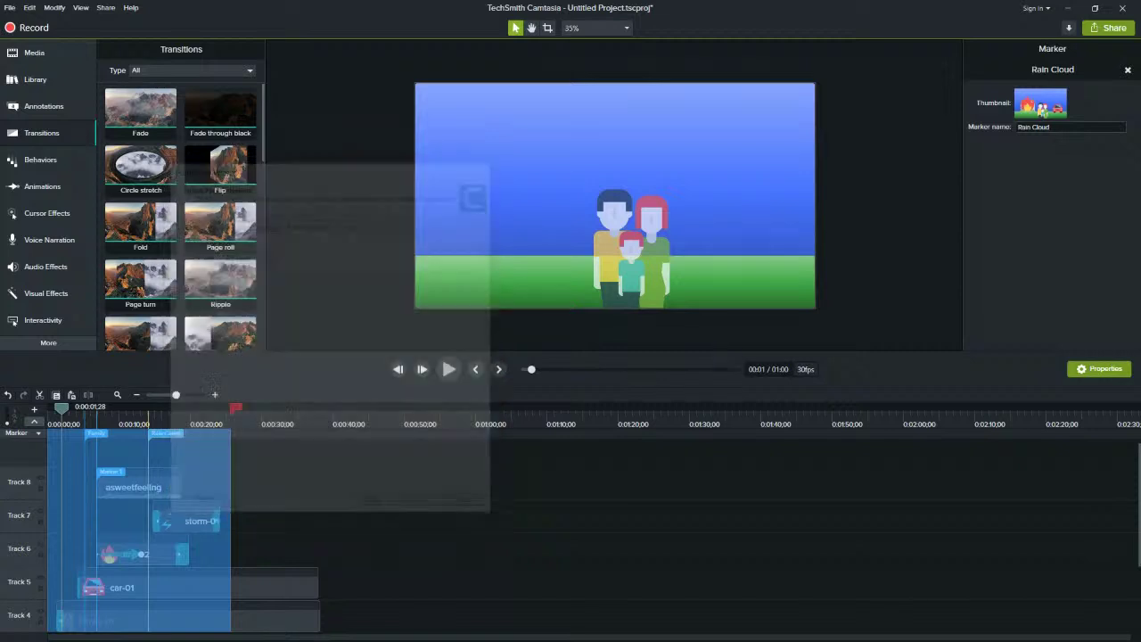
Start a local file production using the MP4 with Smart Player (up to 1080p) preset
left_click(105, 8)
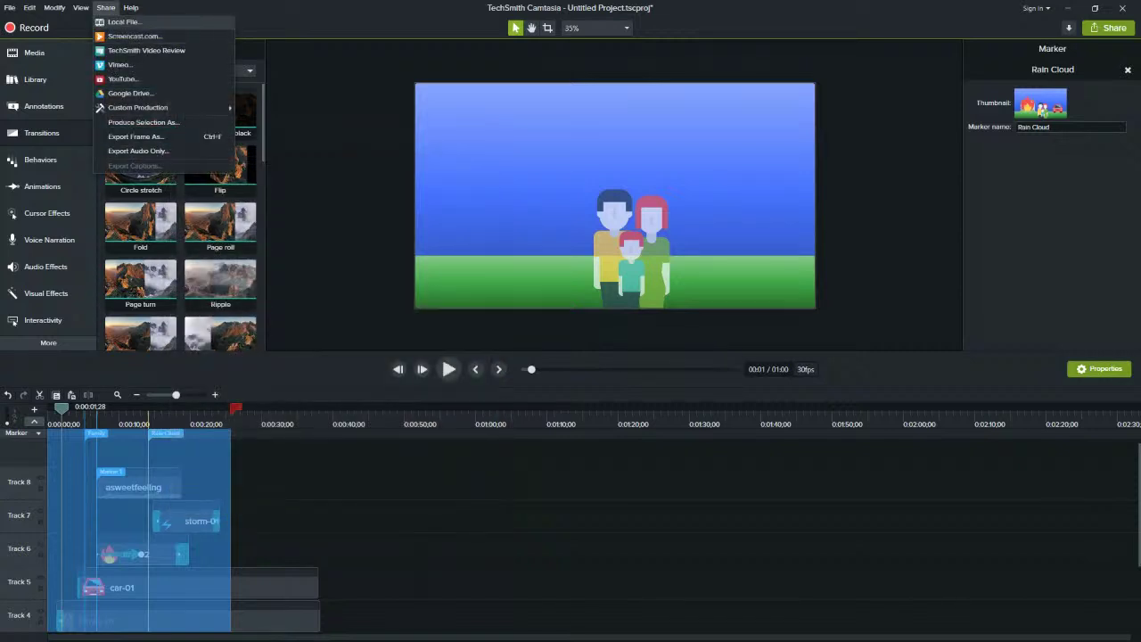
left_click(125, 22)
left_click(688, 221)
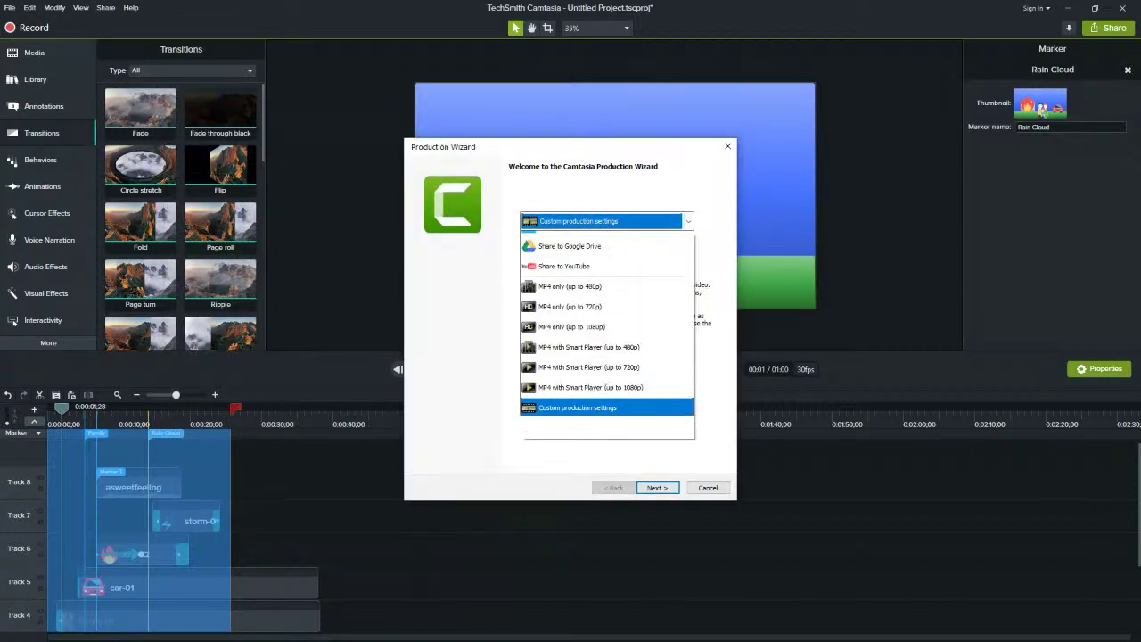
left_click(688, 221)
left_click_drag(642, 148, 633, 147)
left_click_drag(553, 145, 295, 133)
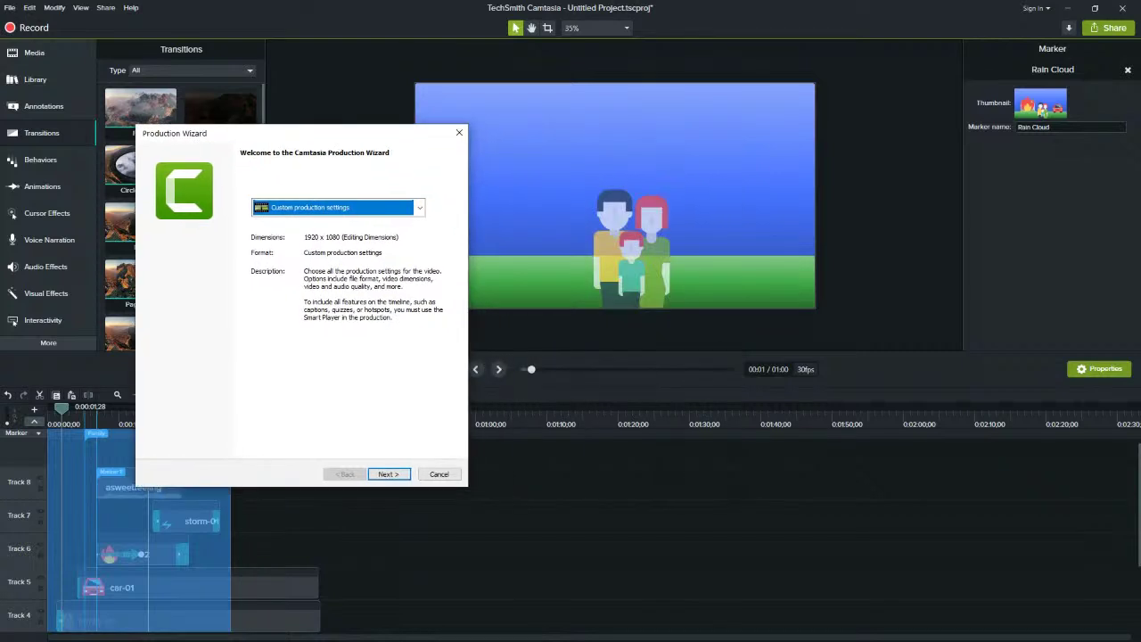
left_click(420, 208)
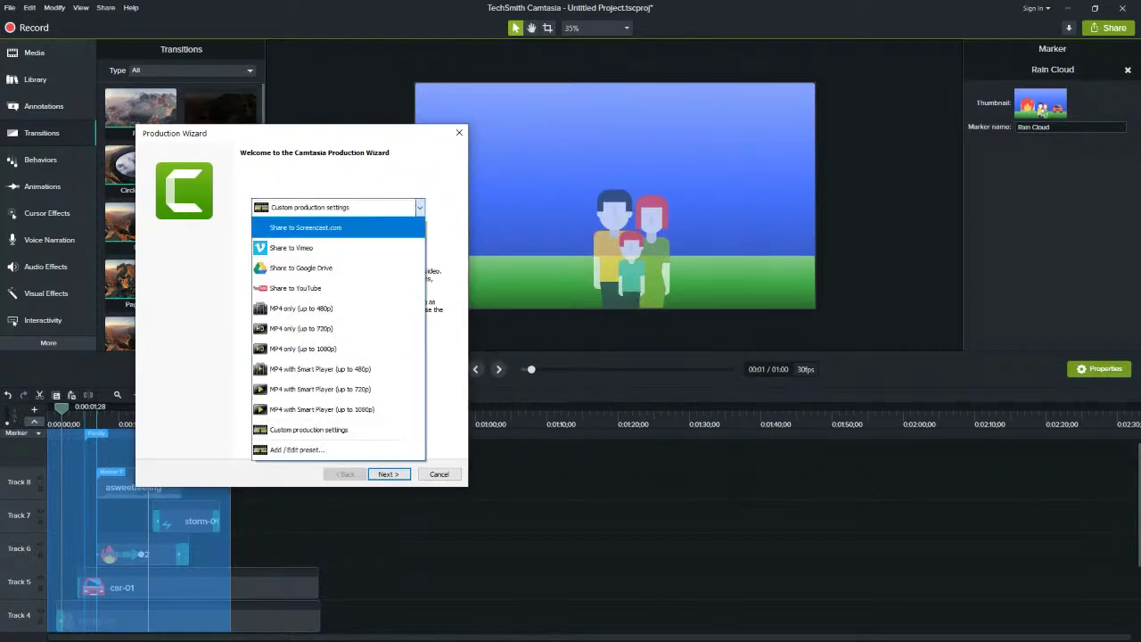
key("Down")
key("Down")
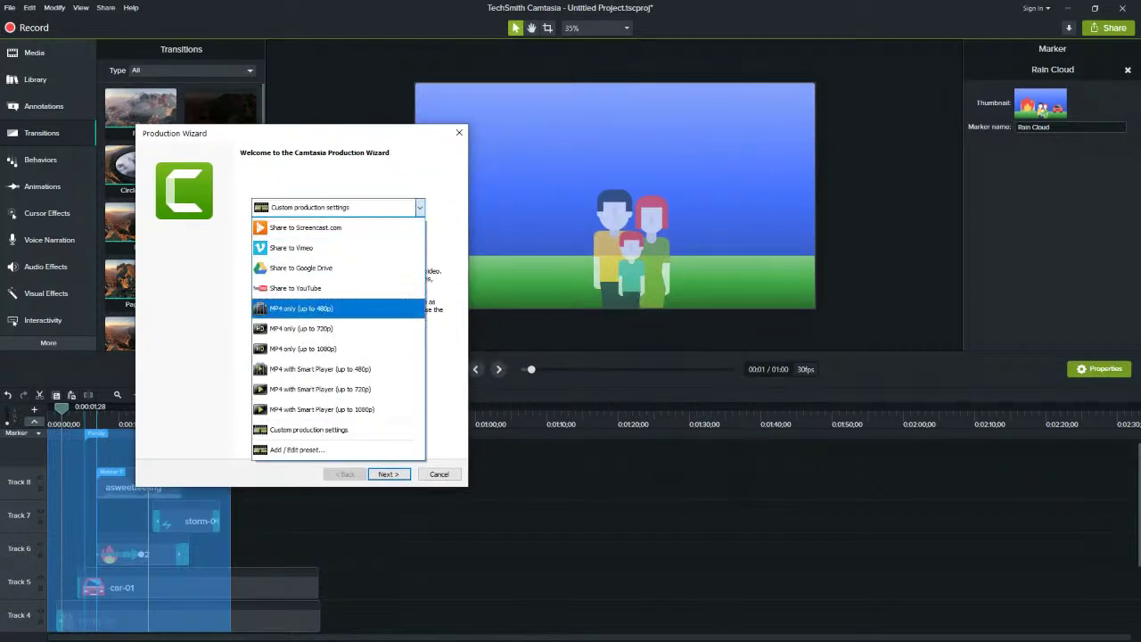
key("Down")
key("Down")
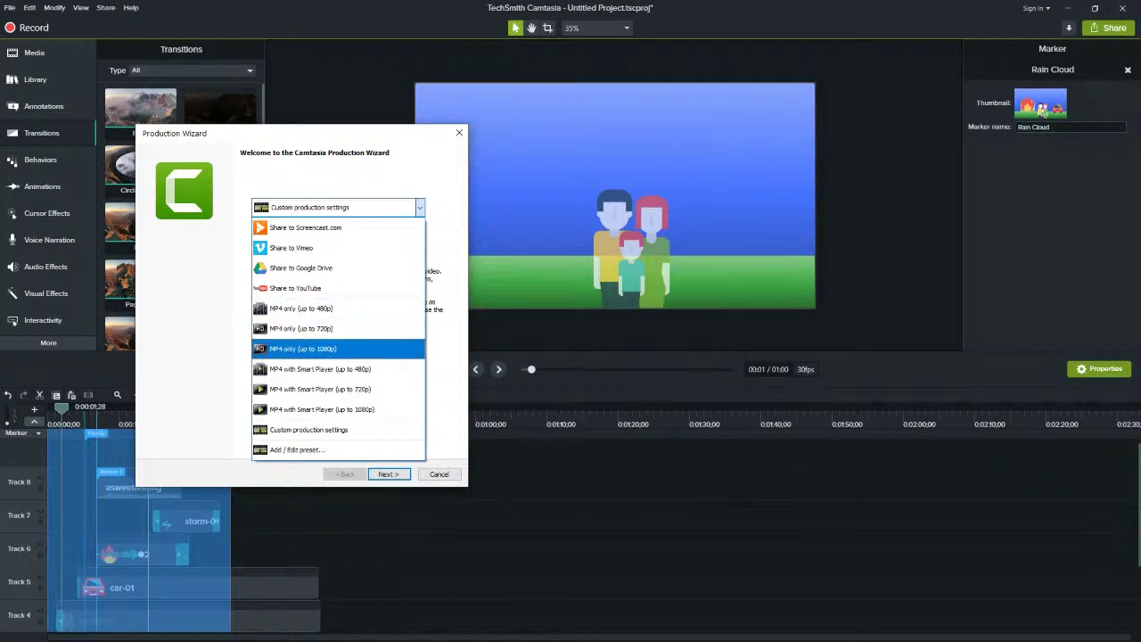
key("Up")
key("Up")
key("Down")
key("Down")
key("Up")
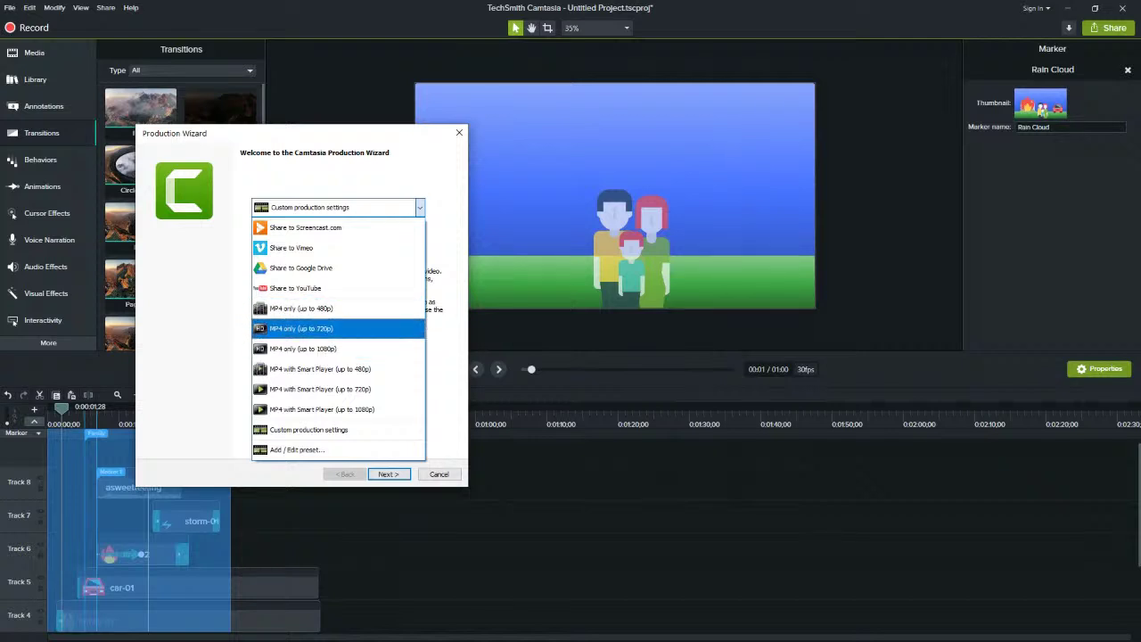
key("Down")
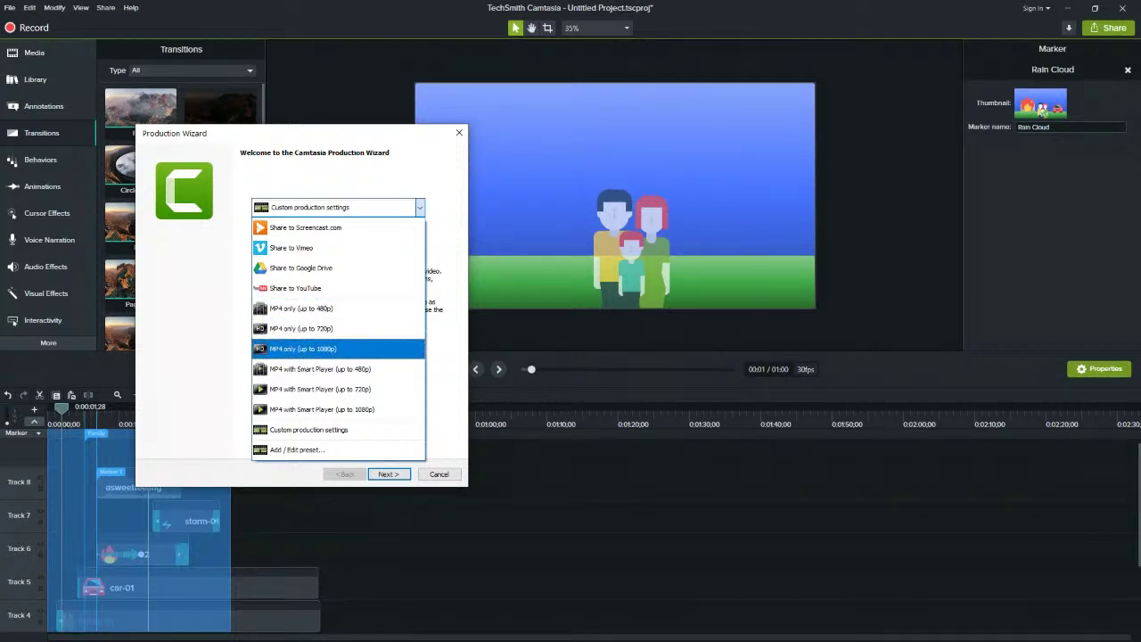
key("Up")
key("Up")
key("Up")
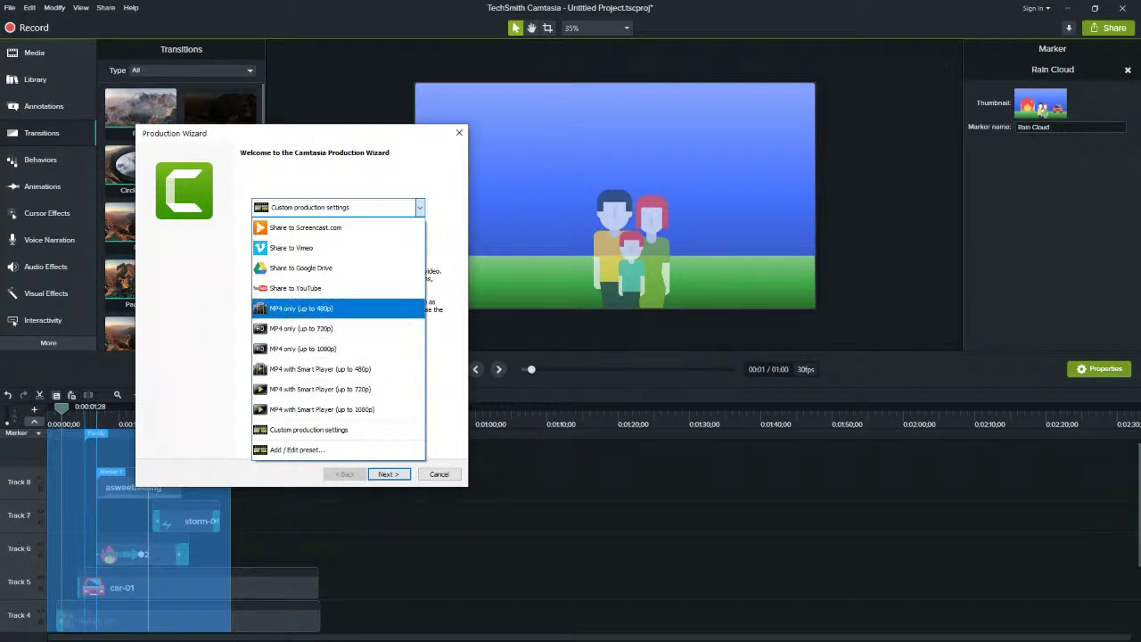
key("Down")
key("Up")
key("Down")
key("Down")
key("Down")
key("Down")
key("Down")
key("Down")
key("Up")
key("Up")
key("Down")
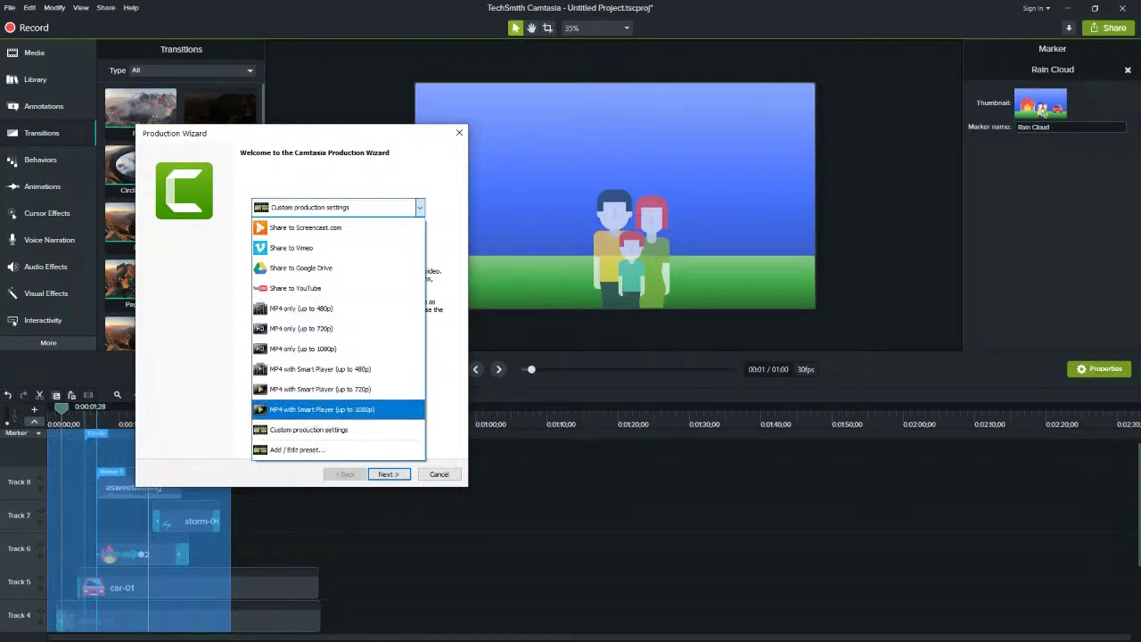
key("Return")
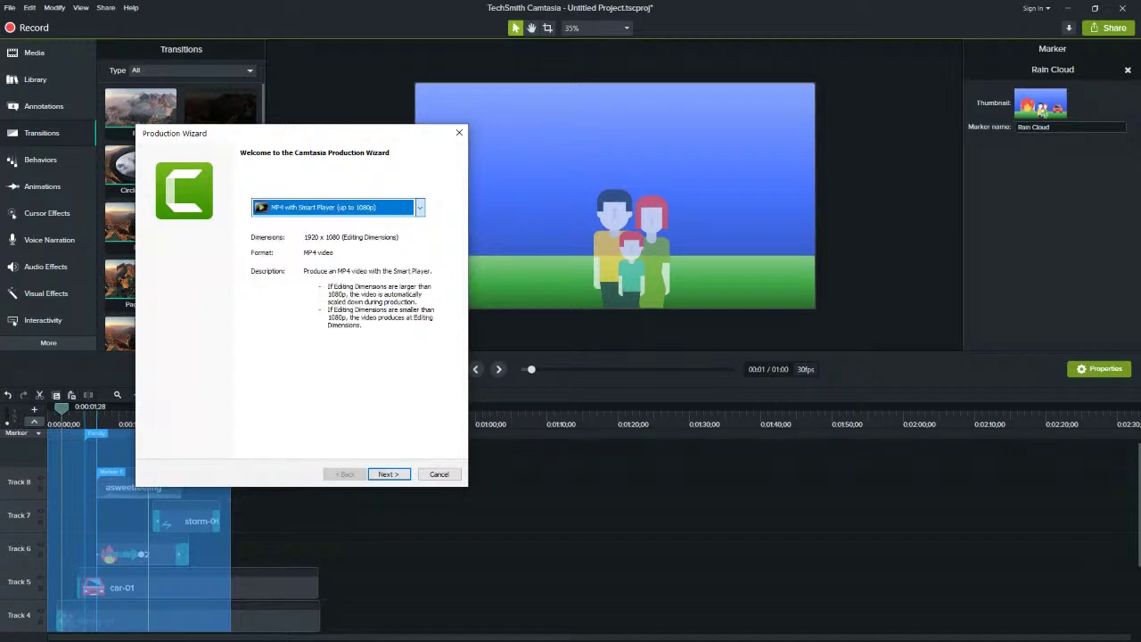
Produce the video as Untitled Project.mp4 into the E:\CAMTASIA PROJECT EXAMPLE\Finished Published folder
key("Return")
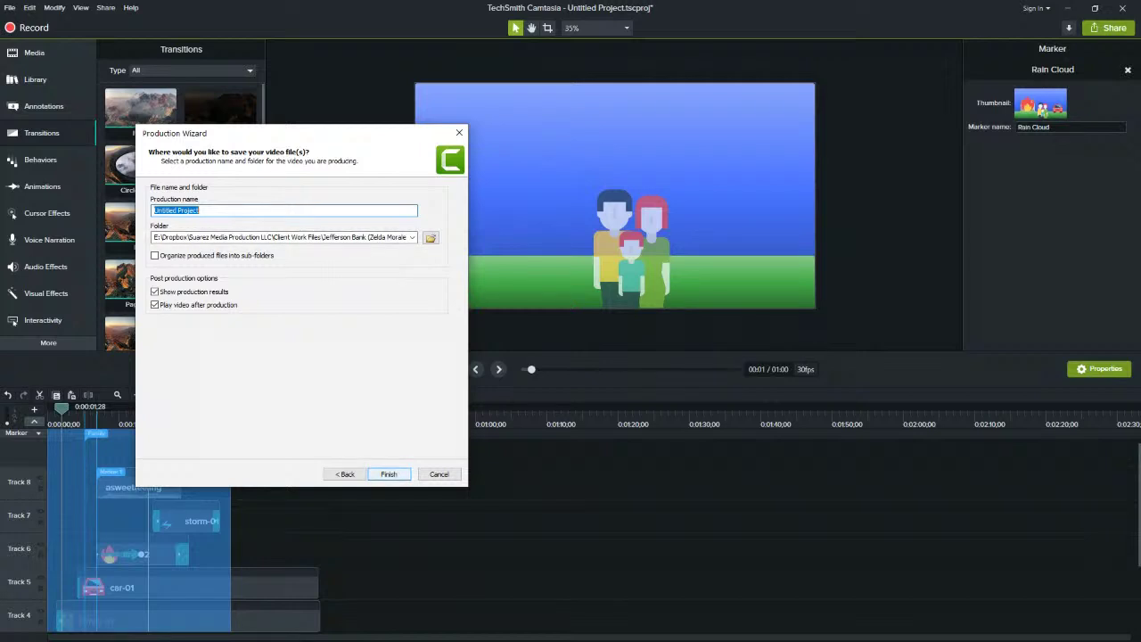
left_click(431, 238)
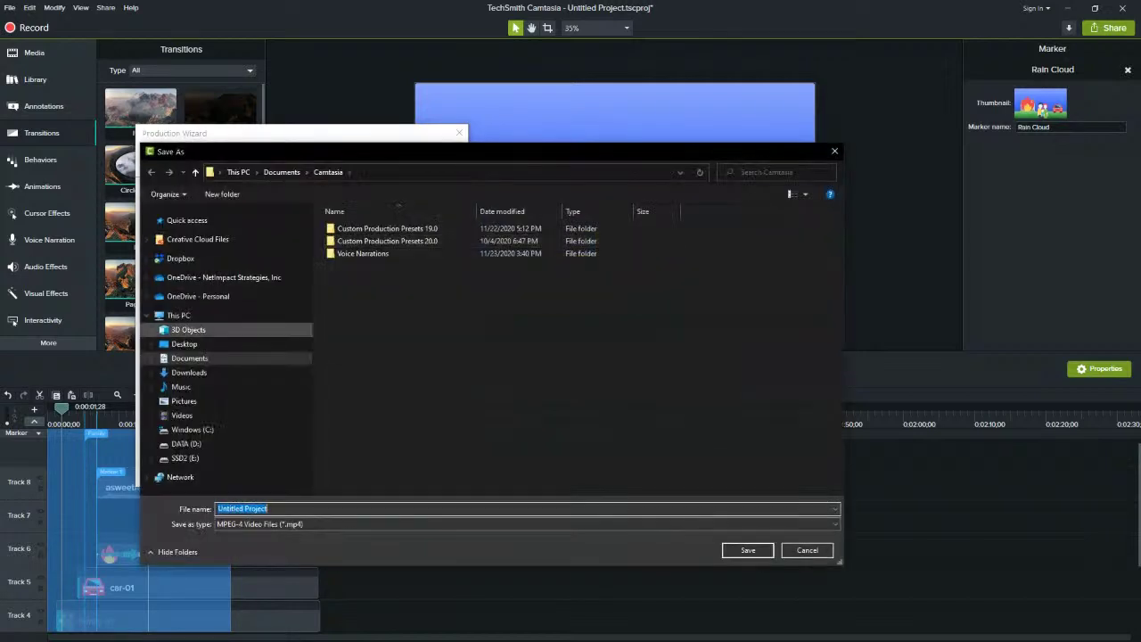
left_click(185, 458)
left_click(386, 253)
double_click(385, 254)
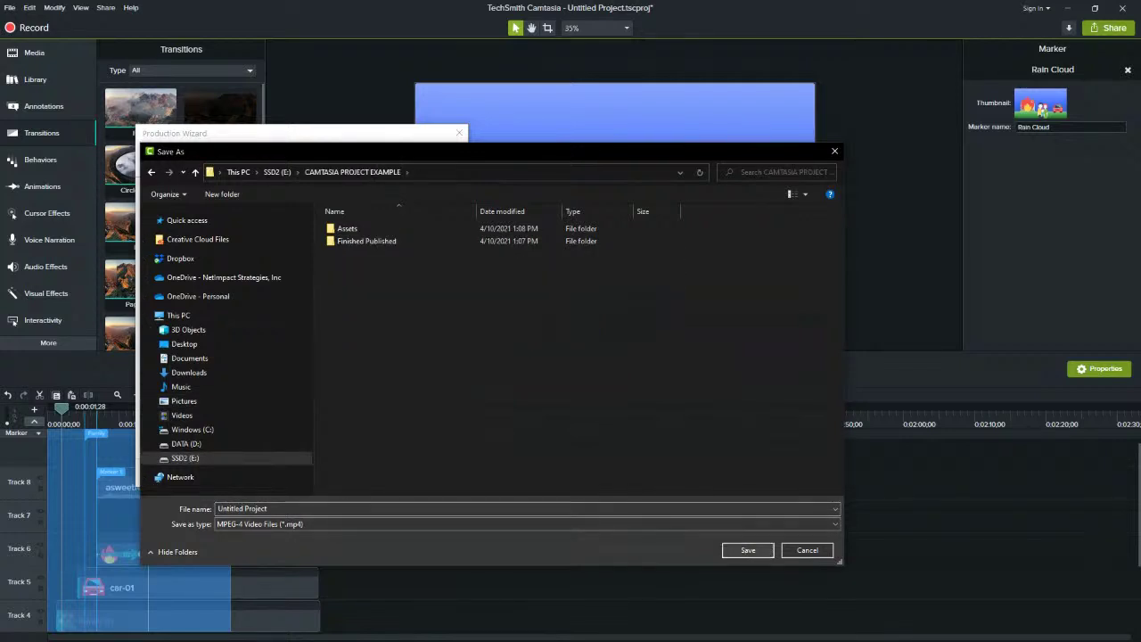
double_click(366, 240)
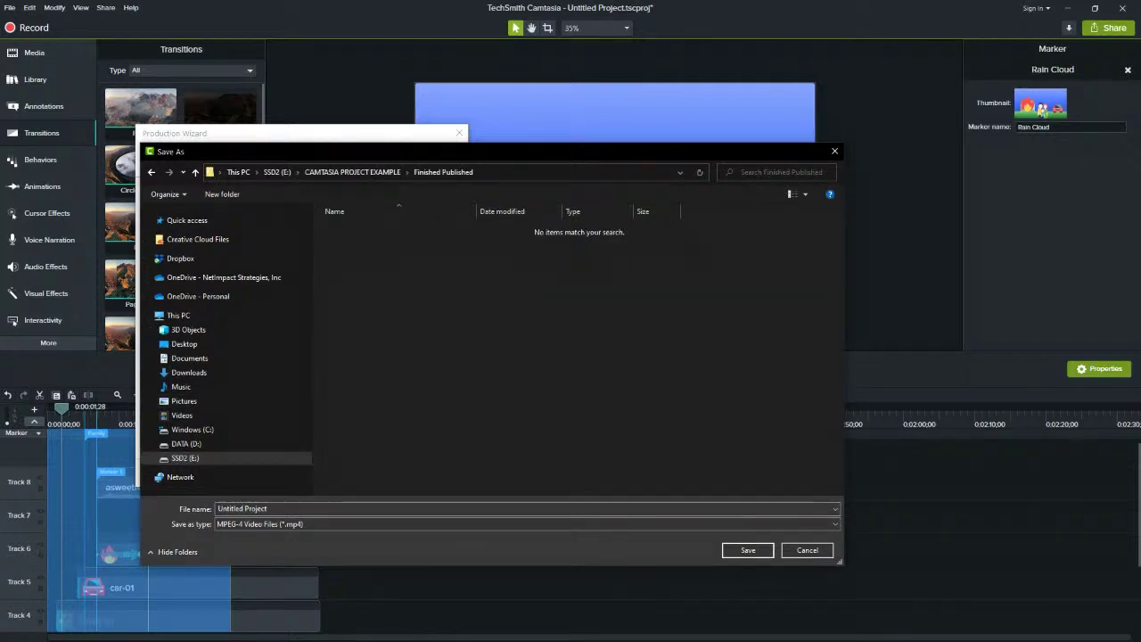
key("Return")
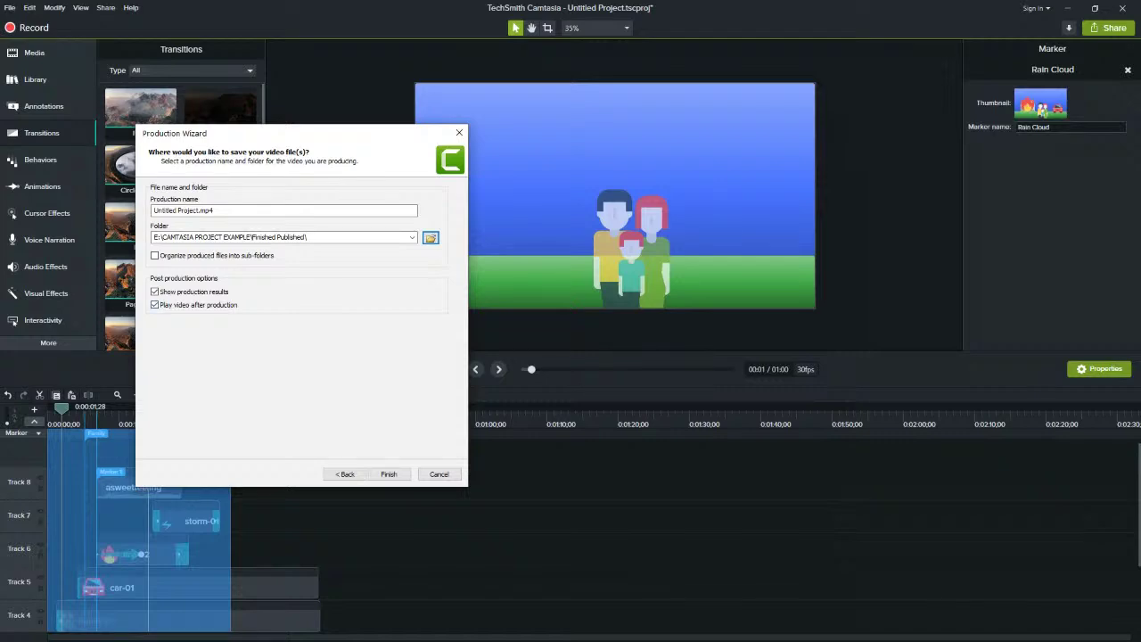
key("Return")
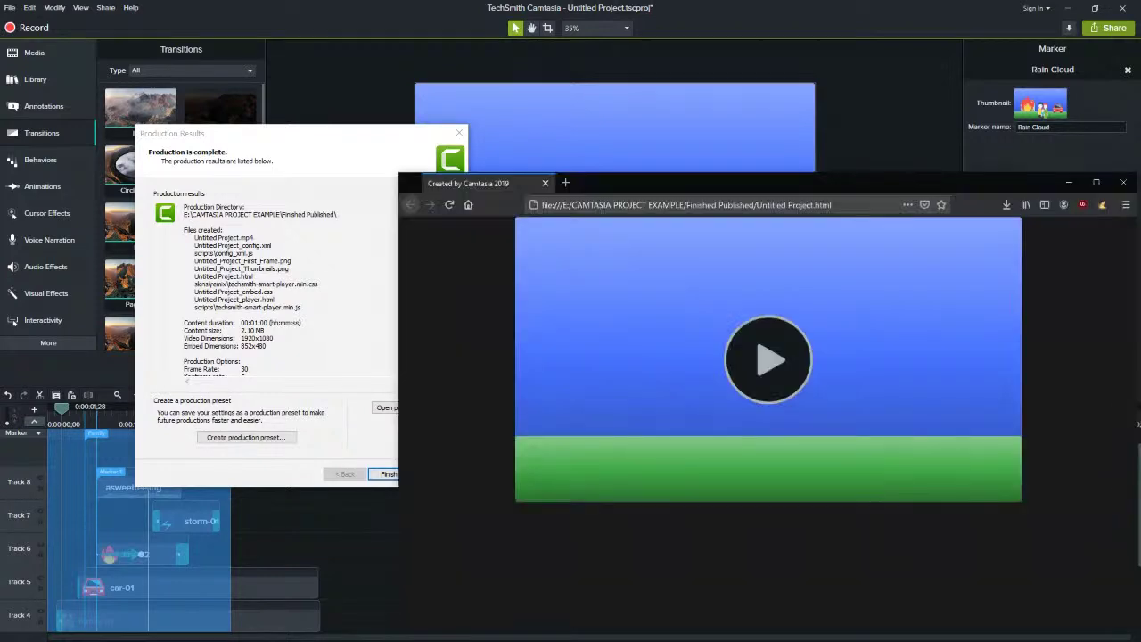
Play the produced video in the browser, pause it, and jump ahead to 0:26
left_click_drag(732, 183, 467, 83)
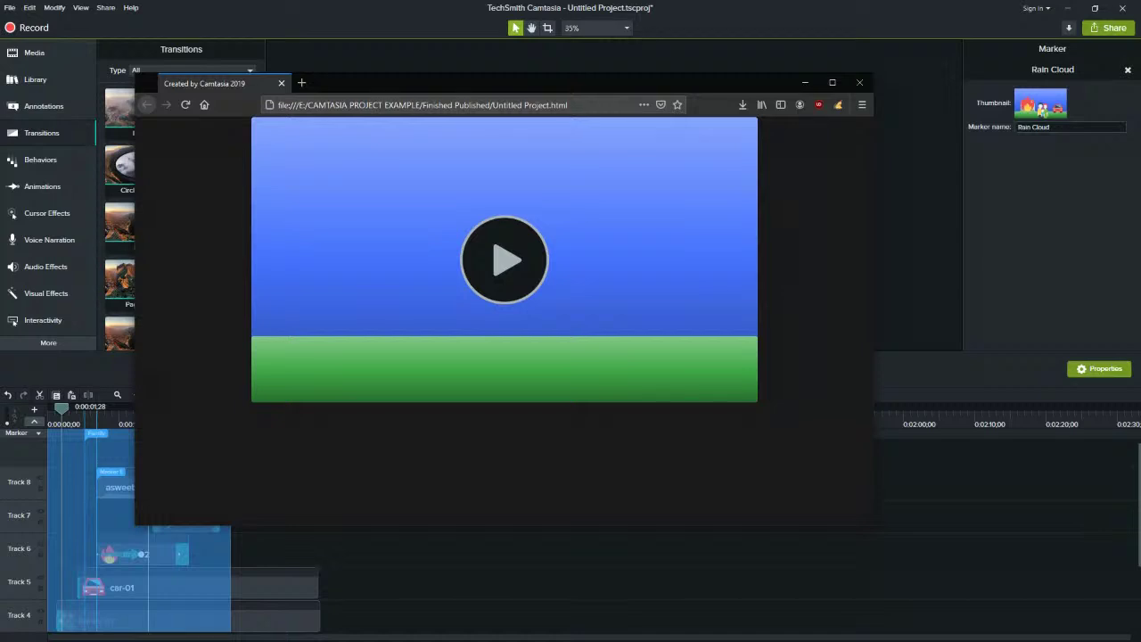
key("space")
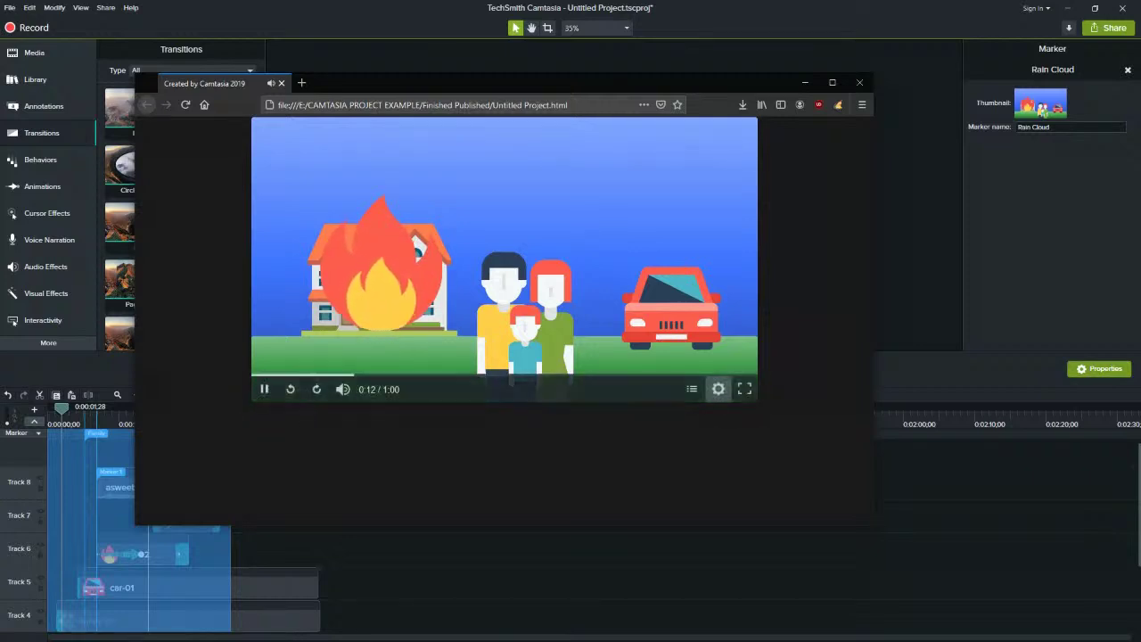
left_click(719, 389)
left_click(264, 389)
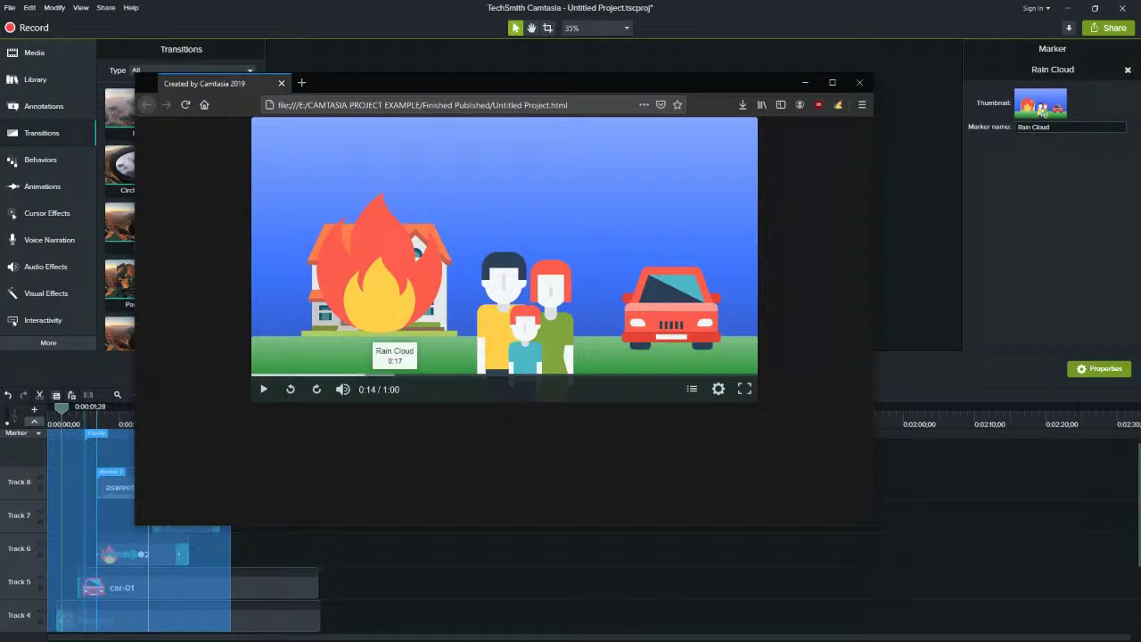
left_click(398, 376)
left_click(469, 375)
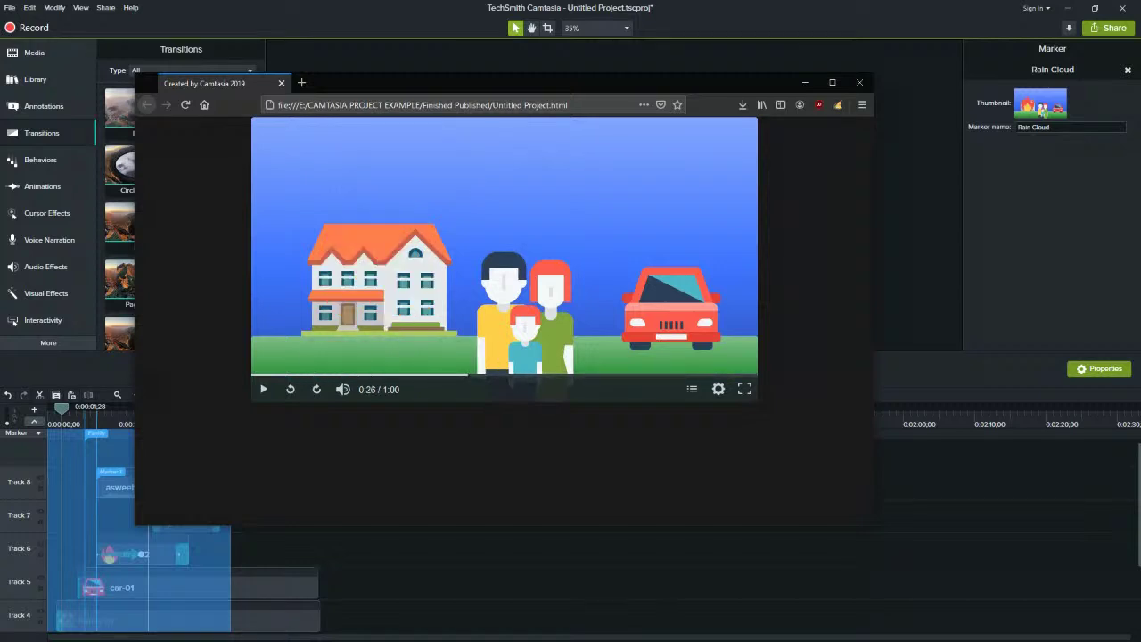
Show the table of contents in the produced video's player and check the player's settings
left_click(692, 389)
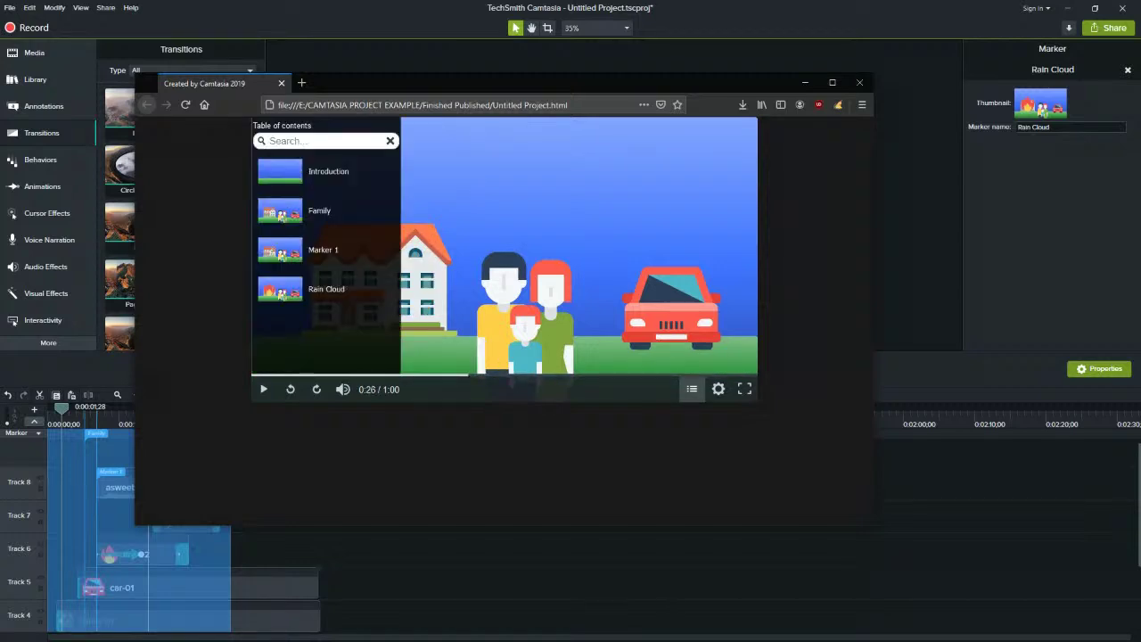
left_click(692, 388)
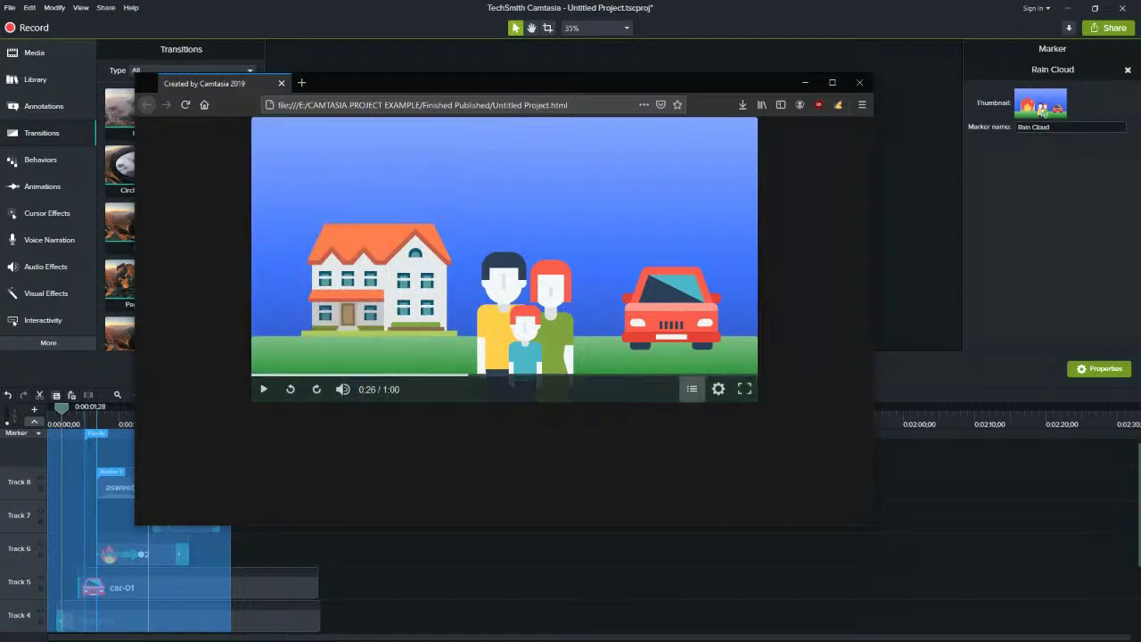
left_click(692, 389)
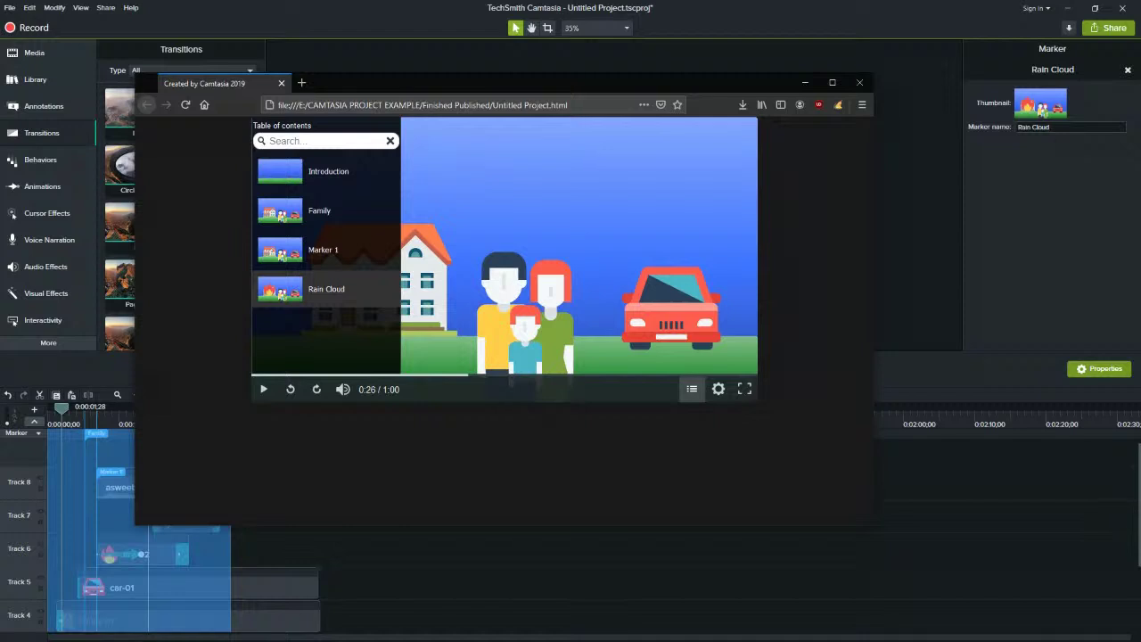
left_click(719, 388)
left_click(713, 355)
left_click(713, 355)
left_click(719, 389)
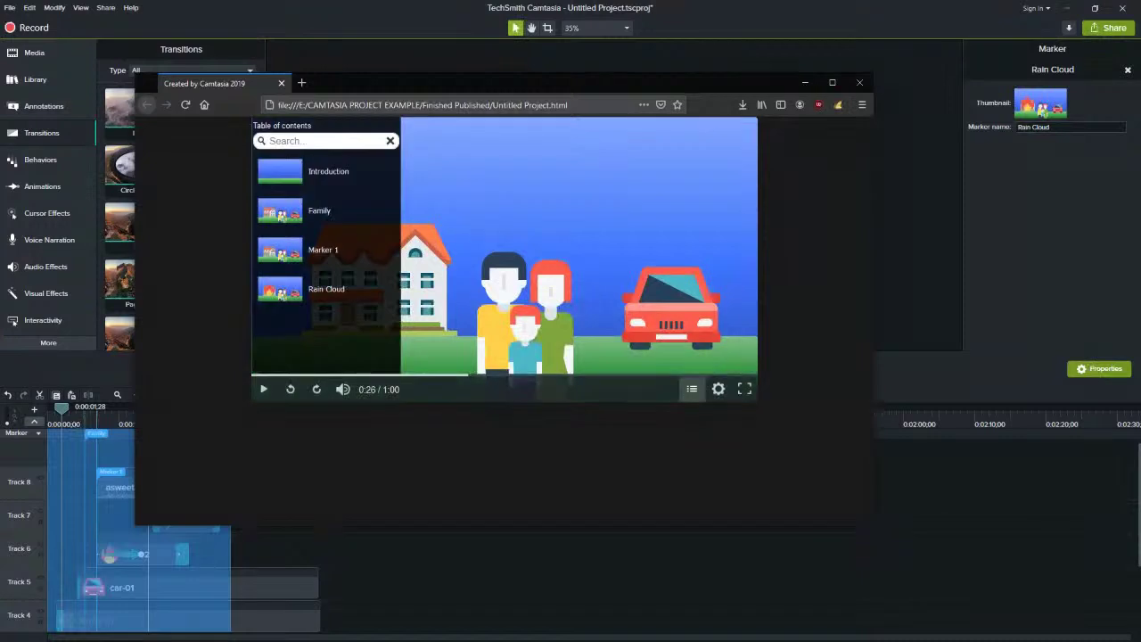
Close the produced video in the browser and dismiss the production results
mouse_move(719, 389)
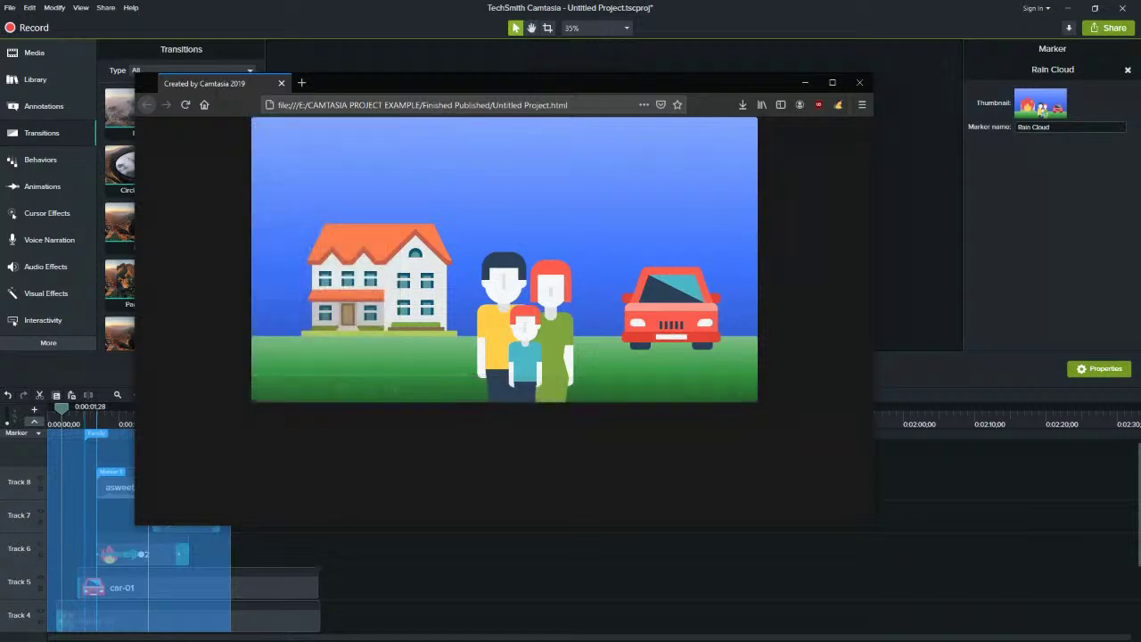
left_click(859, 82)
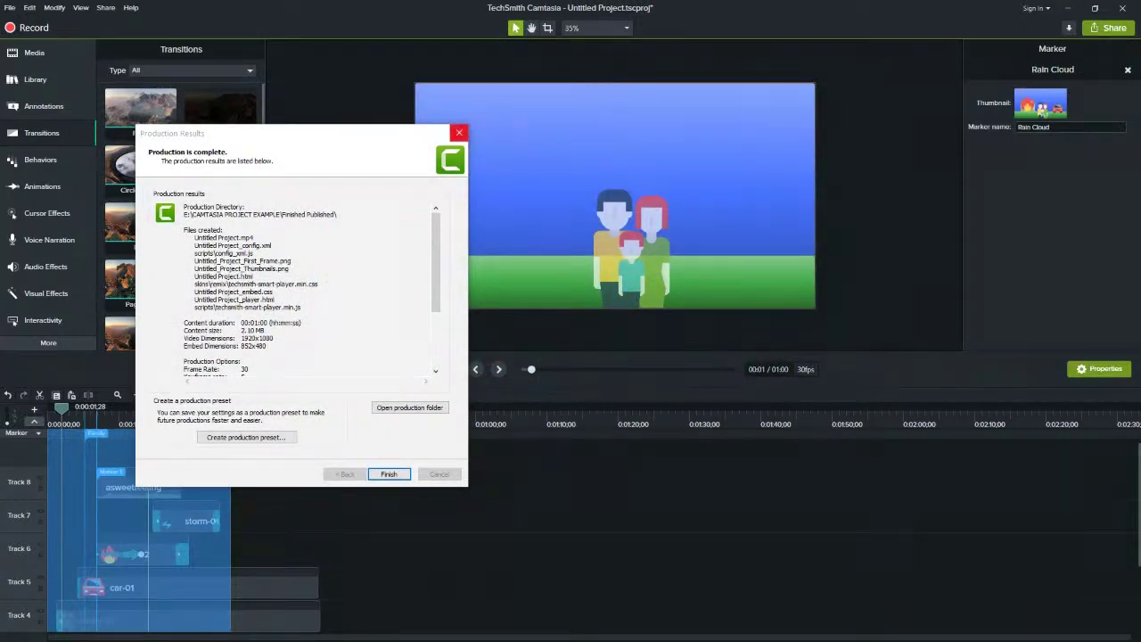
left_click(459, 133)
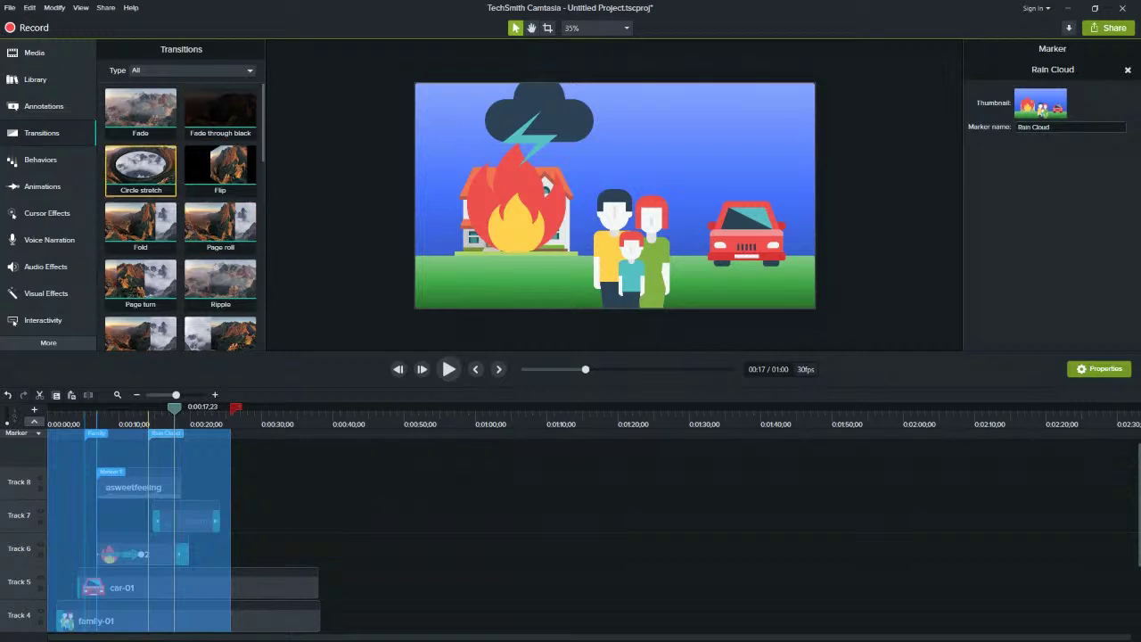
Collapse the Insurance icons in the Camtasia 2019 library and look over the other icon categories
left_click(42, 106)
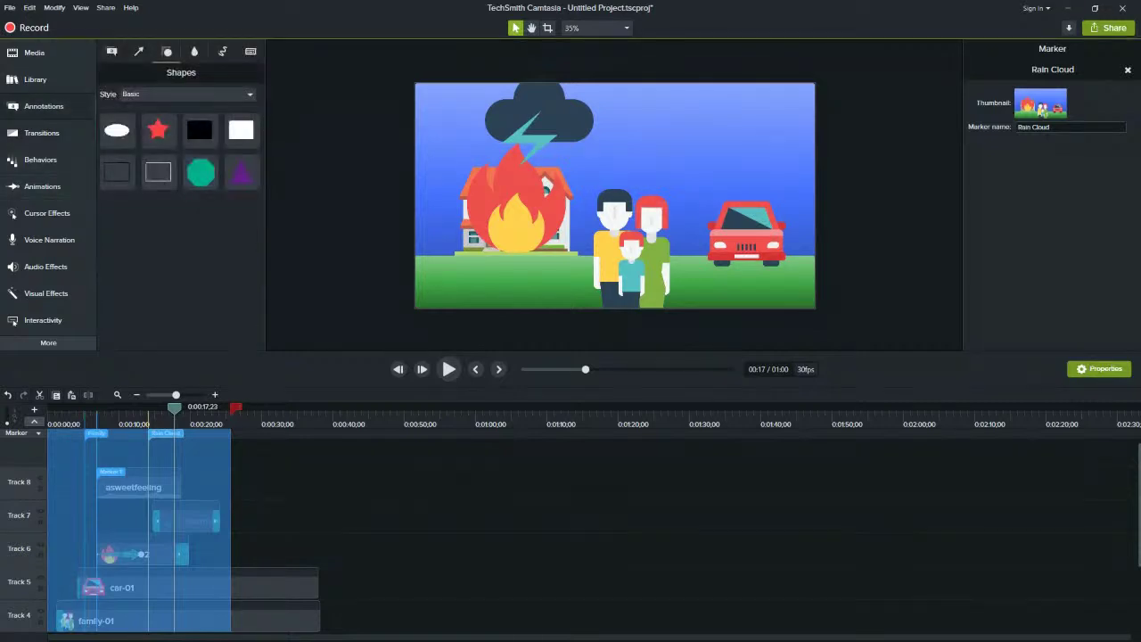
left_click(36, 79)
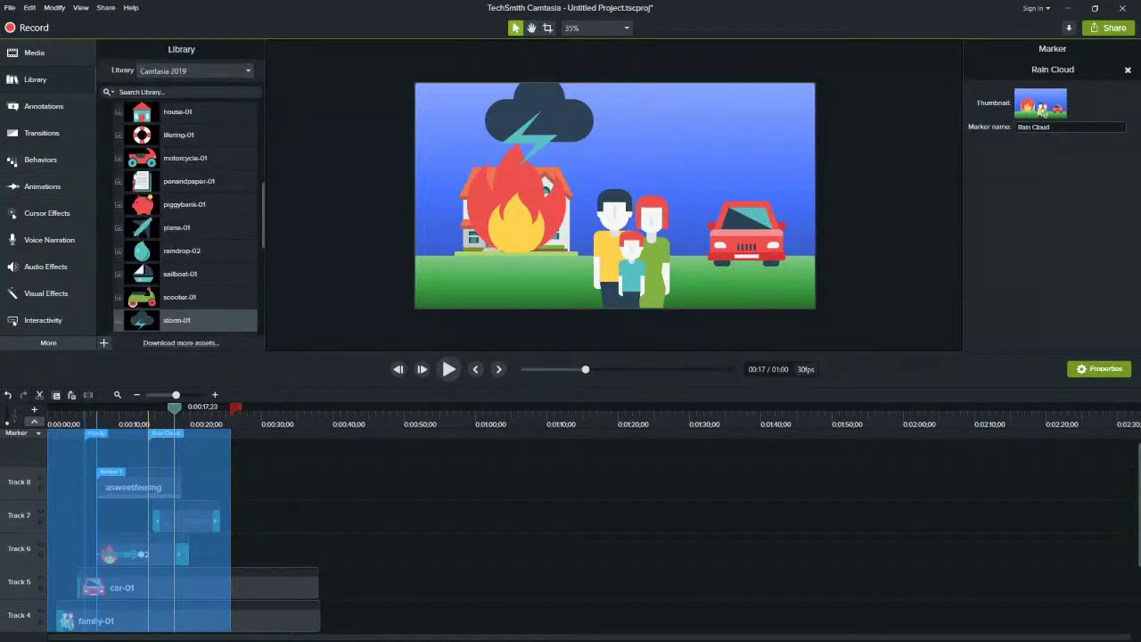
scroll(179, 218, "up", 5)
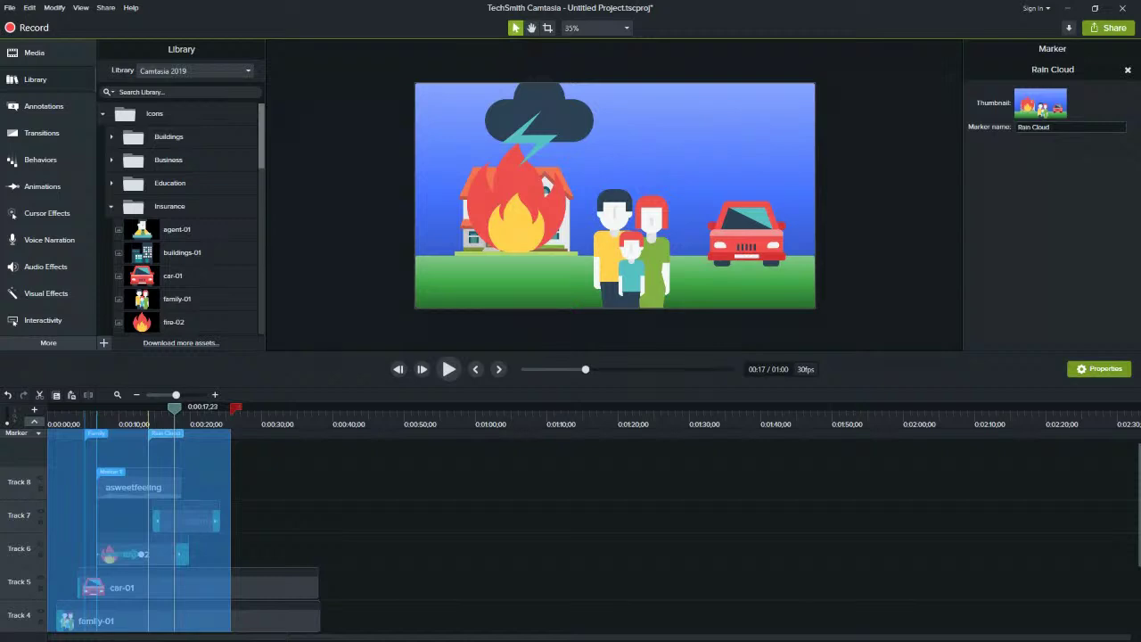
left_click(111, 206)
scroll(178, 219, "down", 3)
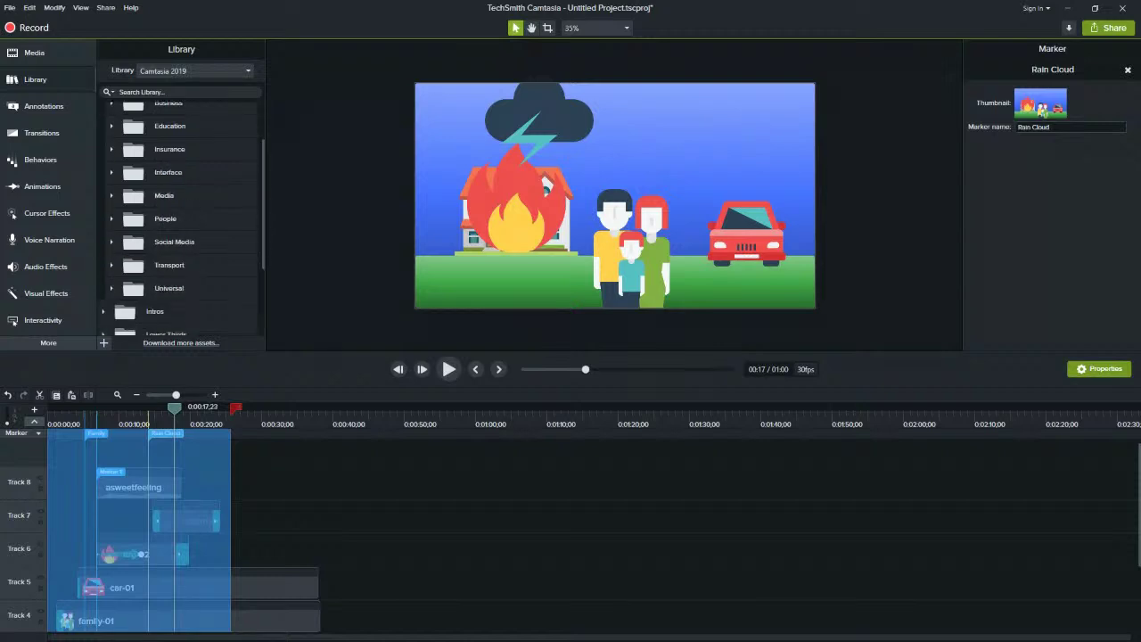
scroll(178, 218, "up", 3)
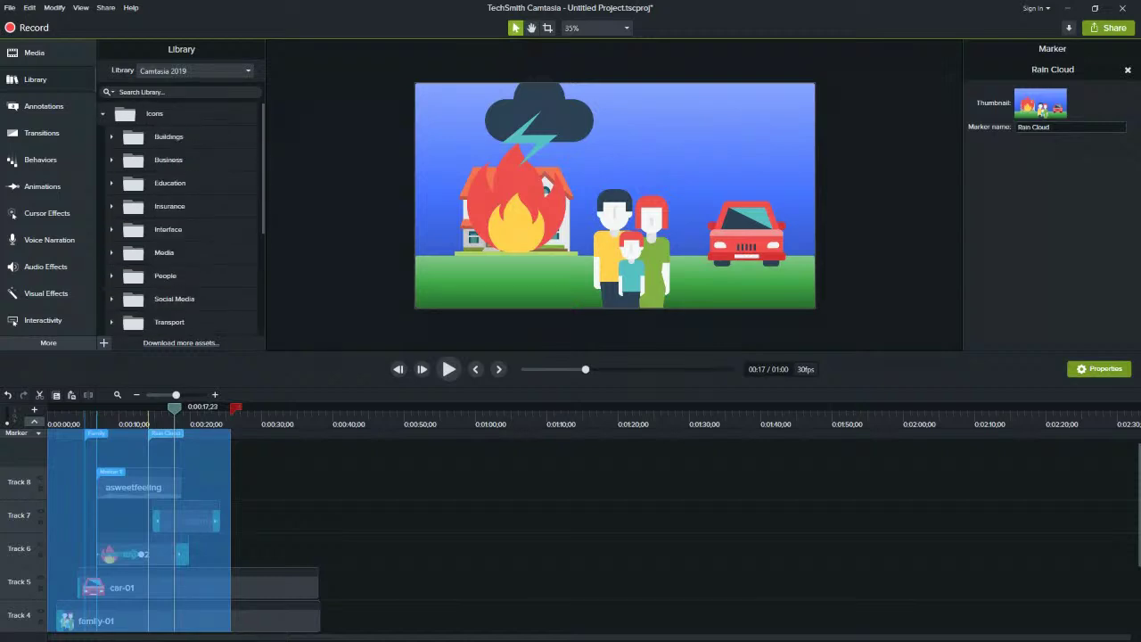
scroll(178, 218, "down", 4)
scroll(205, 286, "up", 3)
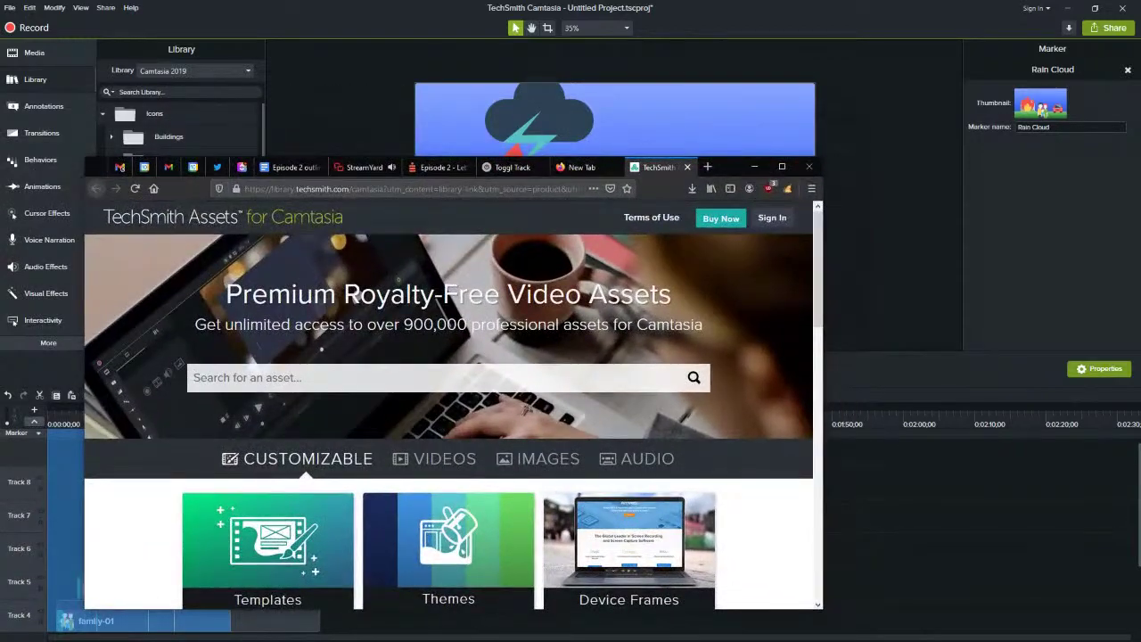
Look over the customizable asset categories on the TechSmith Assets website in the browser, and return to Camtasia
left_click_drag(823, 158, 845, 7)
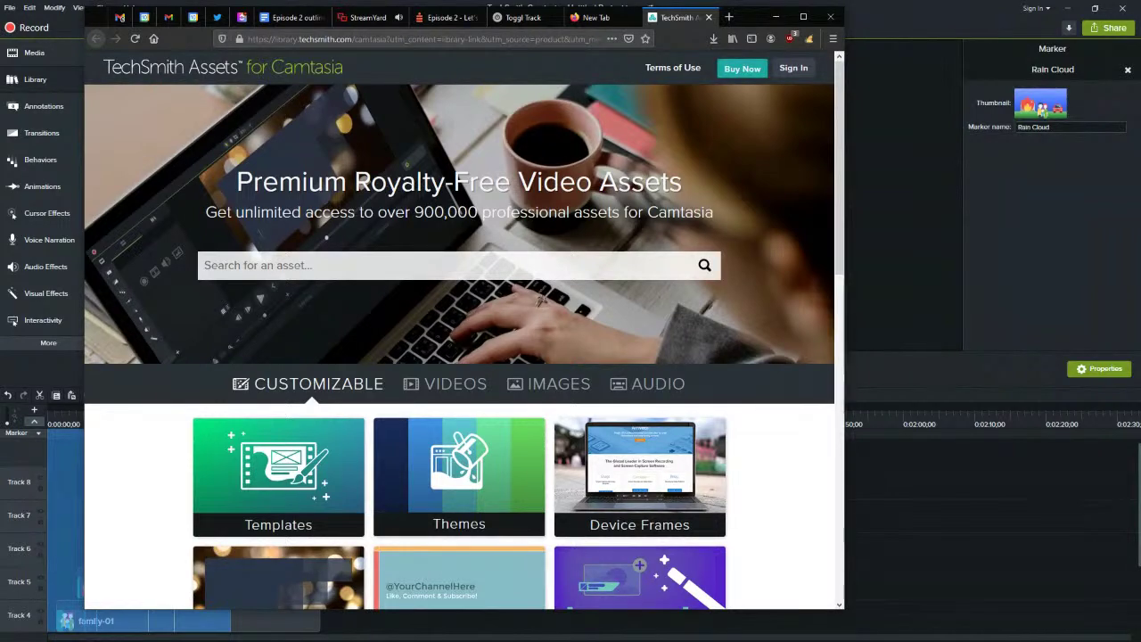
scroll(460, 348, "down", 2)
scroll(459, 348, "down", 3)
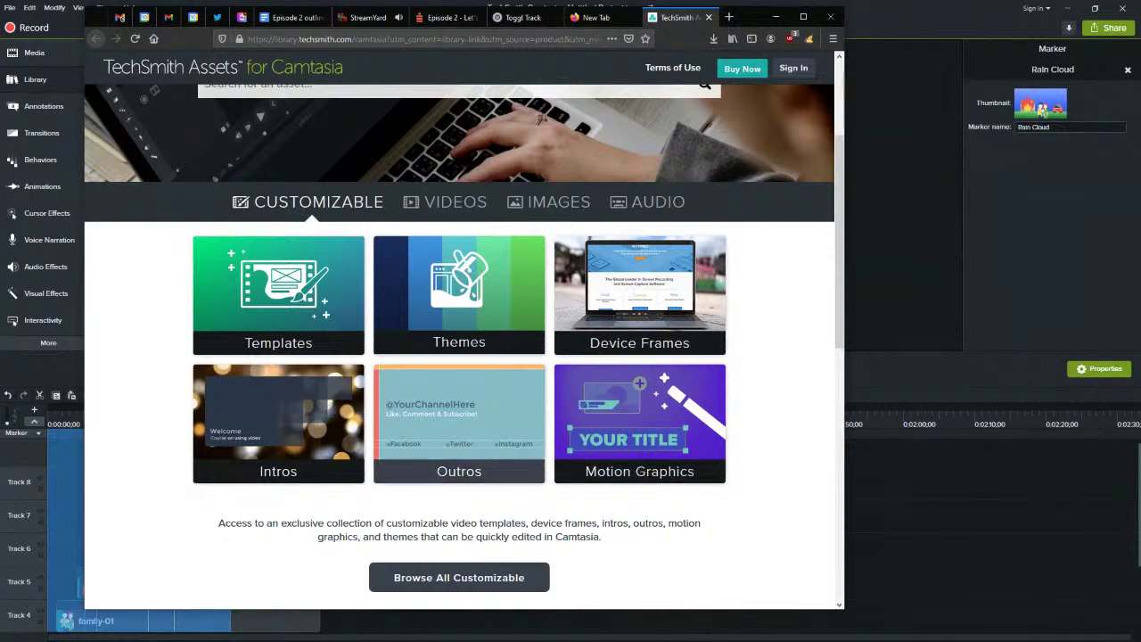
scroll(459, 348, "down", 2)
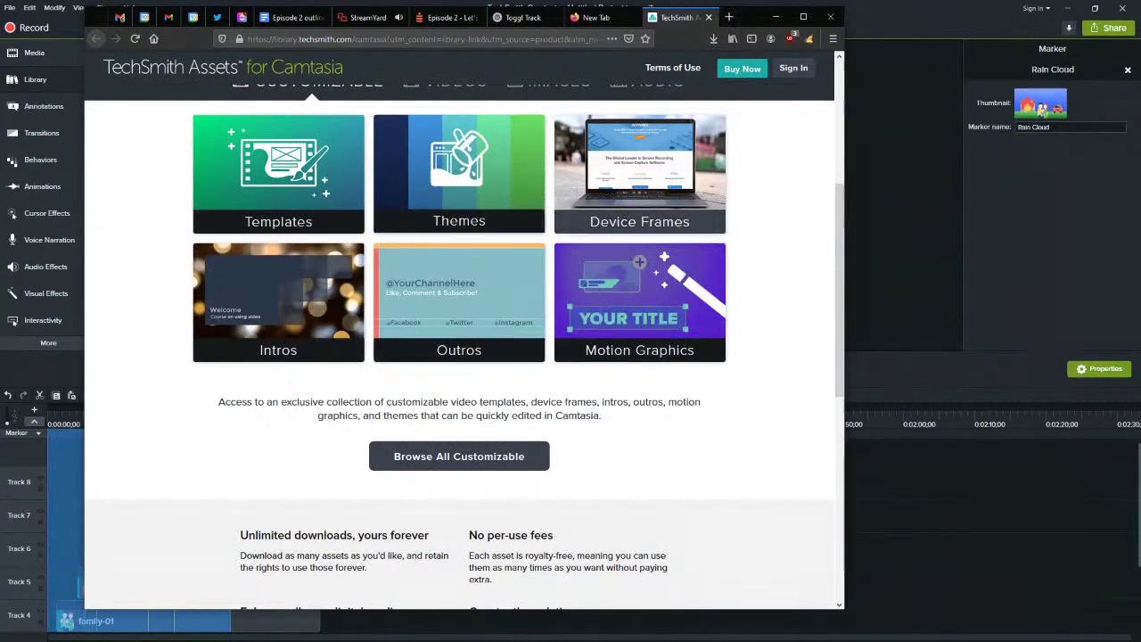
left_click(776, 16)
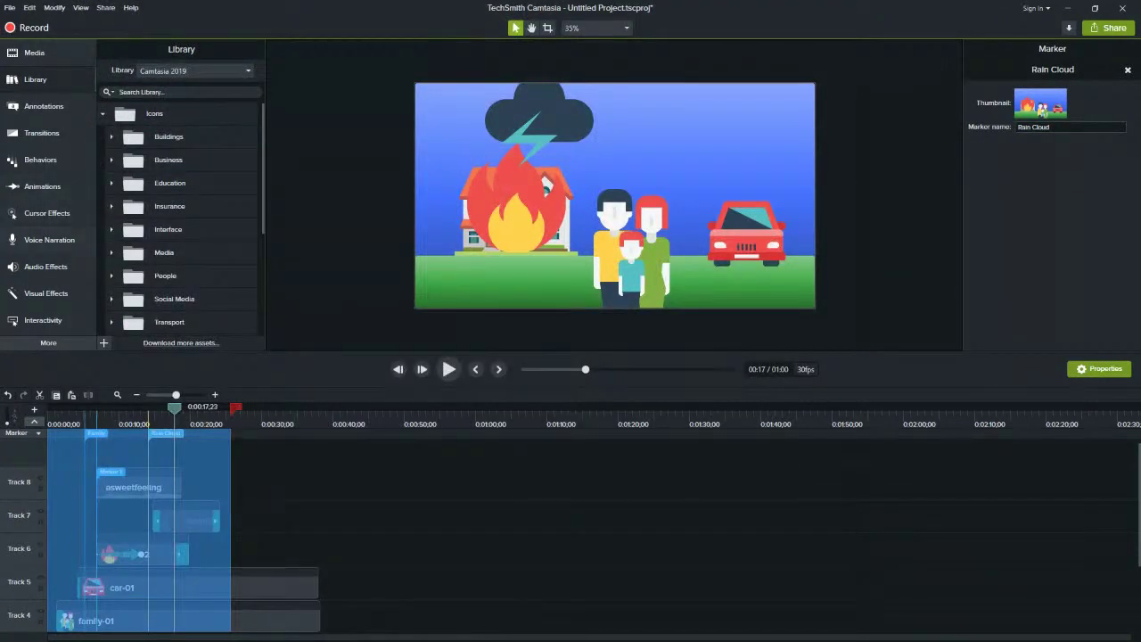
Examine the available audio, cursor, animation, voice narration, interactivity, annotation and transition tools
left_click(44, 267)
left_click(46, 213)
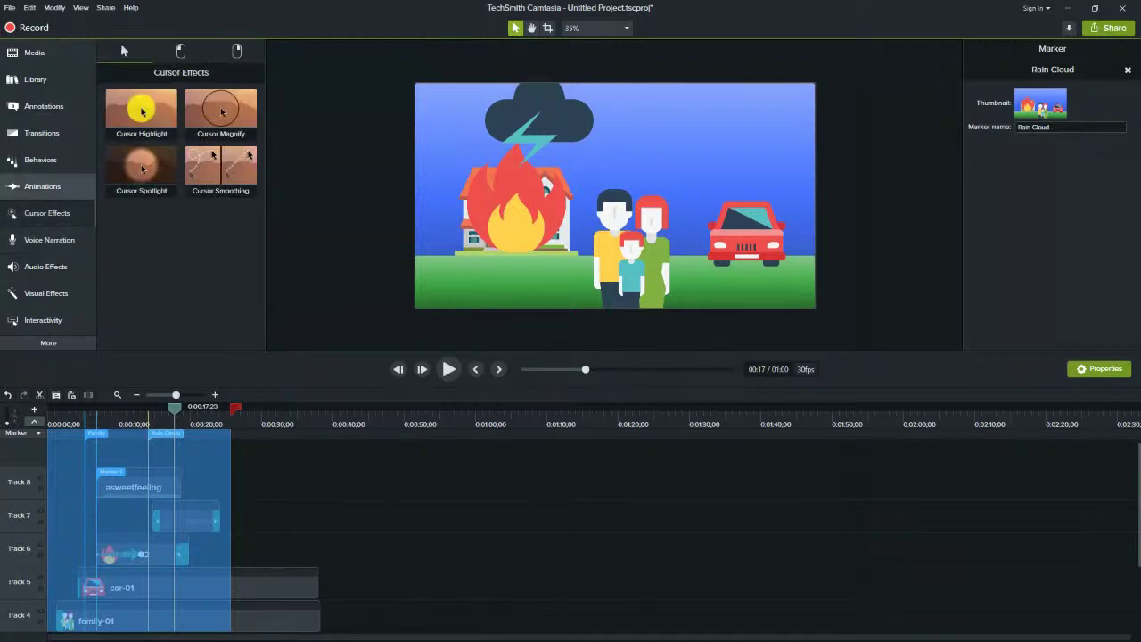
left_click(42, 187)
left_click(49, 240)
left_click(14, 323)
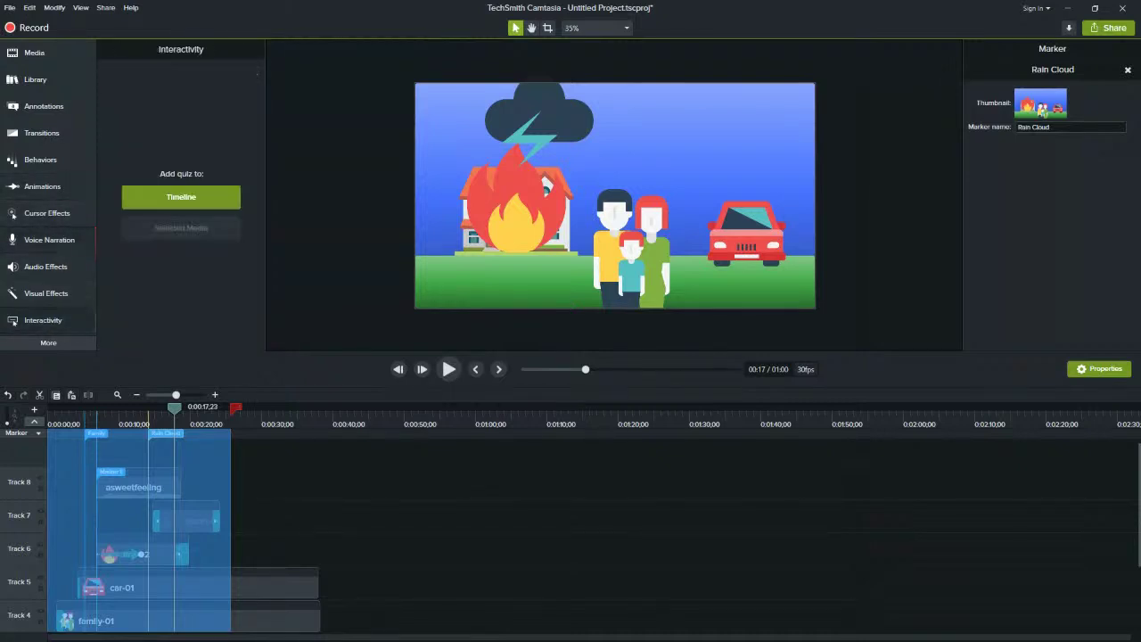
left_click(44, 106)
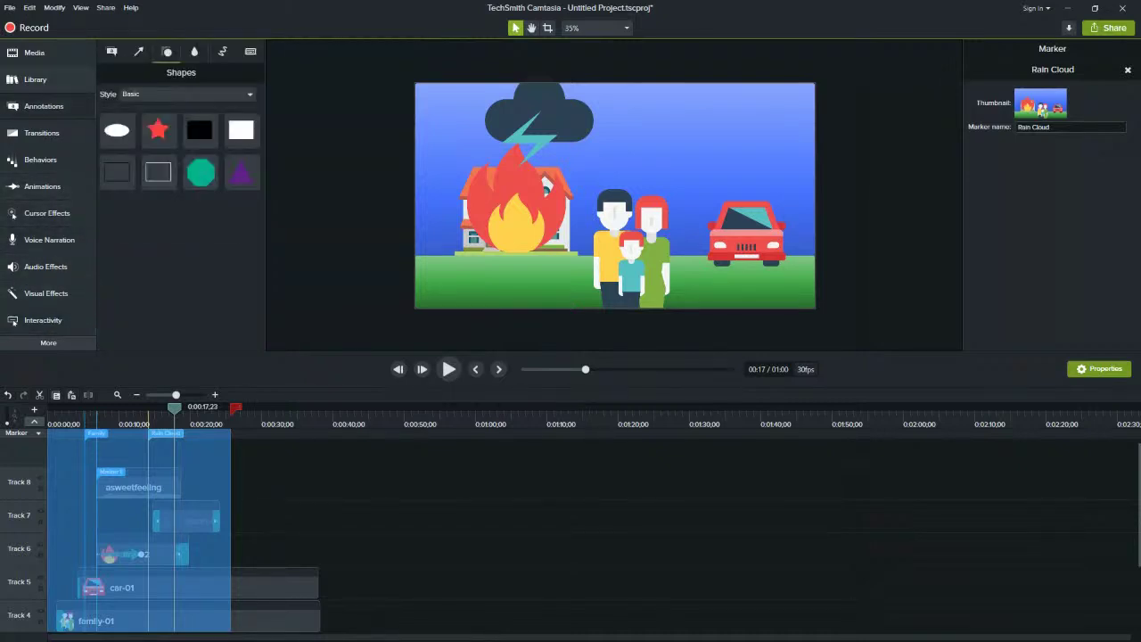
left_click(42, 133)
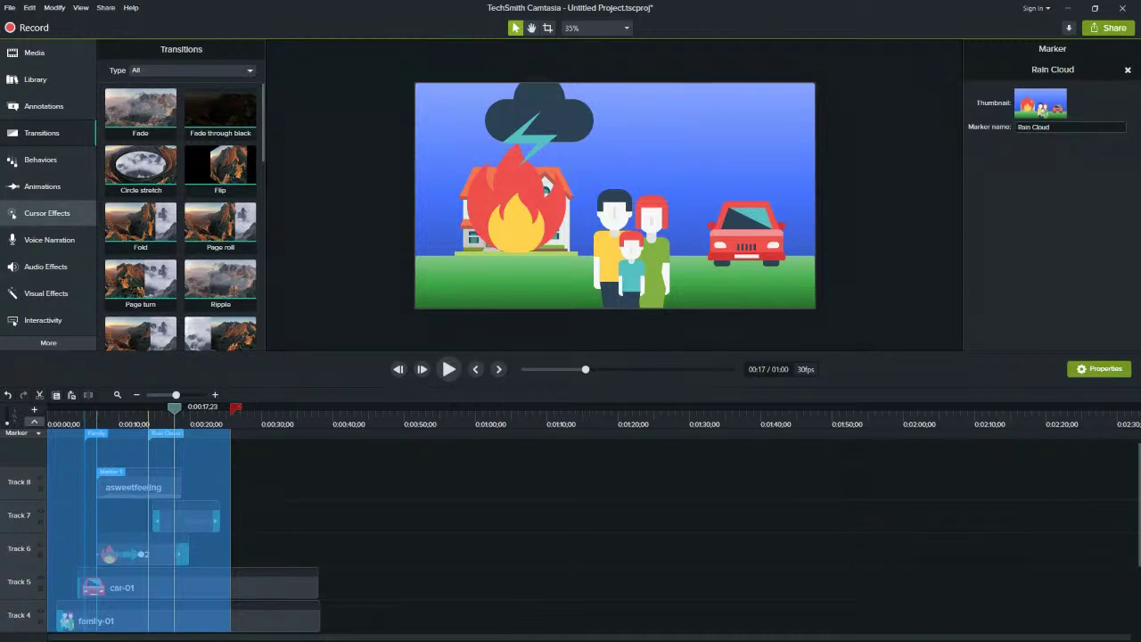
key("a")
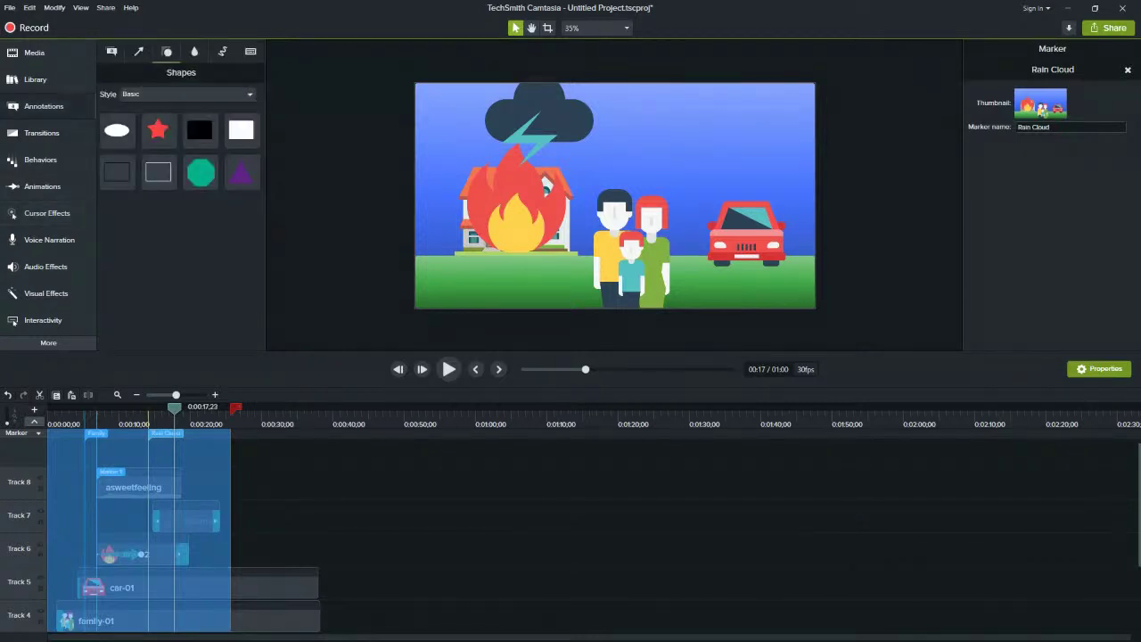
left_click(251, 52)
key("n")
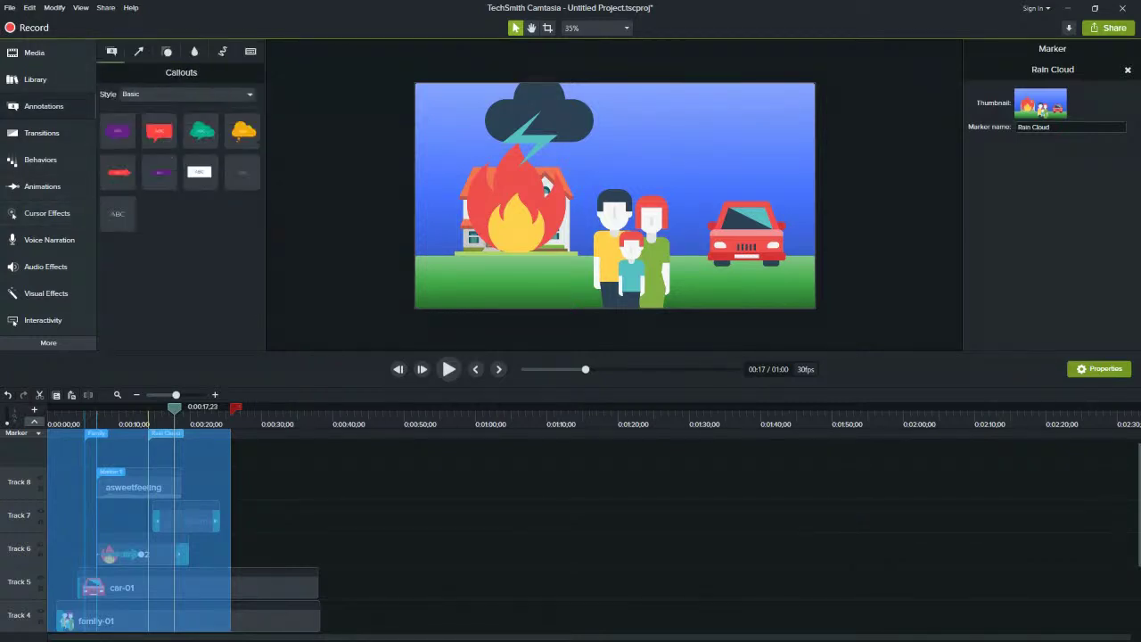
View the Captions tools and the assets in the project's Media Bin
left_click(48, 342)
left_click(48, 342)
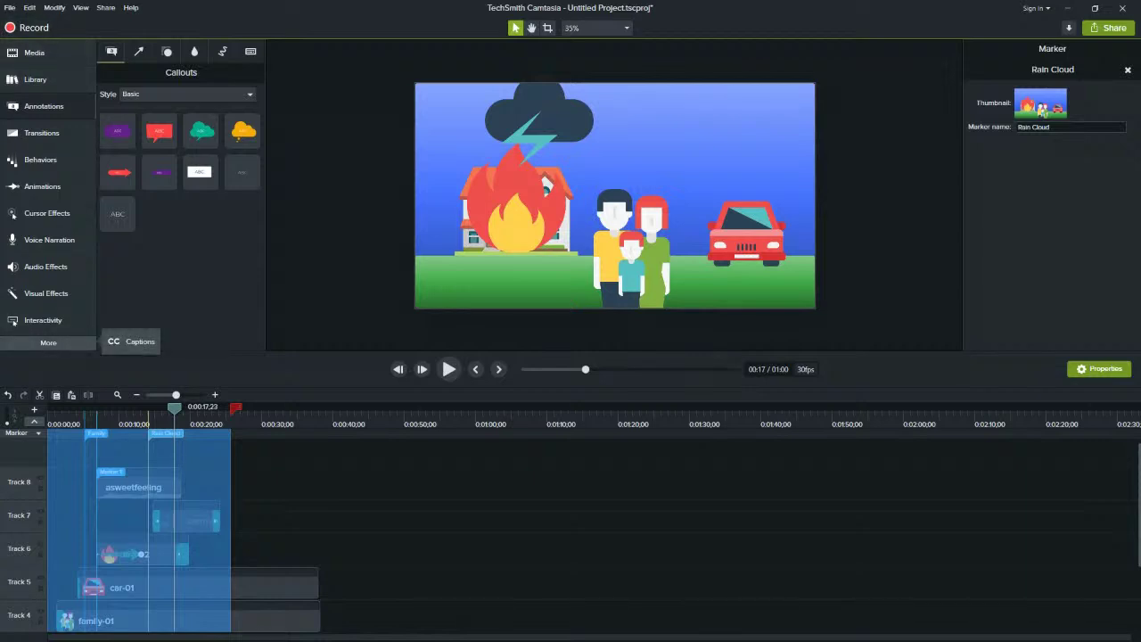
left_click(134, 341)
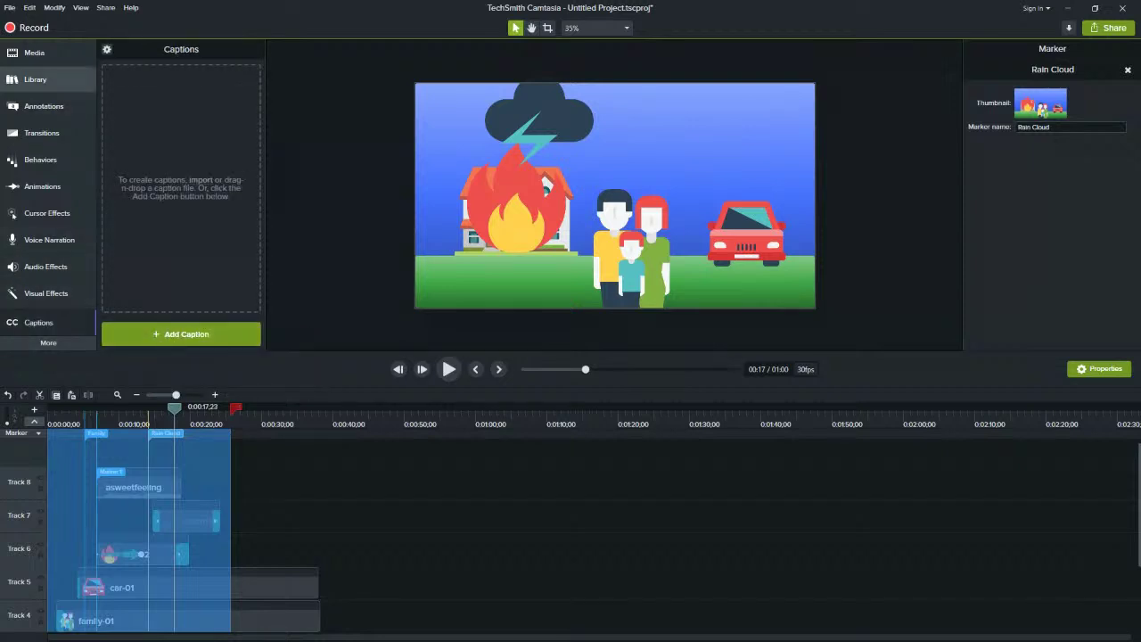
left_click(35, 54)
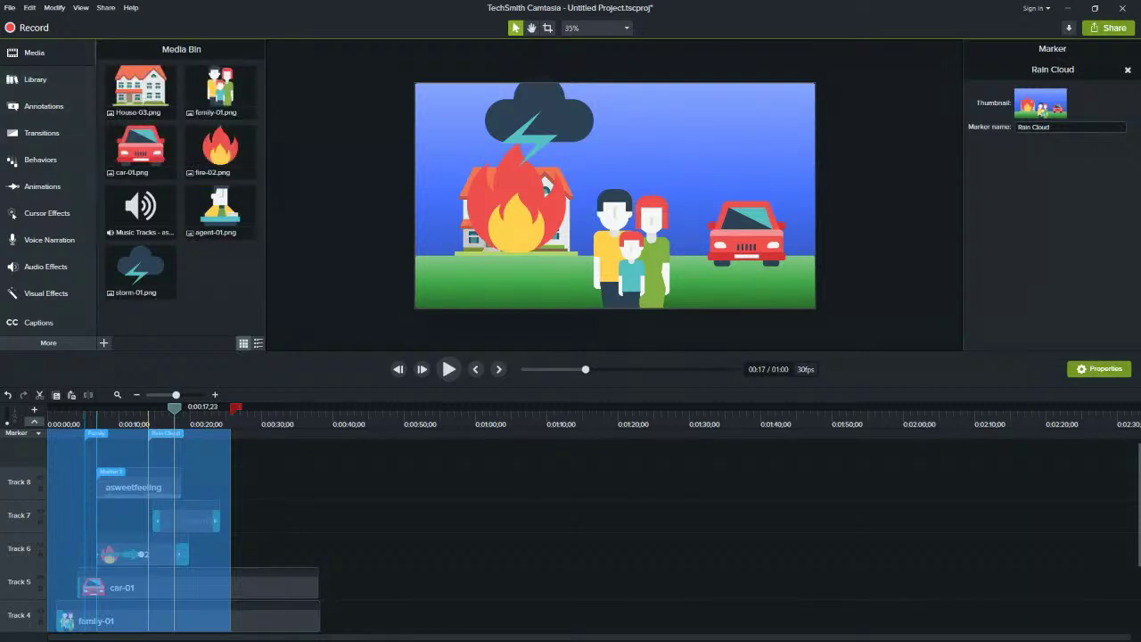
left_click(221, 90)
Add the circleripple-01 lower third from the Camtasia 2019 library to the canvas at the 17-second playhead position
left_click(36, 79)
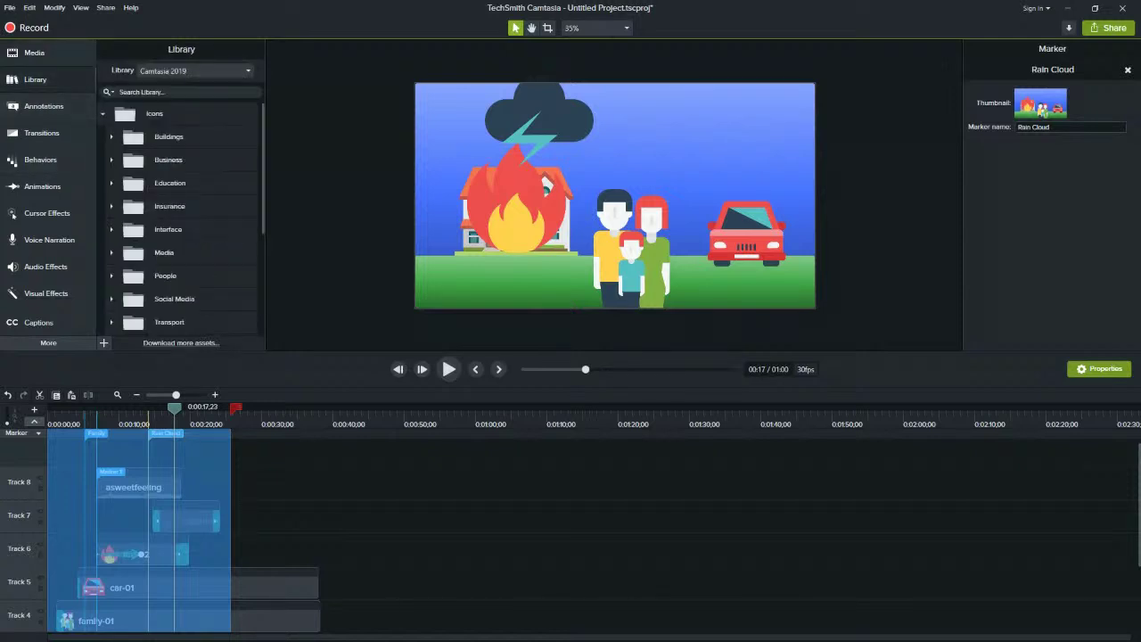
left_click(103, 114)
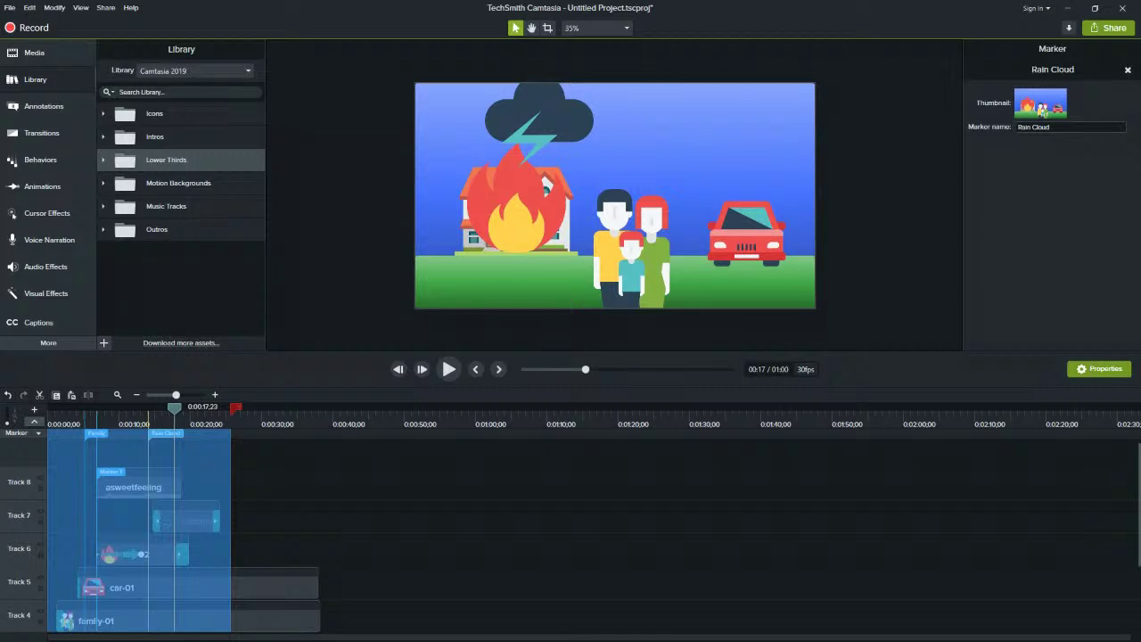
left_click(103, 161)
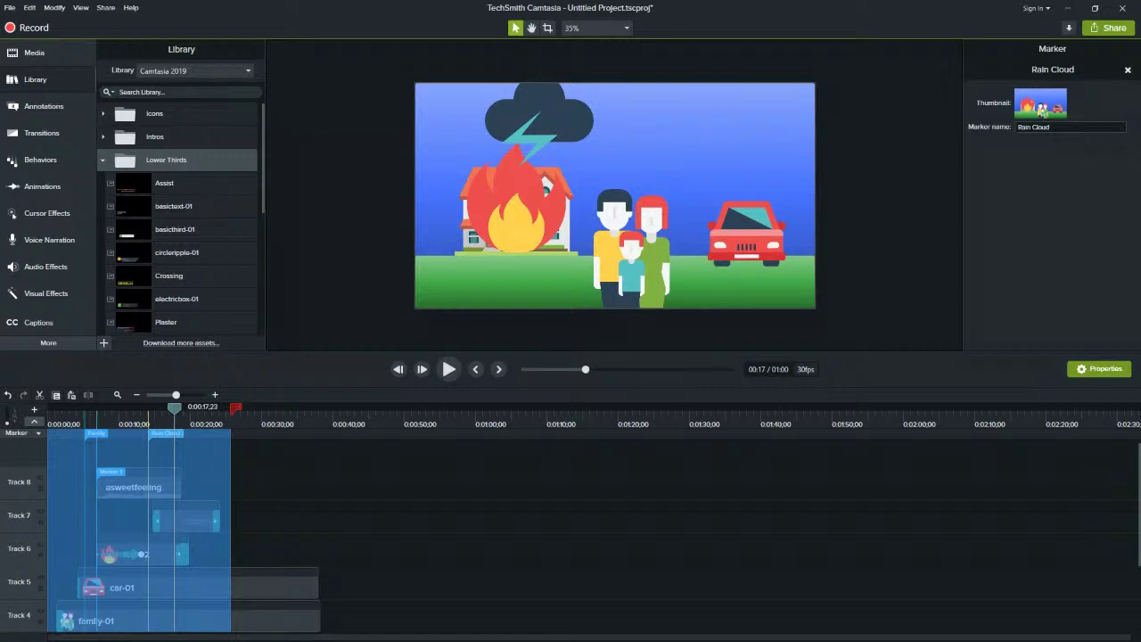
scroll(179, 218, "down", 1)
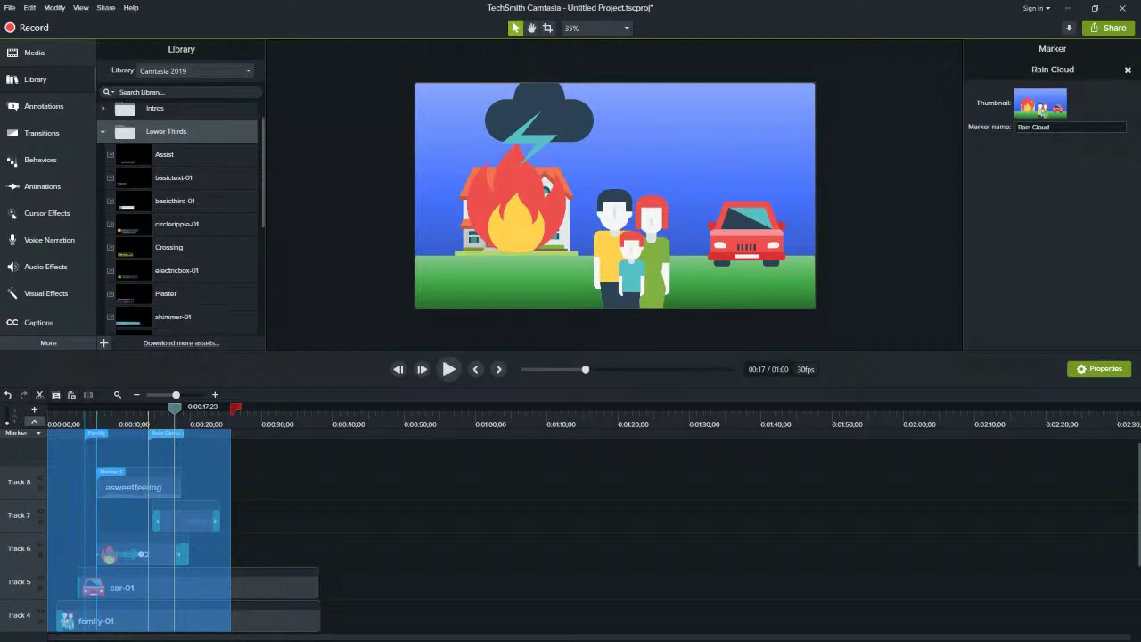
left_click(169, 224)
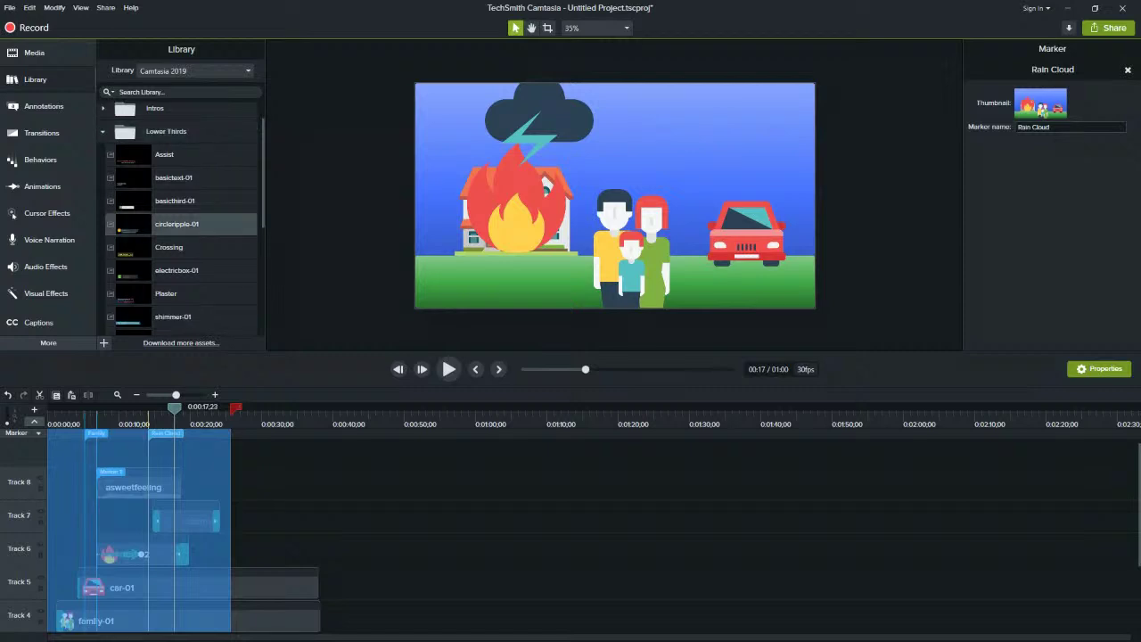
left_click_drag(177, 224, 578, 233)
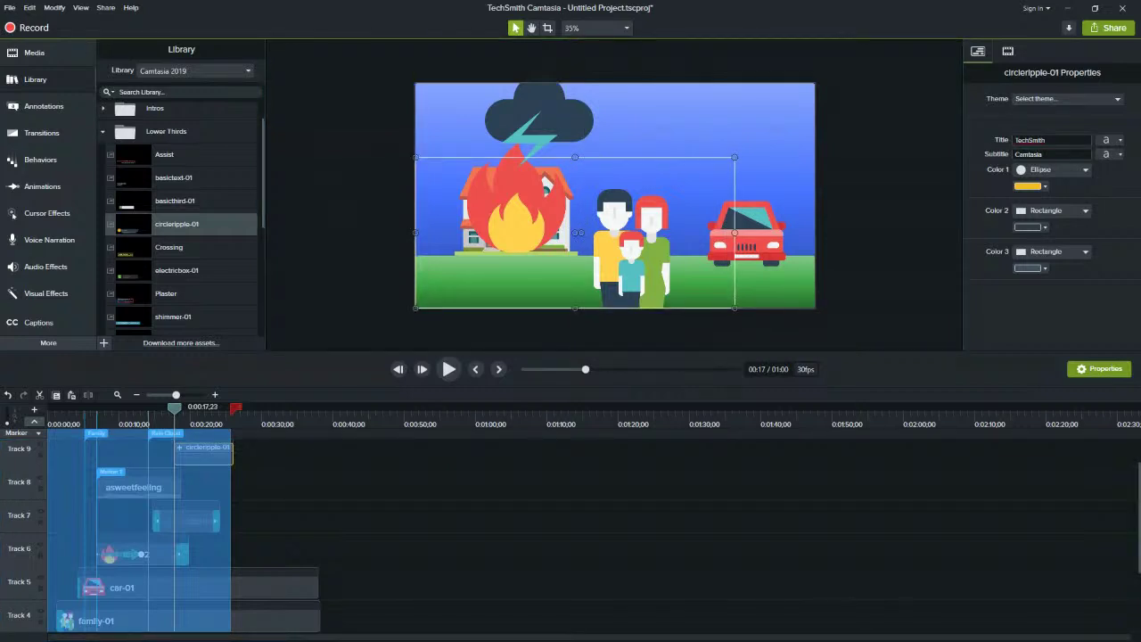
Select the circleripple-01 clip on Track 9 and preview it at about 0:21
left_click(346, 516)
scroll(346, 515, "up", 2)
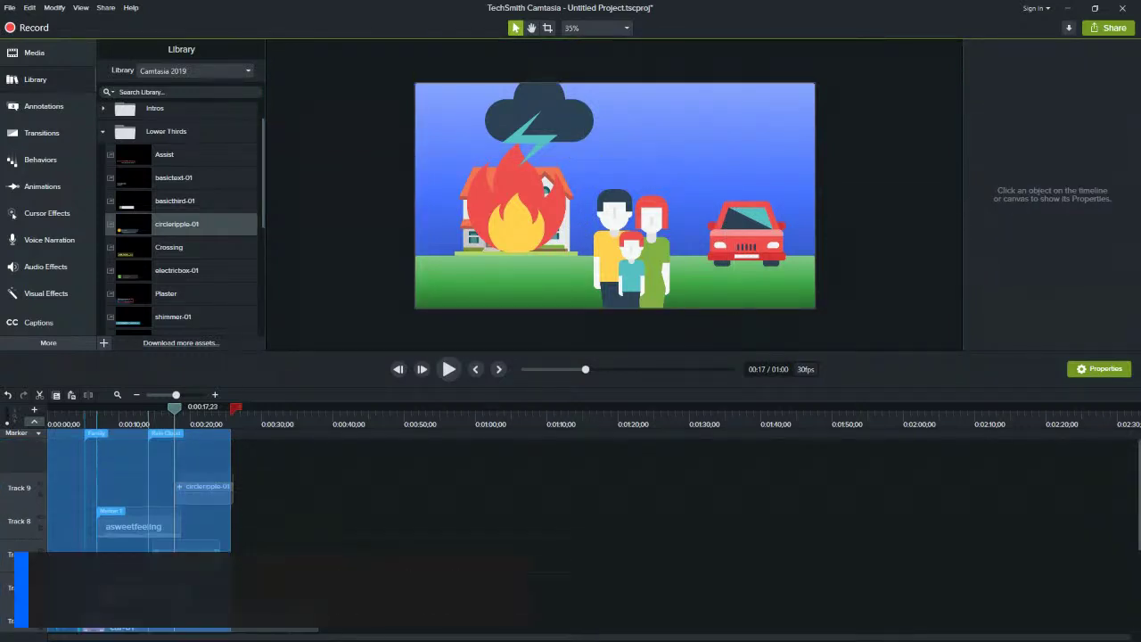
scroll(339, 517, "down", 4)
scroll(265, 503, "up", 3)
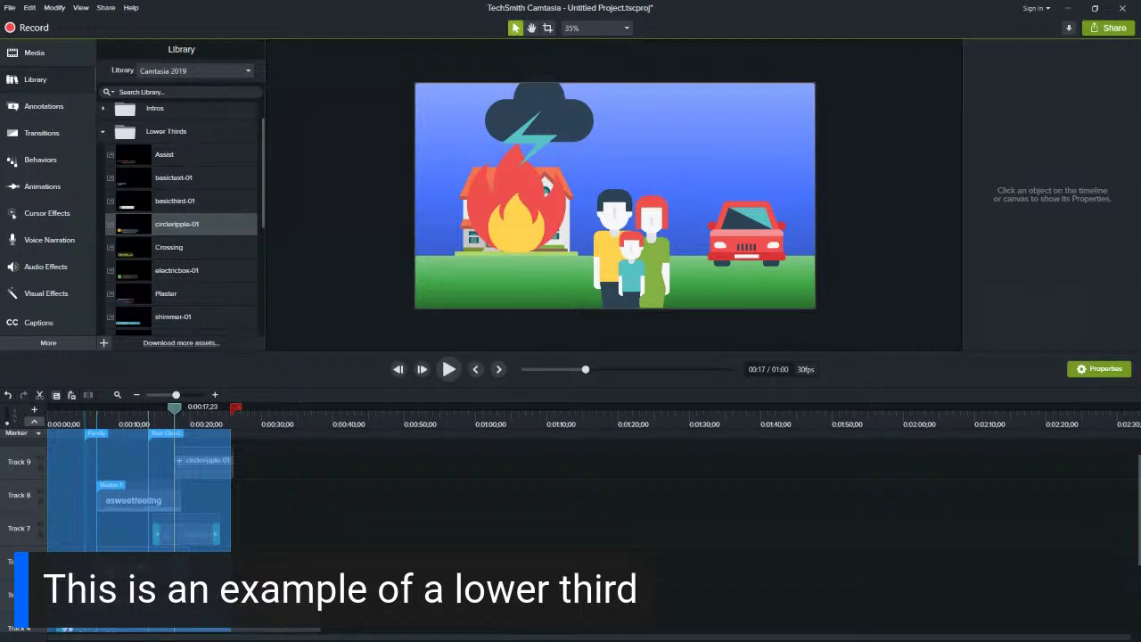
left_click(196, 464)
left_click(201, 415)
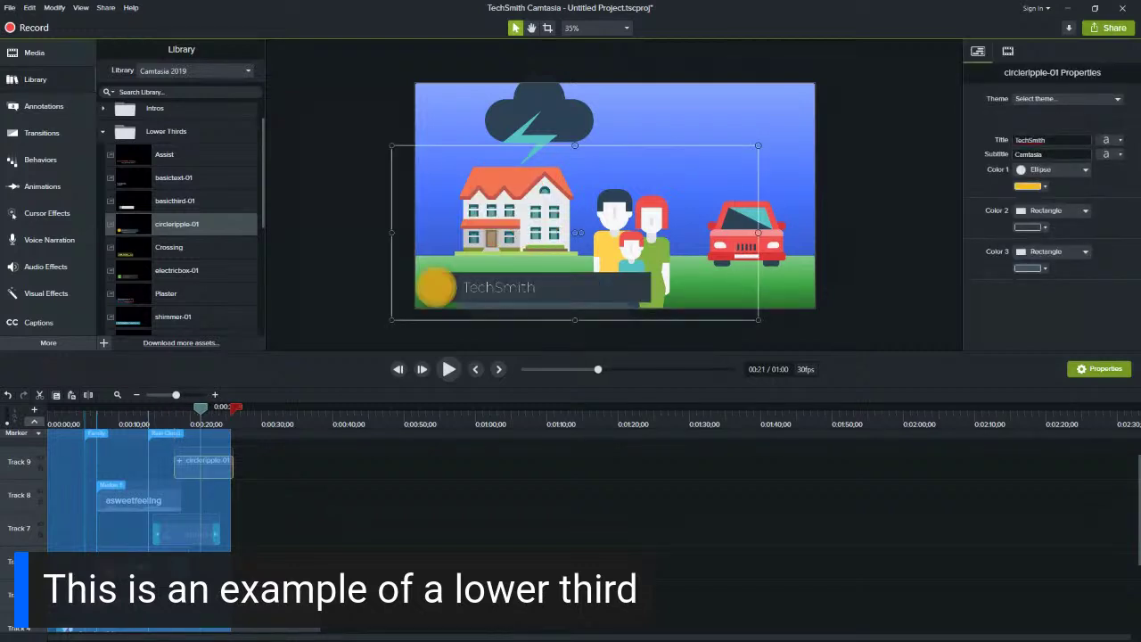
Try to replace the circleripple-01 lower third with basicthird-01, and undo both the insertion and the deletion
key("Delete")
left_click(174, 201)
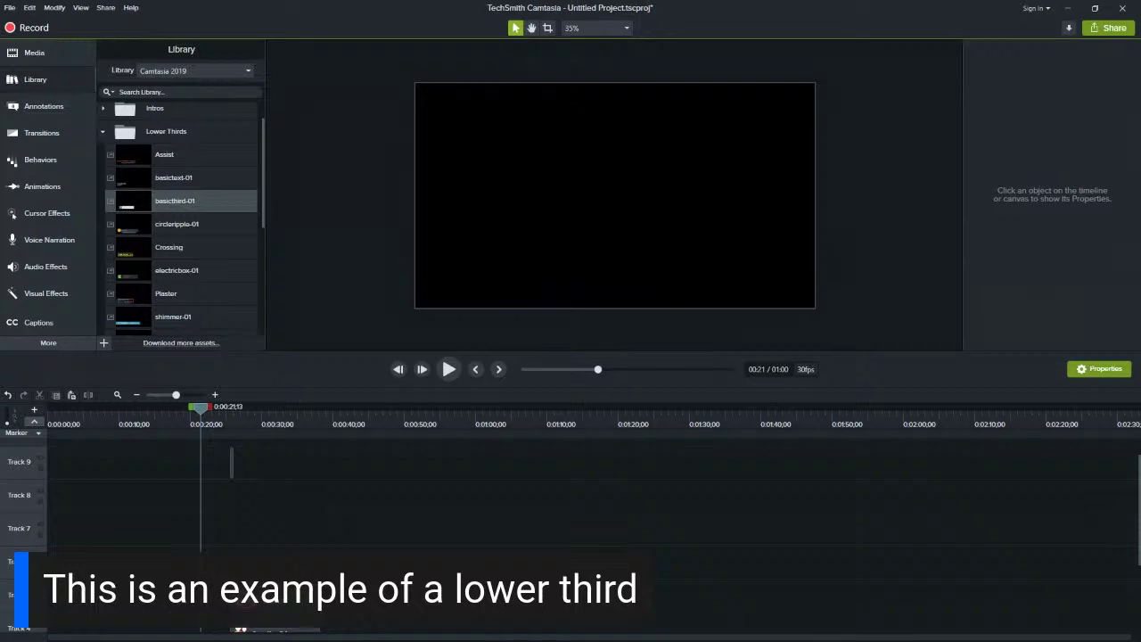
left_click_drag(175, 200, 545, 228)
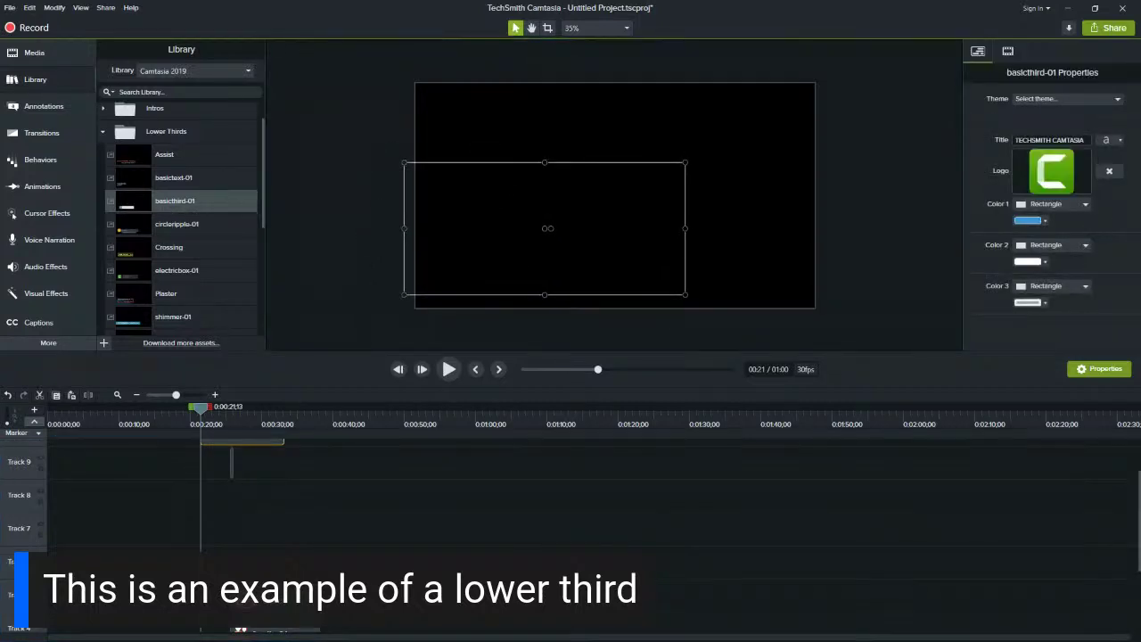
key("ctrl+z")
key("ctrl+z")
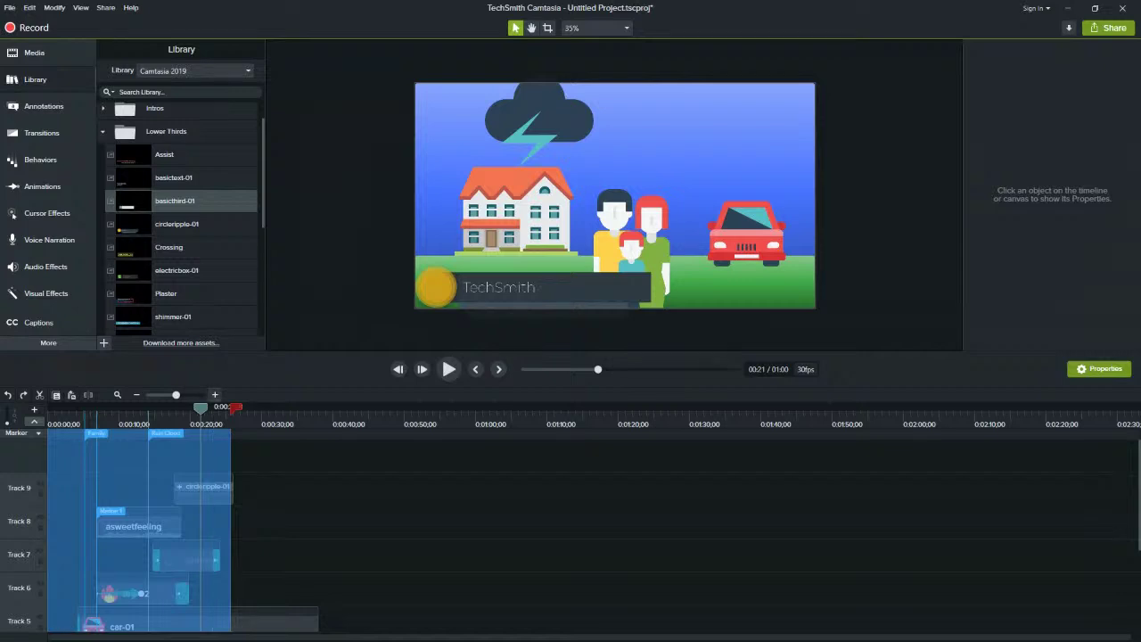
Preview the scene with the circleripple-01 lower third at about 0:24
left_click_drag(201, 408, 223, 408)
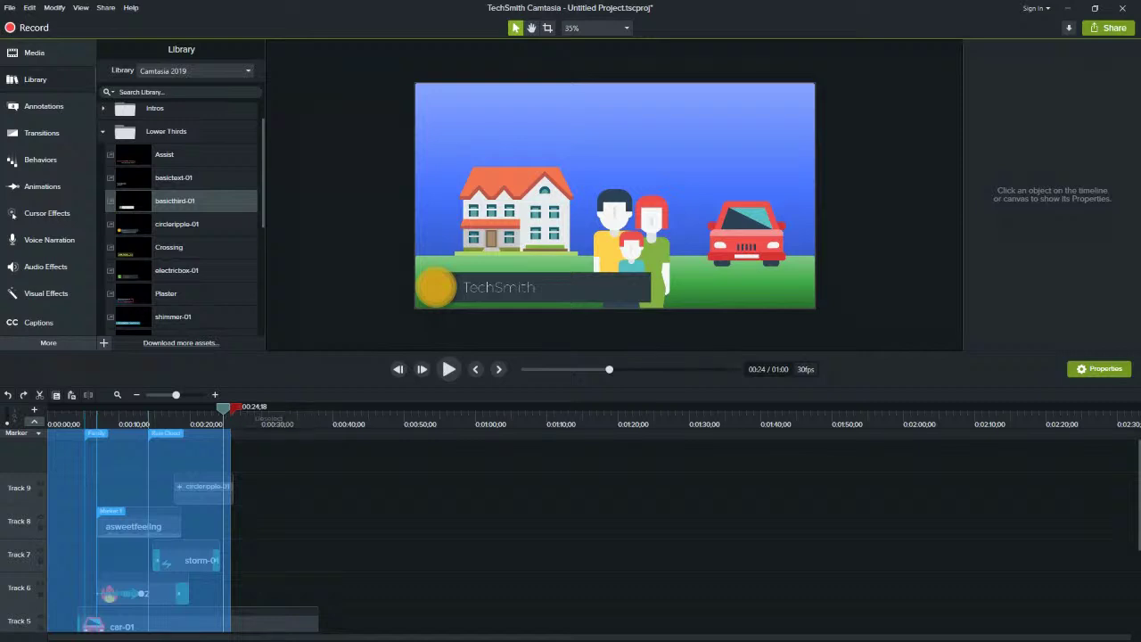
Place the basicthird-01 lower third on Track 10 at about 0:18 and delete the circleripple-01 clip from Track 9
double_click(223, 408)
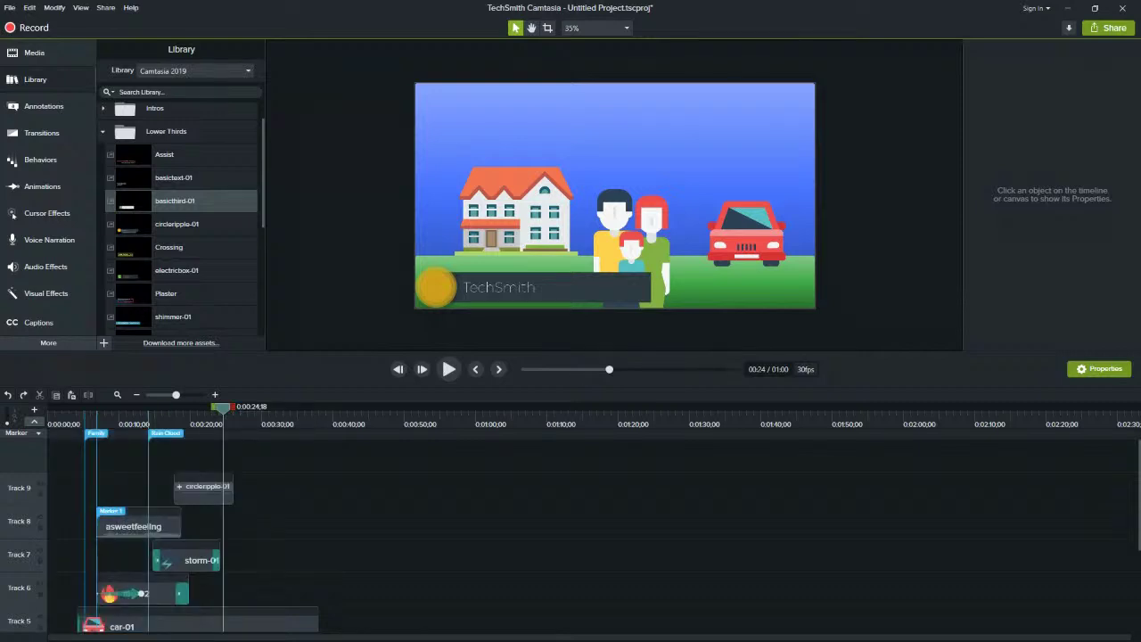
left_click_drag(223, 409, 195, 409)
left_click_drag(175, 201, 185, 459)
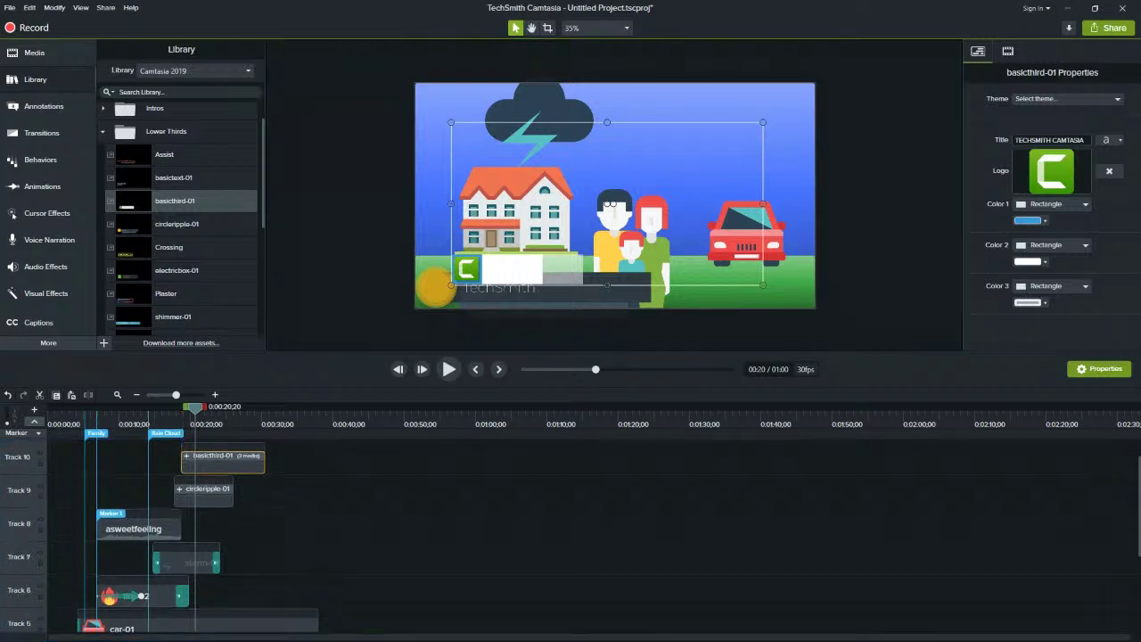
left_click(205, 492)
key("Delete")
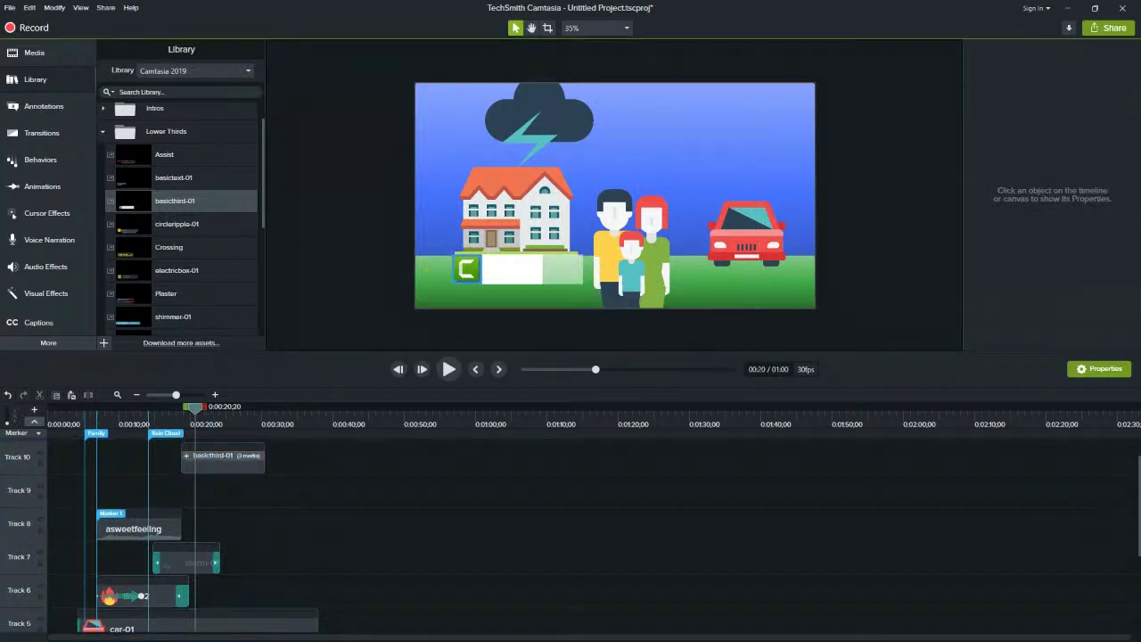
Move the basicthird-01 lower third to the canvas's lower-left corner and enlarge it to about the canvas width
left_click_drag(512, 270, 476, 292)
left_click_drag(727, 144, 846, 75)
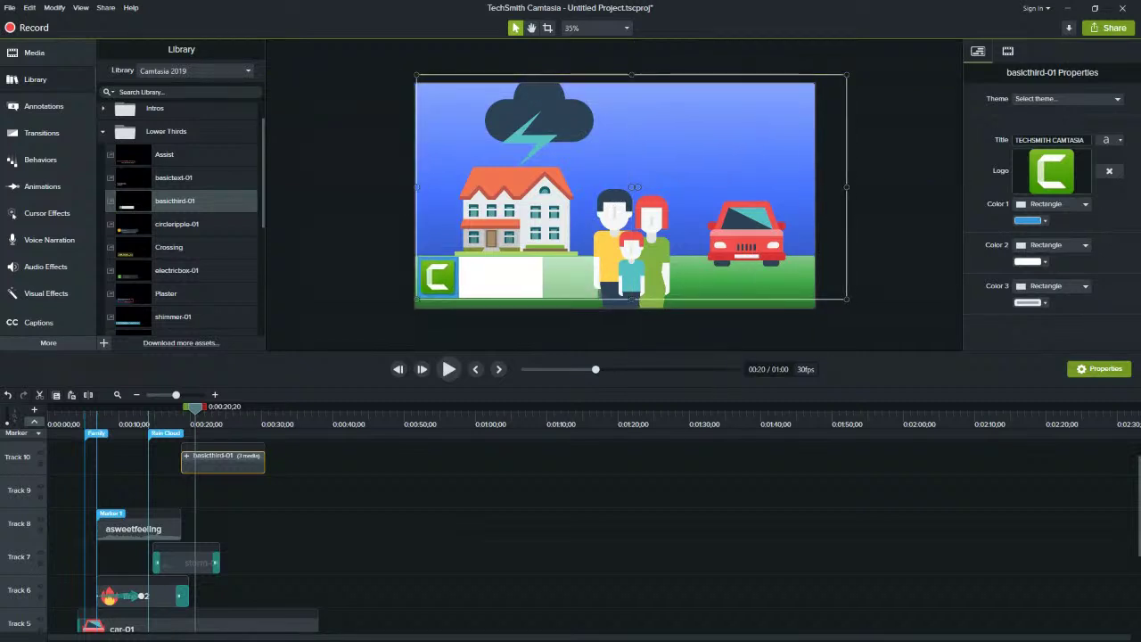
scroll(181, 218, "down", 3)
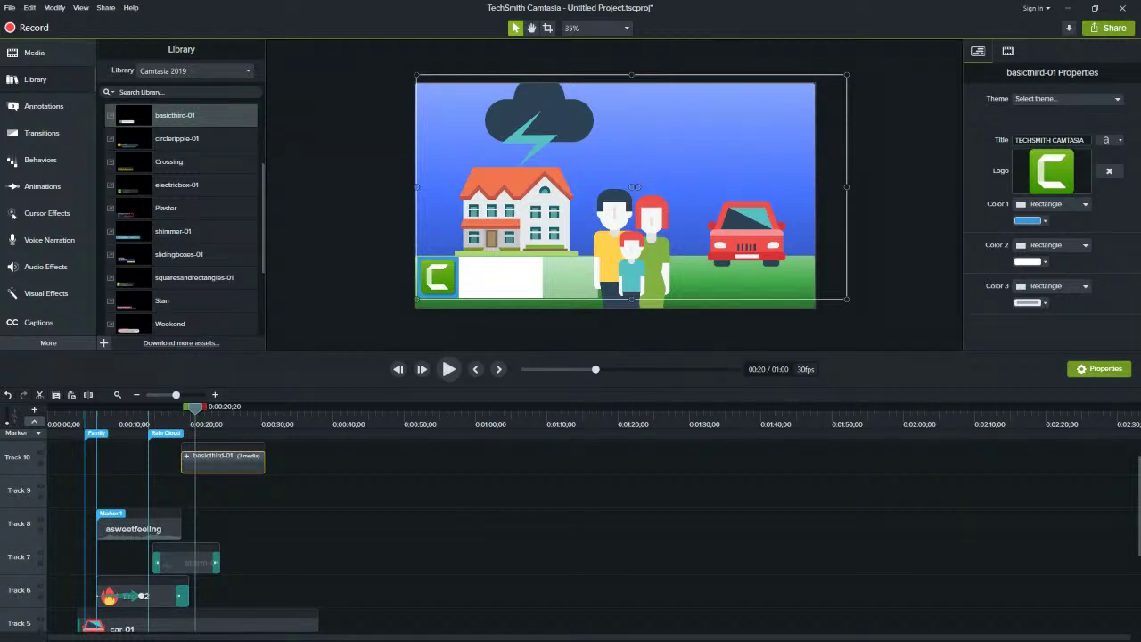
Set the lower third's title to "Insurance Matters"
left_click(1051, 140)
left_click(1086, 140)
key("ctrl+a")
type("Ini")
type("u")
type("rance")
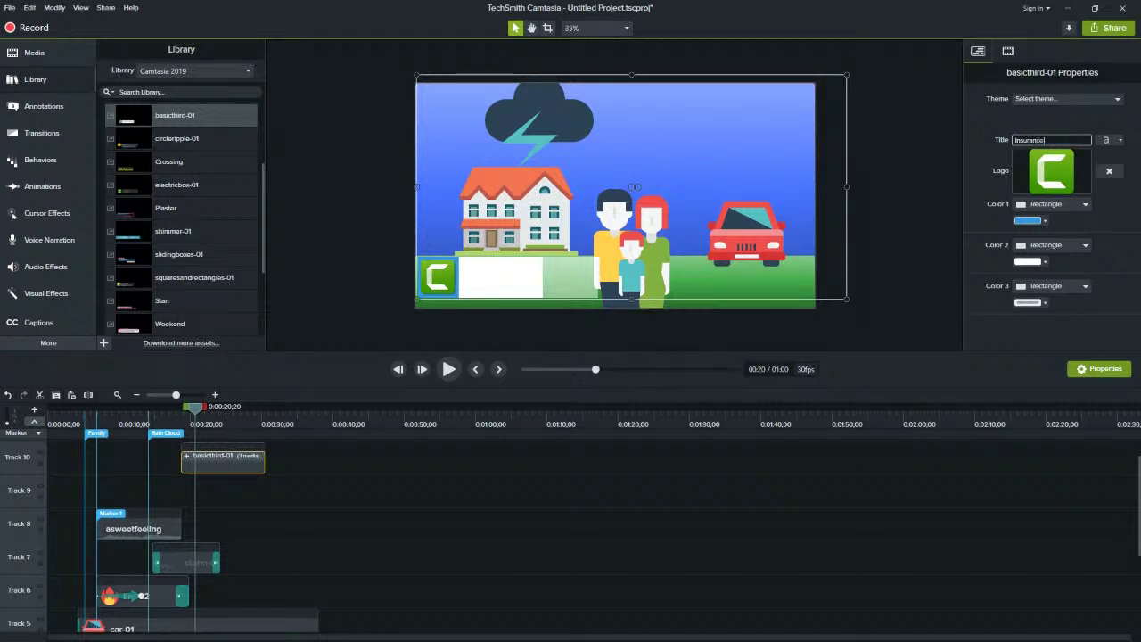
type(" Matters")
key("Return")
Remove the logo from the lower third and change its Color 1 rectangle to a muted grey-blue
left_click(1109, 170)
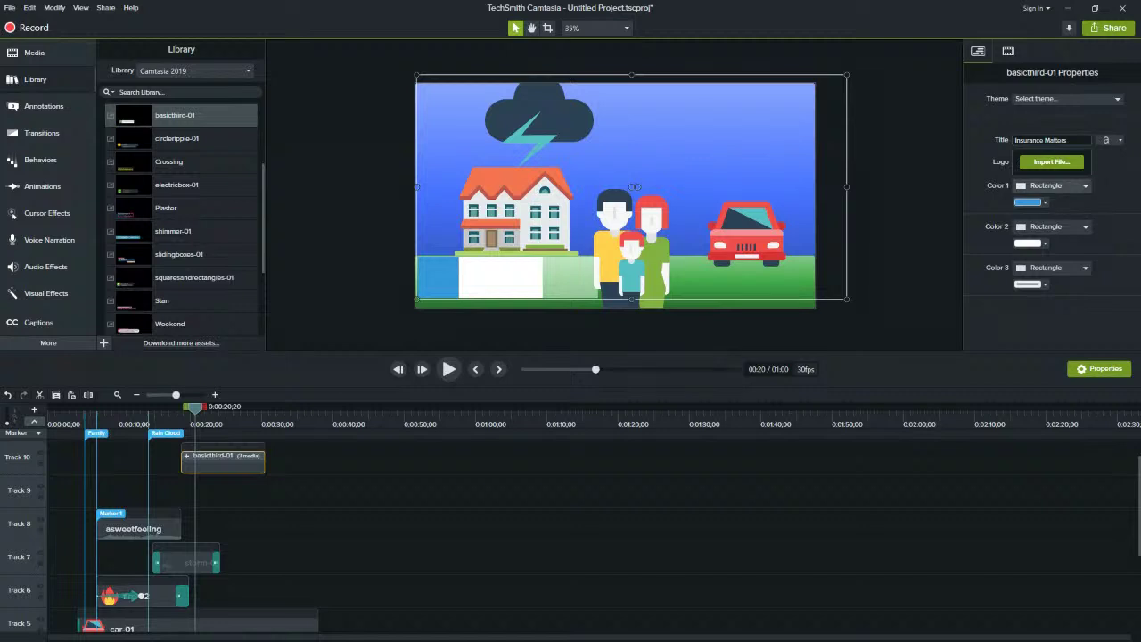
left_click(1032, 201)
left_click_drag(990, 269, 1010, 282)
left_click(1112, 250)
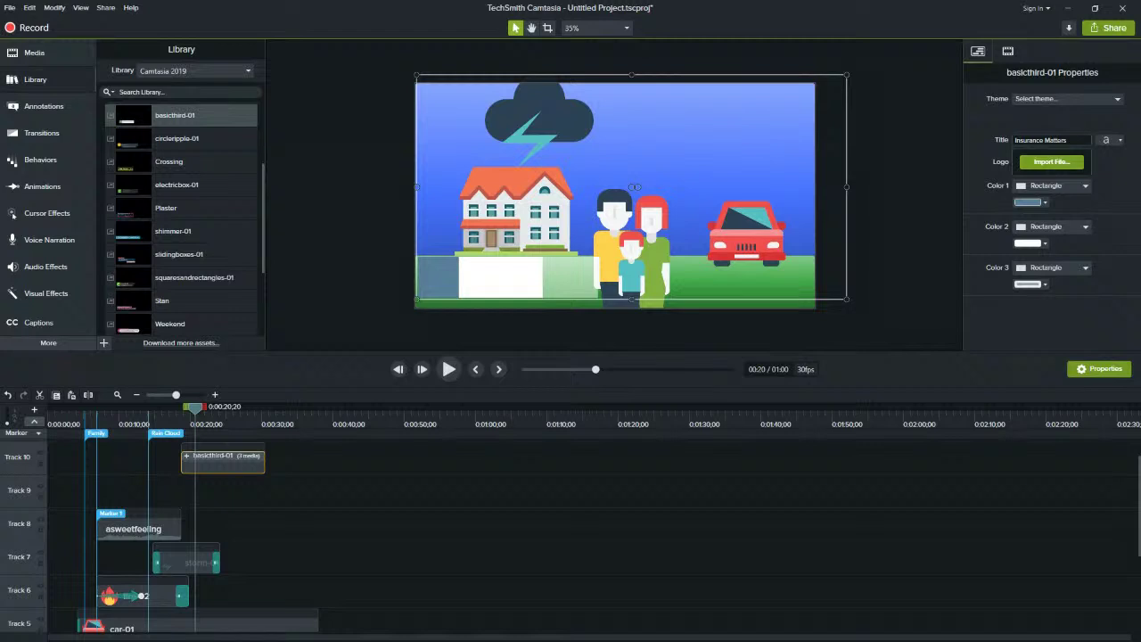
left_click(1067, 99)
left_click(1060, 130)
Preview the Insurance Matters lower third from about 0:18 to 0:26
left_click_drag(195, 408, 181, 409)
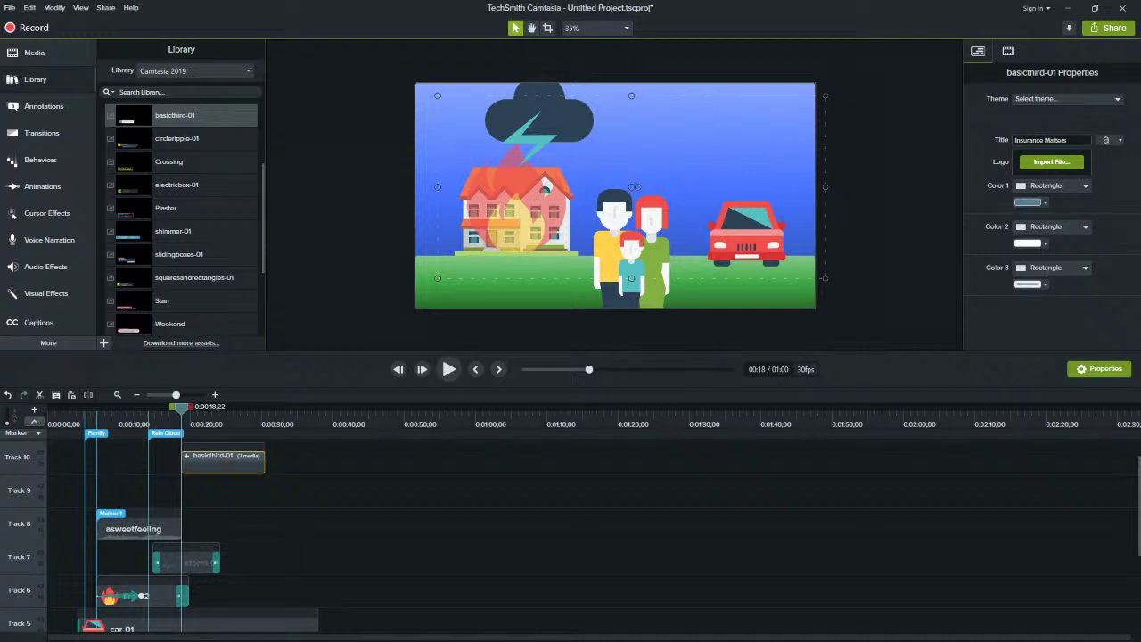
key("space")
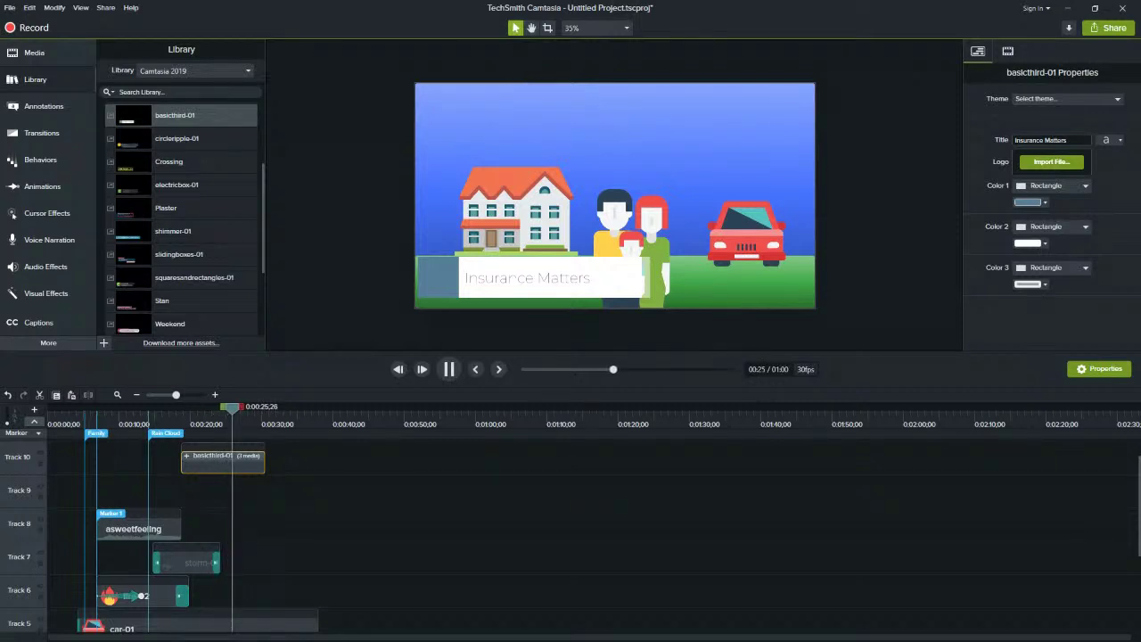
key("space")
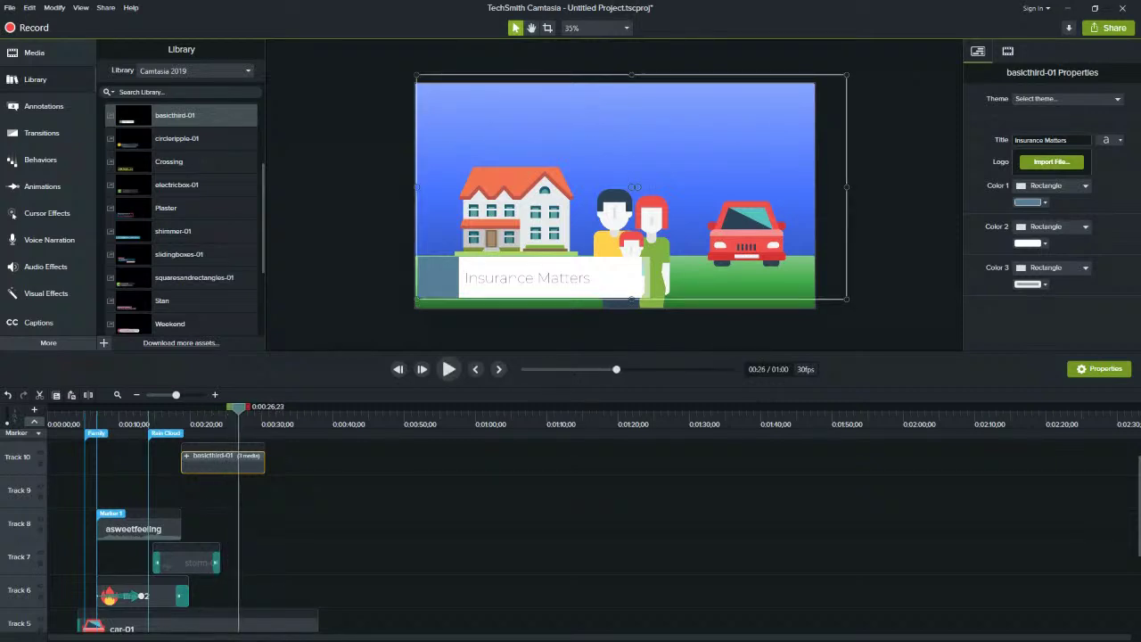
Expand the basicthird-01 group on the timeline and examine the properties of its Shapes group, title callout and Shape clip
left_click(187, 456)
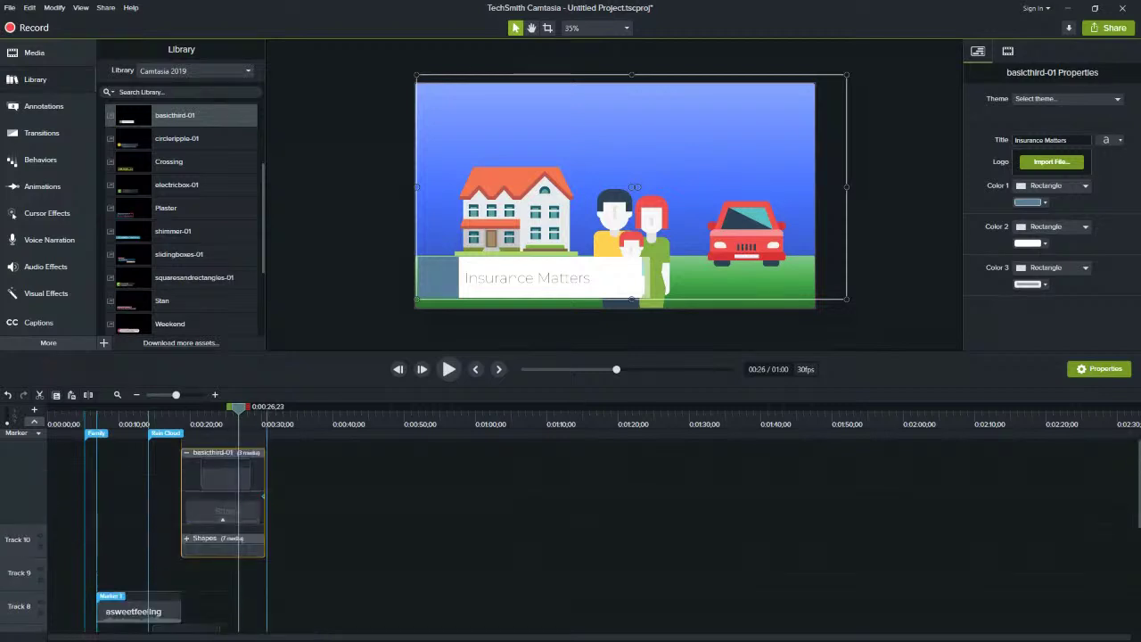
left_click(212, 541)
left_click(211, 511)
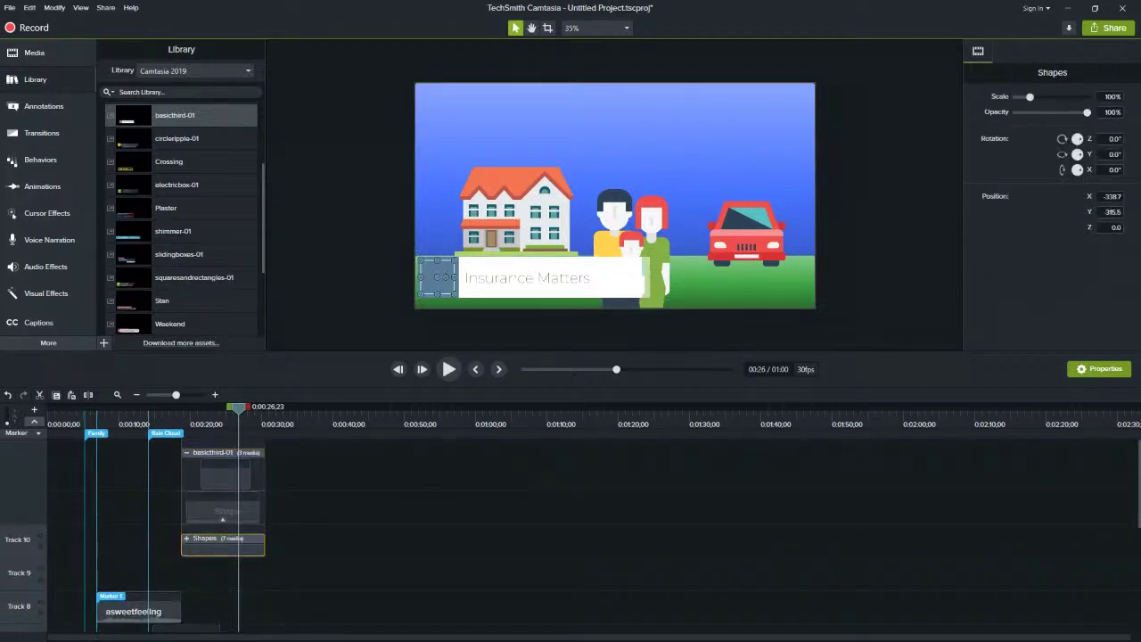
left_click(212, 473)
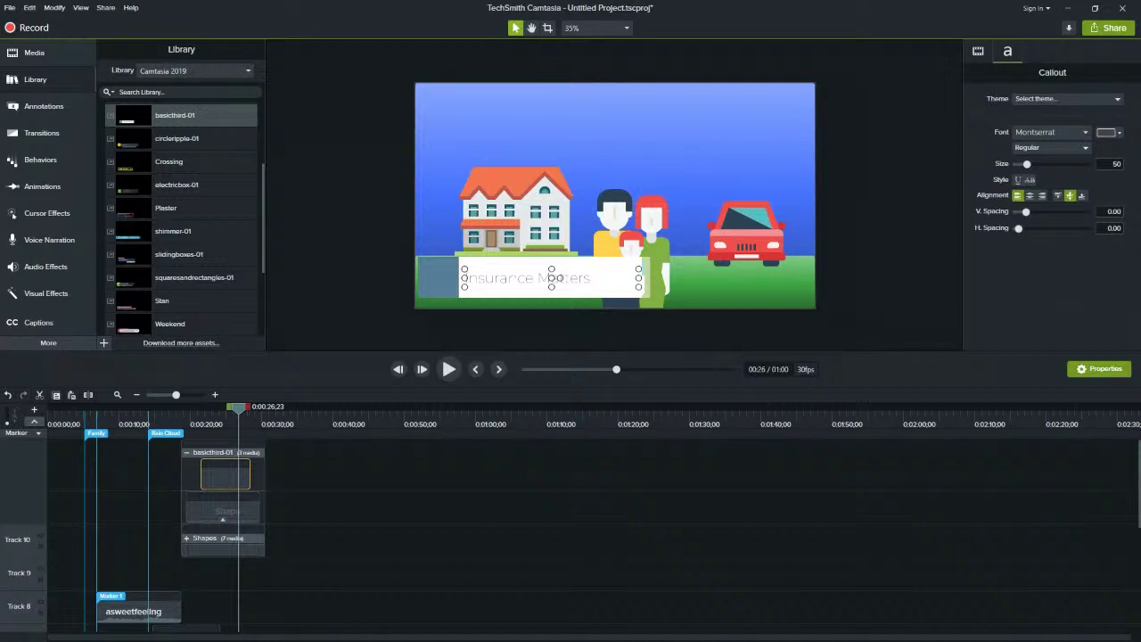
left_click(199, 497)
left_click(214, 513)
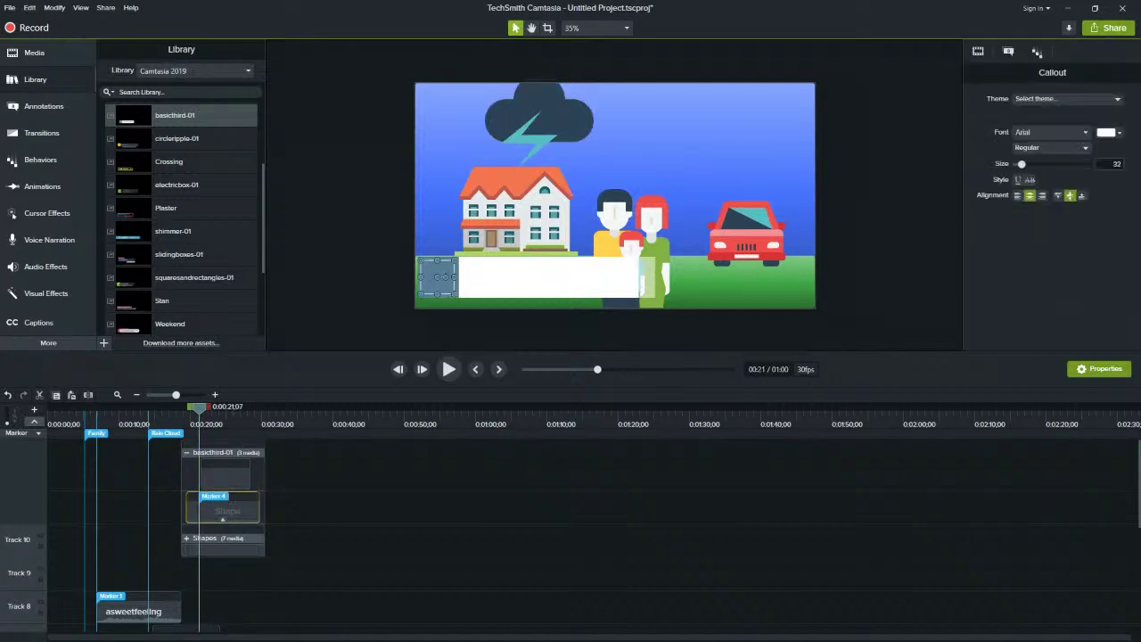
left_click(216, 475)
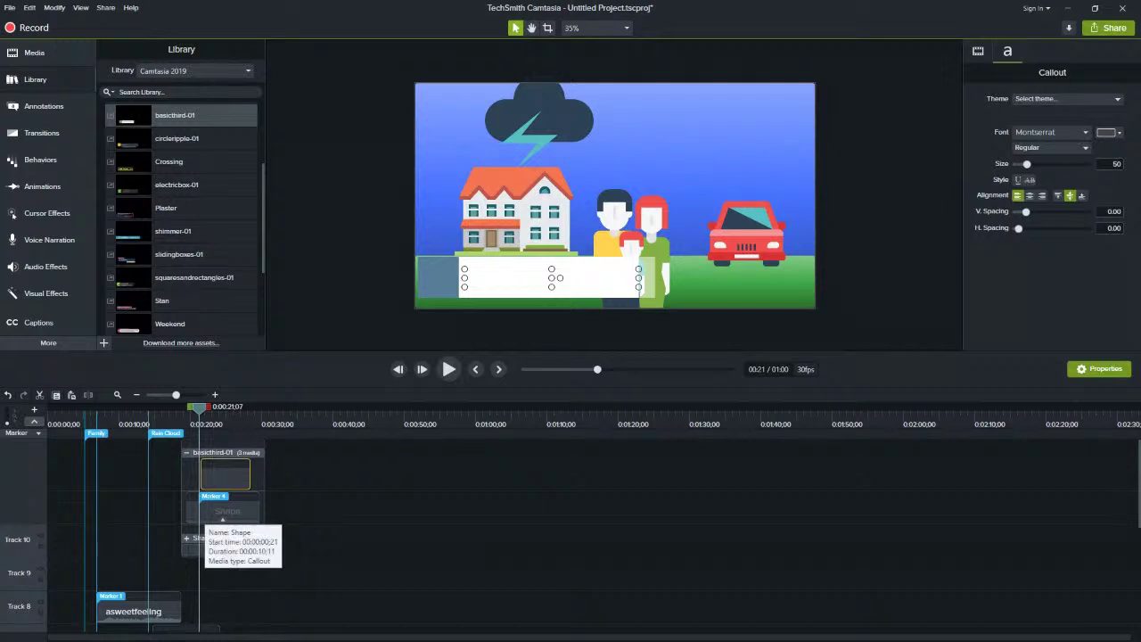
left_click(205, 510)
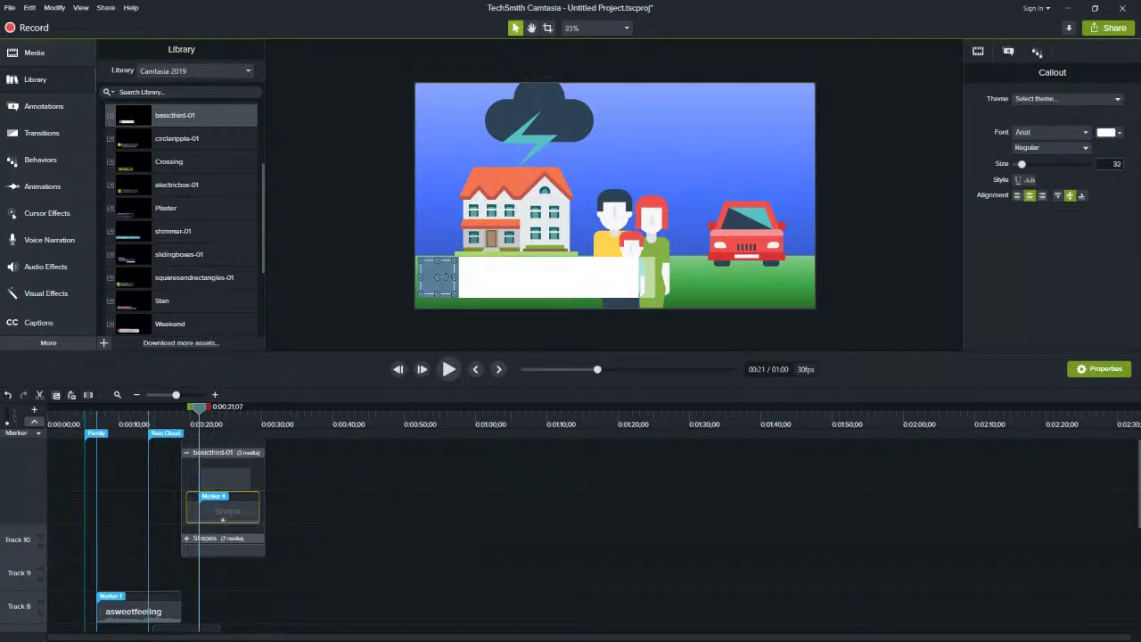
left_click(225, 477)
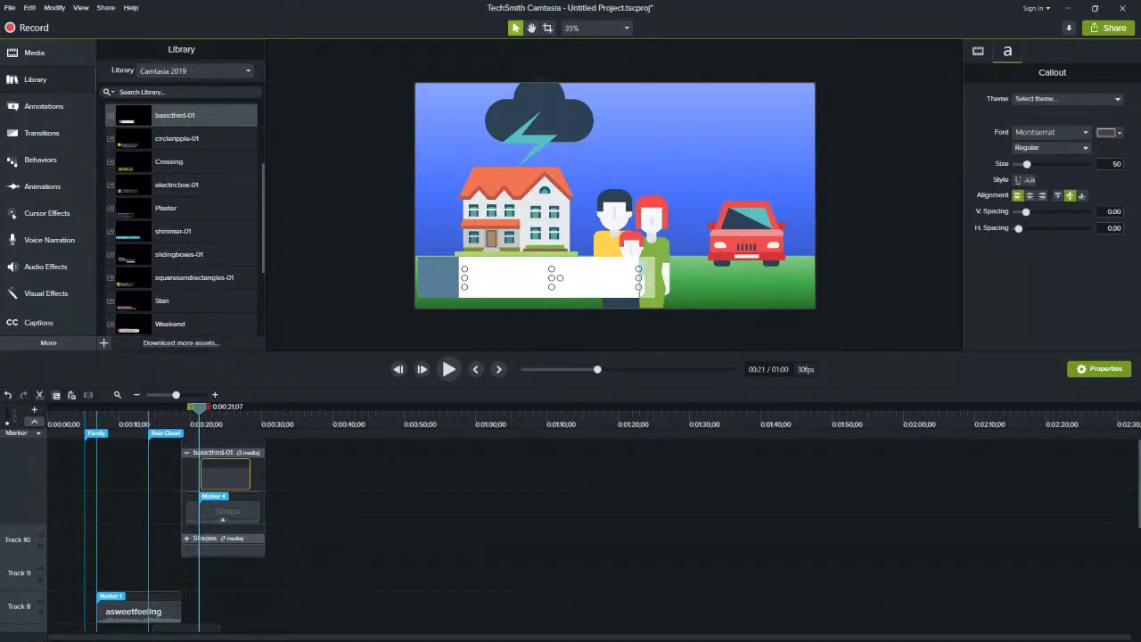
left_click(227, 512)
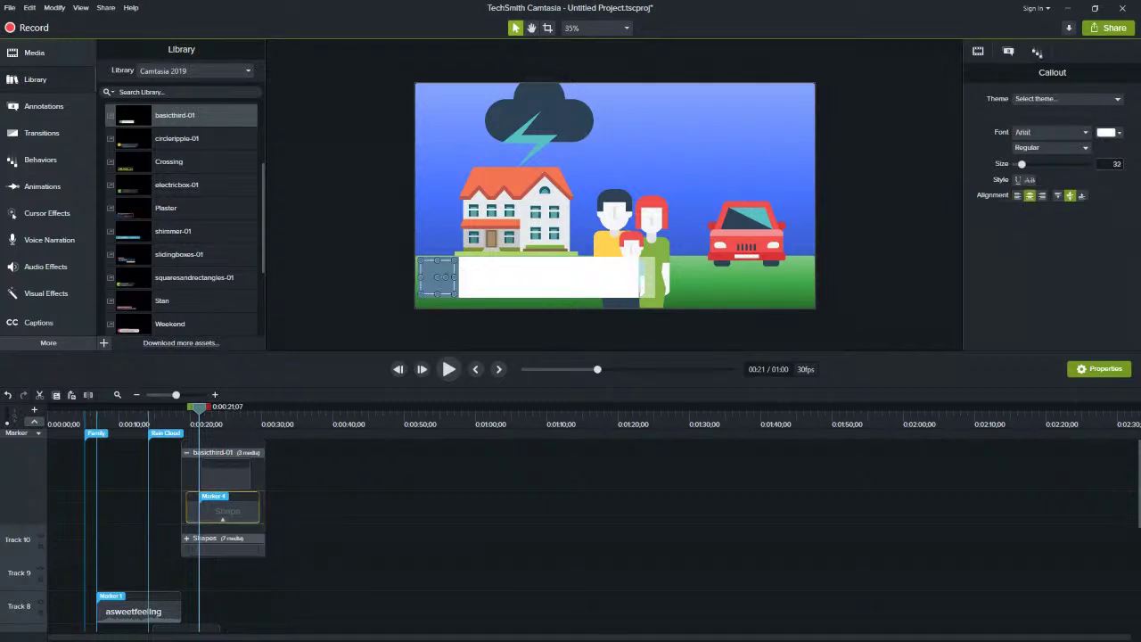
left_click(226, 476)
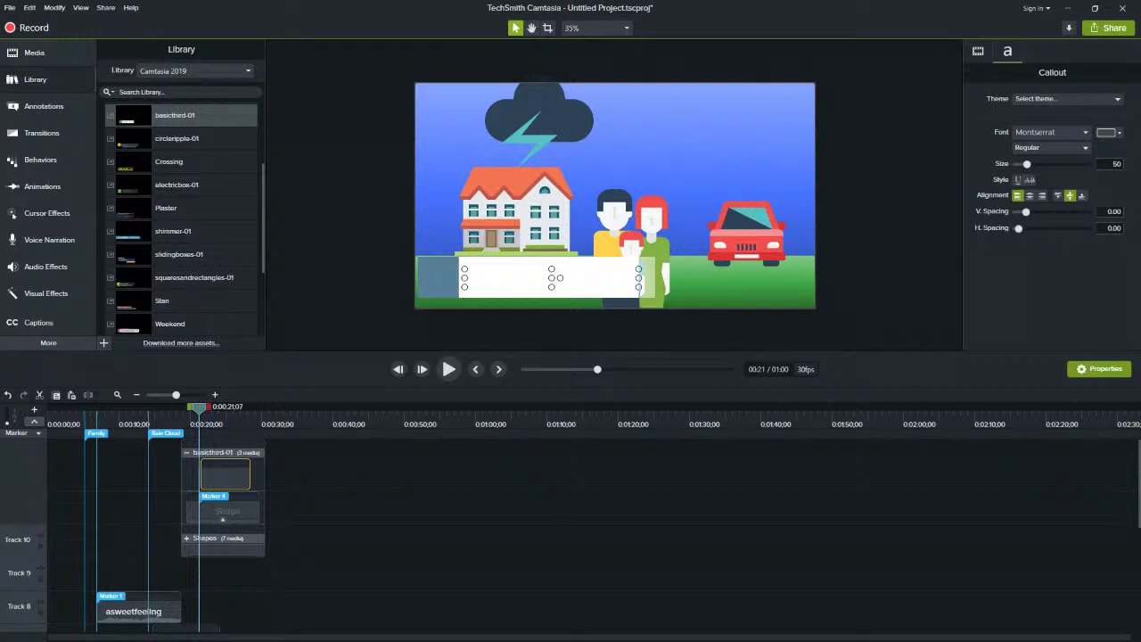
Collapse the Lower Thirds folder in the library and expand the Motion Backgrounds folder
scroll(181, 218, "up", 3)
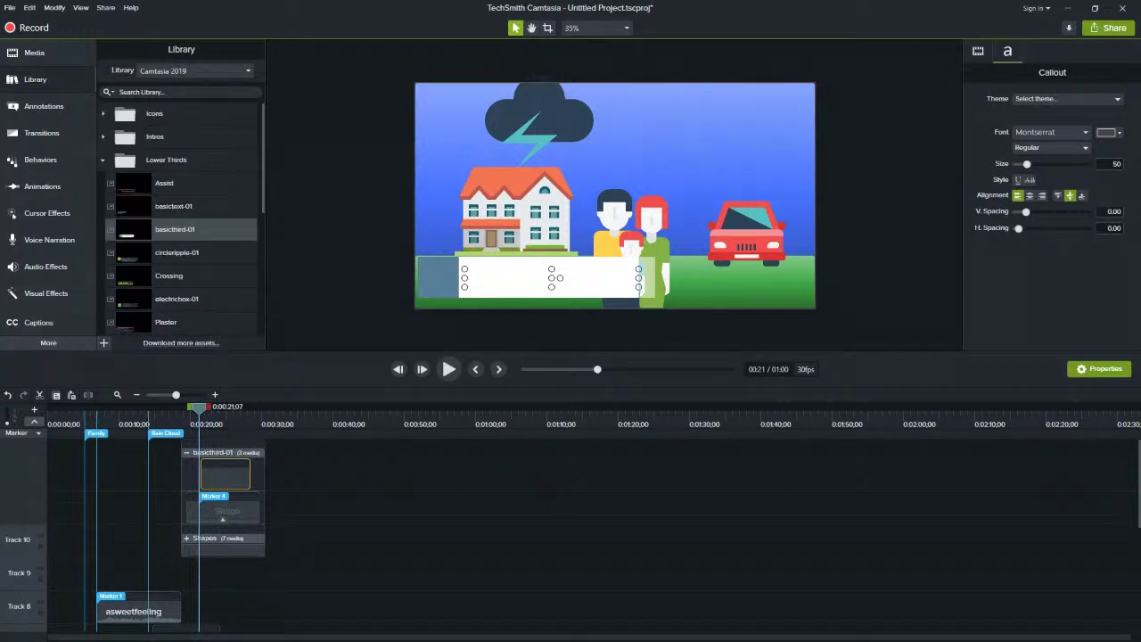
left_click(103, 161)
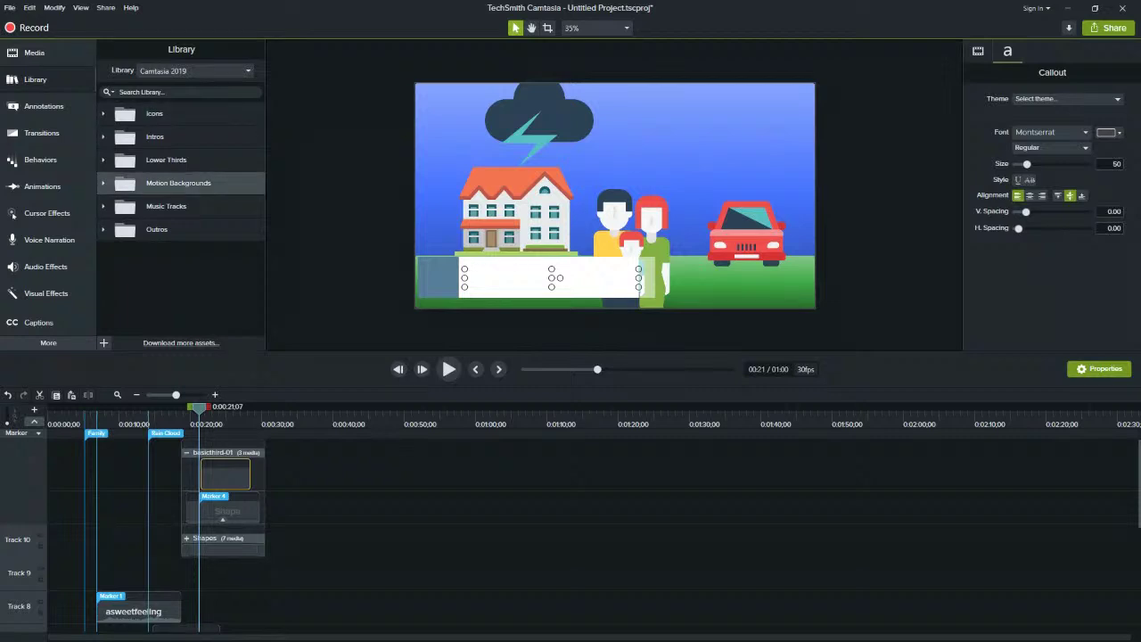
left_click(103, 183)
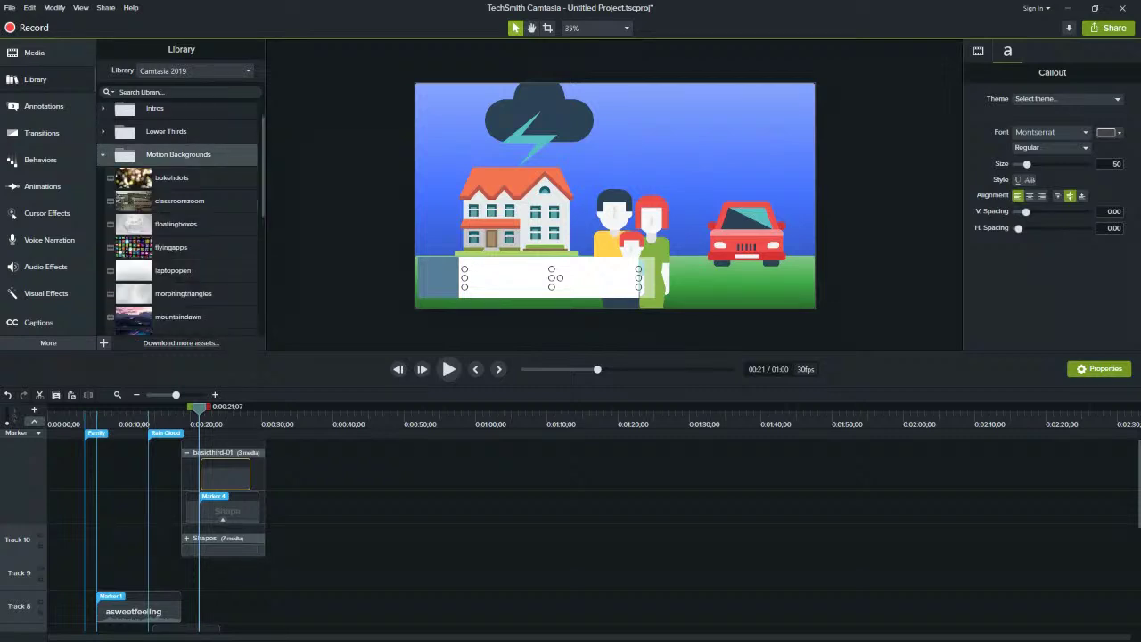
Try the bokehdots motion background on the canvas at about 0:21, preview it, and delete it
left_click_drag(134, 206, 601, 196)
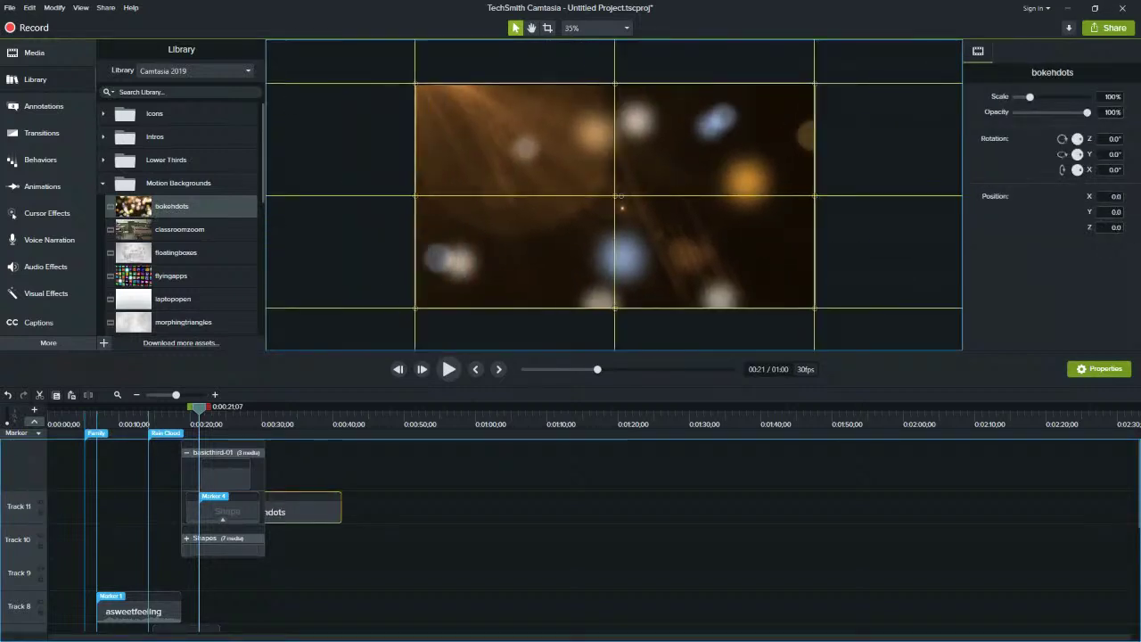
scroll(218, 526, "down", 5)
scroll(217, 526, "up", 5)
key("space")
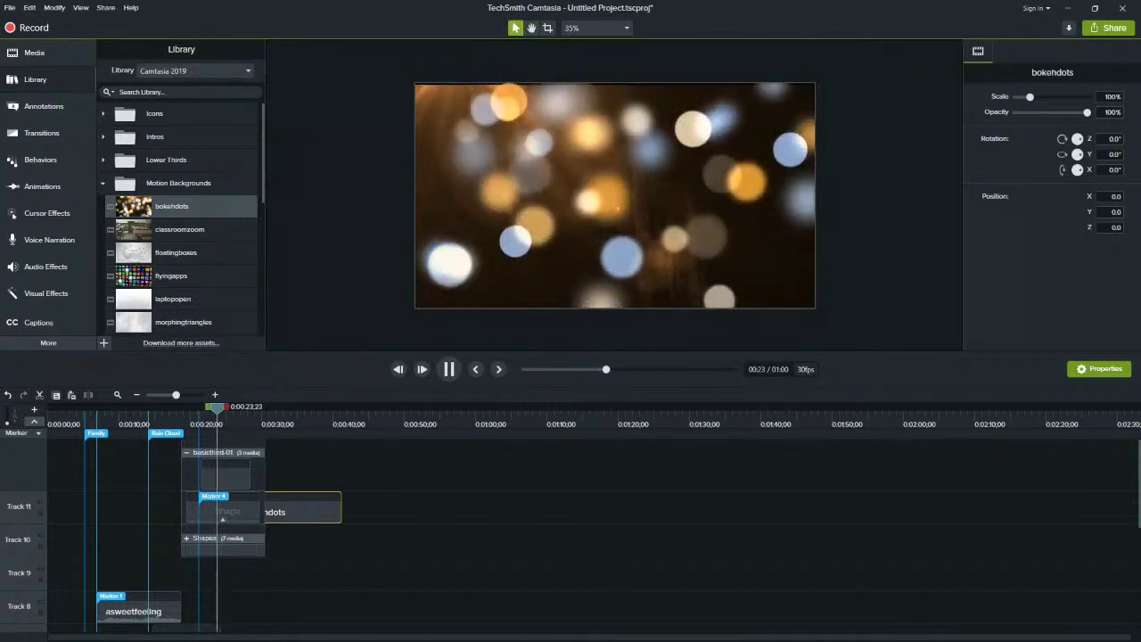
key("space")
key("Delete")
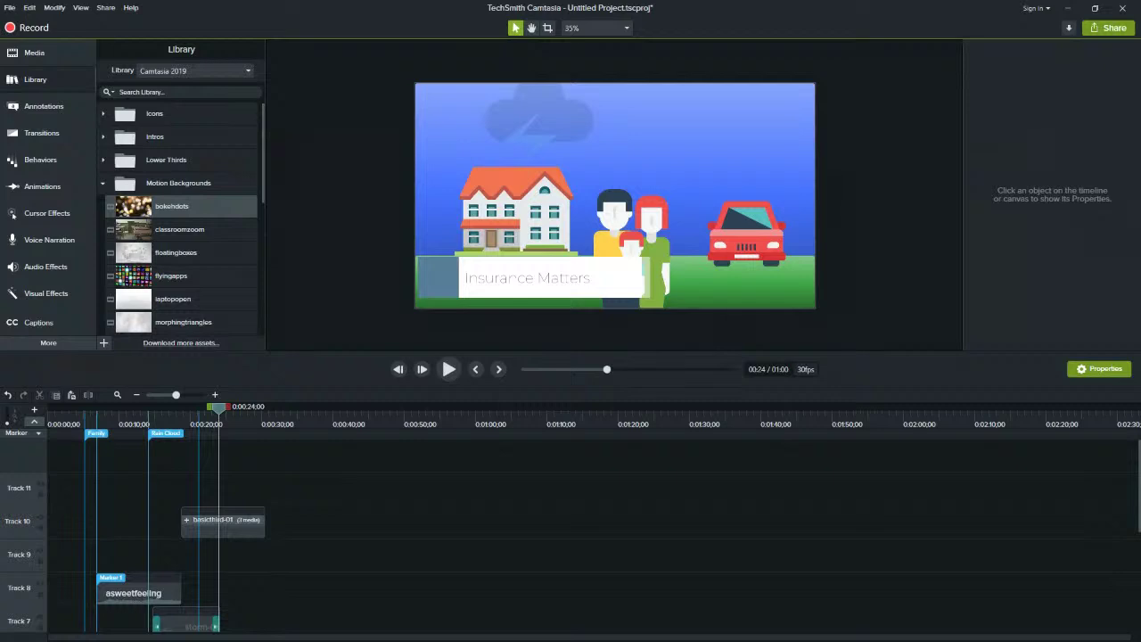
Add the redtriangles motion background to the canvas at about 0:27 and preview it to about 0:33
scroll(588, 535, "down", 2)
scroll(571, 535, "down", 2)
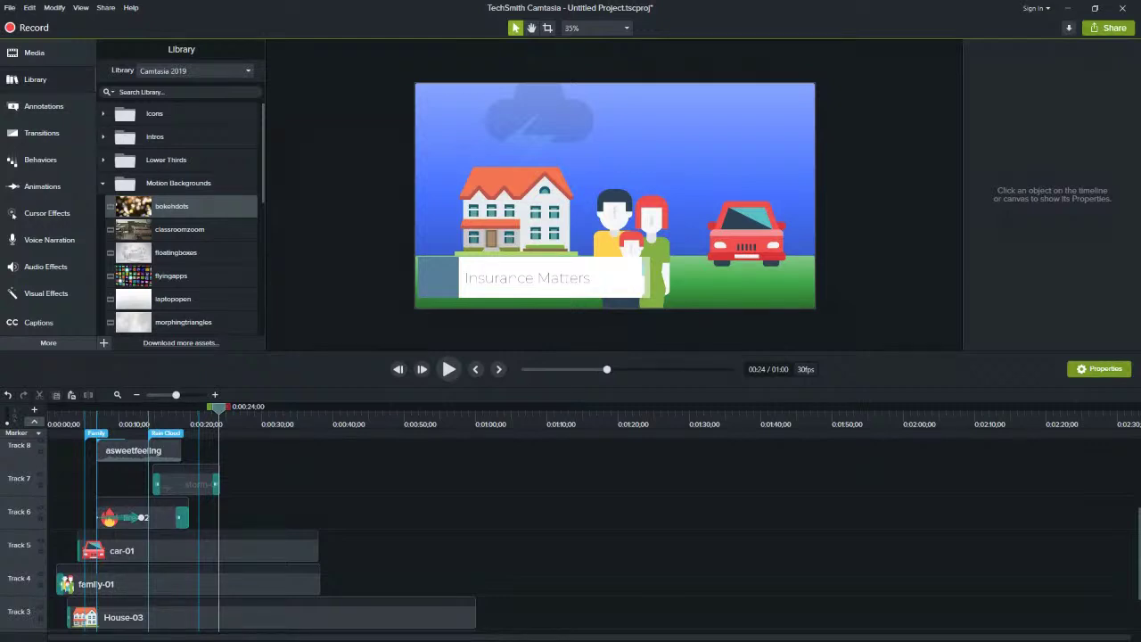
left_click_drag(218, 407, 243, 407)
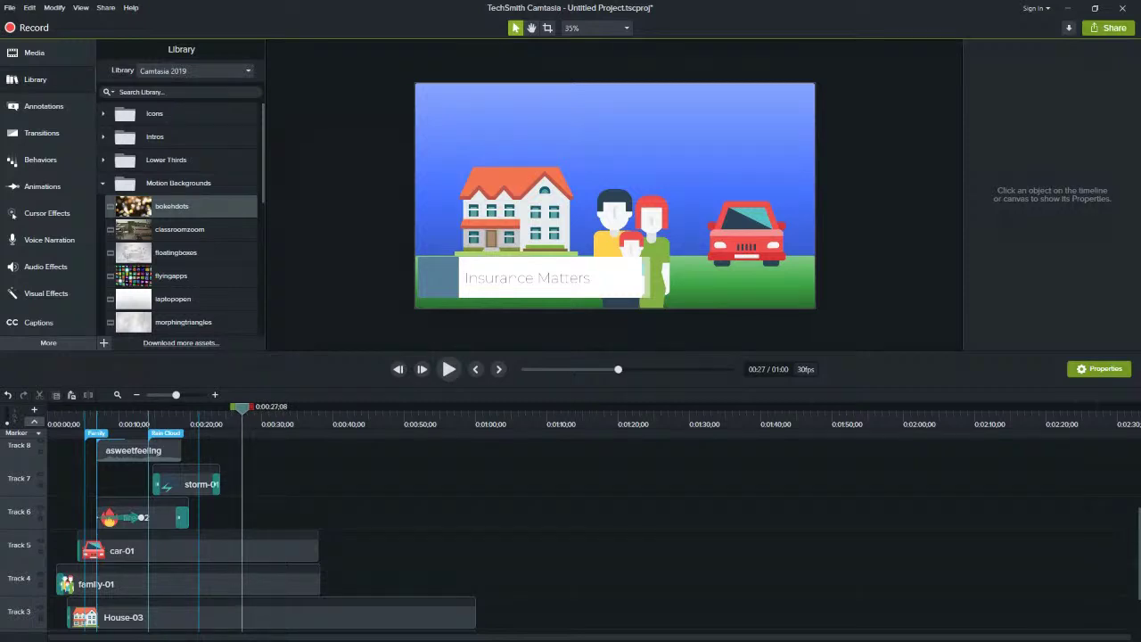
scroll(170, 214, "down", 1)
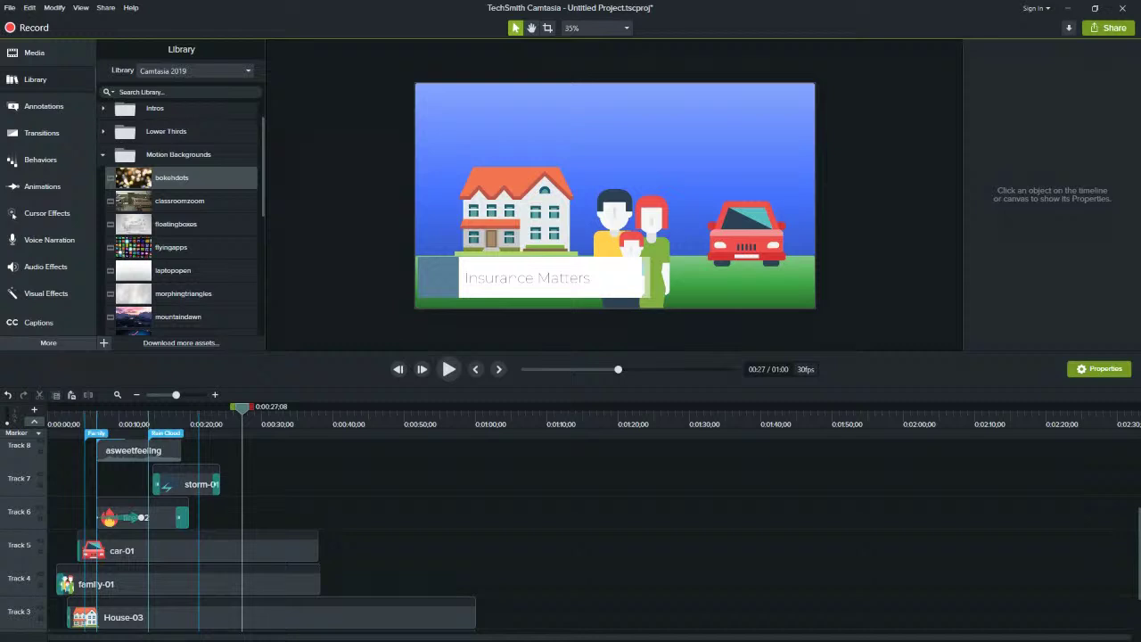
scroll(179, 218, "down", 1)
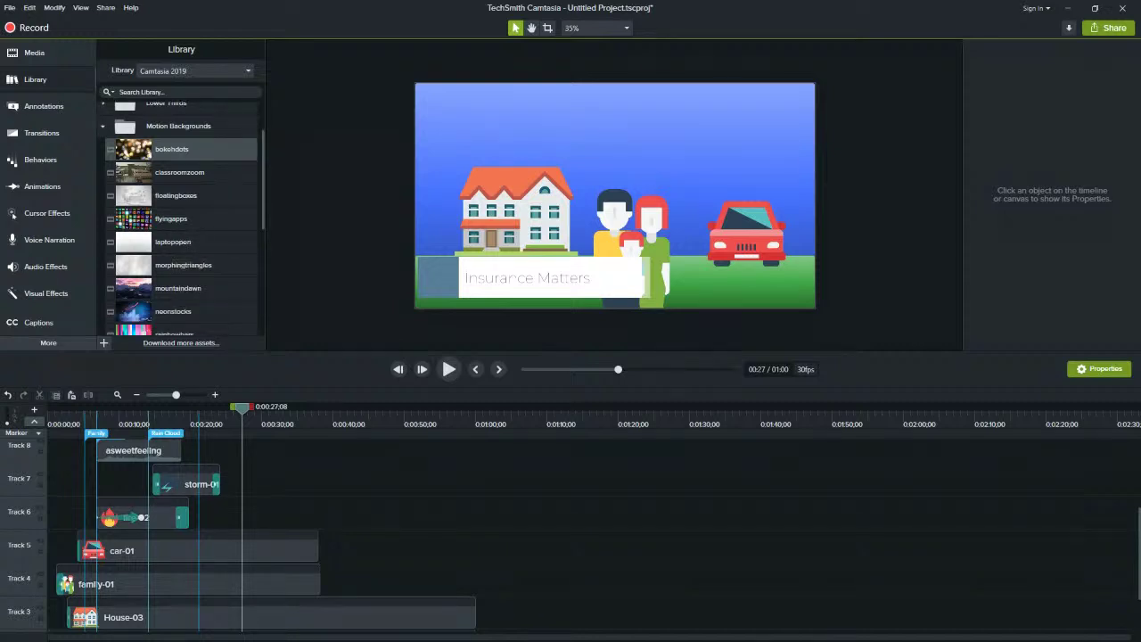
scroll(178, 218, "down", 1)
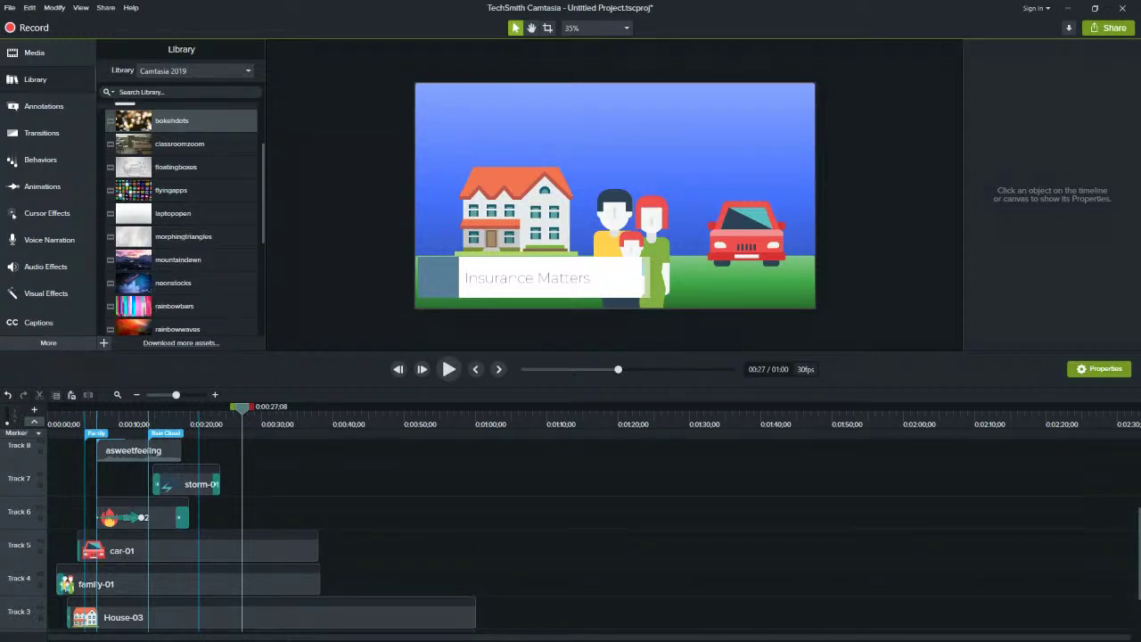
scroll(178, 219, "down", 2)
left_click_drag(134, 295, 617, 196)
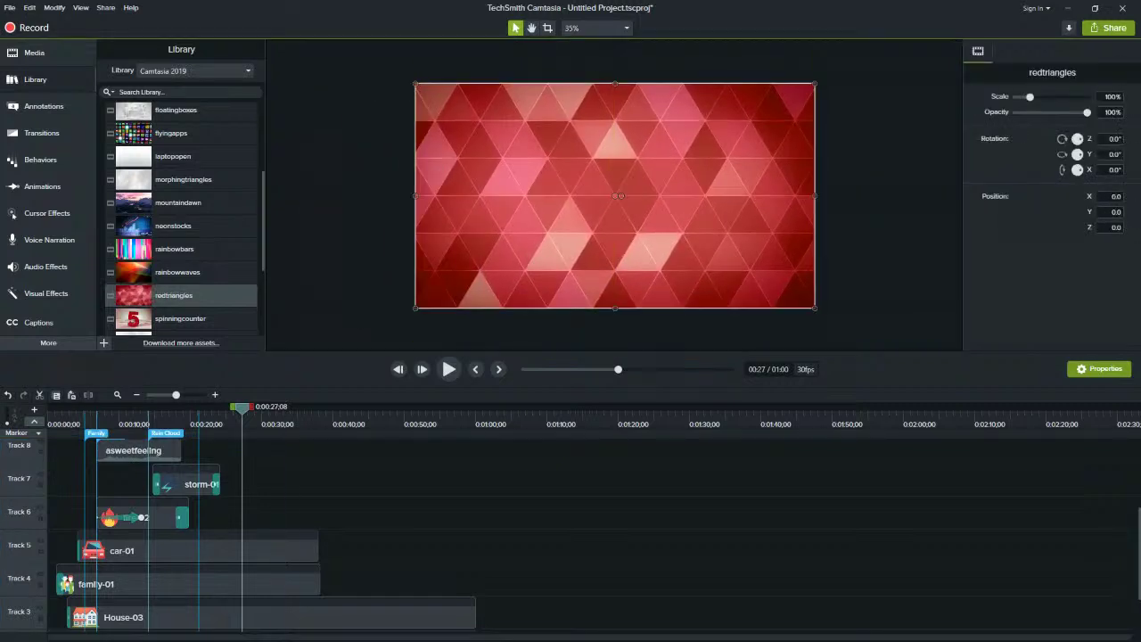
key("space")
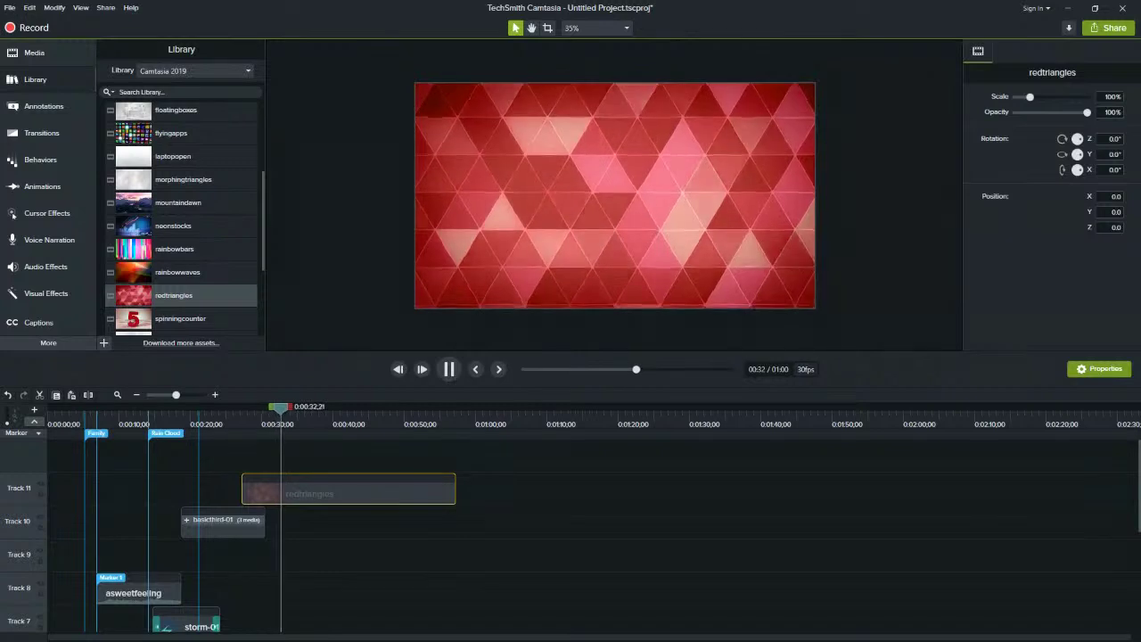
key("space")
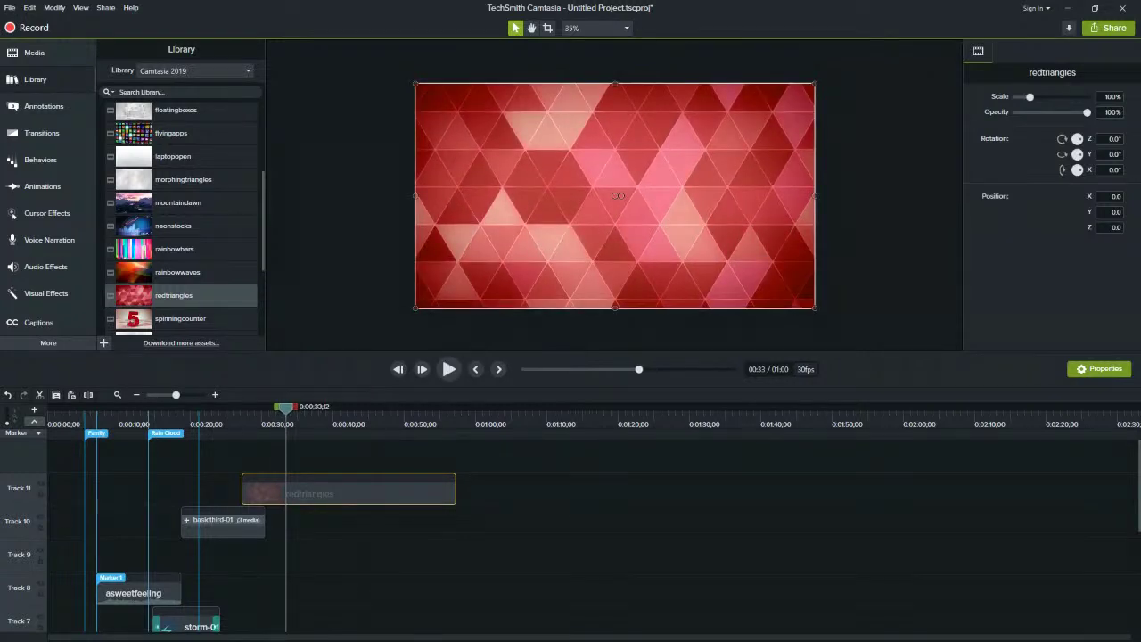
Add the spinningcounter motion background to the canvas at about 0:33 and preview it to about 0:38
scroll(181, 217, "down", 3)
left_click_drag(134, 232, 623, 193)
key("space")
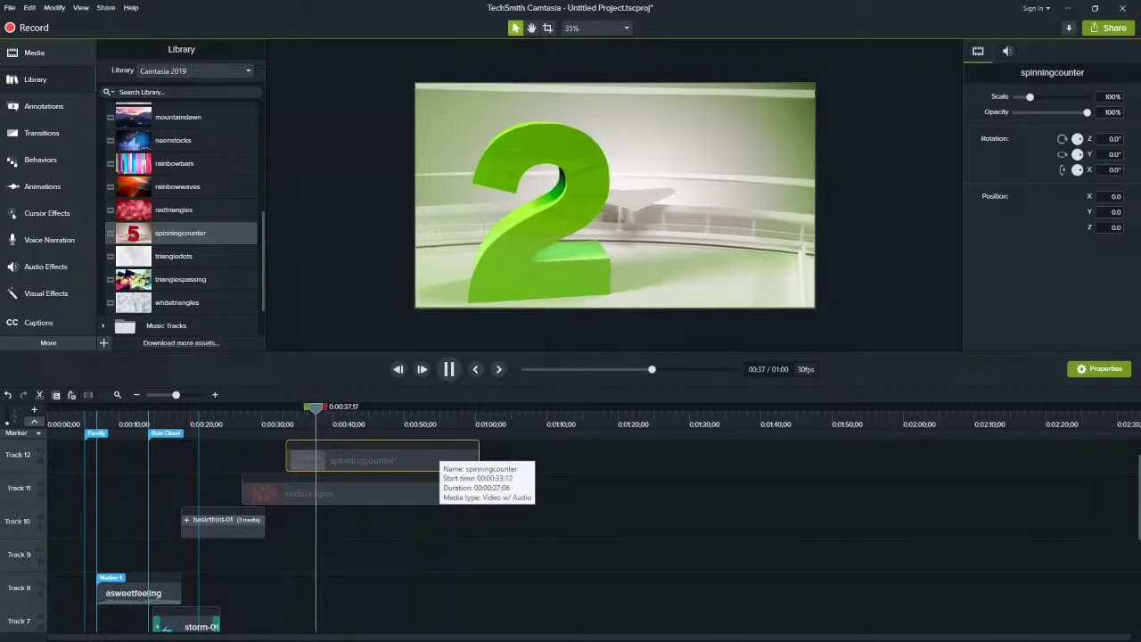
key("space")
right_click(413, 450)
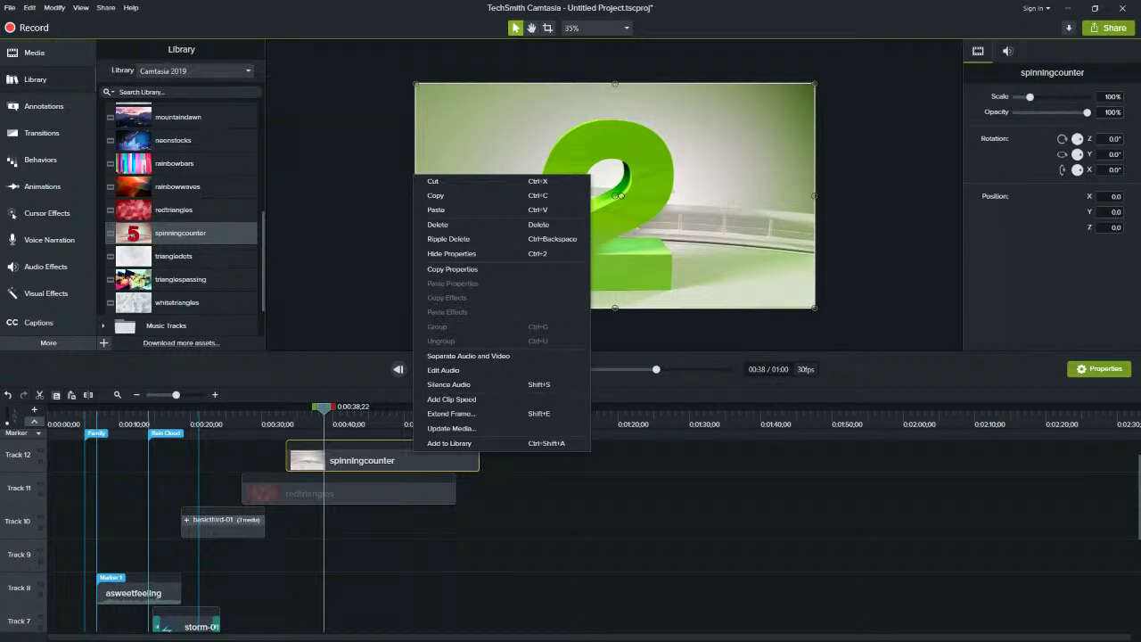
left_click(388, 446)
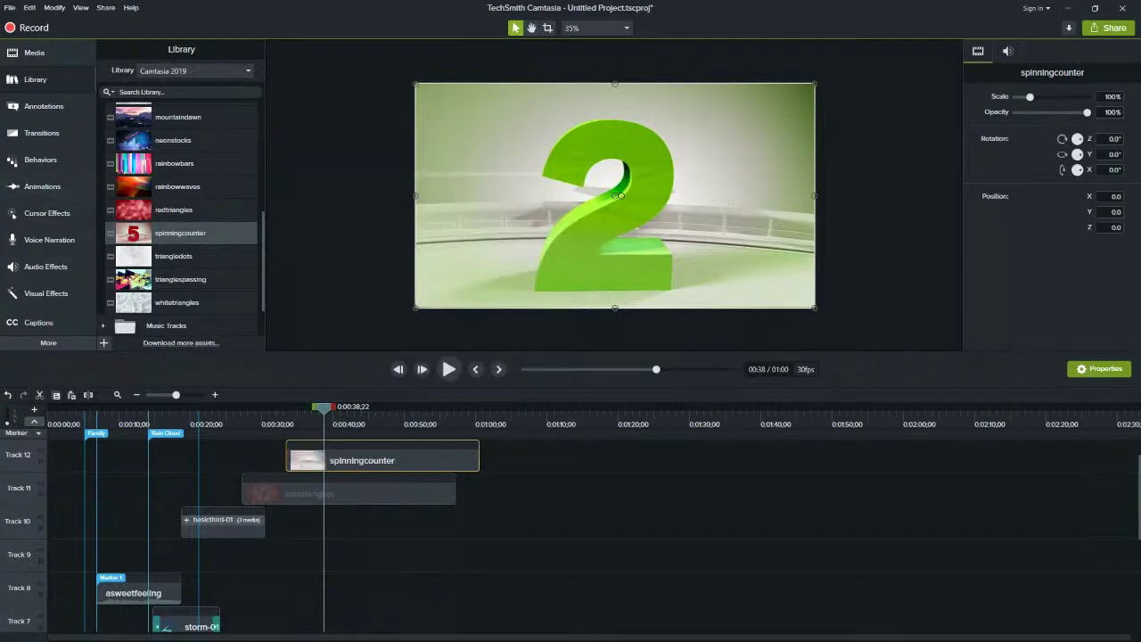
key("alt+Tab")
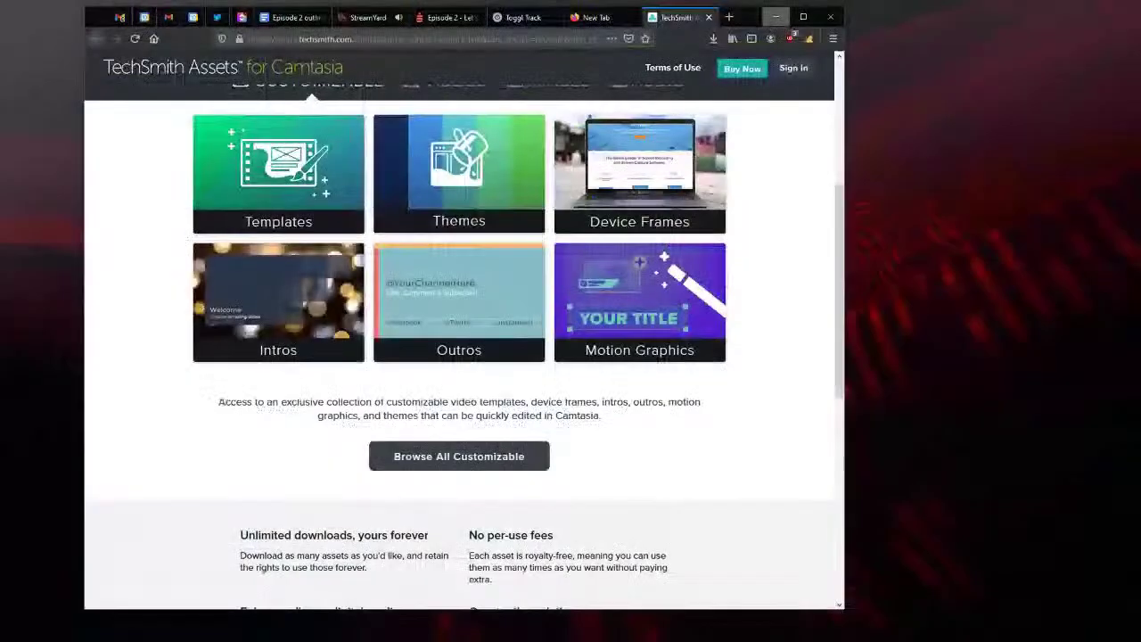
key("alt+Tab")
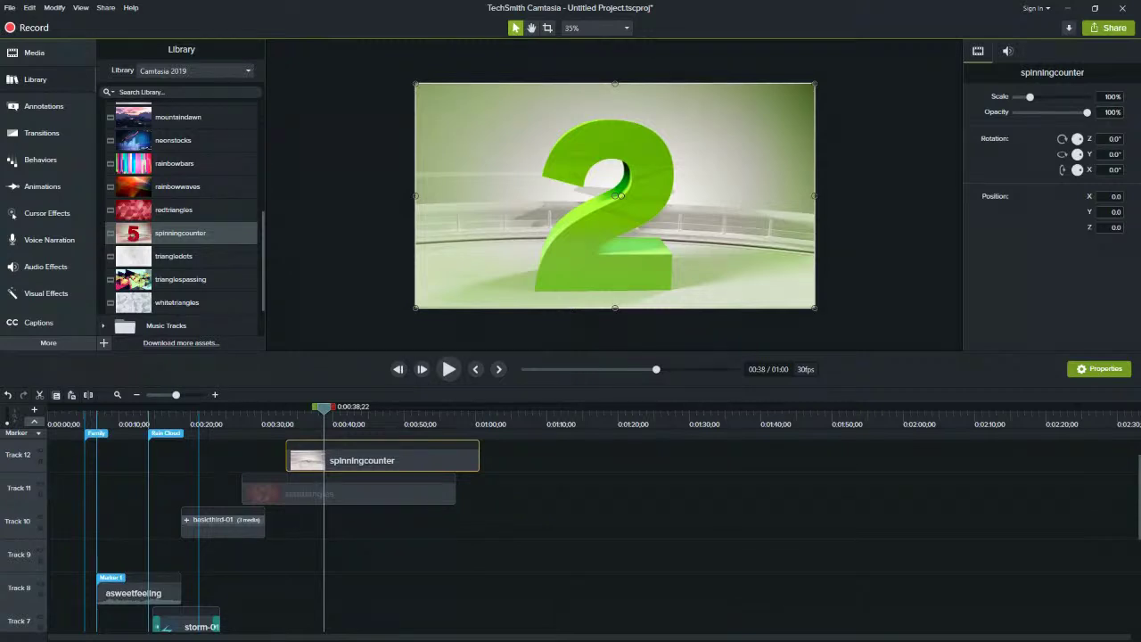
Collapse the Motion Backgrounds folder in the library and return the playhead to the start of the timeline
scroll(181, 218, "up", 8)
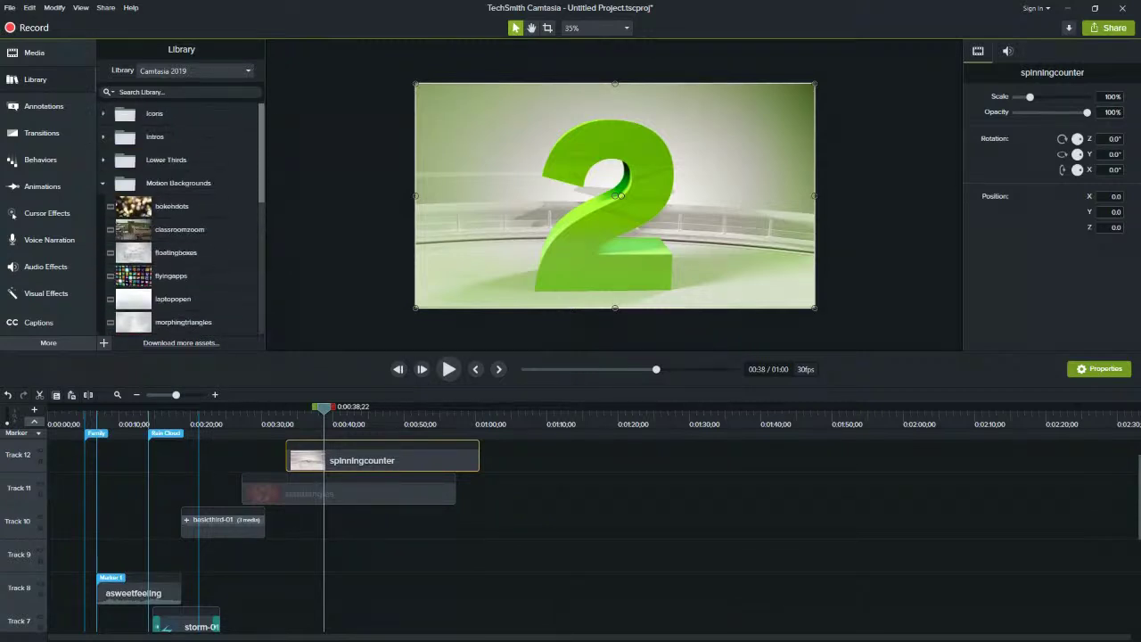
left_click(104, 184)
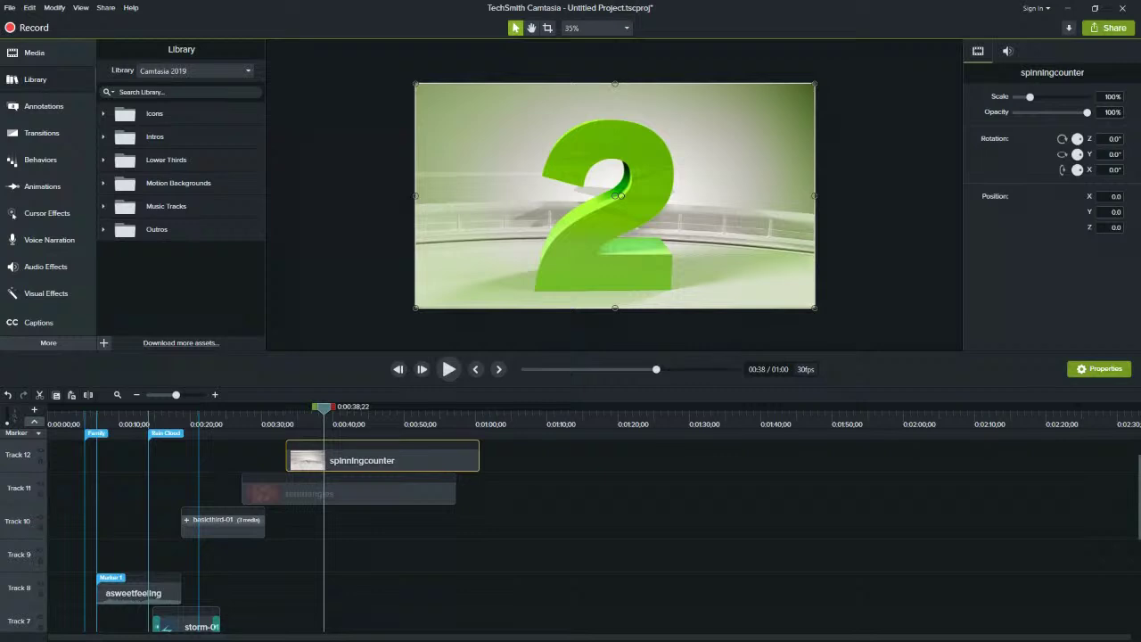
left_click_drag(324, 408, 48, 408)
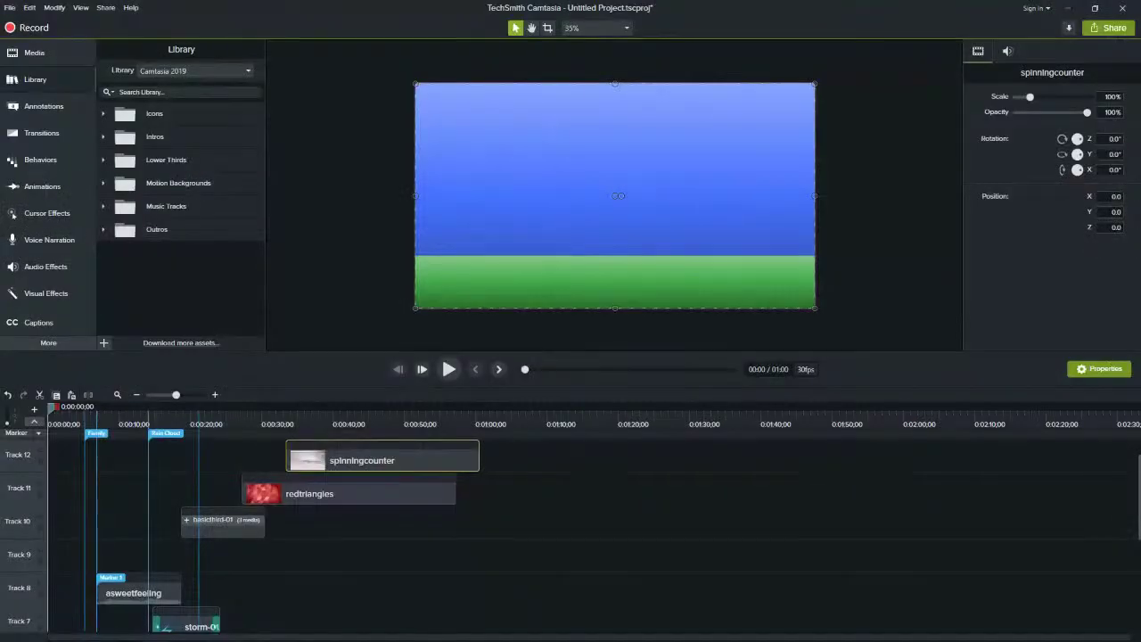
Switch to the browser and look through the TechSmith Assets for Camtasia page, including its customizable asset categories and licensing benefits
left_click_drag(0, 108, 283, 108)
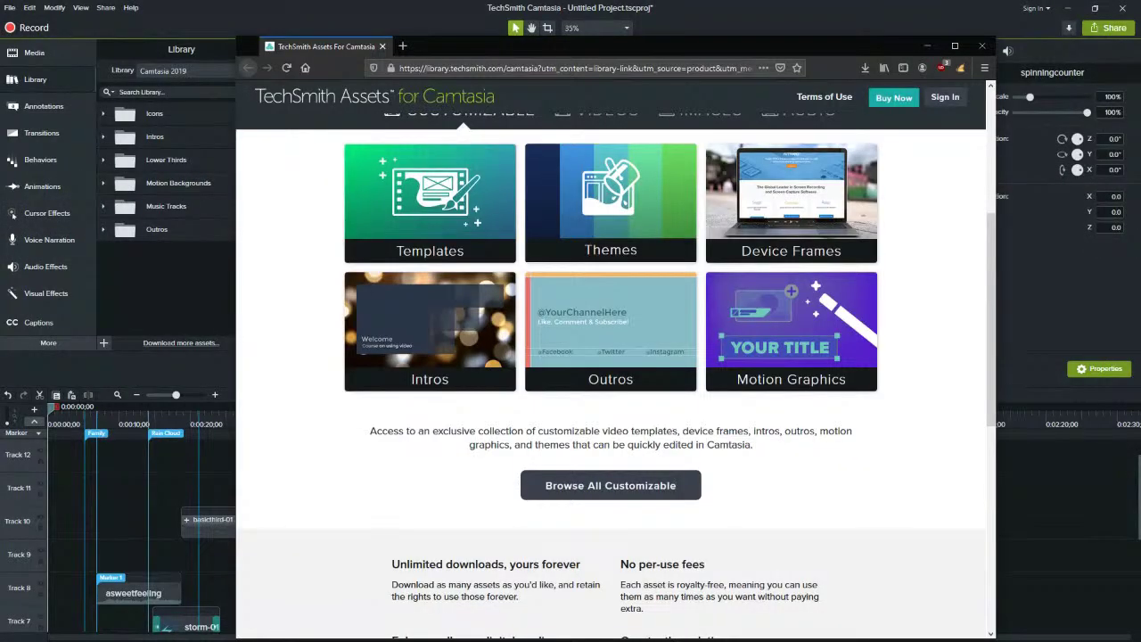
left_click_drag(615, 45, 560, 32)
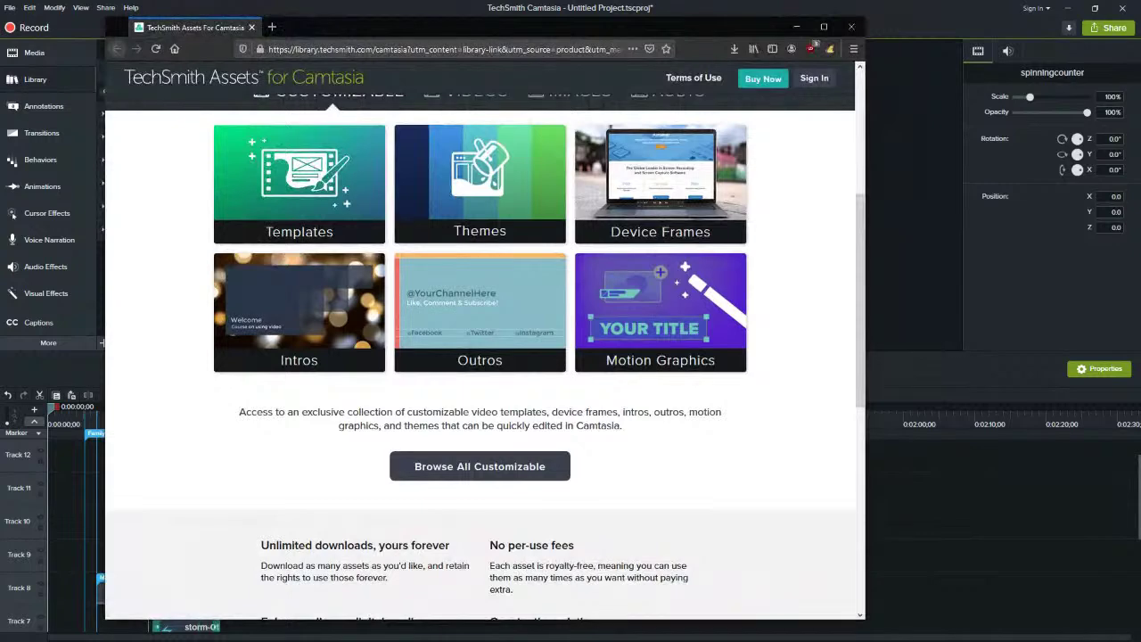
scroll(561, 311, "up", 5)
scroll(562, 311, "down", 4)
scroll(562, 312, "up", 4)
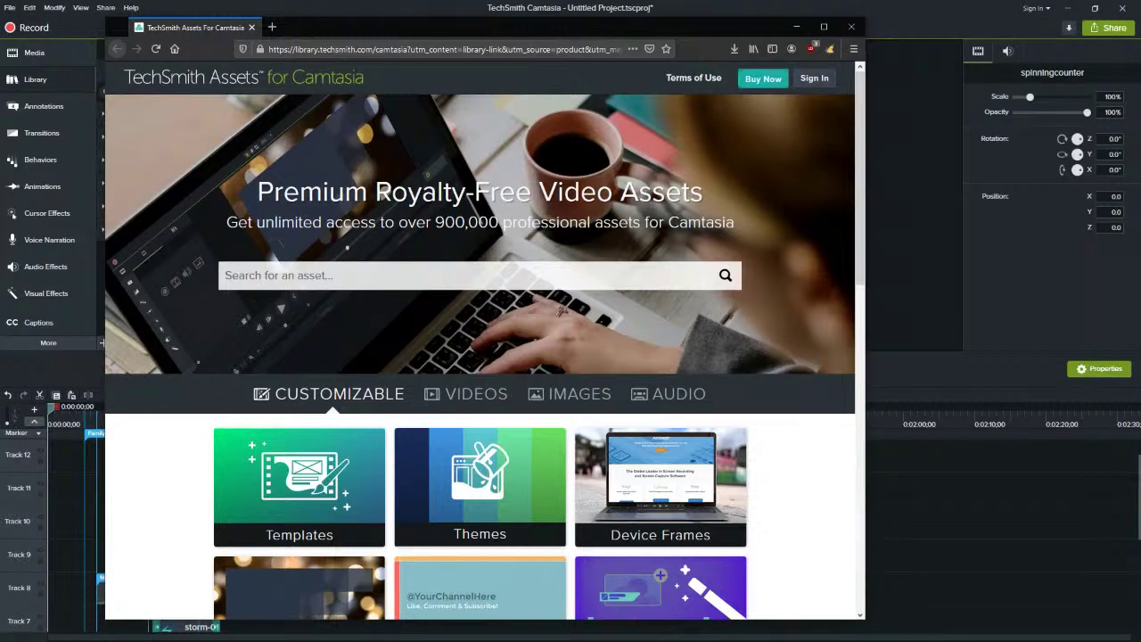
scroll(561, 312, "down", 5)
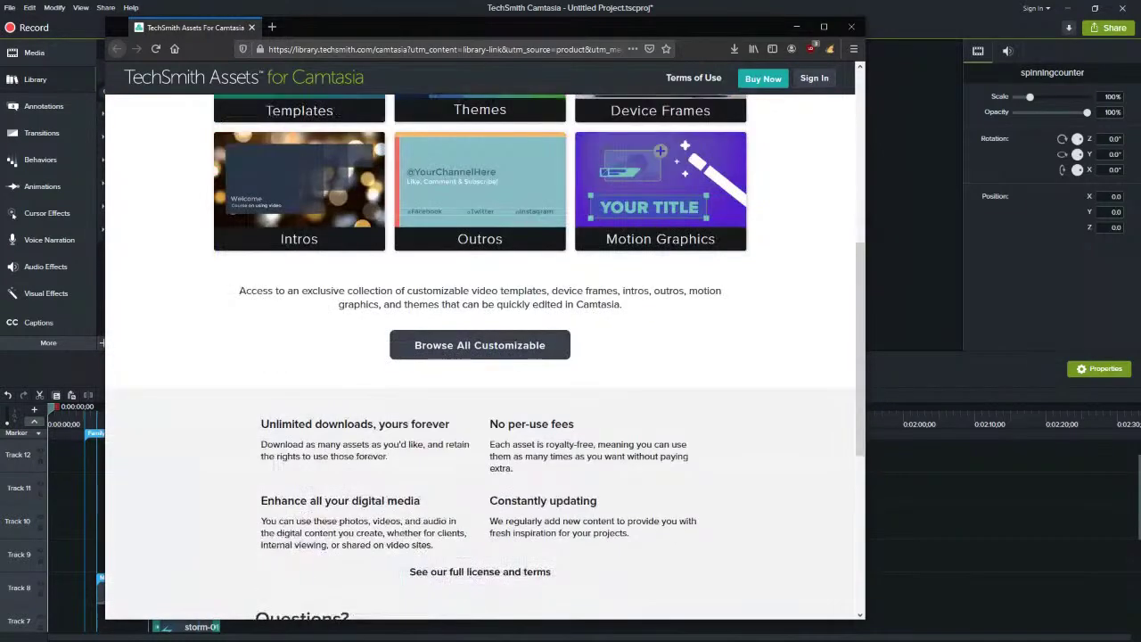
scroll(561, 310, "up", 5)
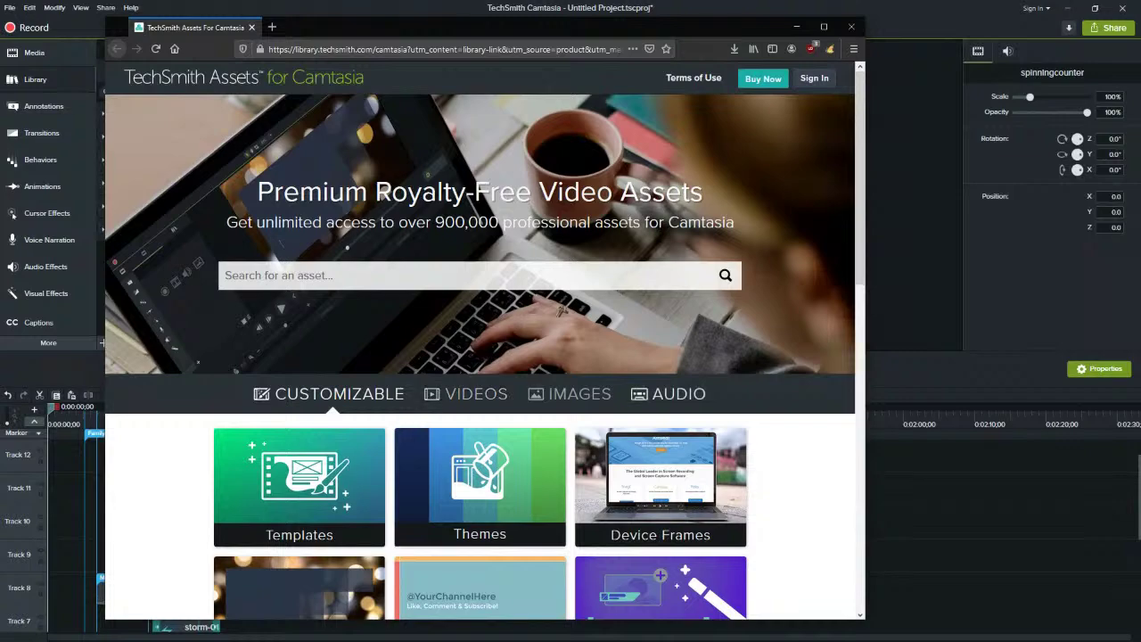
scroll(482, 356, "down", 2)
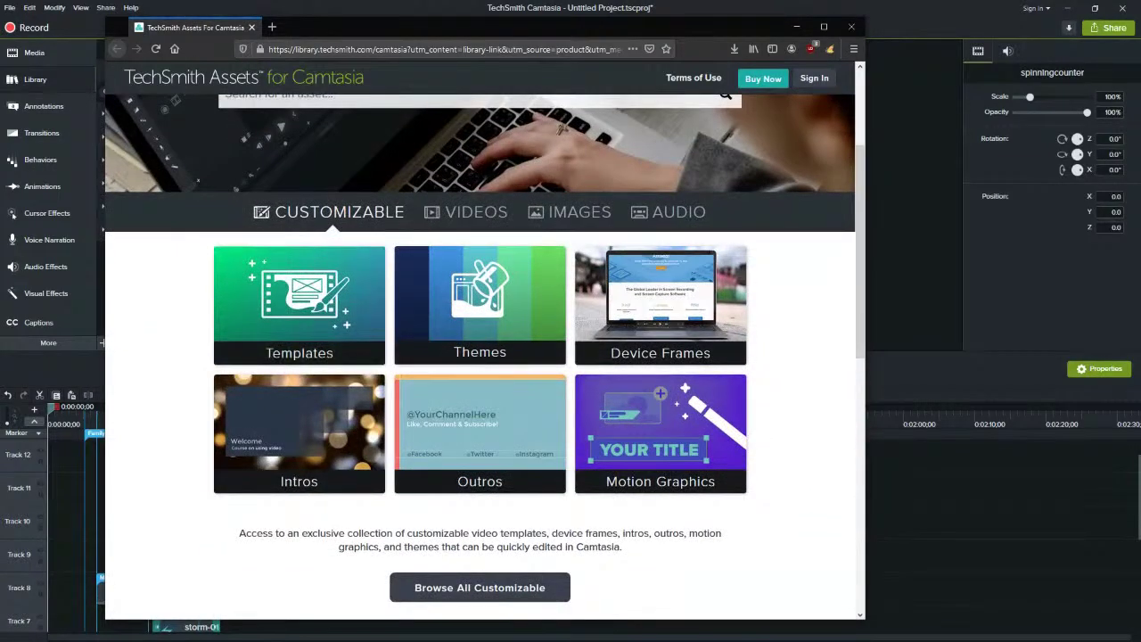
scroll(482, 356, "down", 4)
scroll(481, 357, "up", 3)
scroll(481, 357, "up", 3)
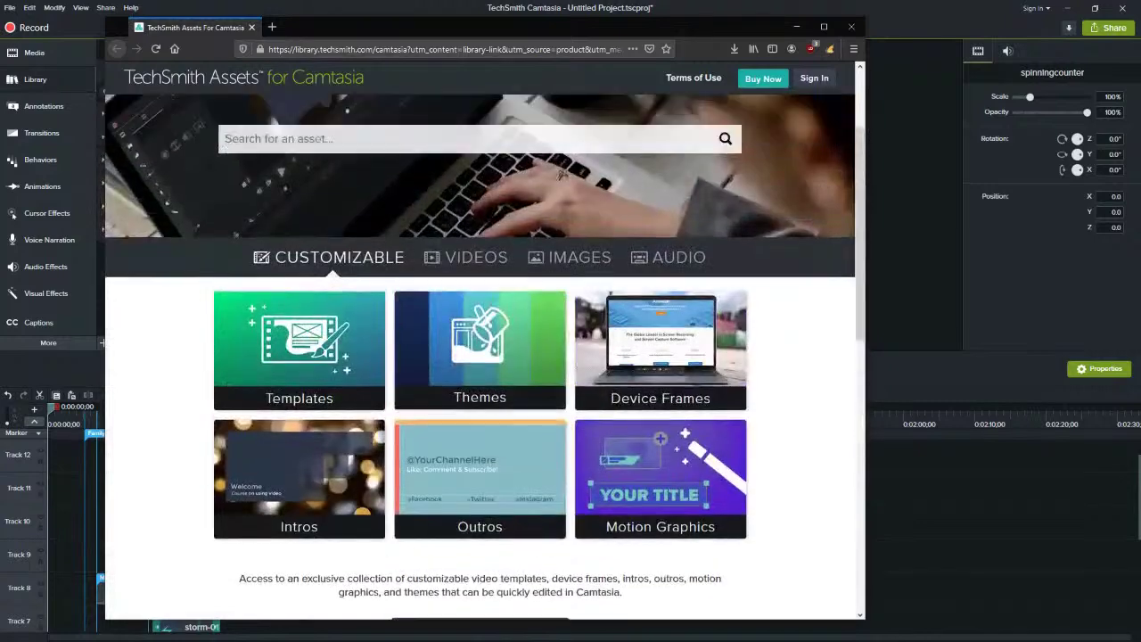
Search the web for "techsmith academy" in a new browser tab and open the TechSmith Academy site
left_click(446, 49)
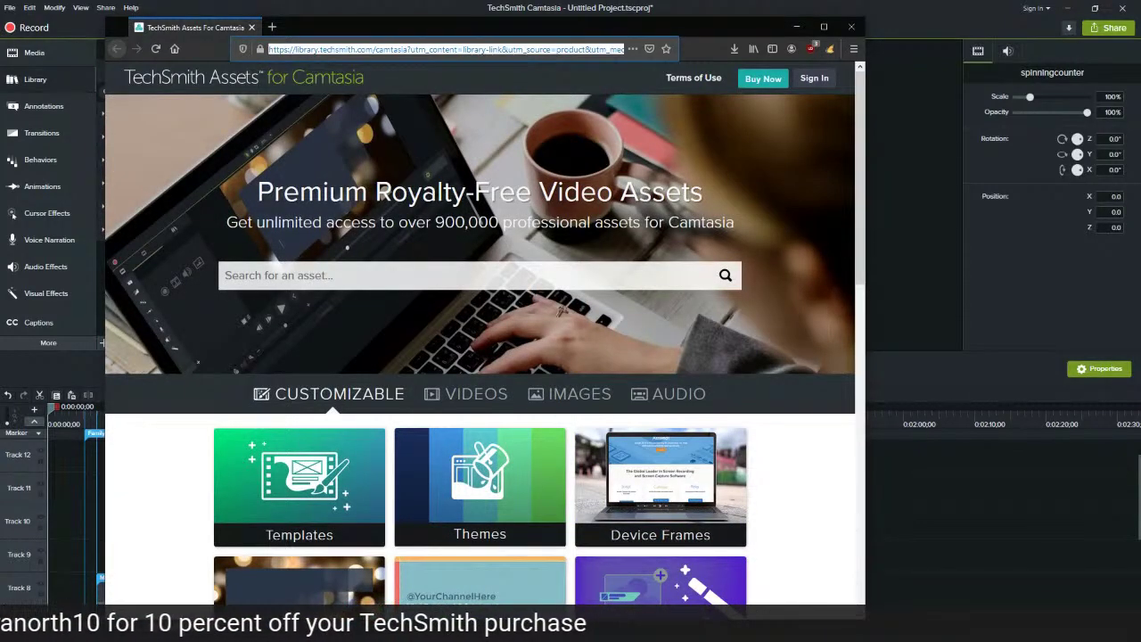
key("ctrl+t")
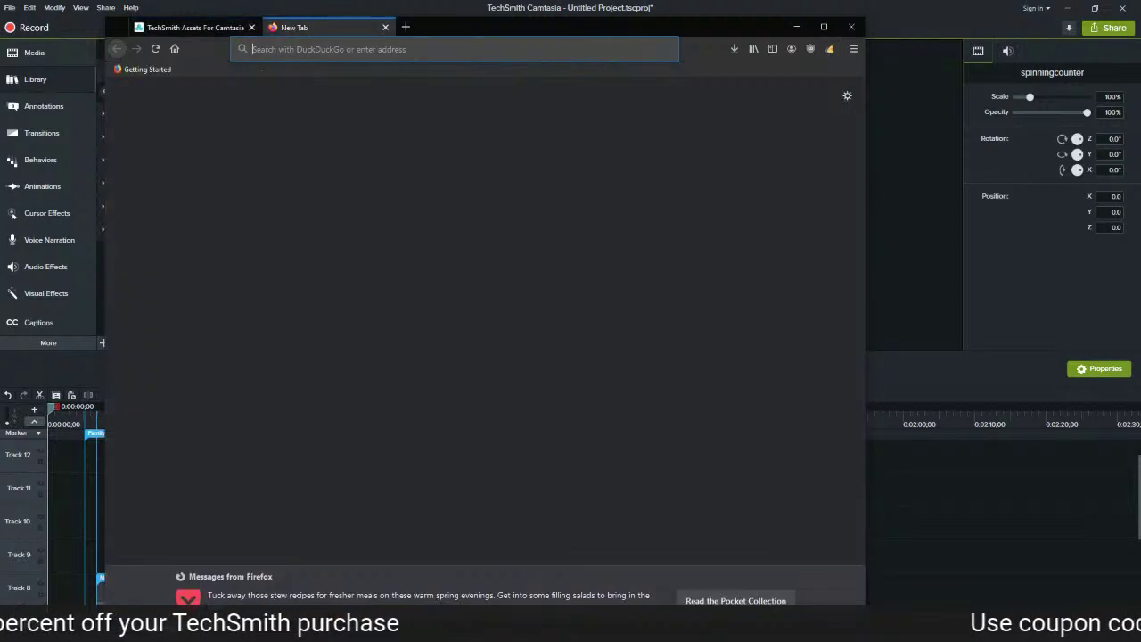
type("academy")
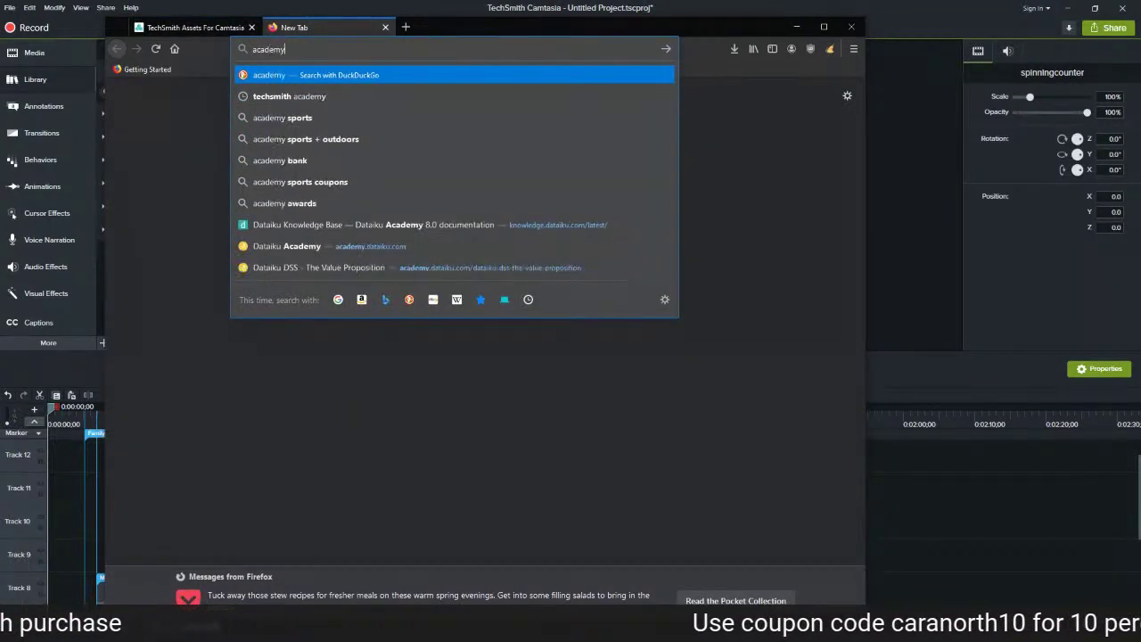
key("Down")
key("Return")
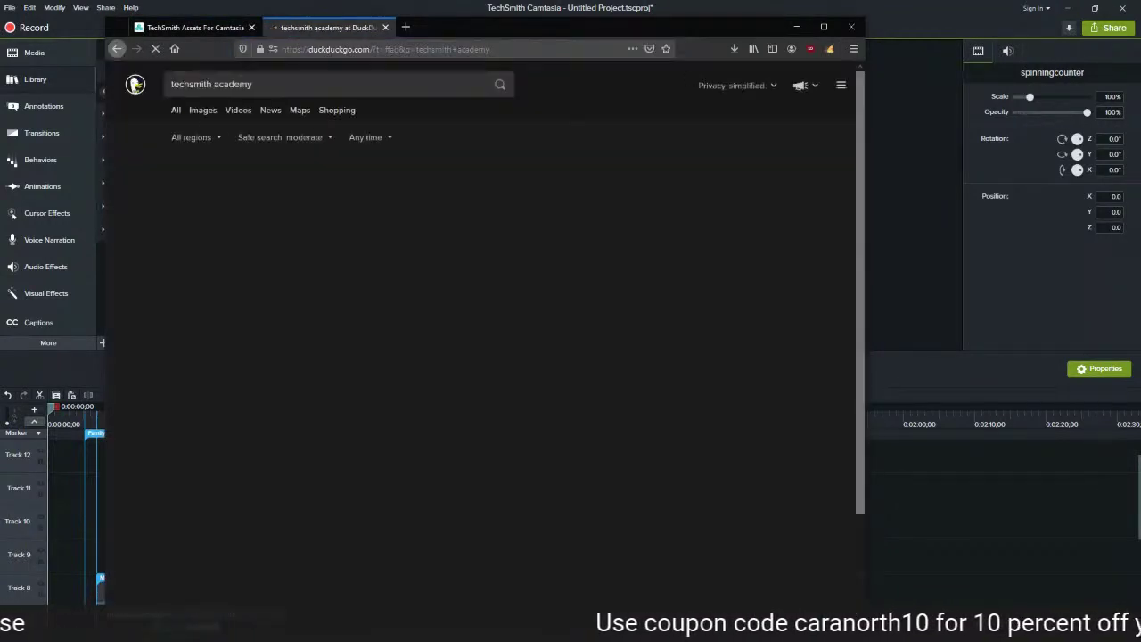
left_click(221, 168)
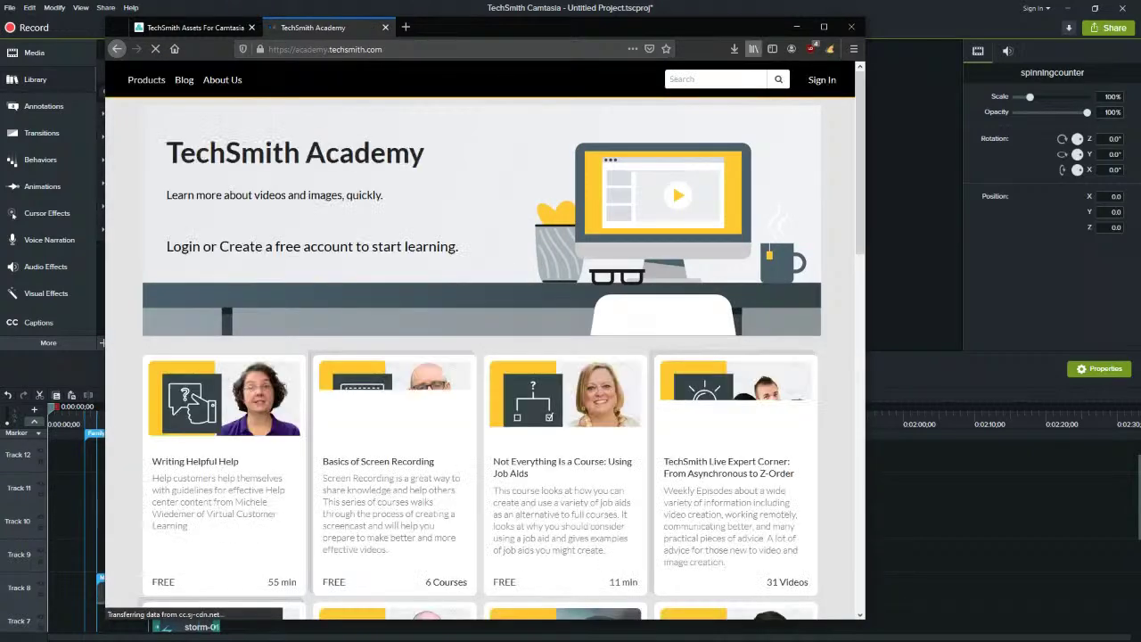
Load techsmith.com in another new browser tab and open the Video Review product page
key("ctrl+Tab")
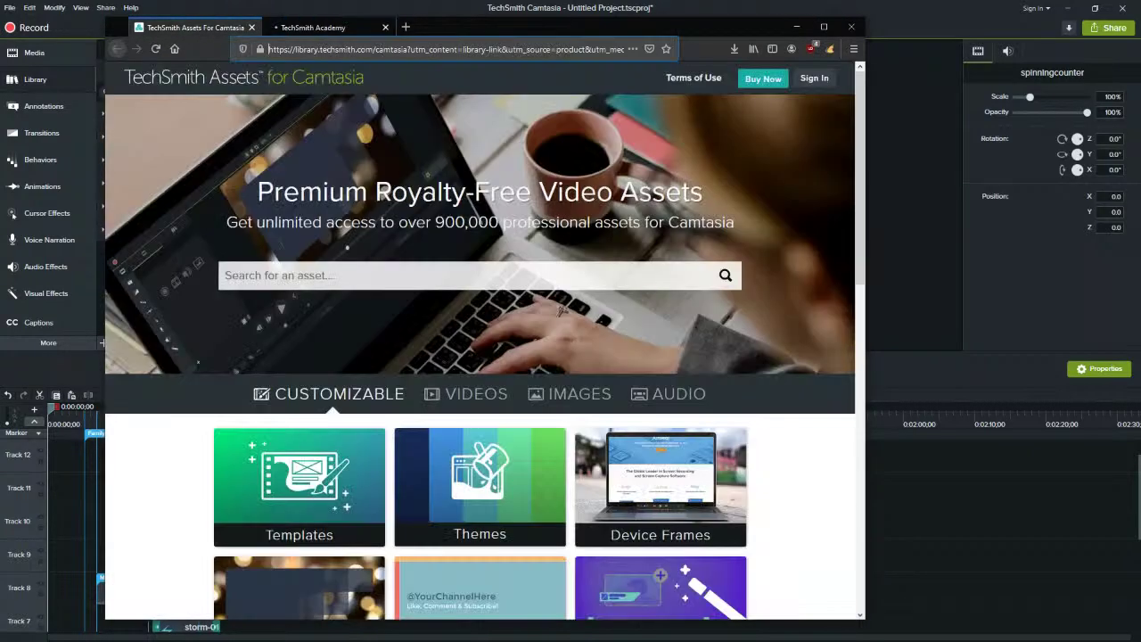
left_click_drag(695, 27, 745, 14)
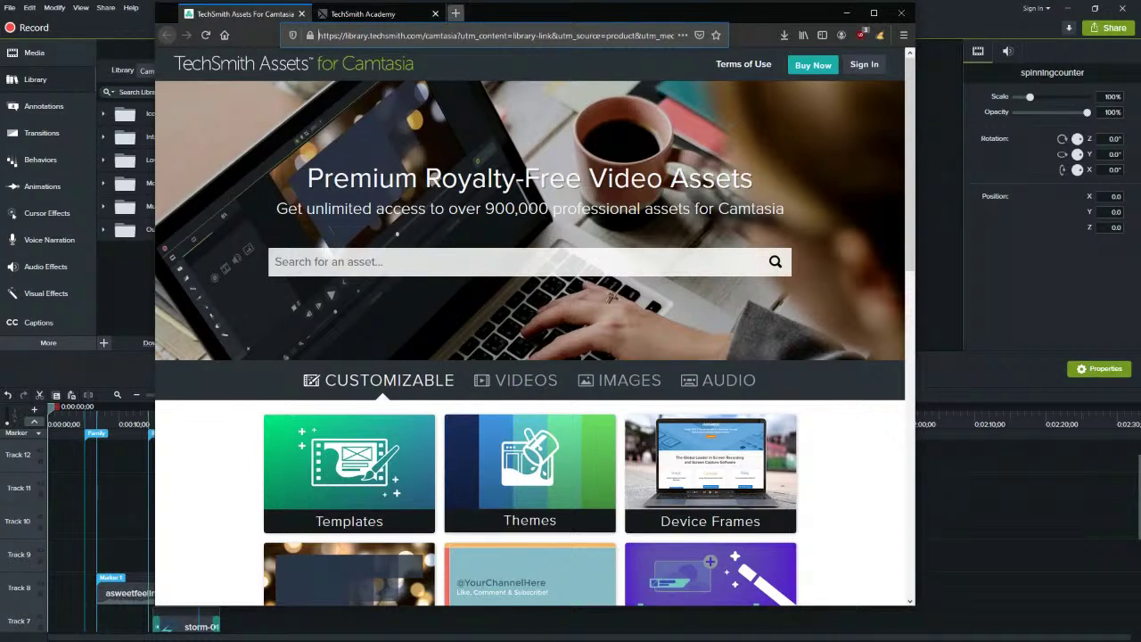
left_click(456, 13)
type("techsmith.com")
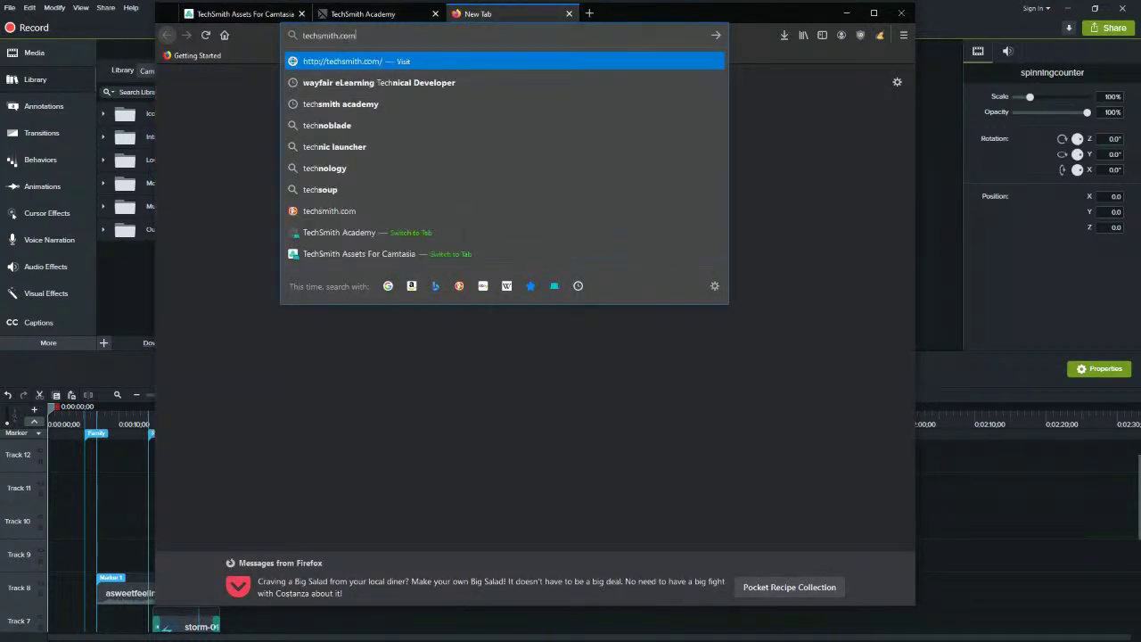
key("Return")
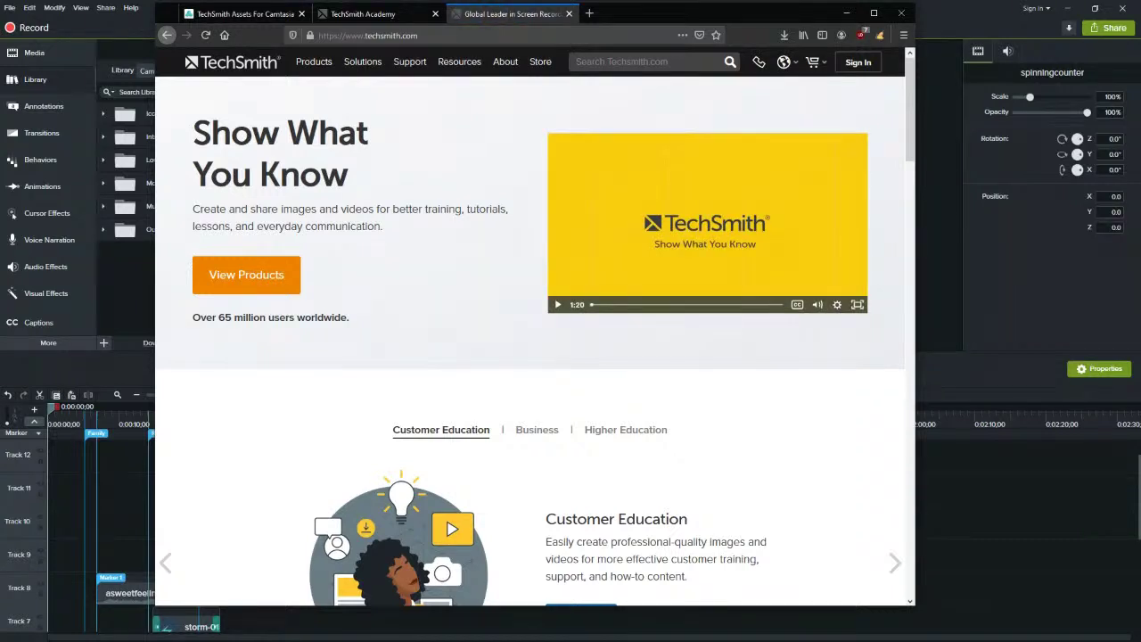
mouse_move(314, 62)
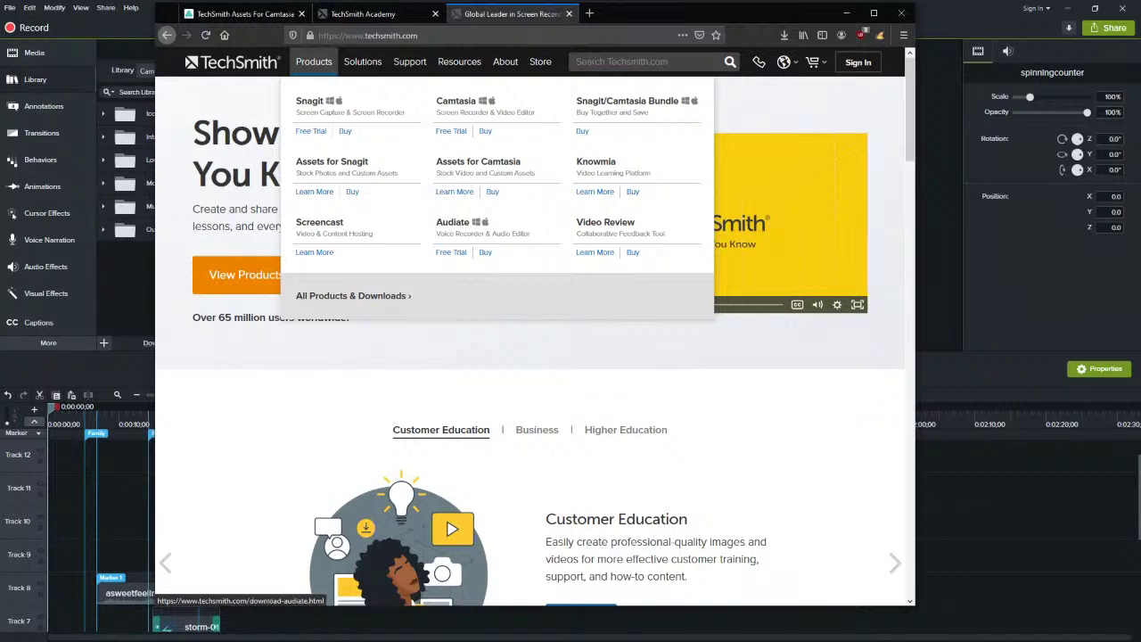
left_click(605, 224)
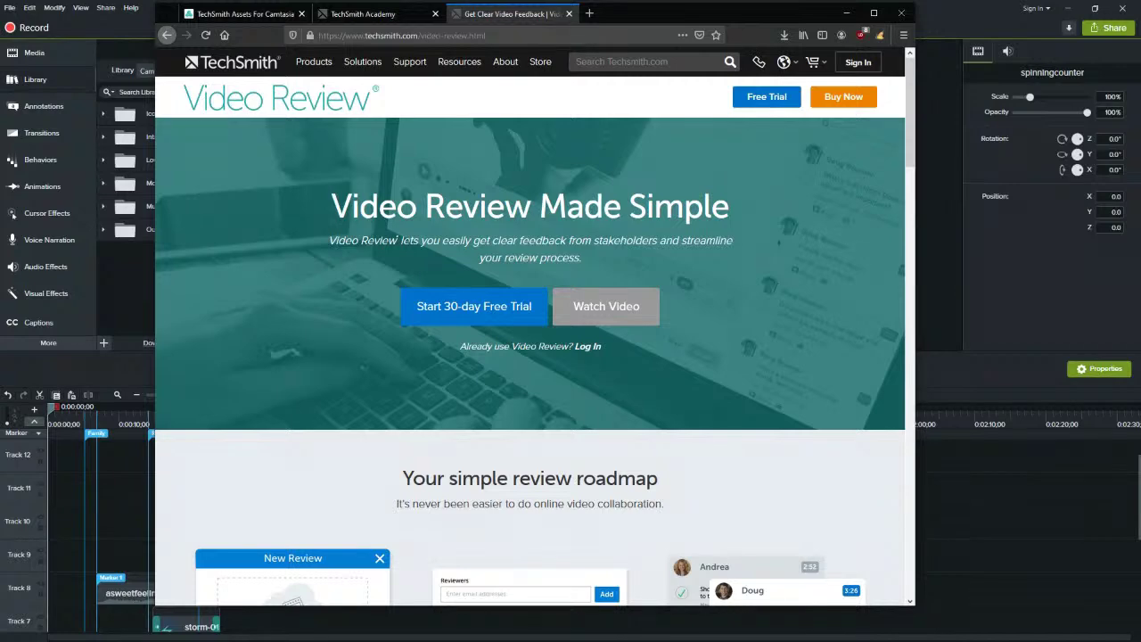
Read through the Video Review page, examining the review roadmap, new features, feedback tools and pricing
scroll(397, 239, "down", 3)
scroll(397, 239, "up", 3)
scroll(397, 239, "down", 5)
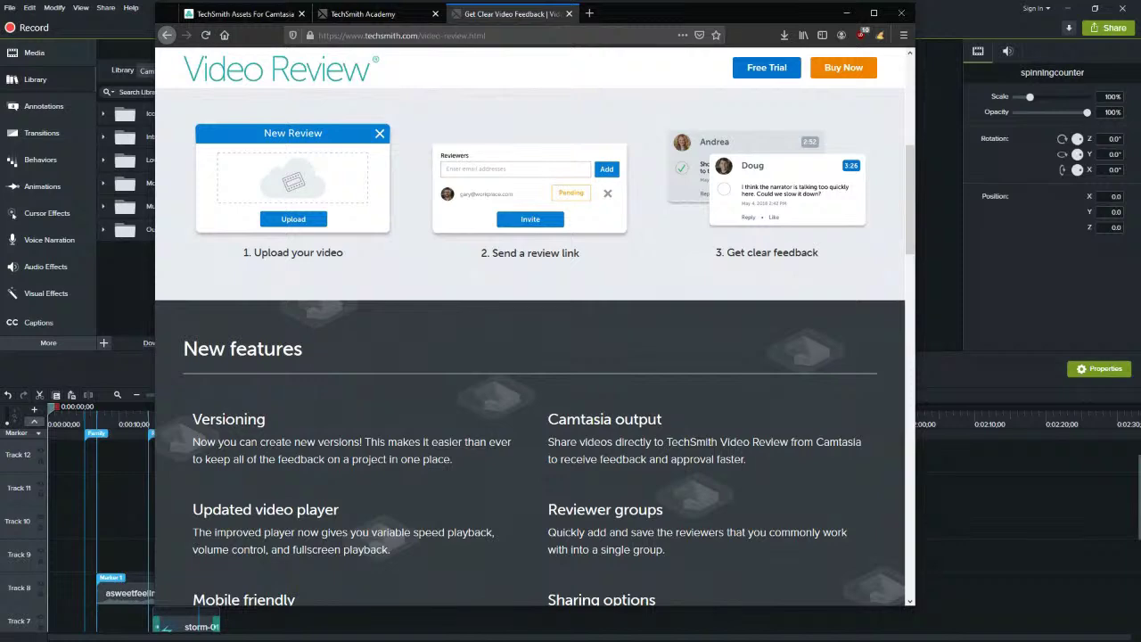
scroll(534, 356, "down", 2)
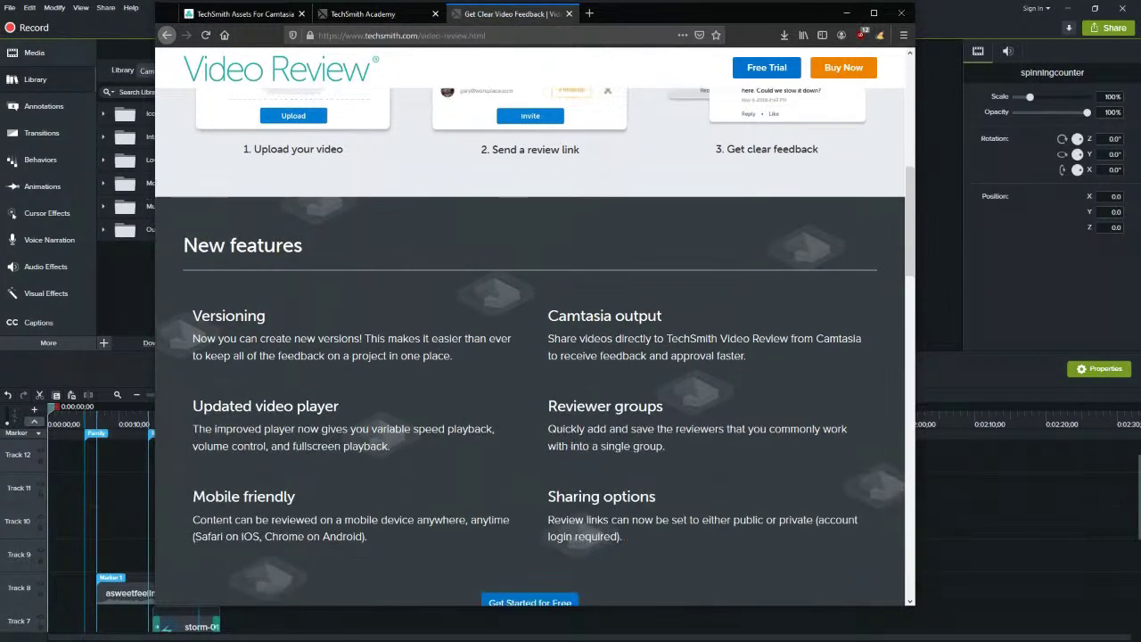
scroll(534, 357, "up", 2)
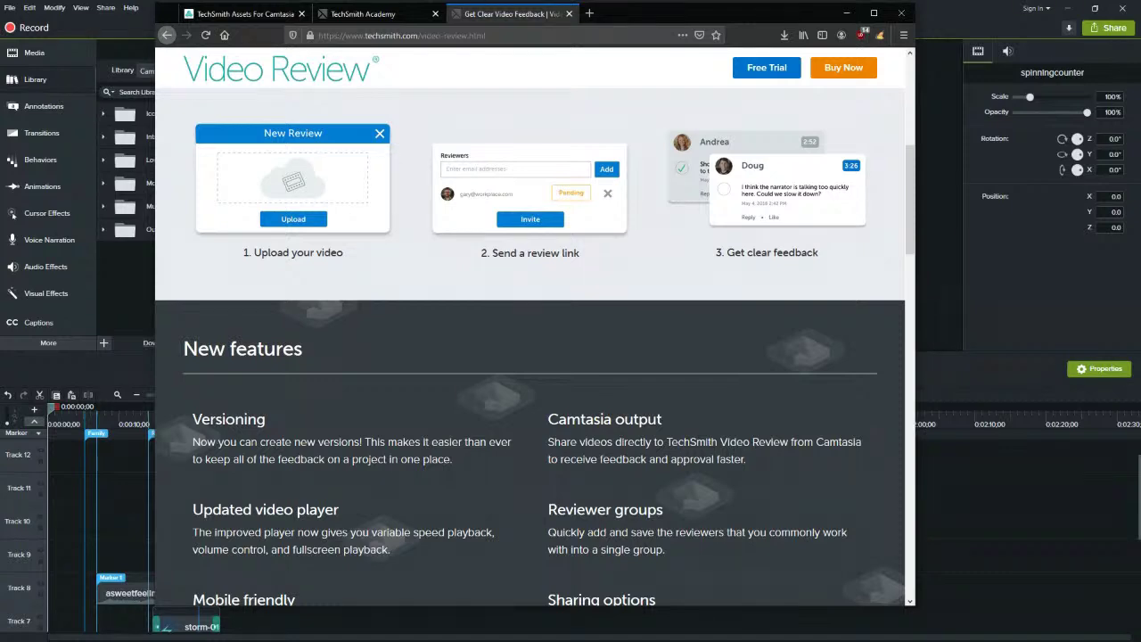
scroll(531, 339, "down", 1)
scroll(531, 348, "down", 6)
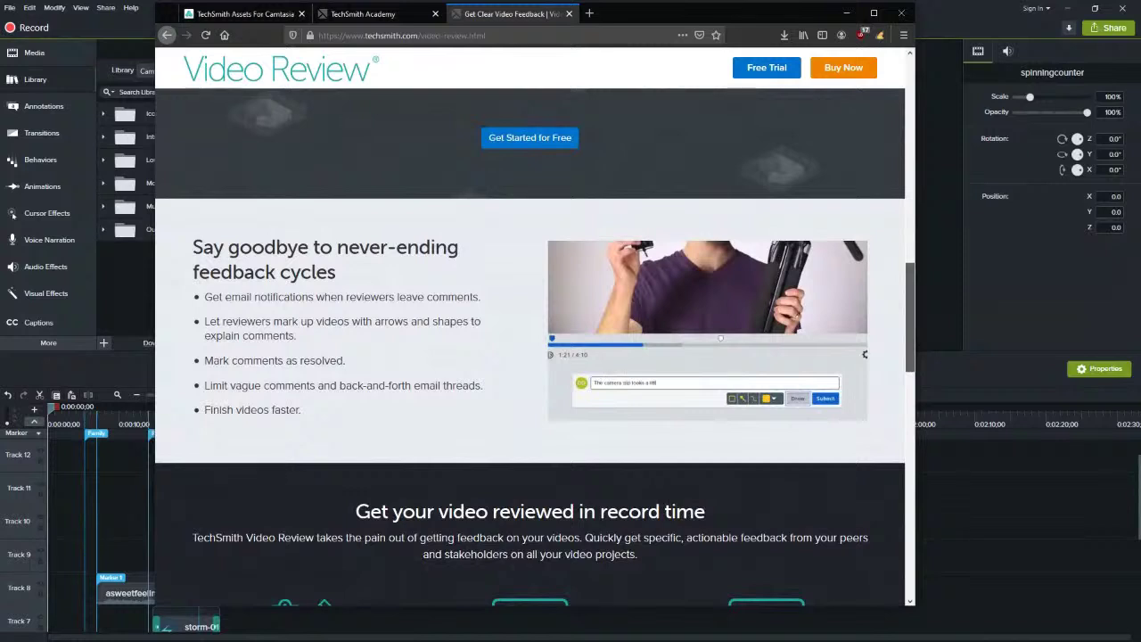
scroll(757, 328, "down", 1)
left_click_drag(911, 328, 910, 331)
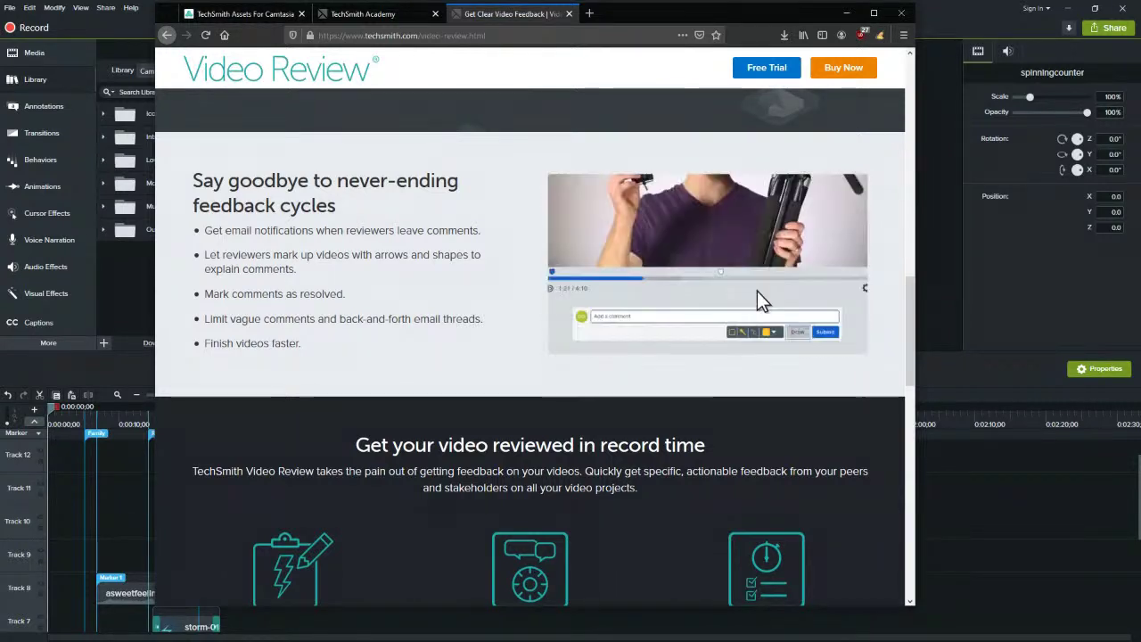
scroll(531, 348, "down", 1)
scroll(530, 348, "up", 1)
scroll(530, 347, "down", 8)
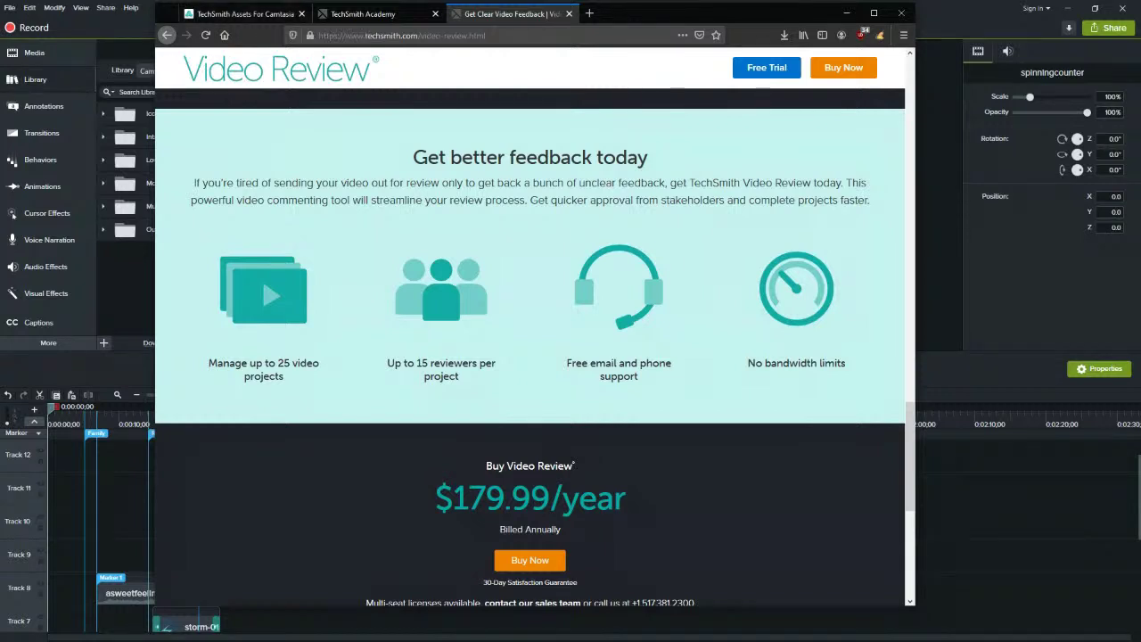
scroll(757, 556, "up", 15)
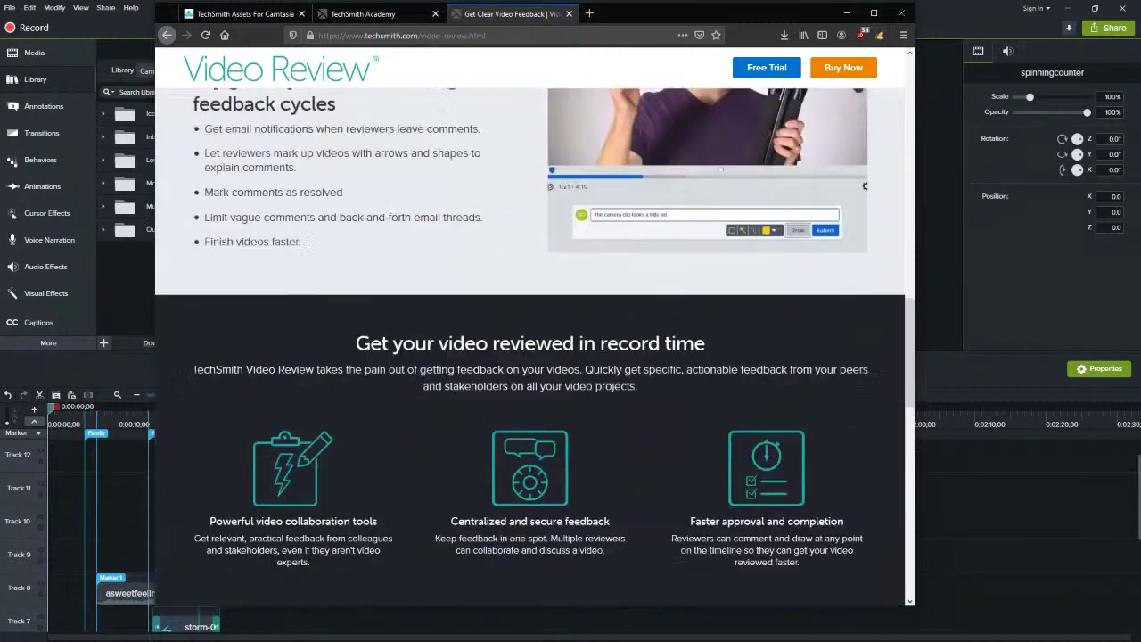
scroll(757, 557, "up", 10)
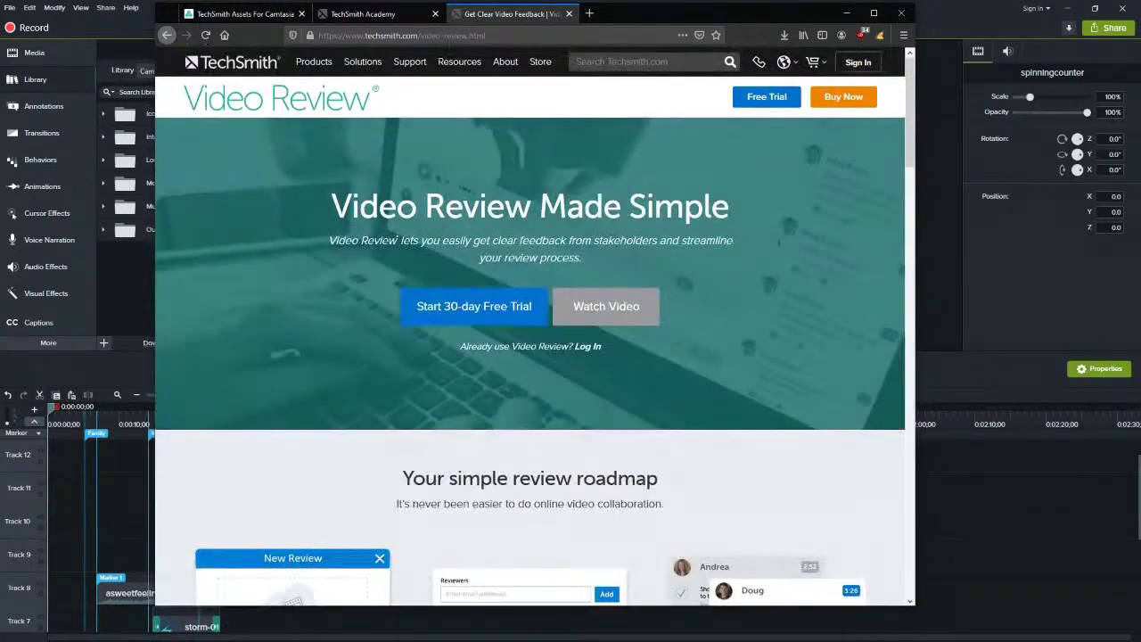
scroll(397, 240, "down", 6)
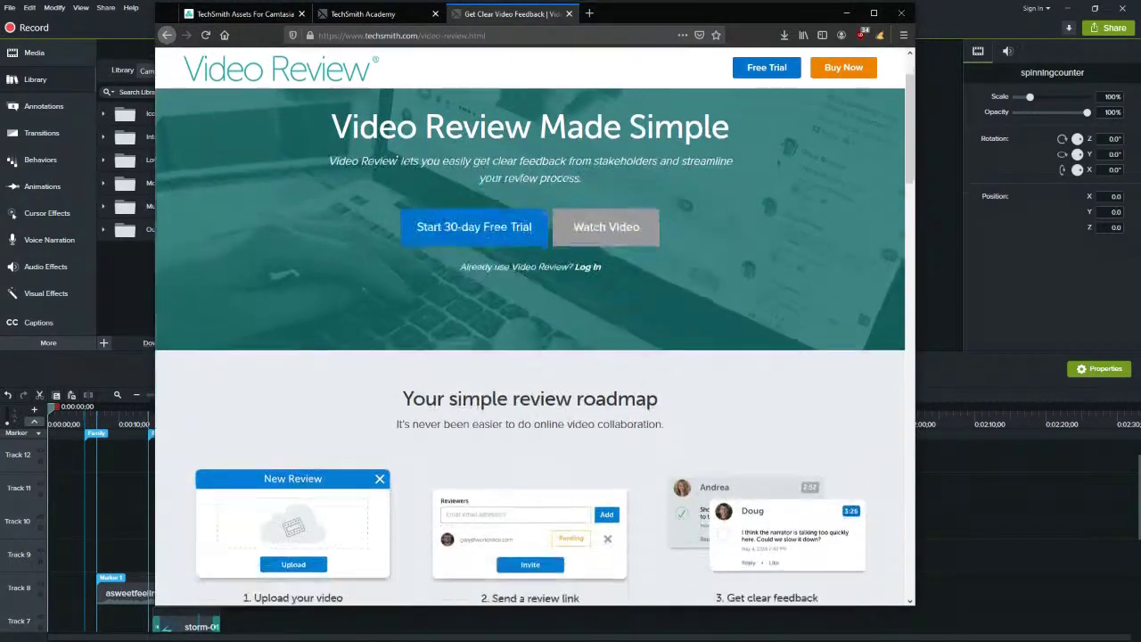
Examine the Video Review page from its feedback-cycle benefits down to the project and reviewer limits and annual price
scroll(675, 383, "down", 5)
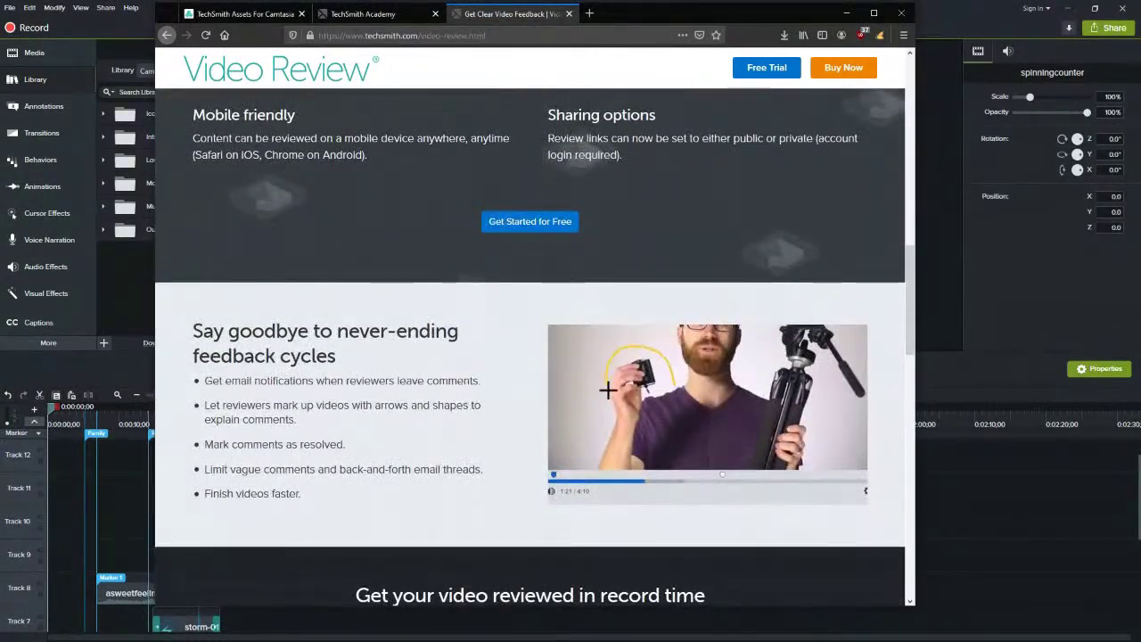
scroll(603, 374, "down", 6)
scroll(530, 348, "down", 3)
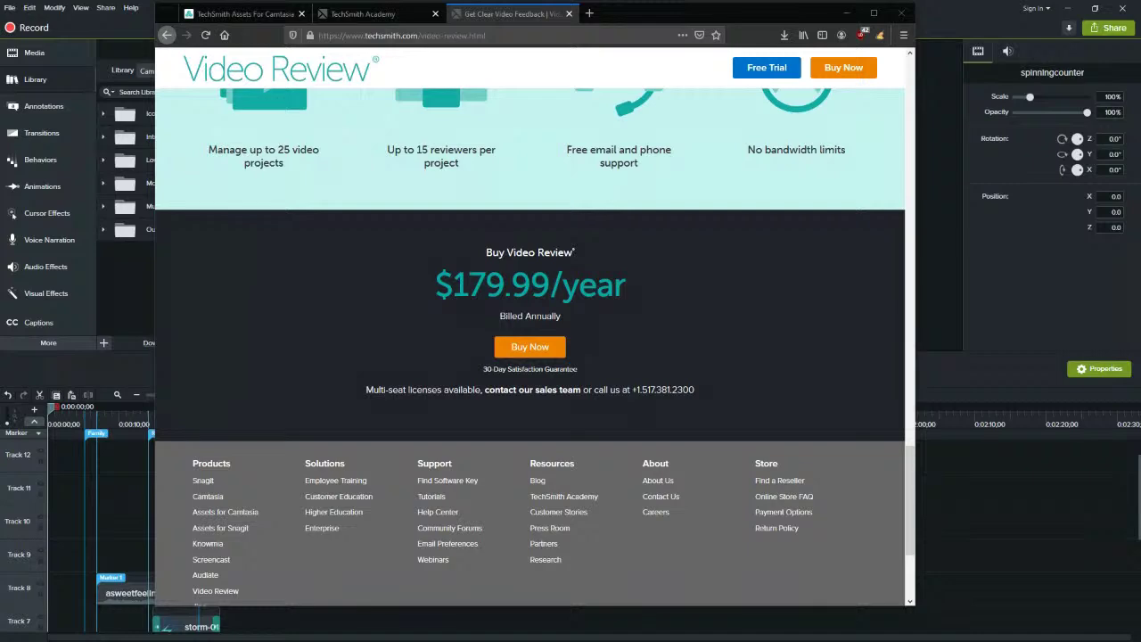
Reposition the browser window and look through the full course catalog on the TechSmith Academy page
left_click_drag(678, 13, 570, 26)
left_click(259, 27)
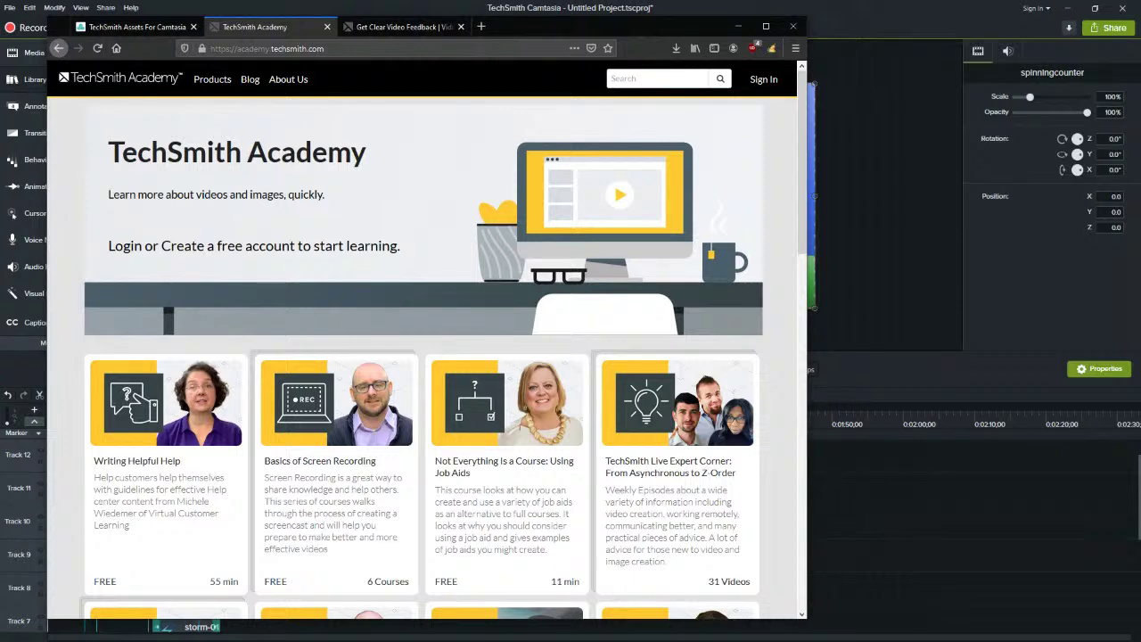
scroll(423, 343, "down", 1)
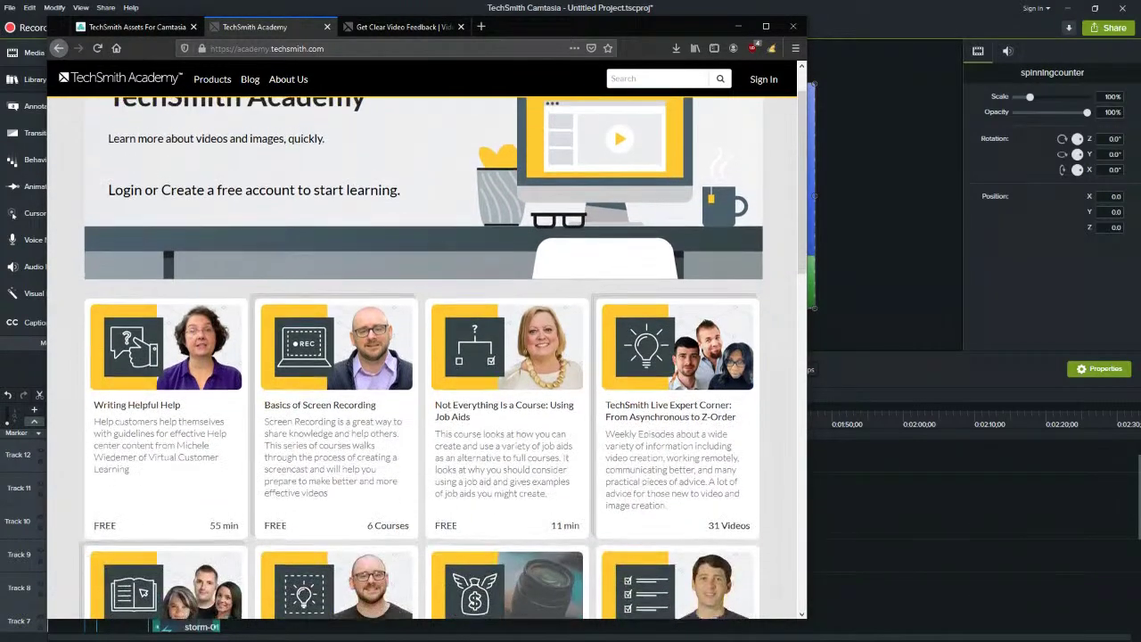
scroll(423, 343, "up", 1)
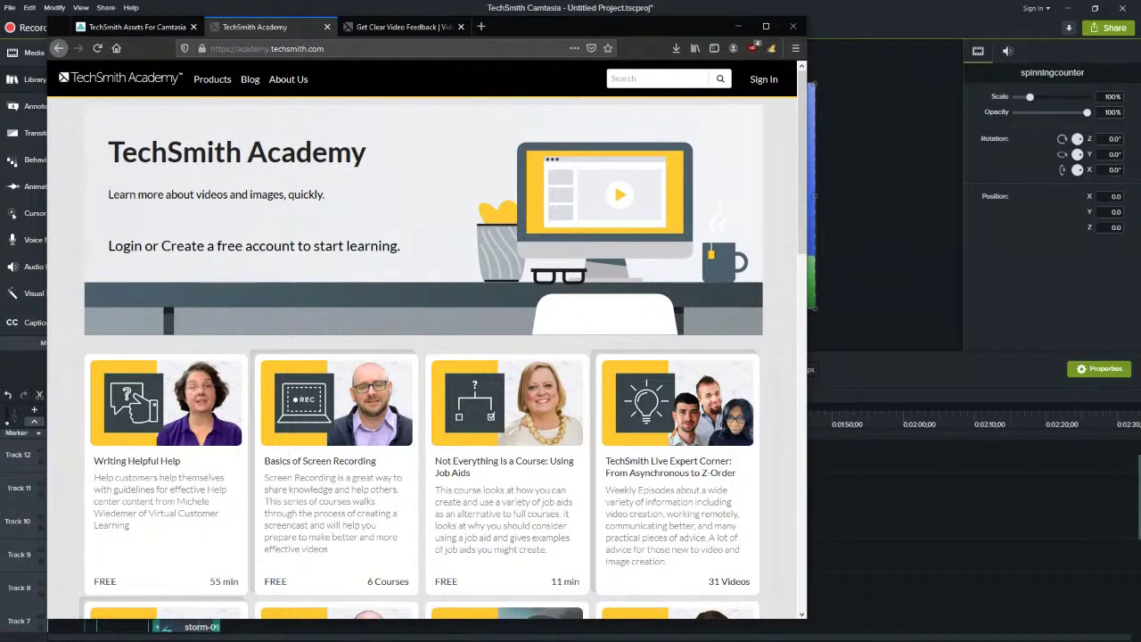
scroll(424, 357, "down", 1)
scroll(336, 178, "down", 5)
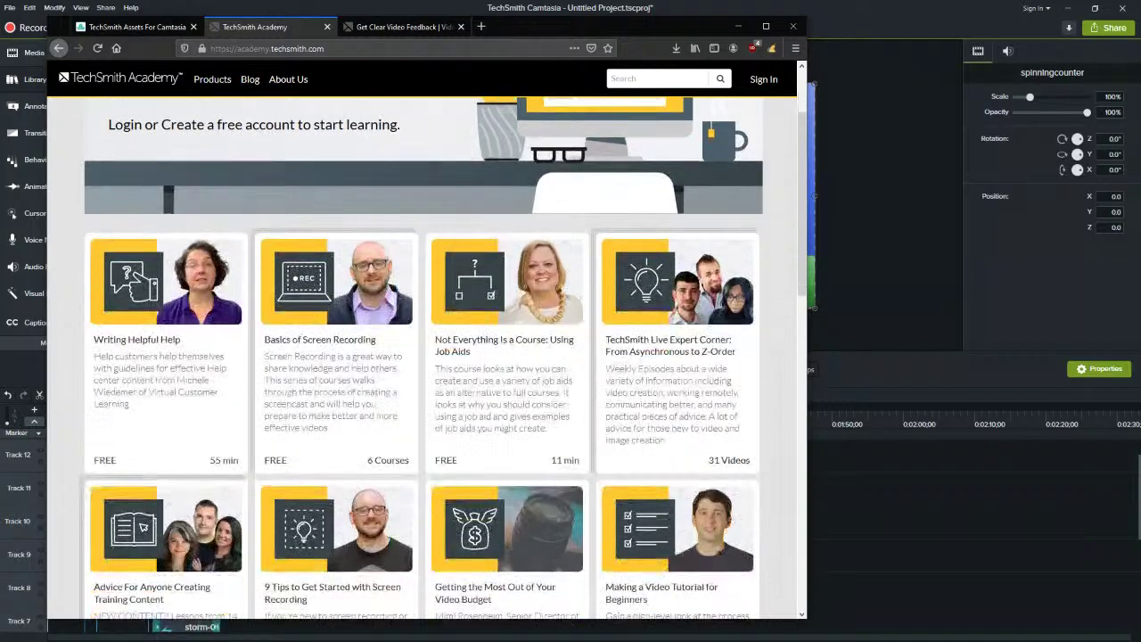
scroll(336, 357, "down", 4)
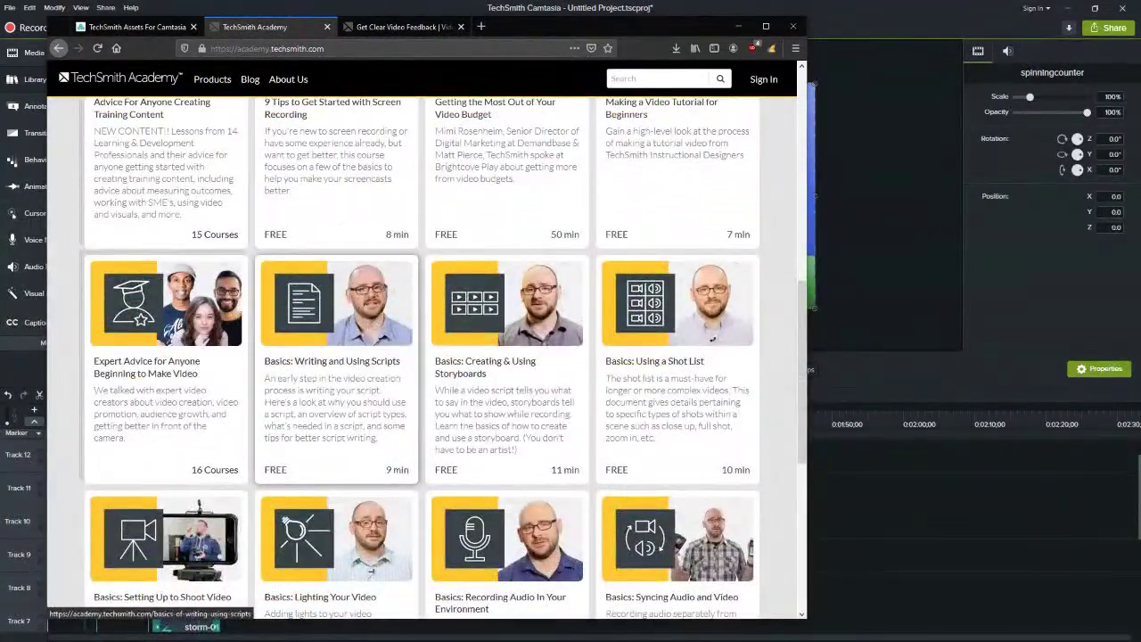
scroll(428, 357, "down", 7)
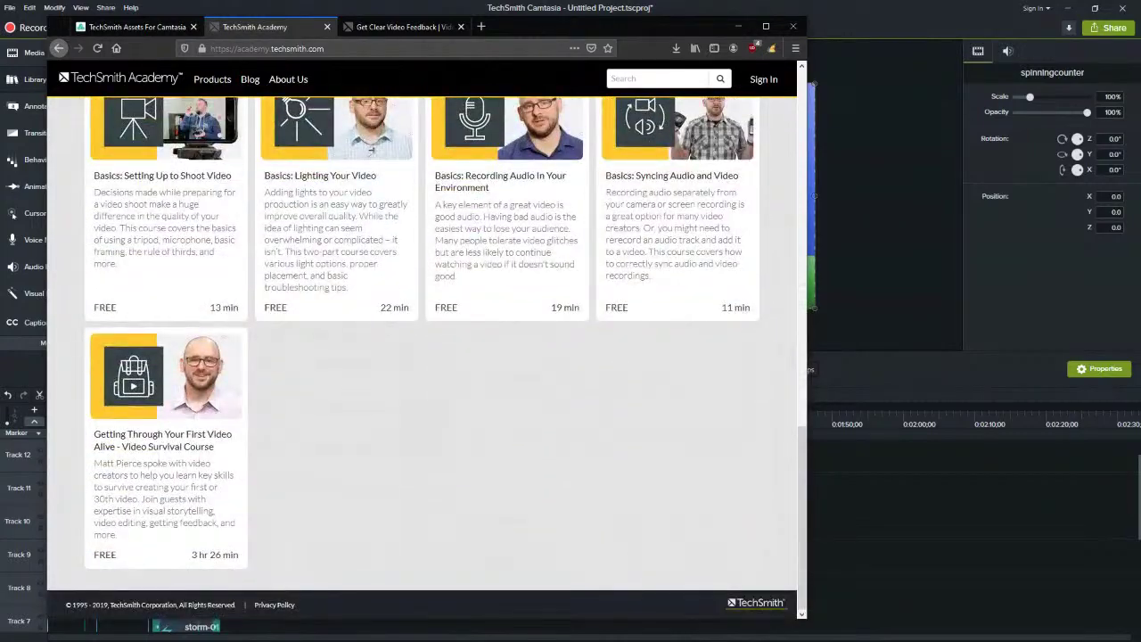
scroll(336, 446, "up", 18)
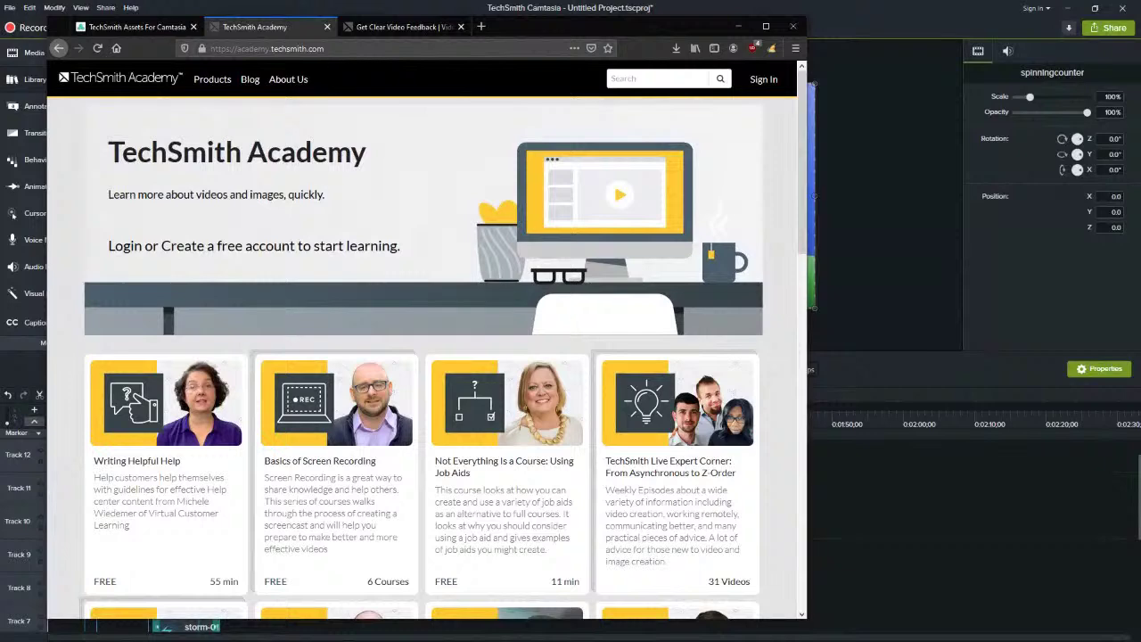
Highlight the web addresses of the open TechSmith Academy, Assets for Camtasia and Video Review pages in turn
key("ctrl+l")
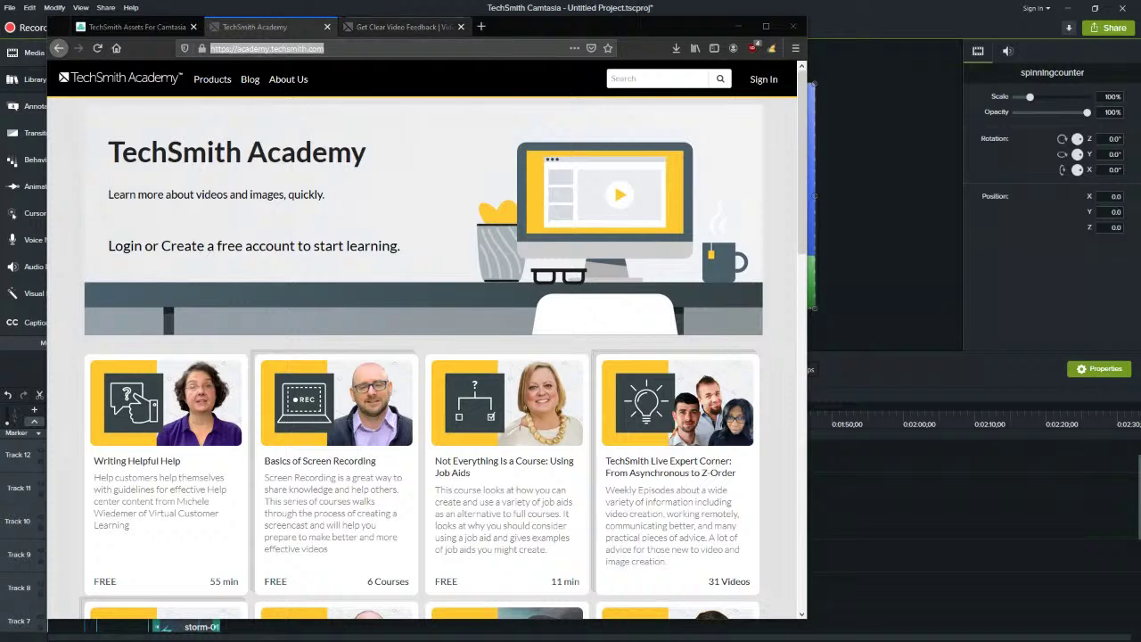
key("ctrl+Tab")
key("ctrl+Tab")
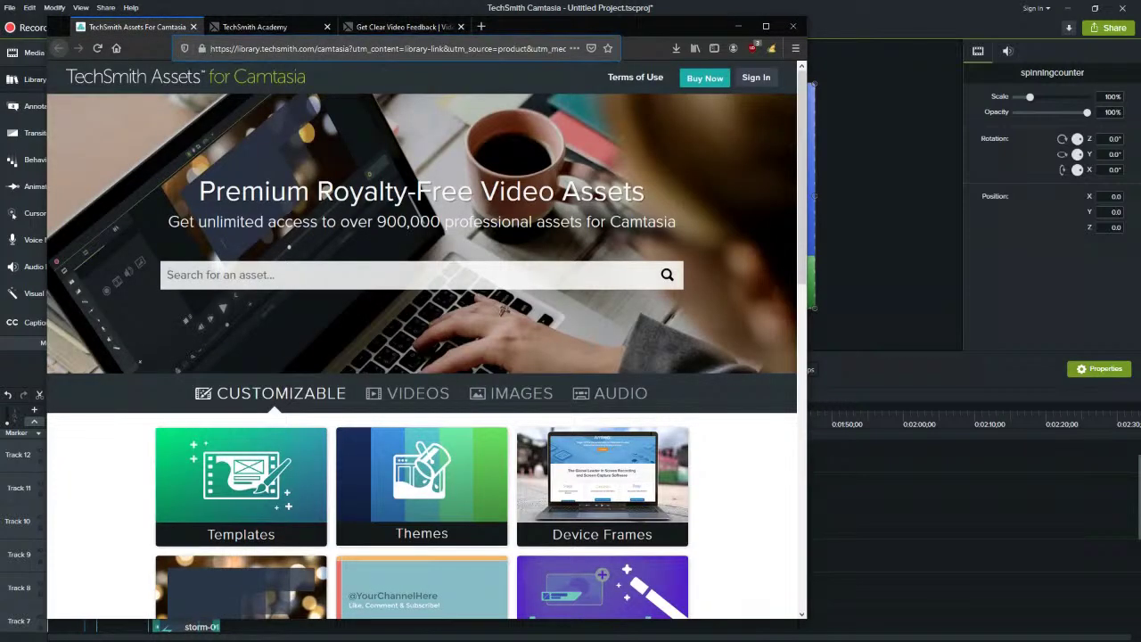
left_click_drag(319, 49, 211, 49)
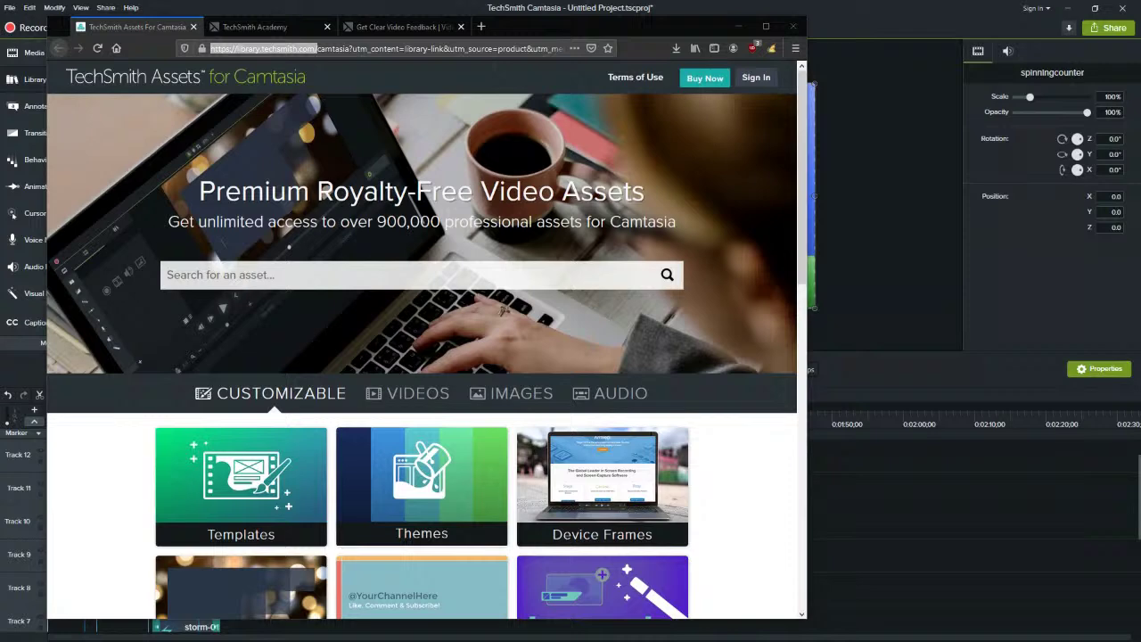
left_click(405, 27)
left_click(393, 49)
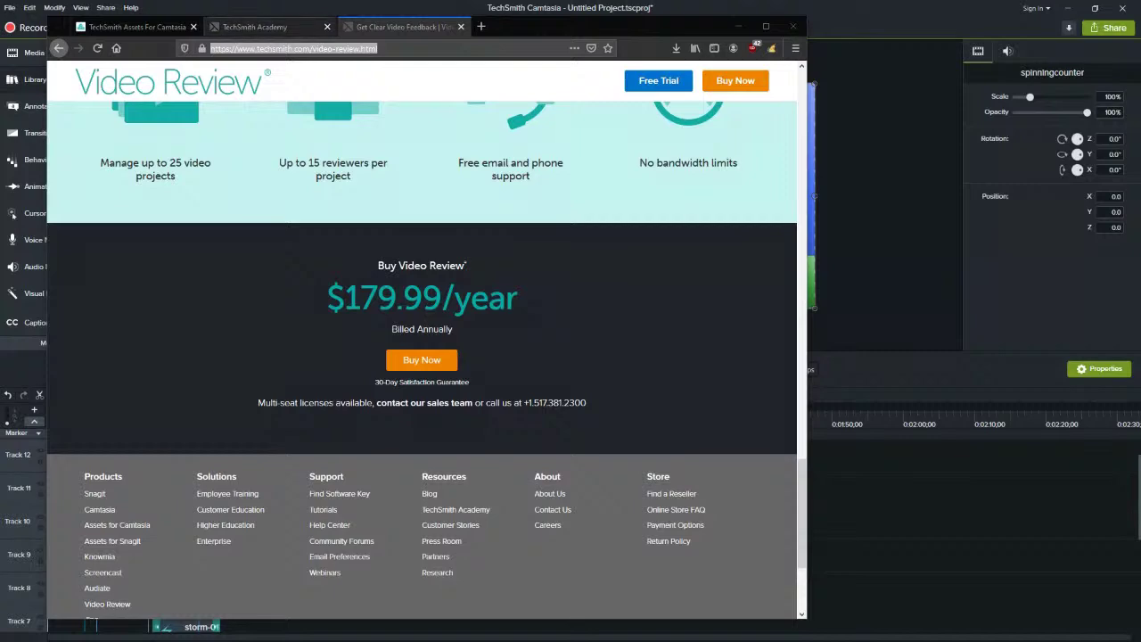
Return to the TechSmith Assets for Camtasia page and look over its customizable asset categories
key("ctrl+shift+Tab")
key("ctrl+shift+Tab")
scroll(421, 357, "down", 3)
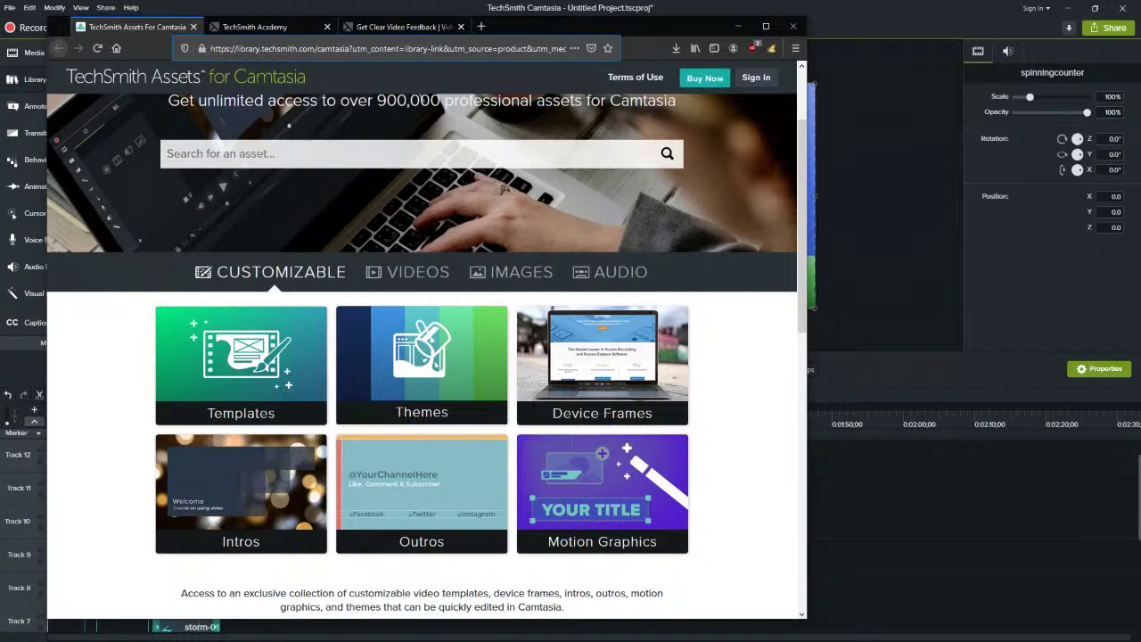
key("alt+Tab")
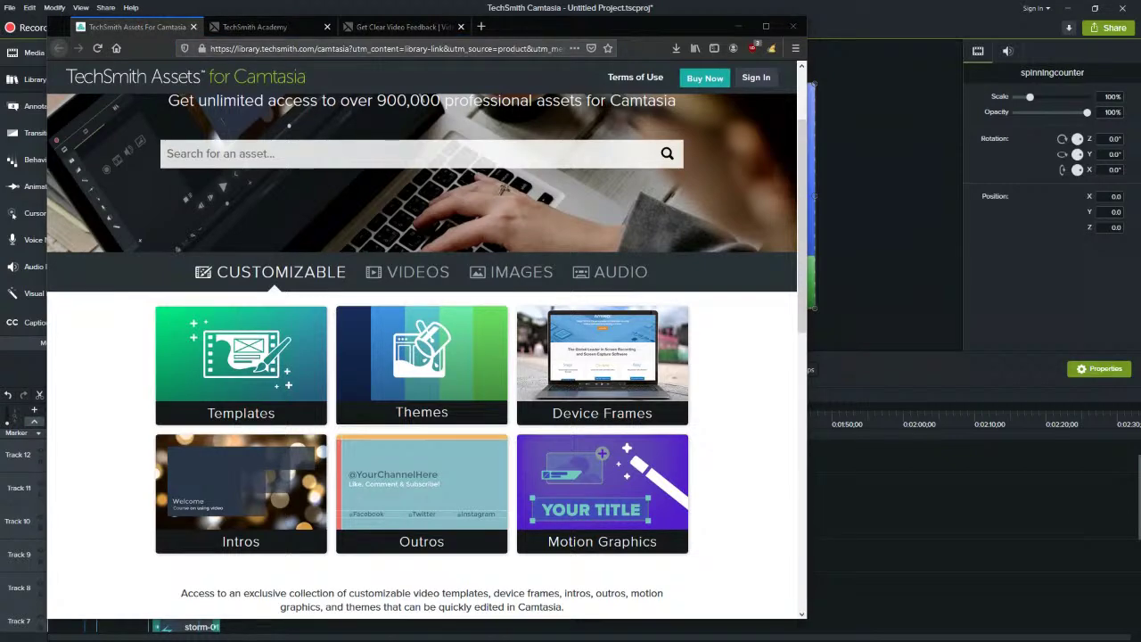